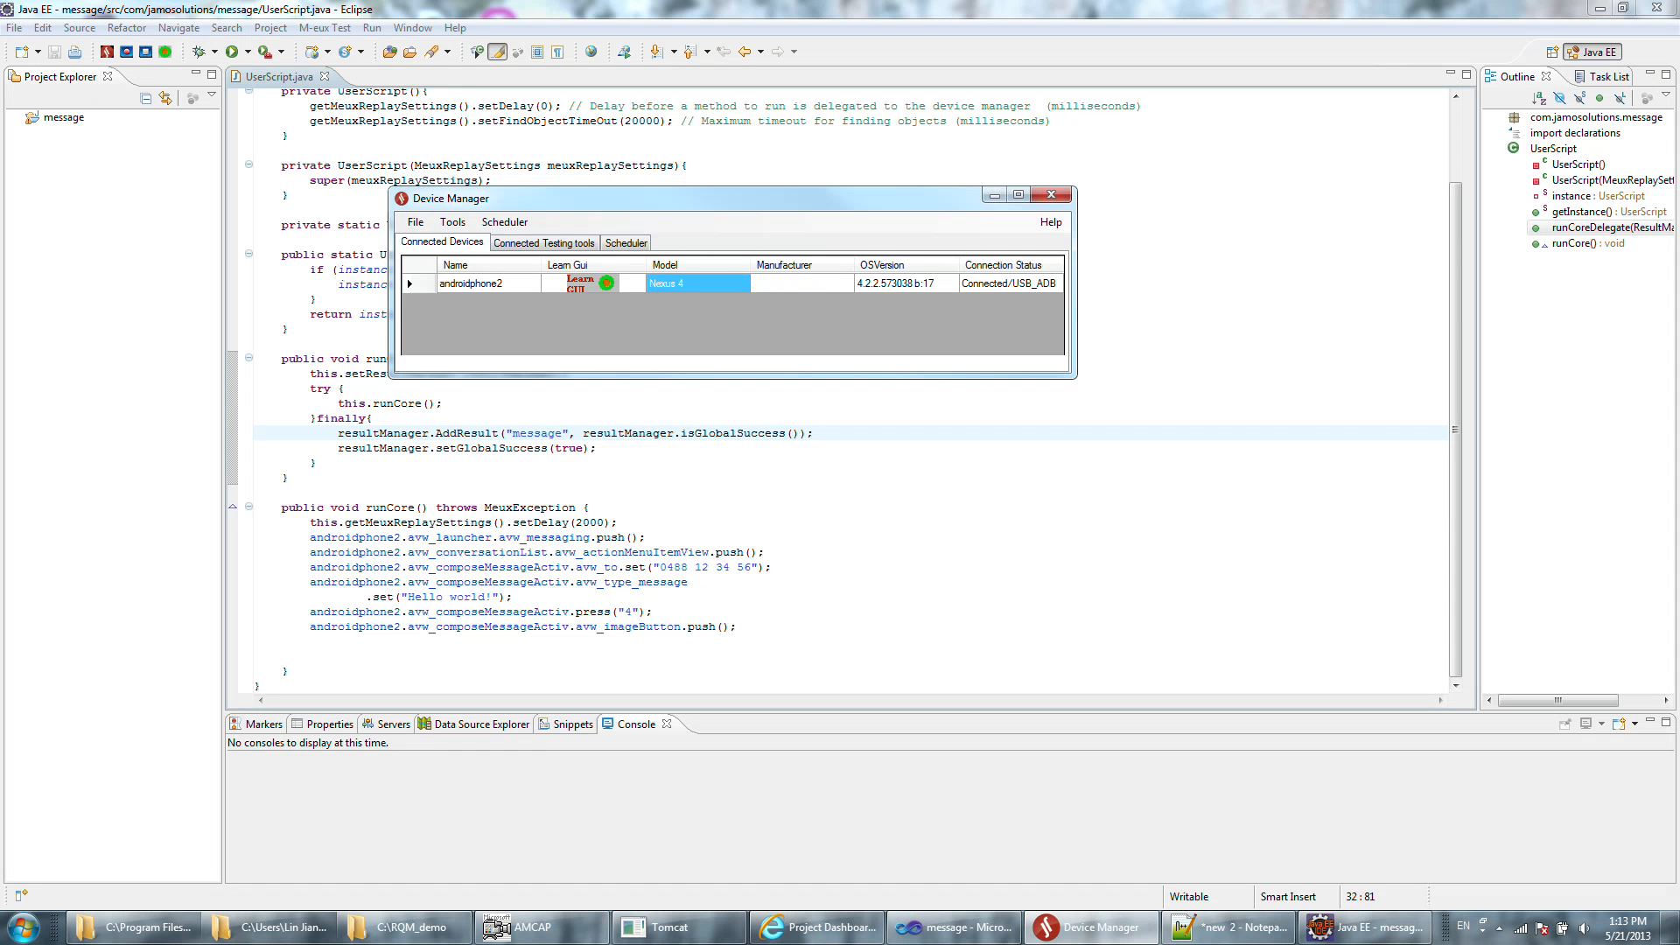
Reposition the Device Manager window and check its M-eux Test version information.
drag(872, 201, 884, 214)
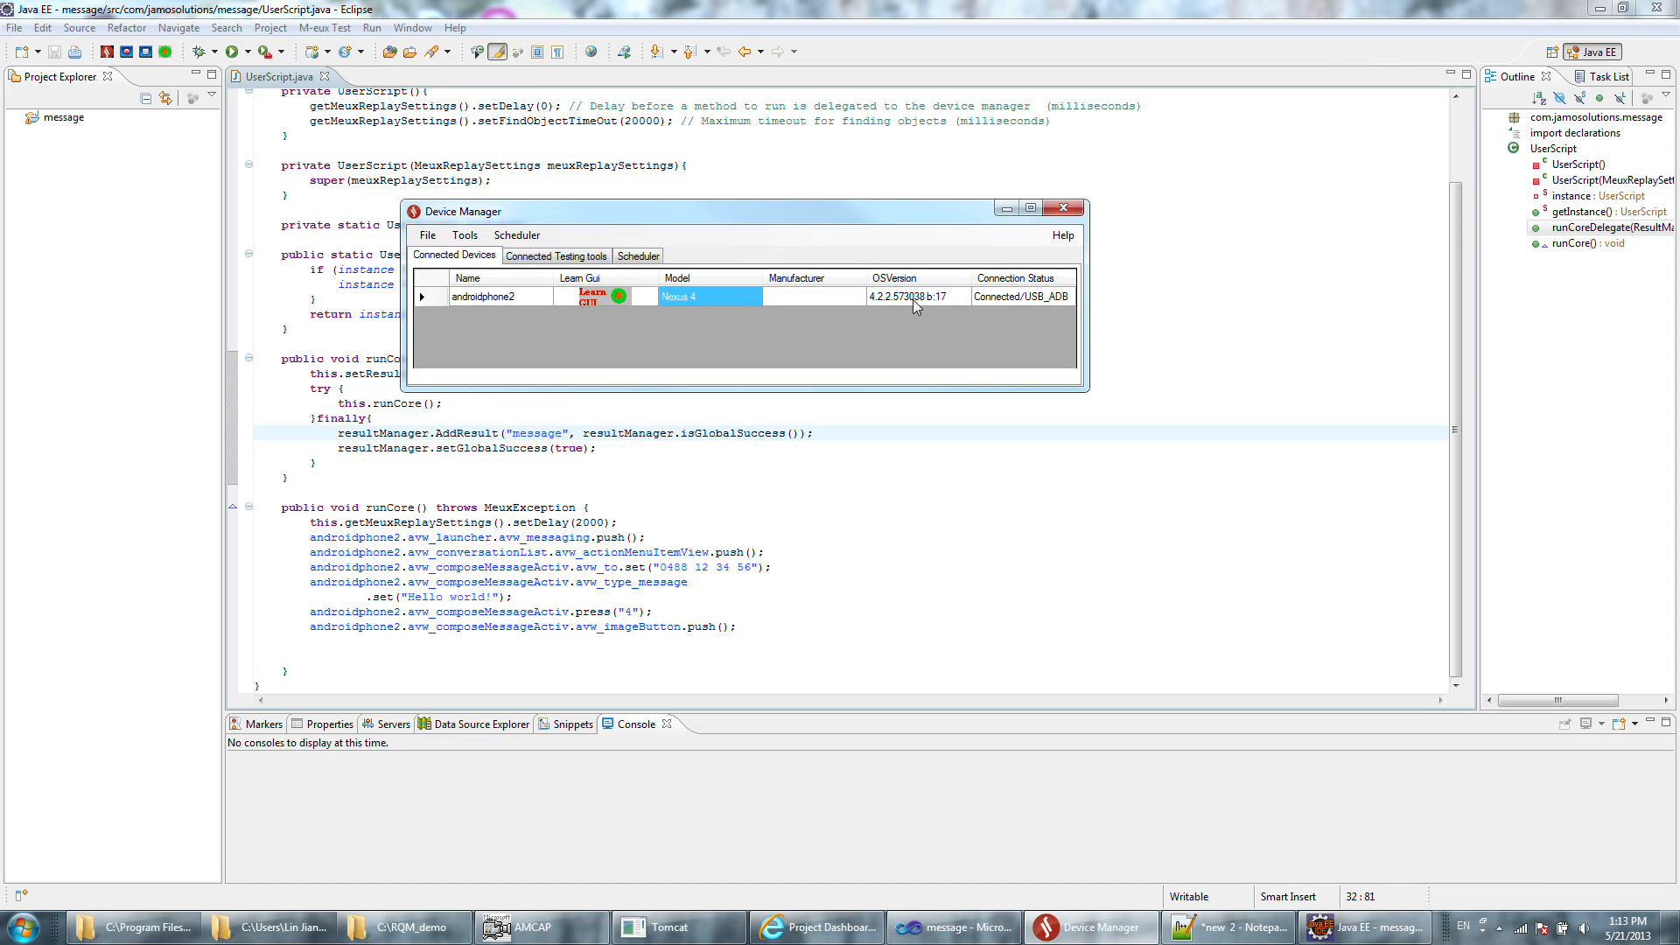
click(1062, 235)
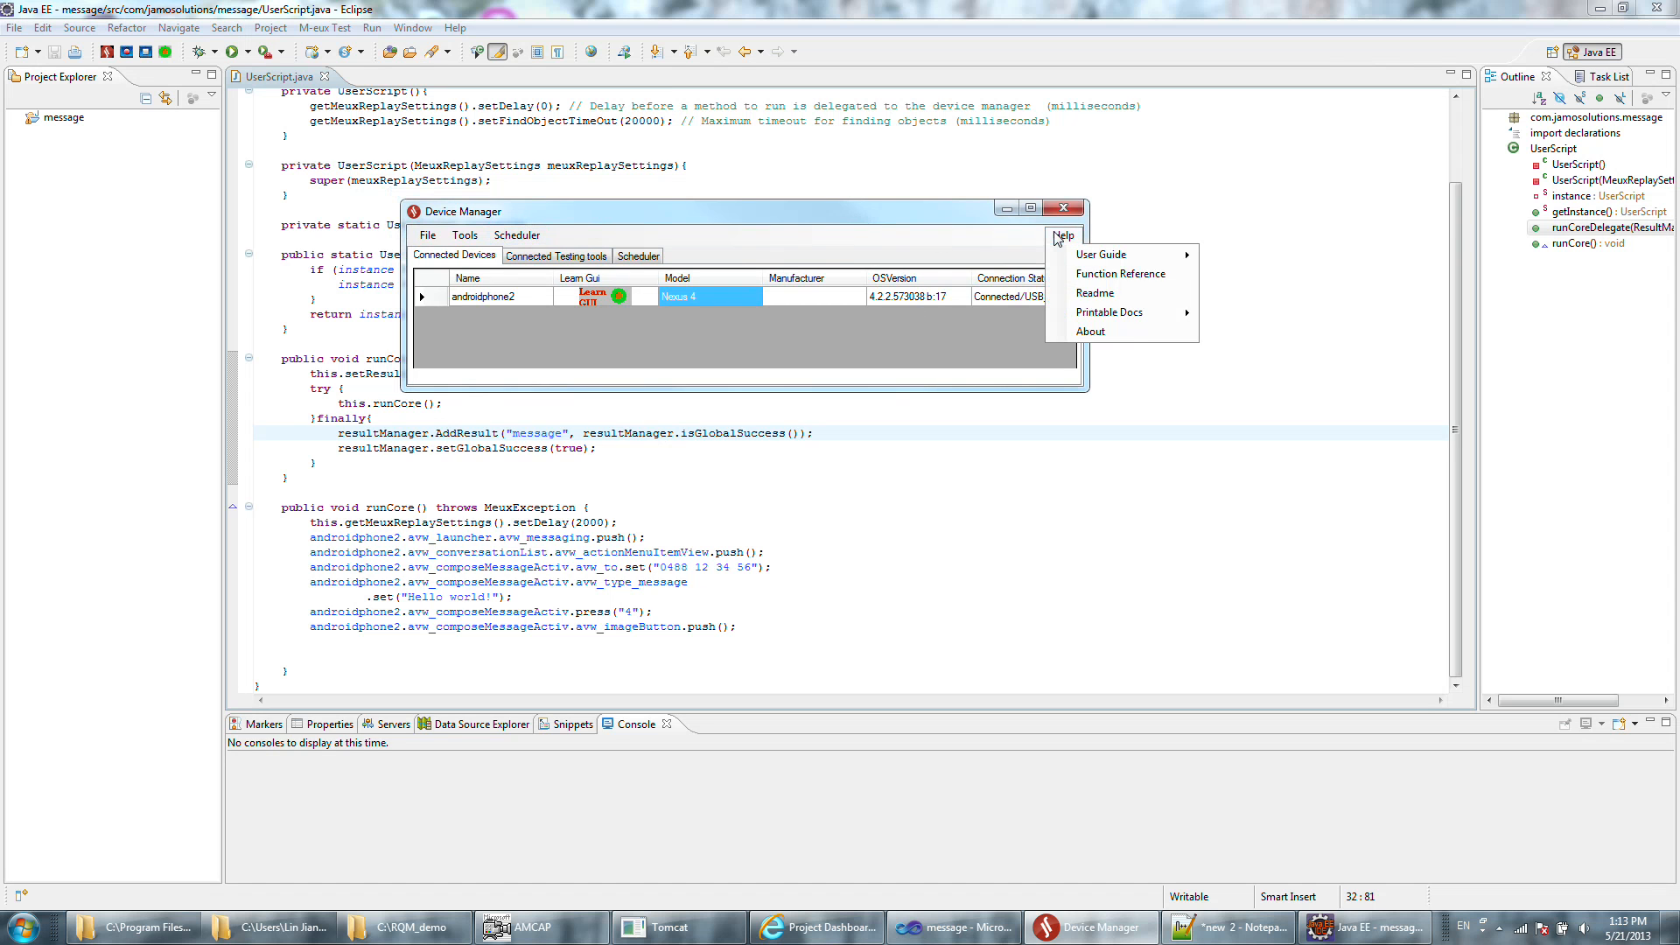
click(1090, 330)
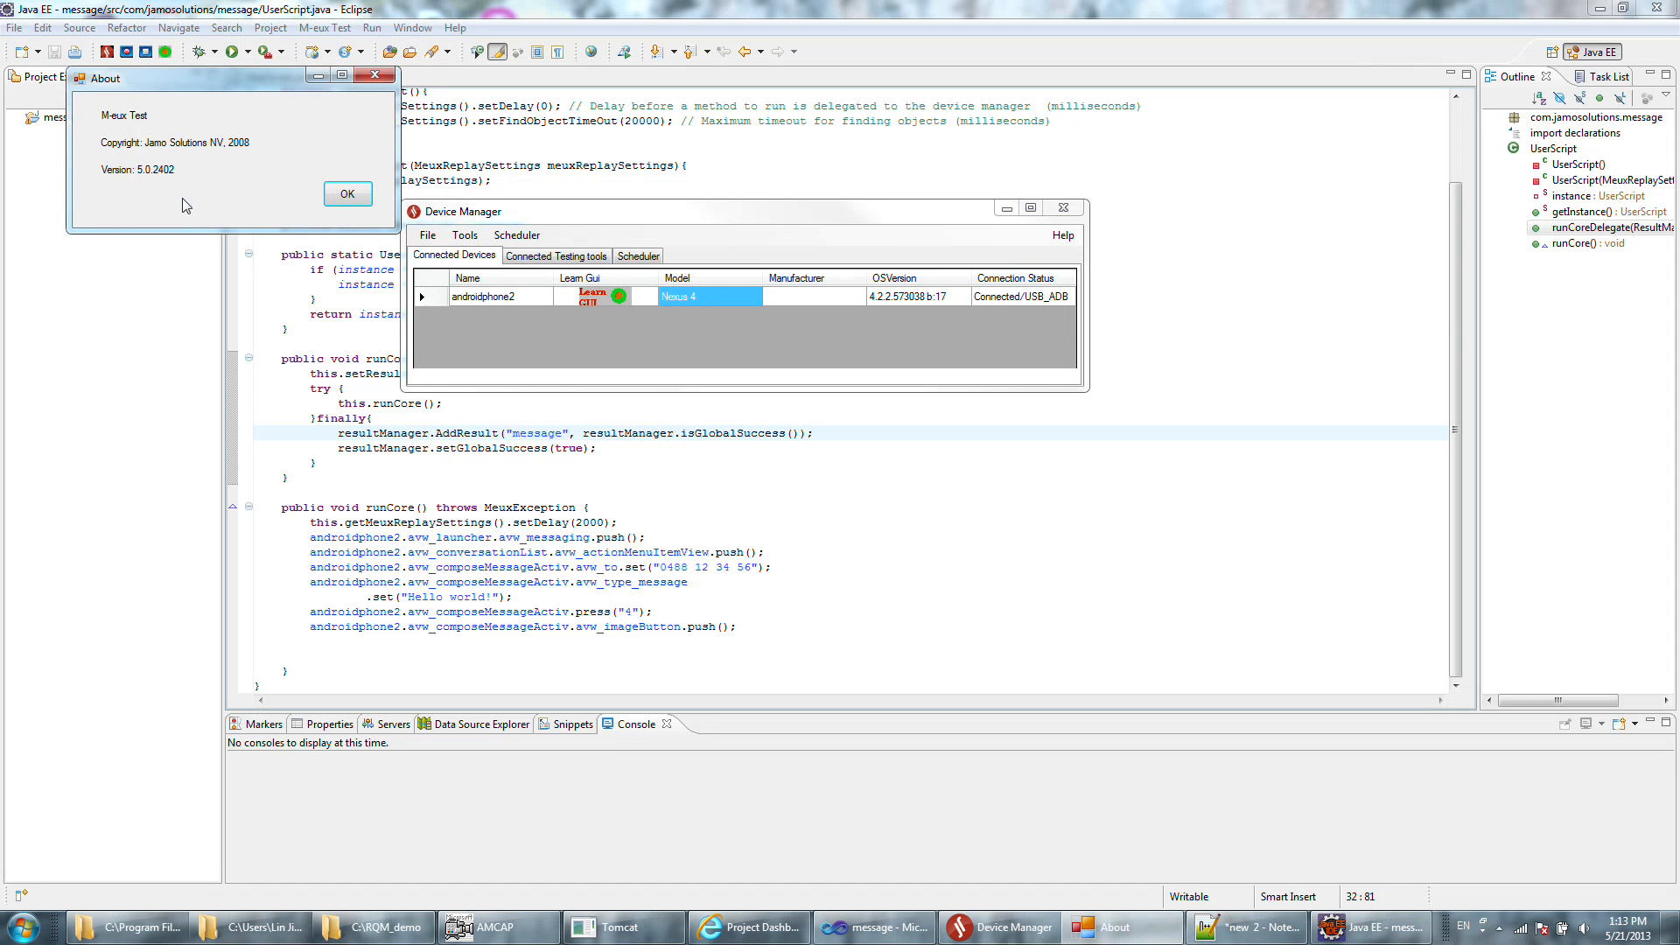
click(347, 193)
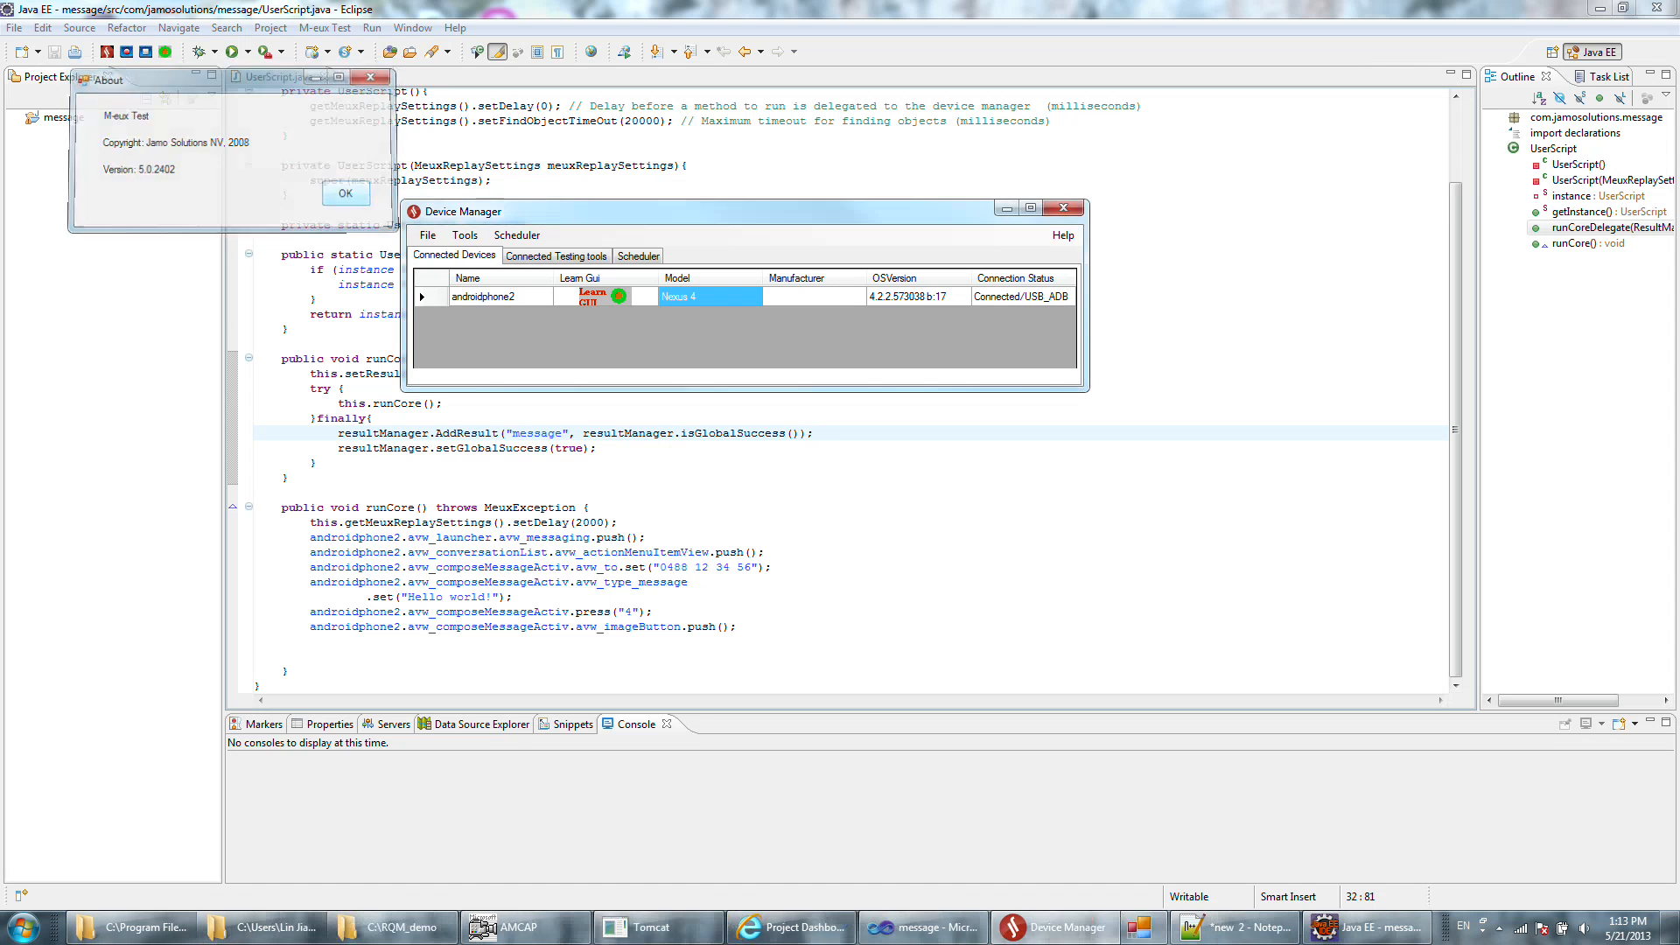
Select androidphone2 in the connected devices and bring up the phone's live webcam view in AMCAP.
click(511, 298)
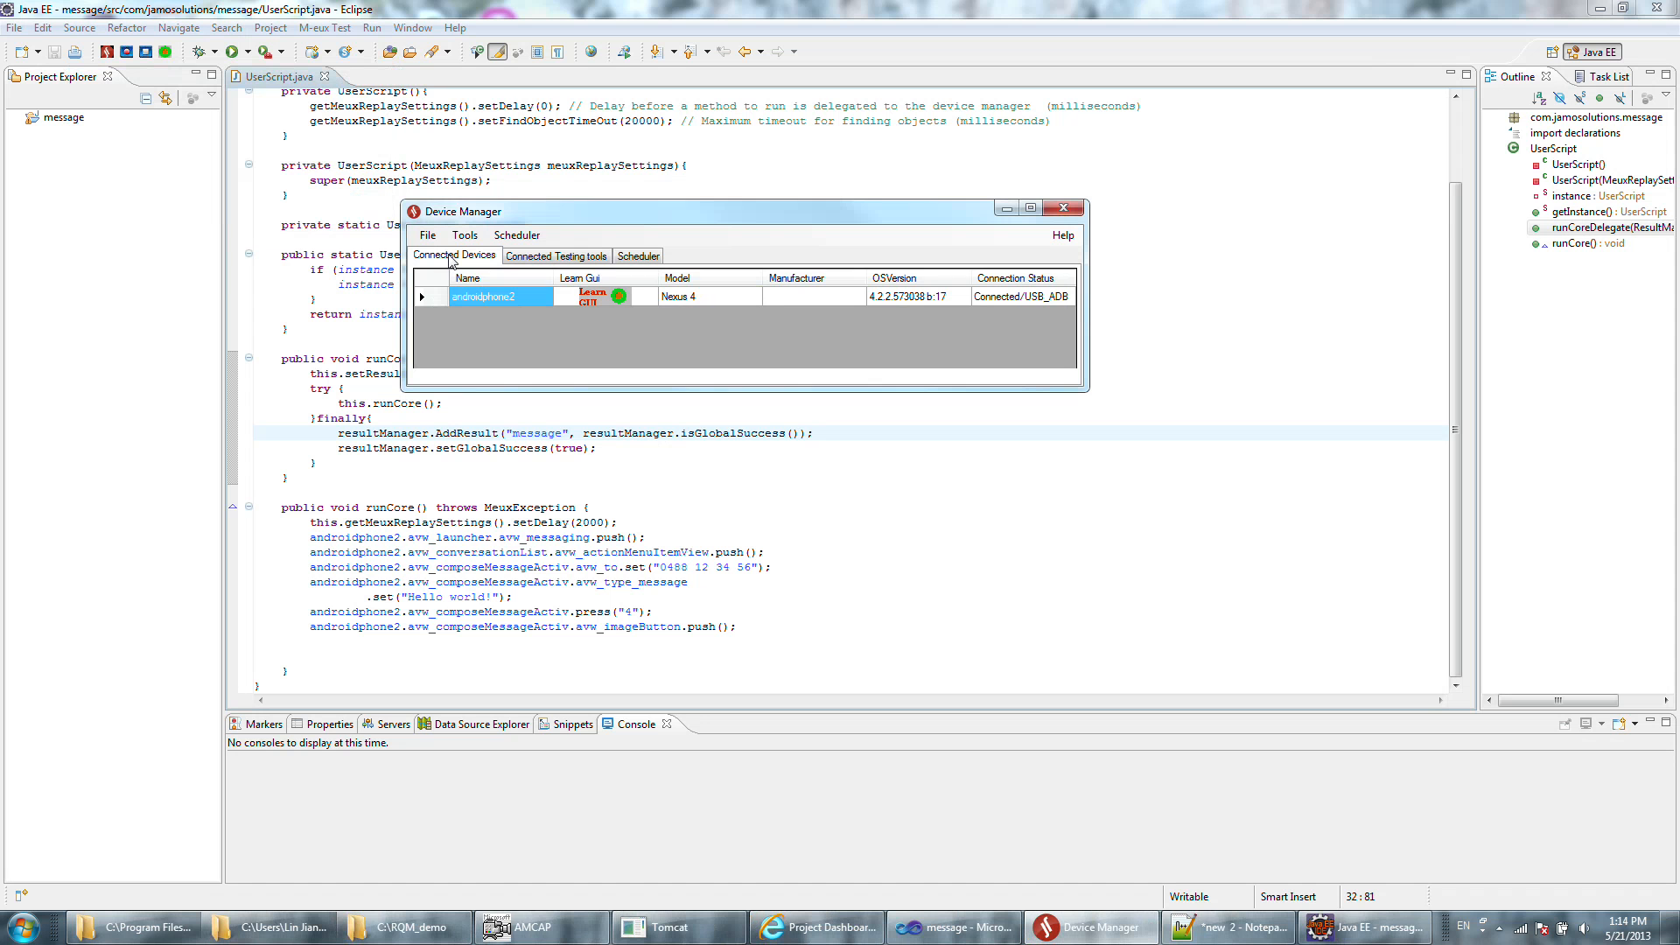
click(551, 927)
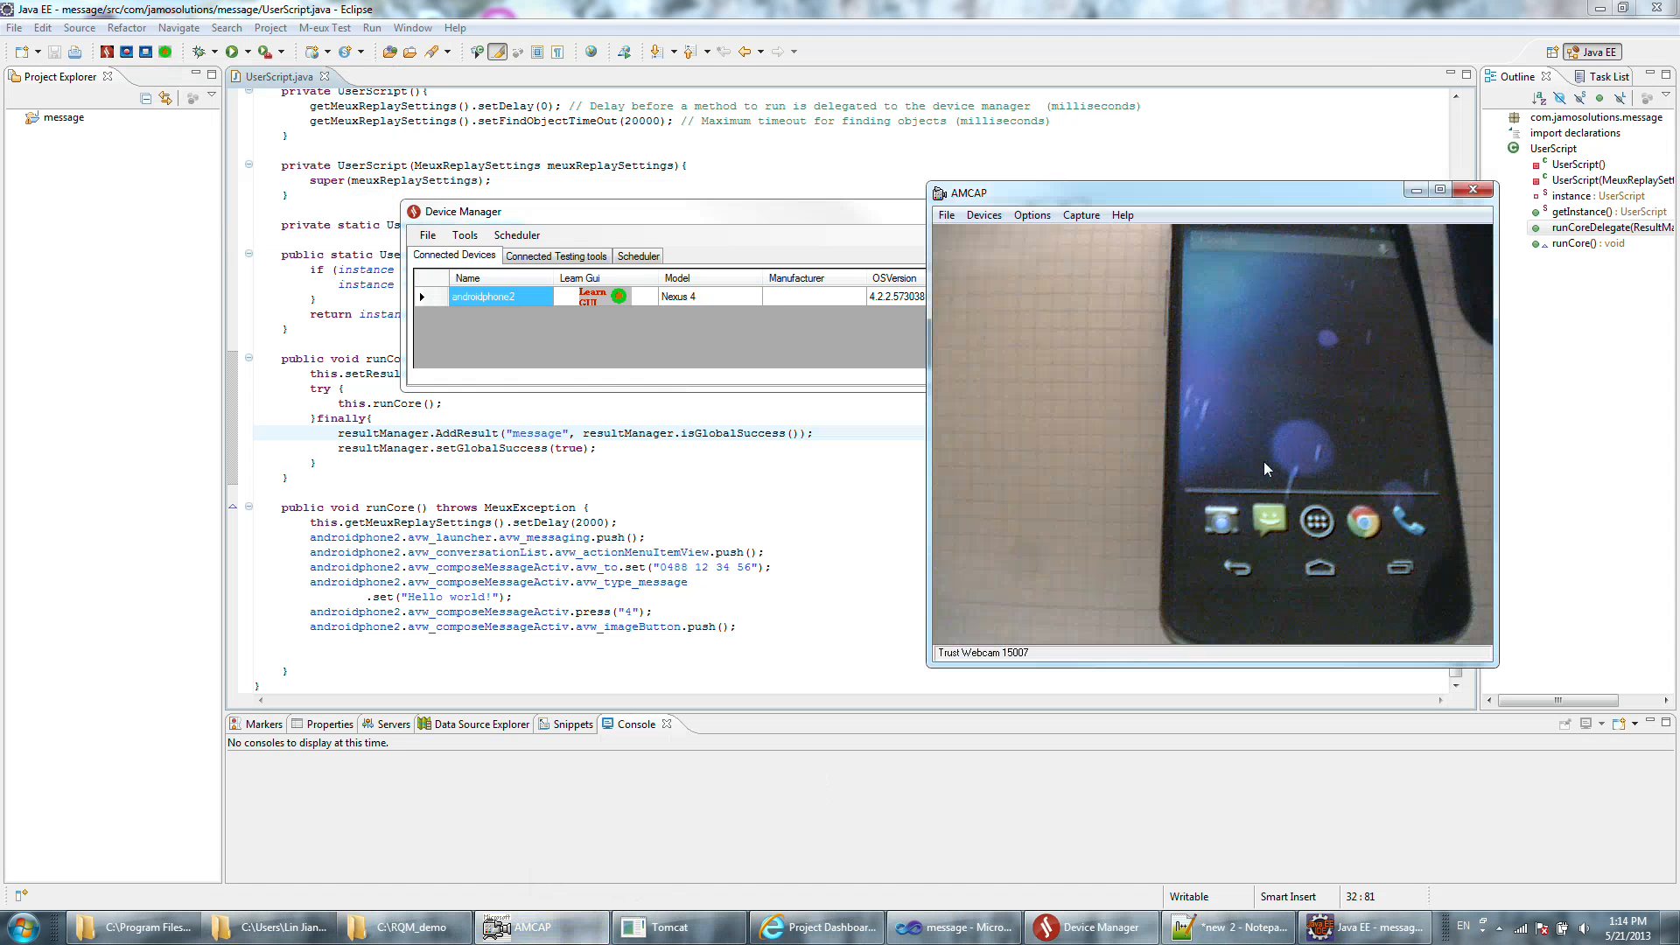
Connect the Eclipse add-in to the Device Manager, checking the connected testing tools before and after, and return to the connected devices.
click(697, 213)
click(556, 255)
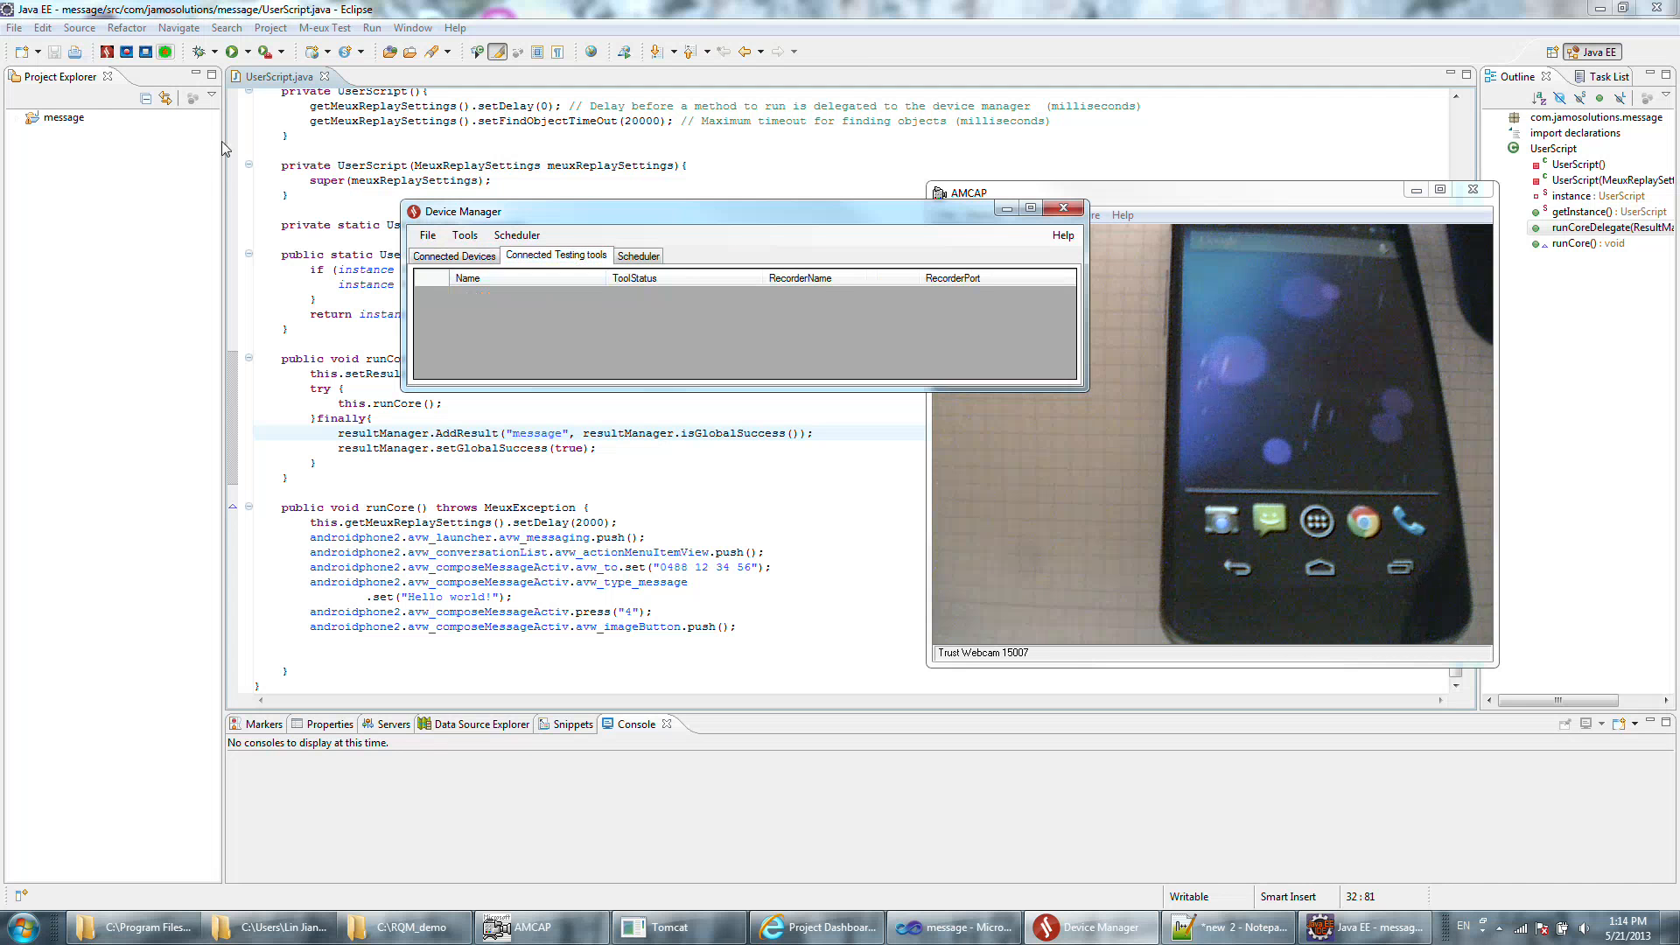
click(316, 165)
click(107, 52)
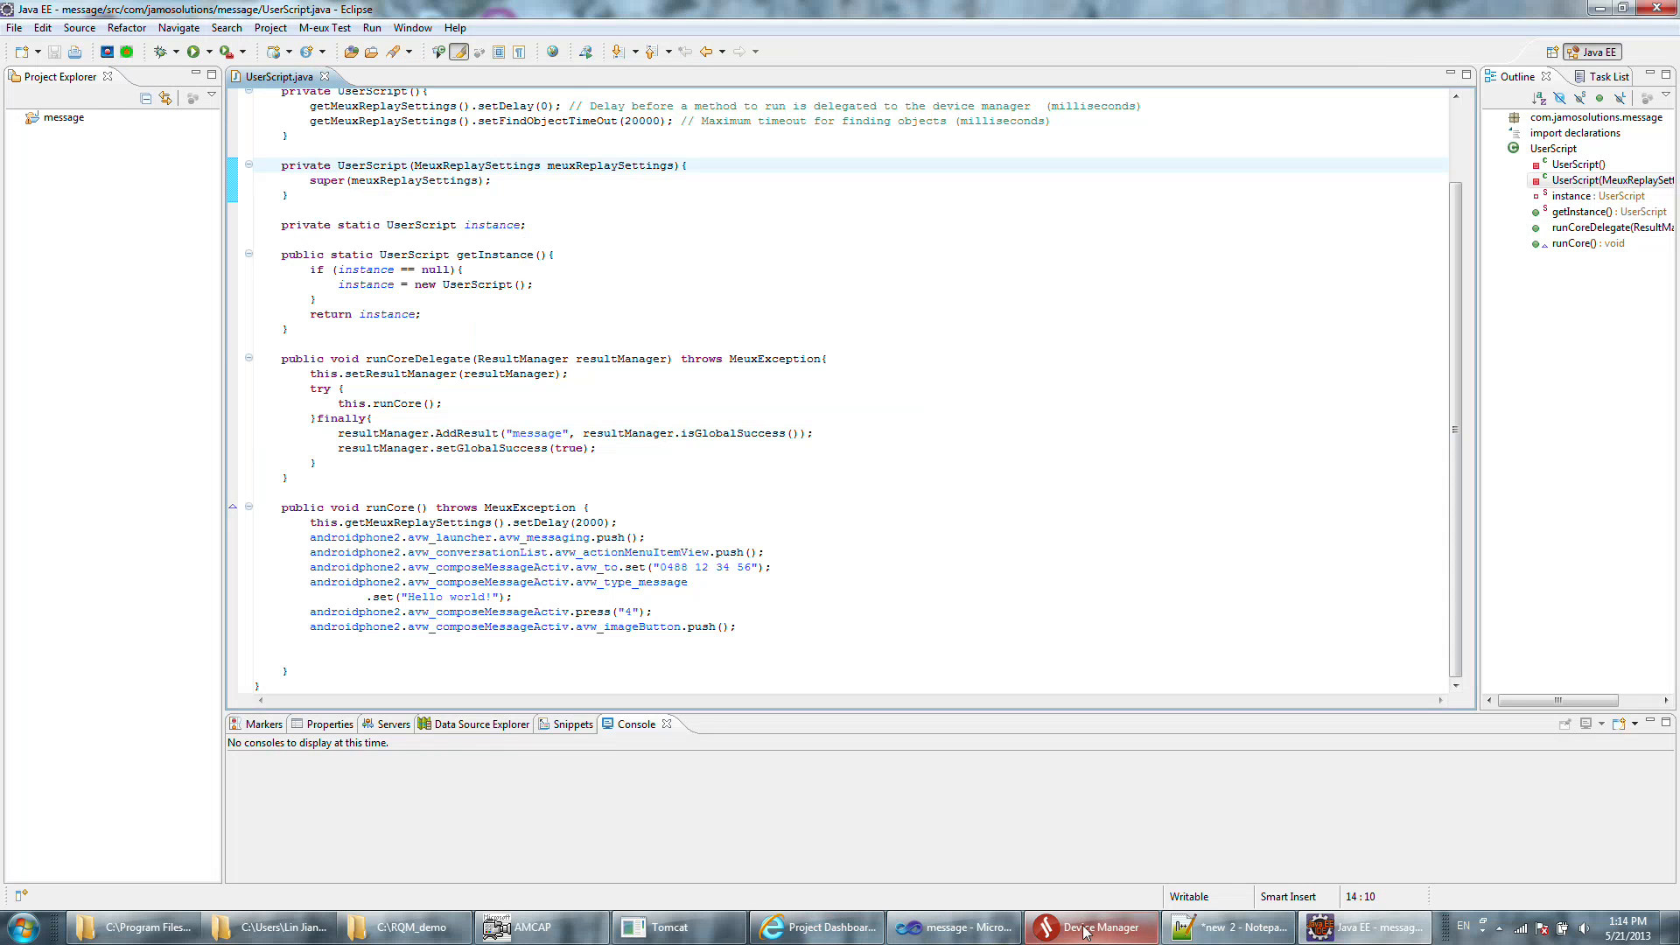
click(1111, 929)
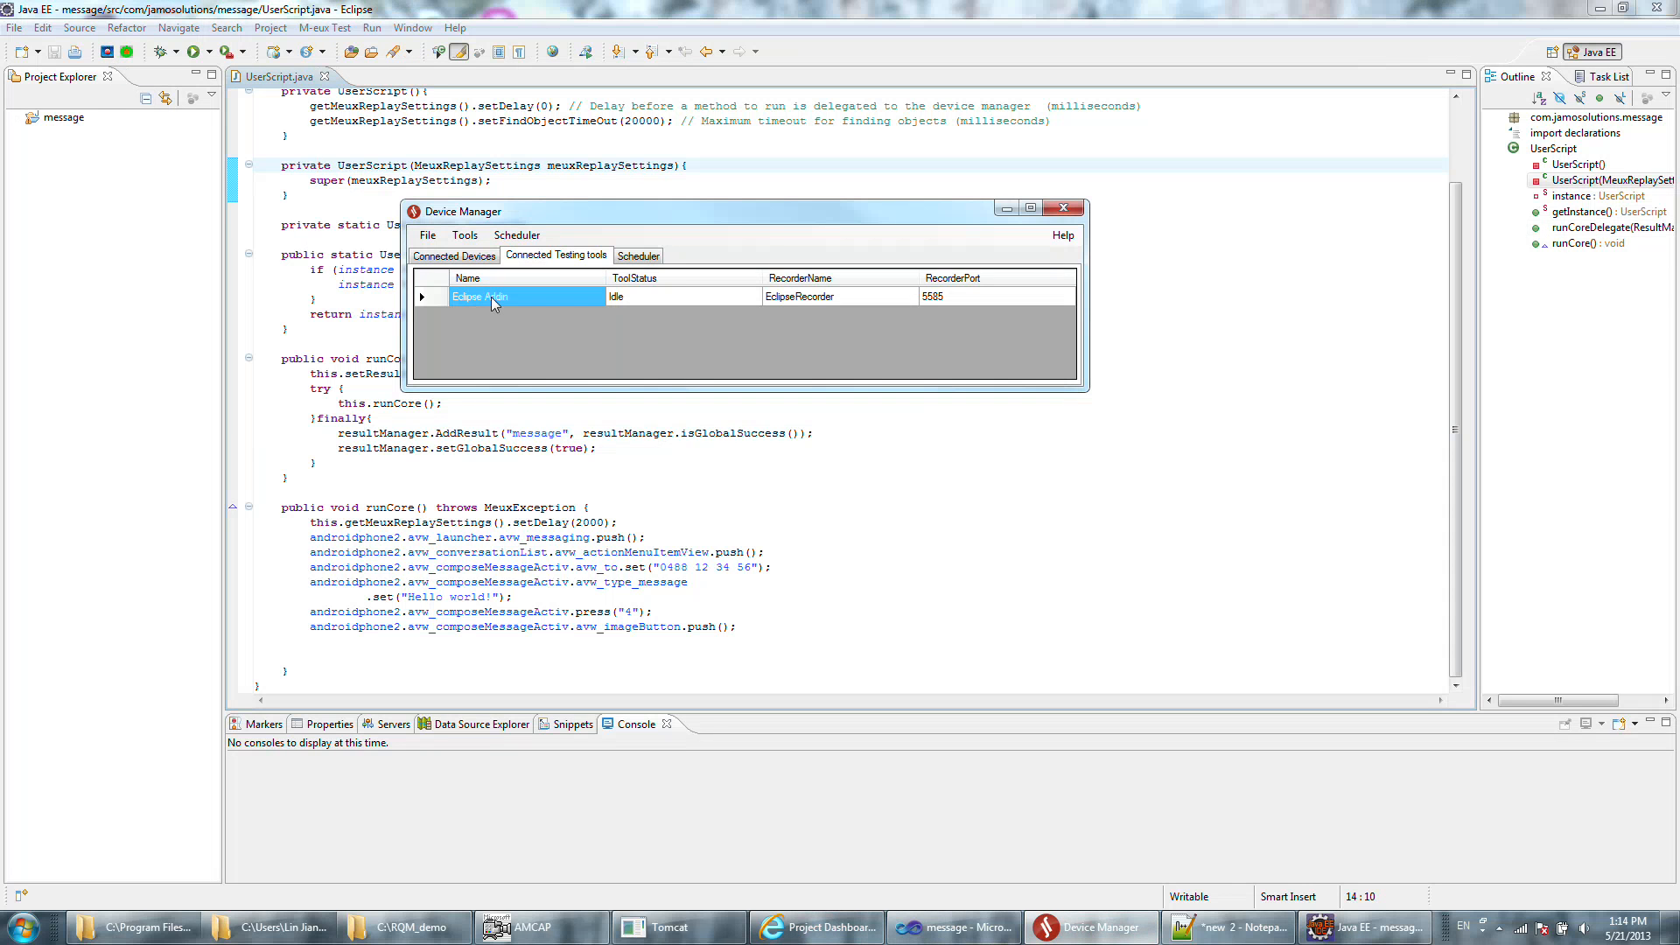
click(454, 255)
Run the message project as a Java application and bring up the AMCAP webcam view to watch the phone.
click(726, 554)
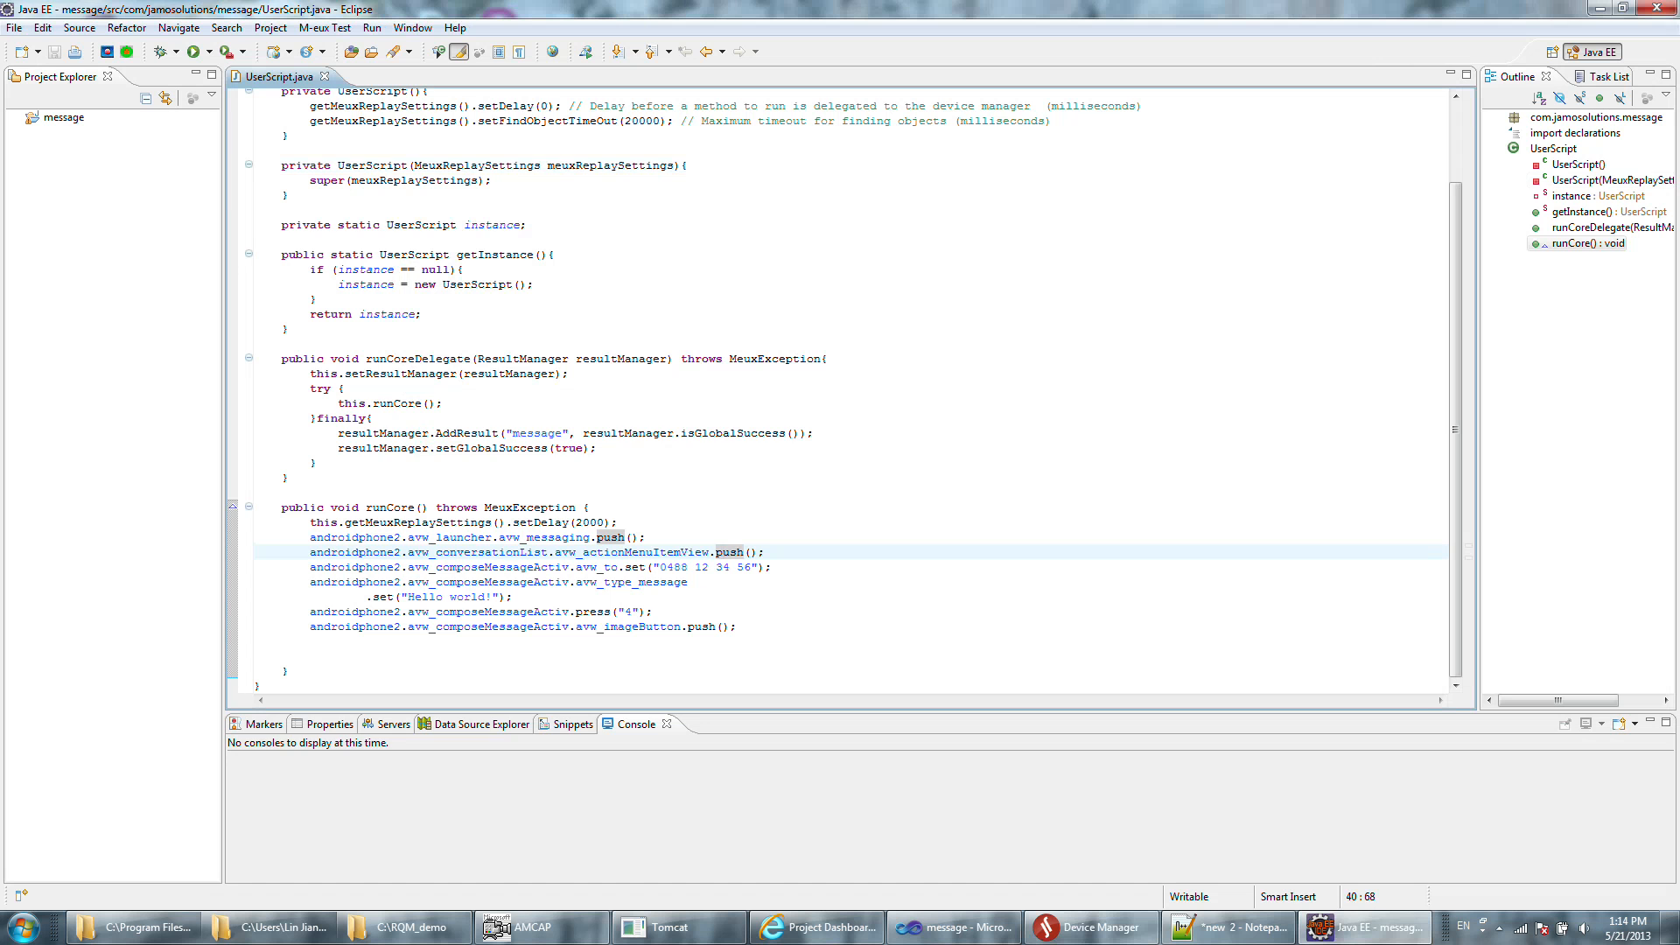
mouse_move(415, 437)
right_click(55, 118)
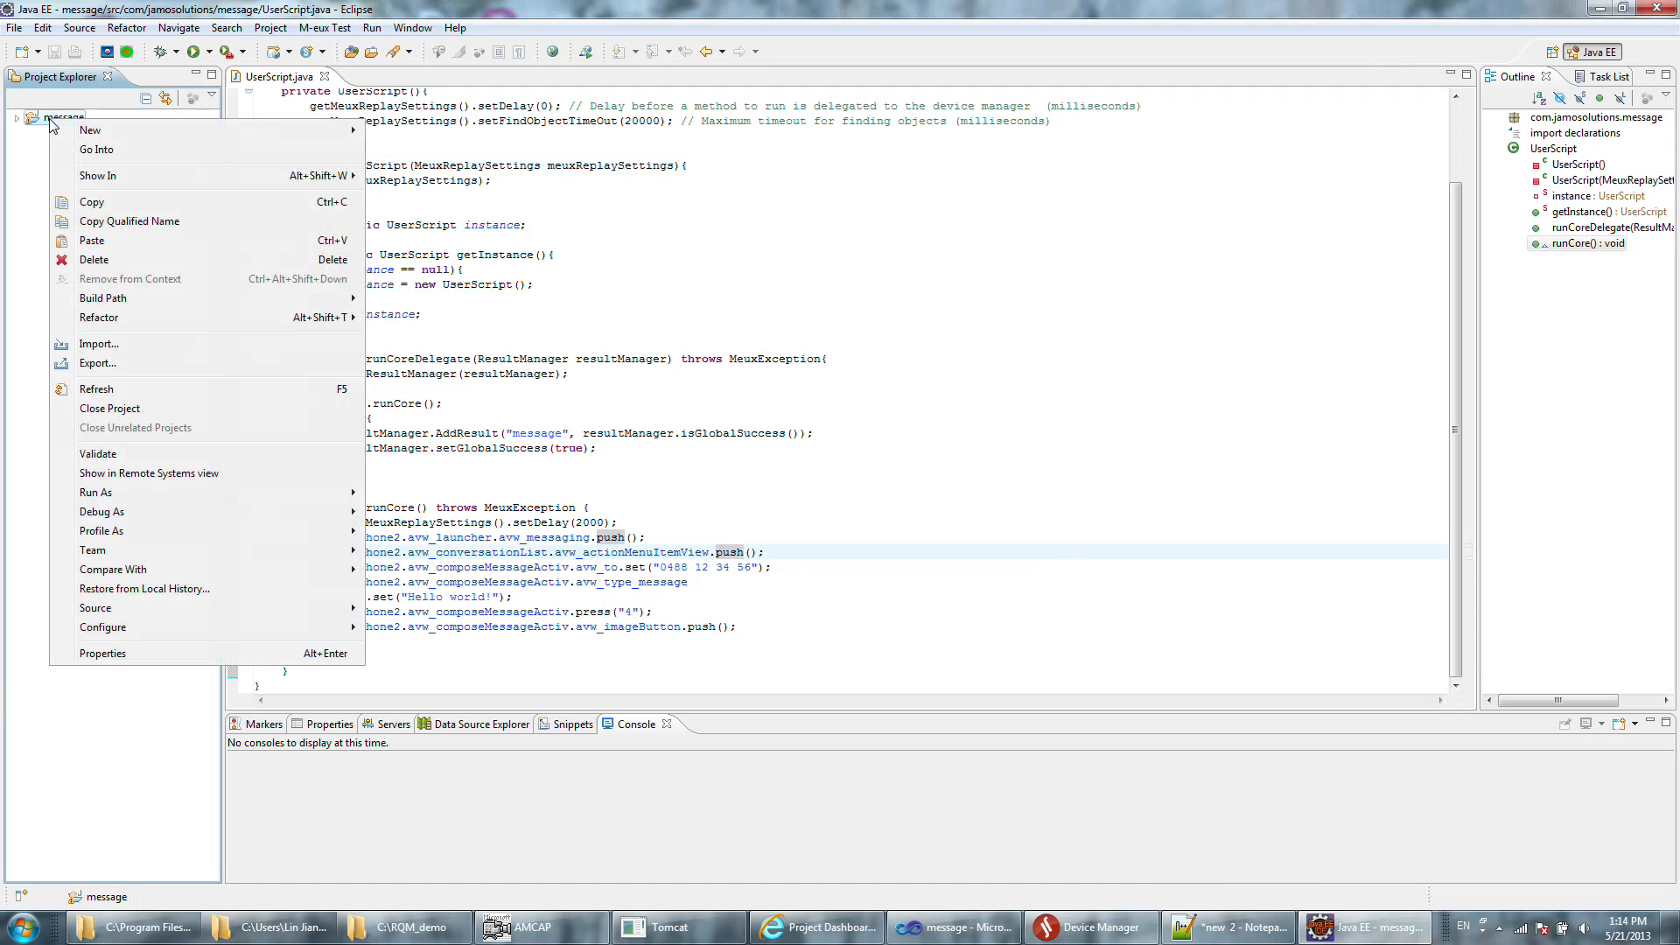
mouse_move(290, 495)
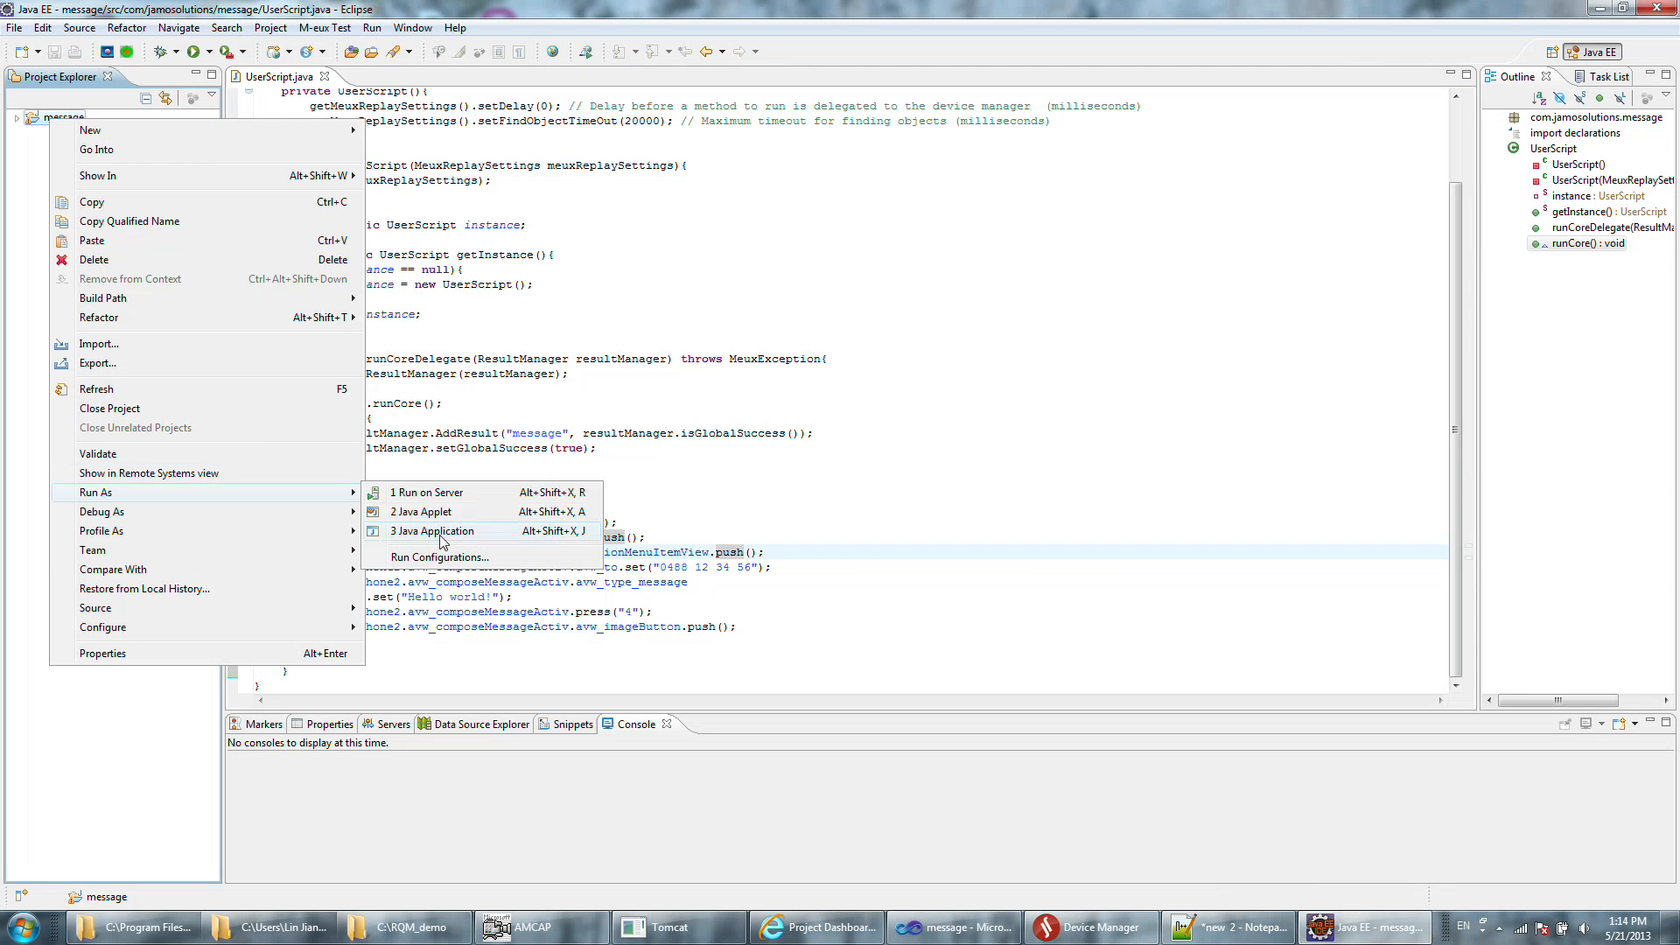
click(444, 533)
click(543, 929)
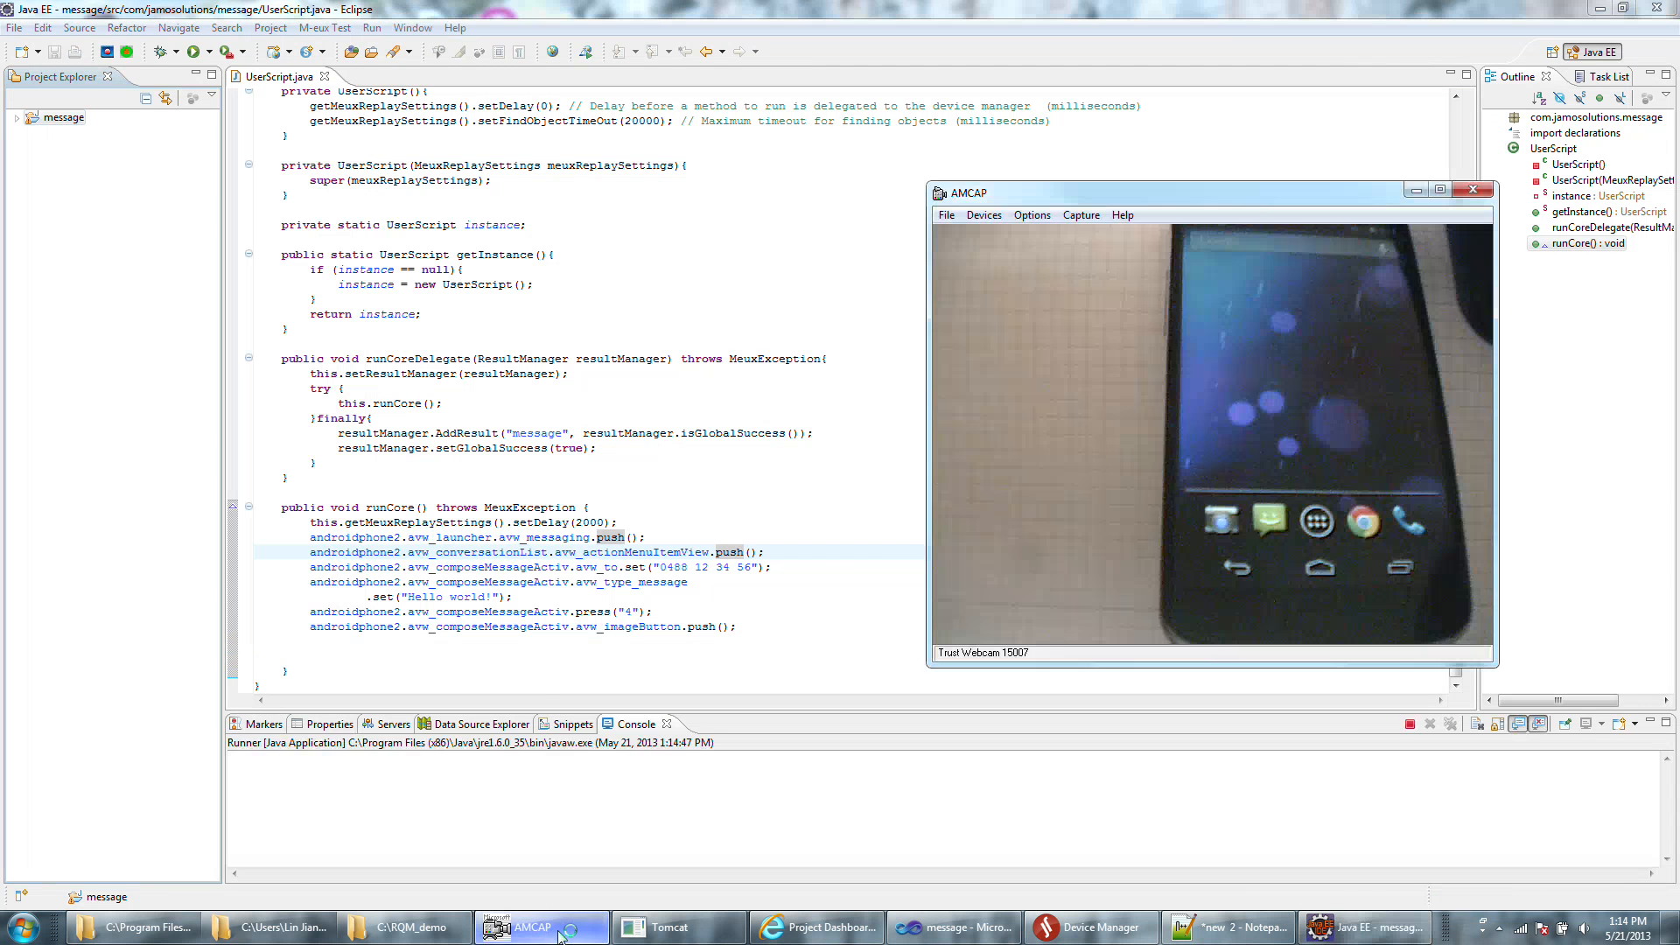
drag(1309, 199, 1248, 194)
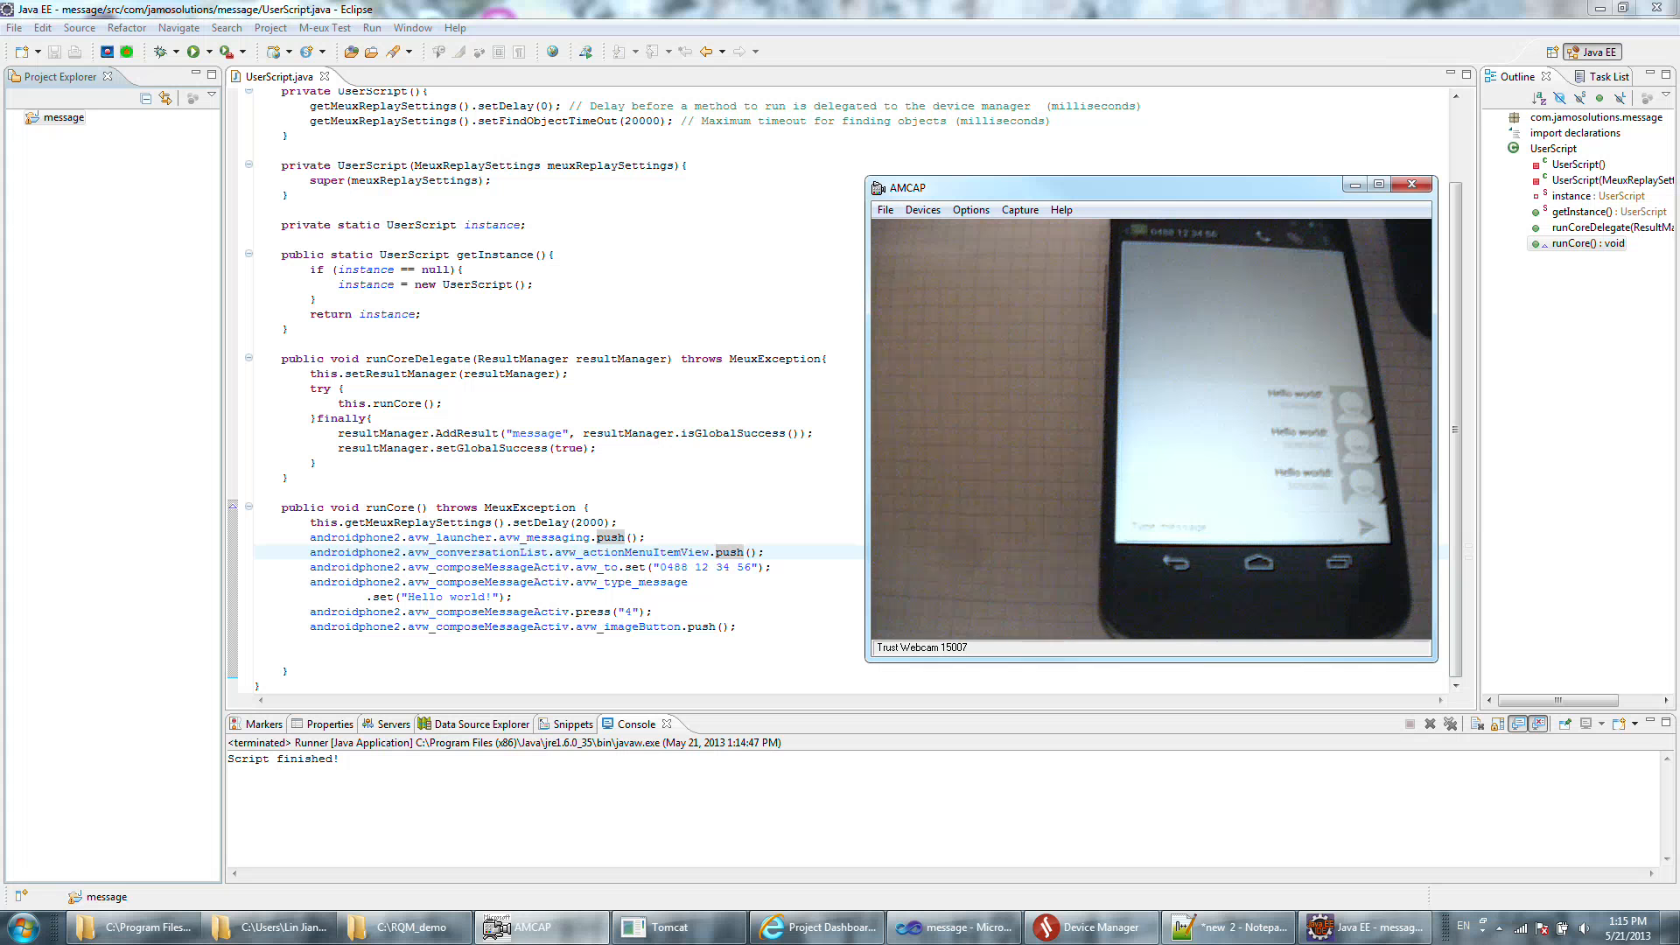
Start exporting the message project from Eclipse as a runnable JAR file.
click(255, 492)
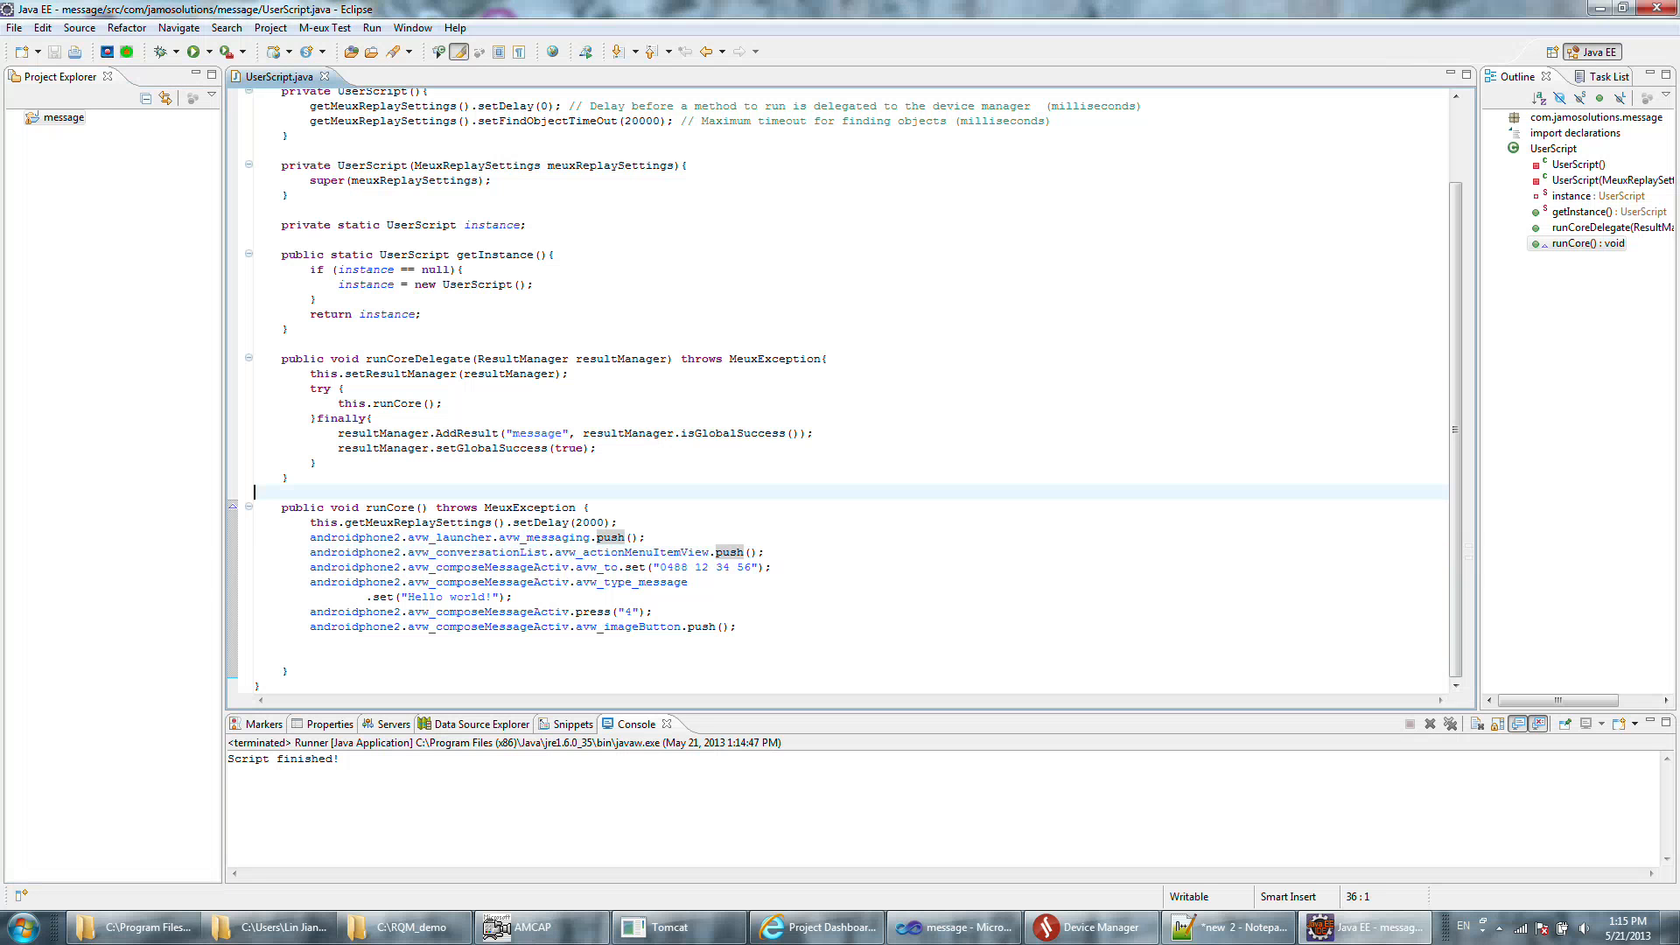
click(14, 28)
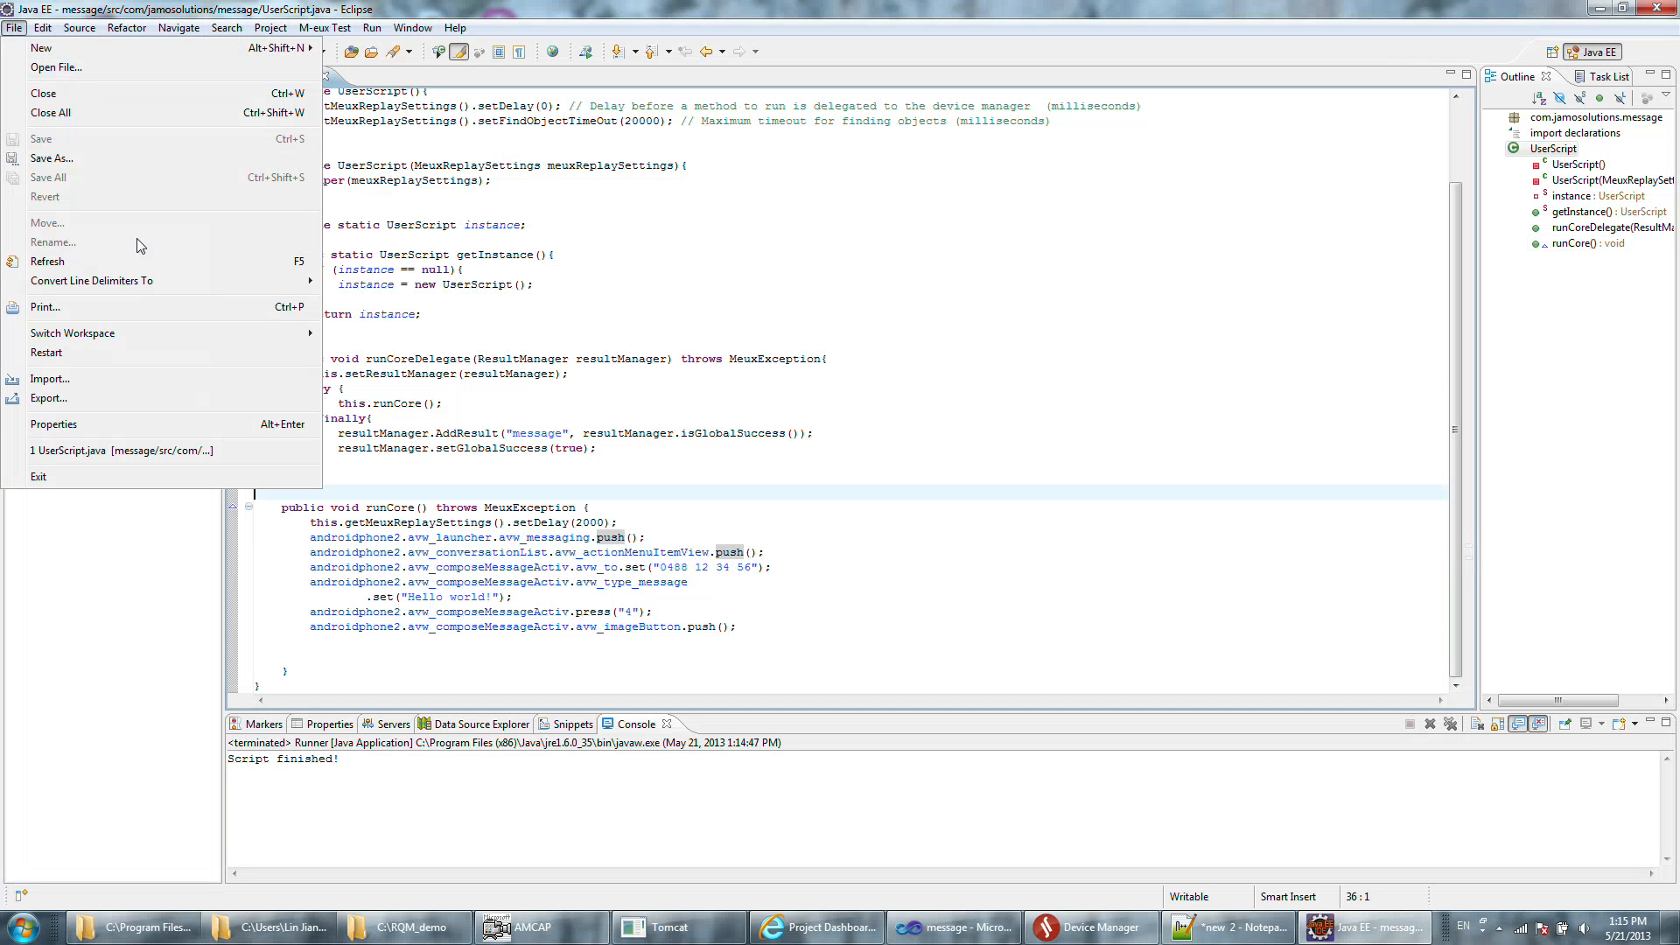
click(143, 399)
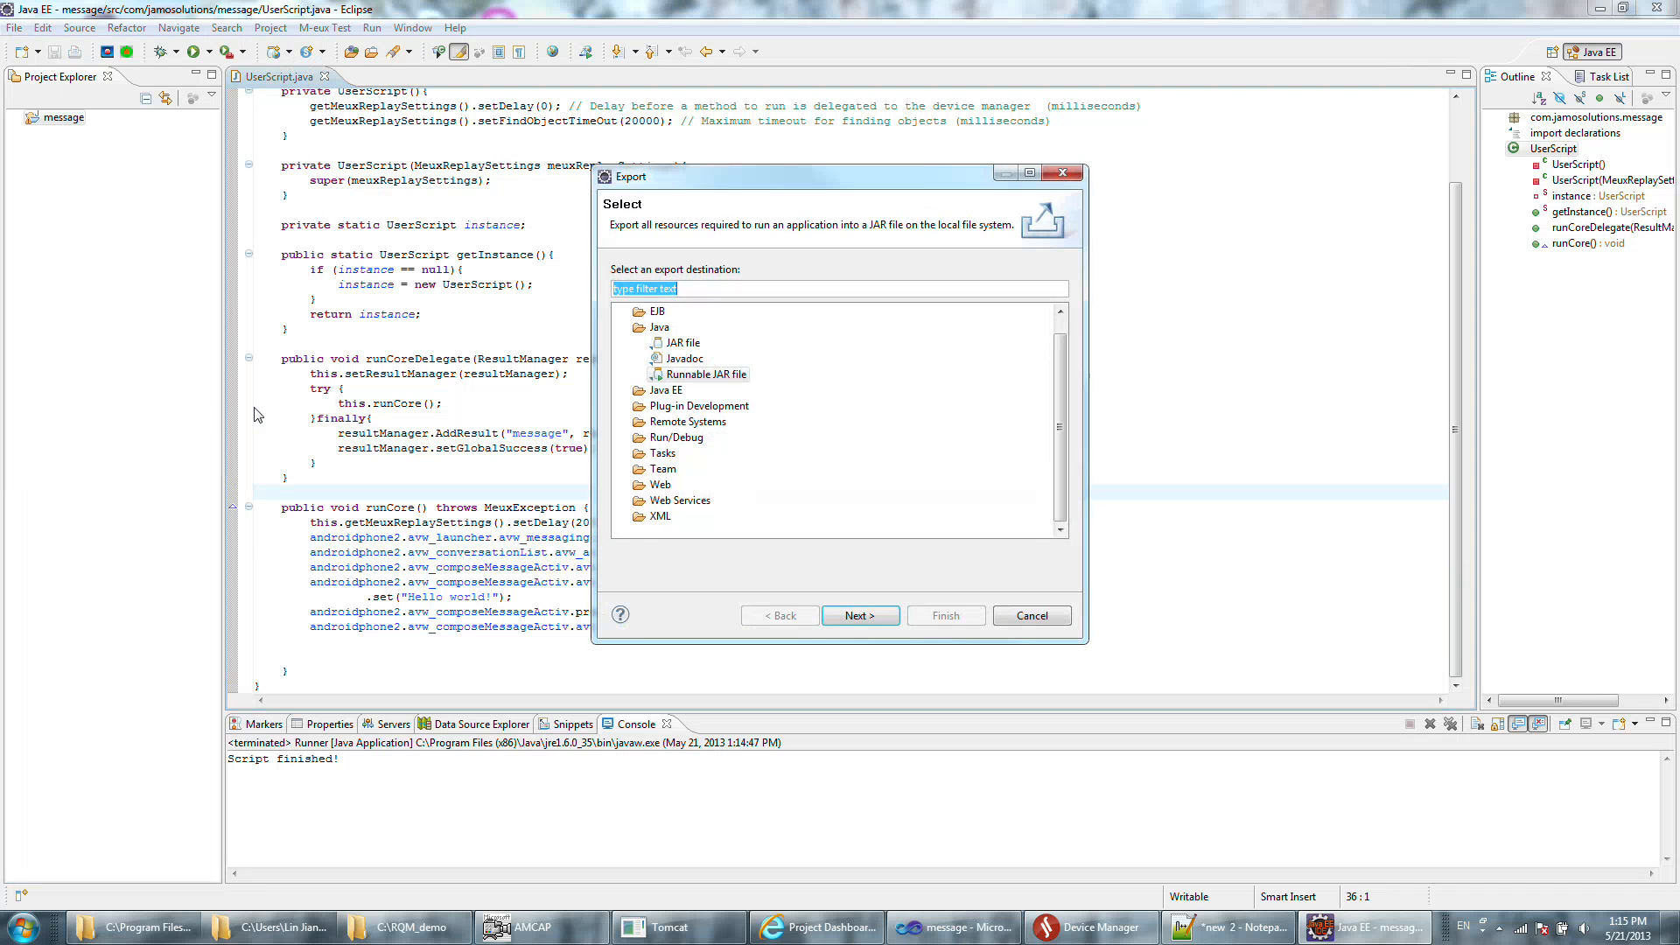
click(721, 372)
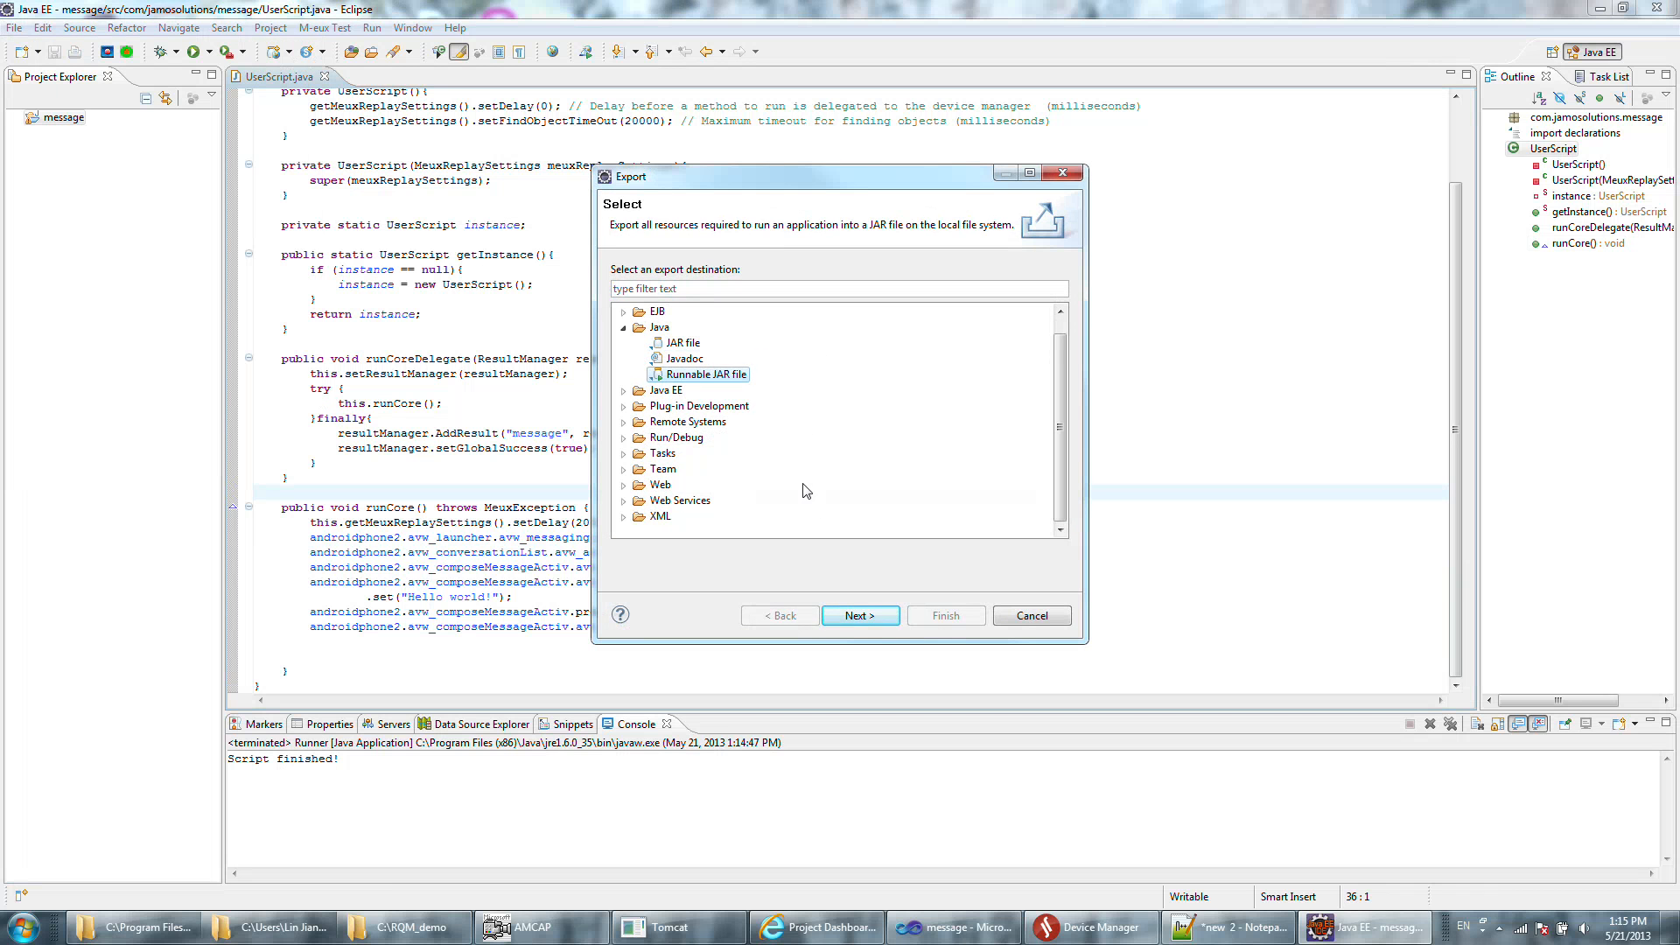
click(854, 615)
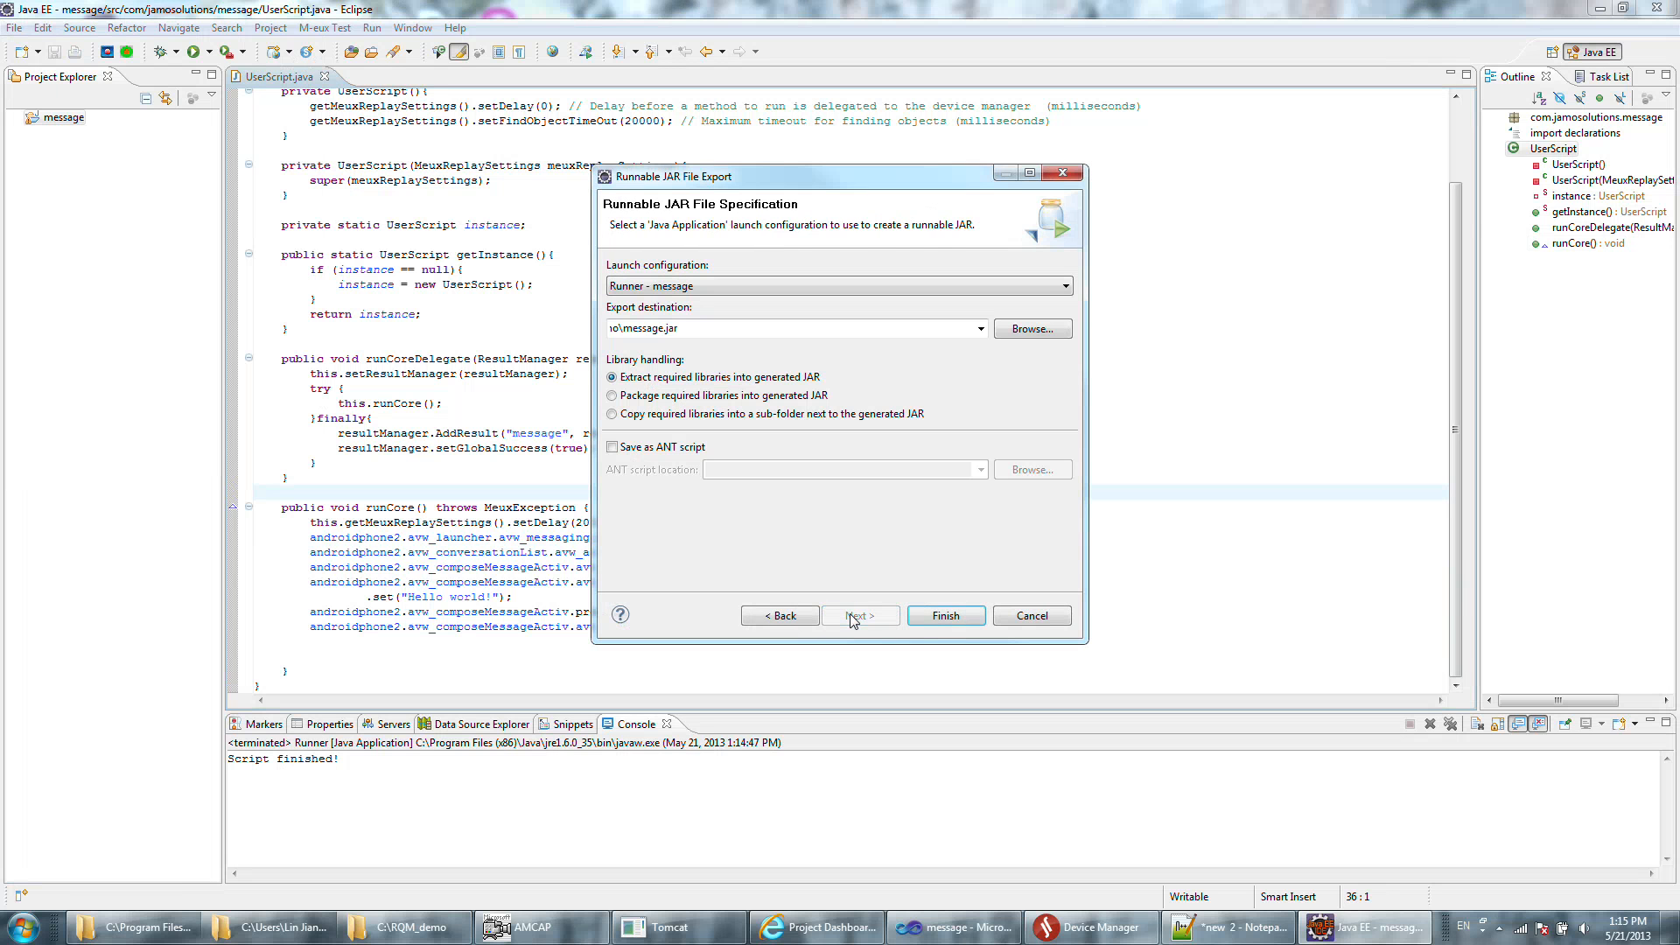
Set the JAR's export destination to message.jar in the C:\RQM_demo folder.
click(1026, 331)
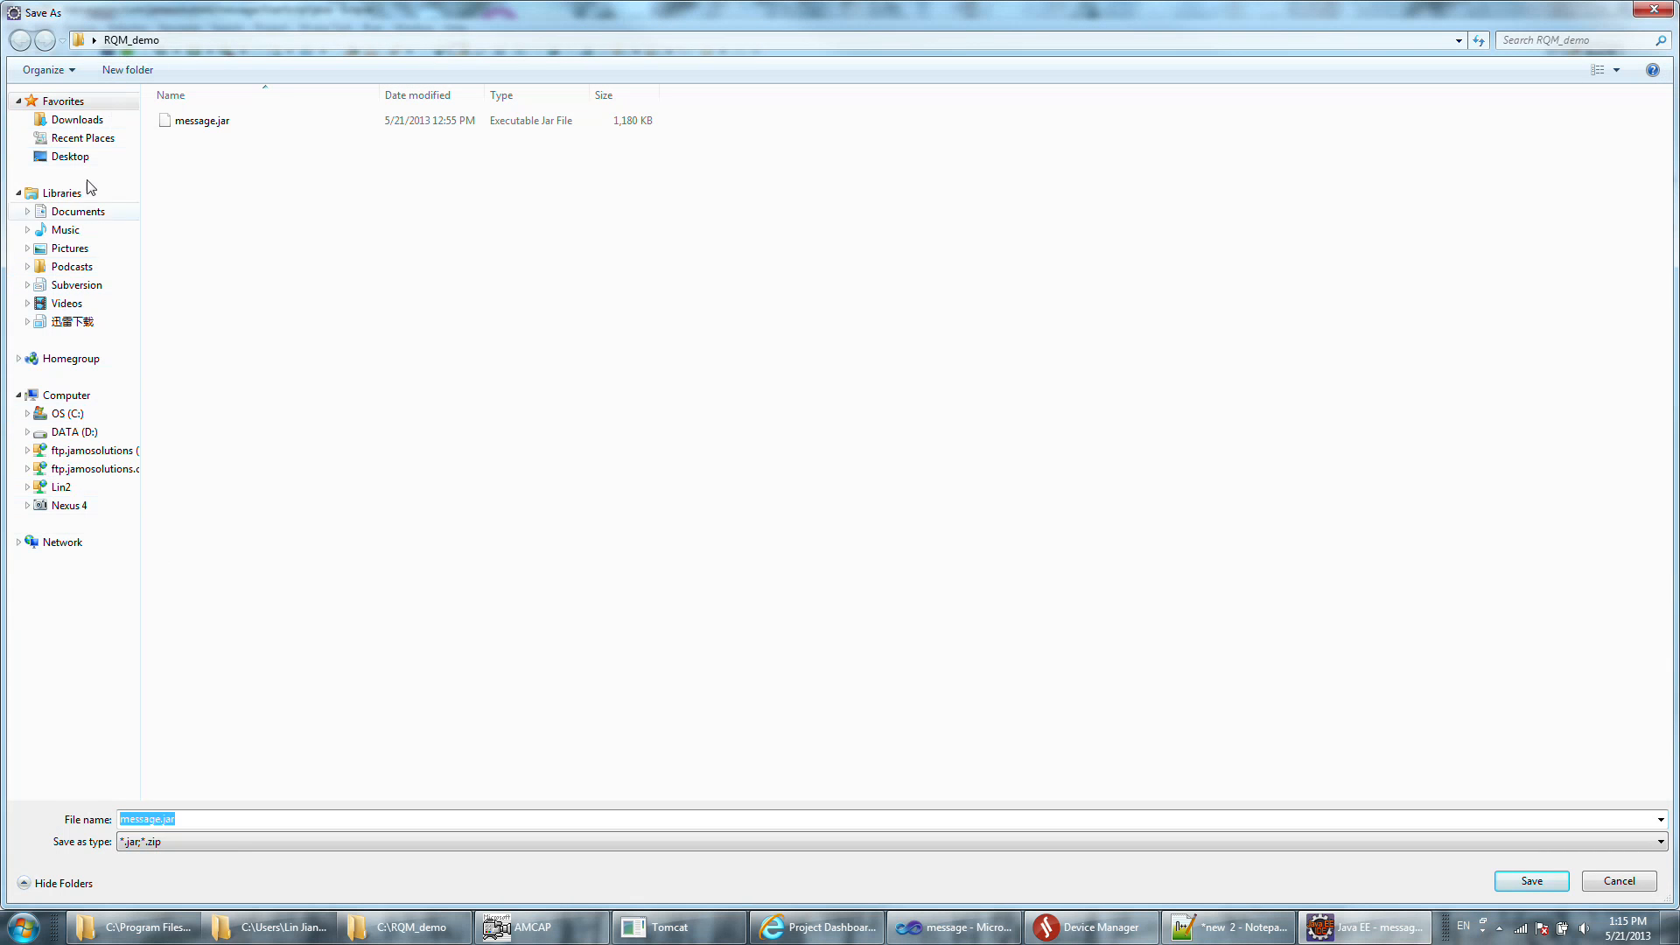
click(75, 418)
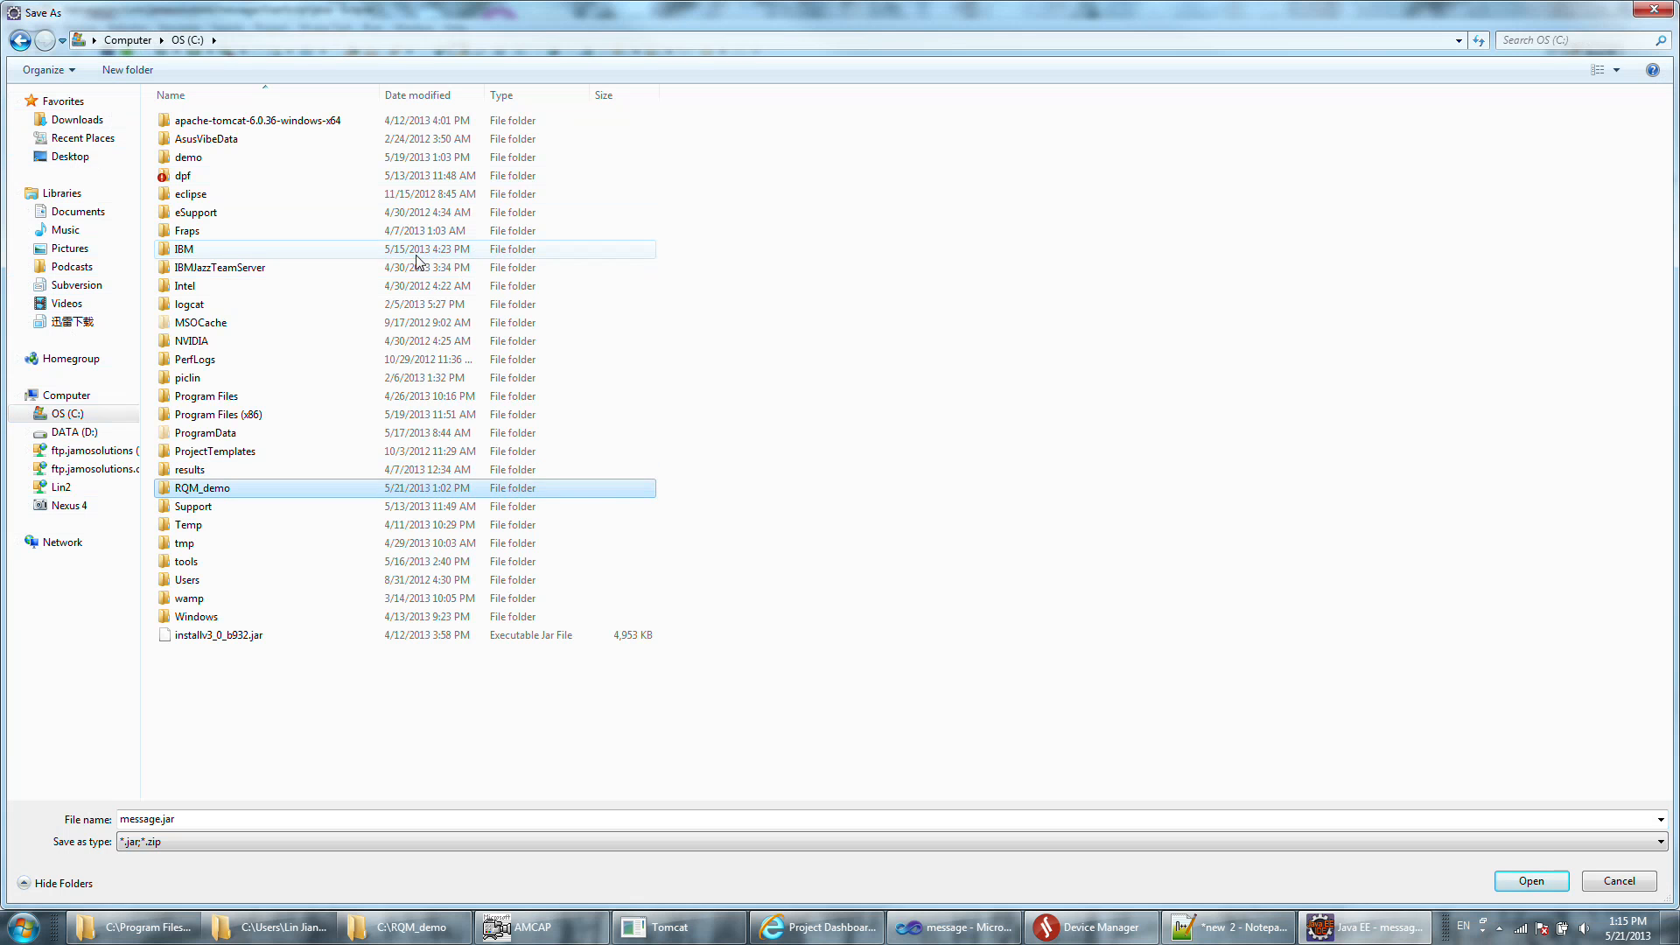
double_click(376, 487)
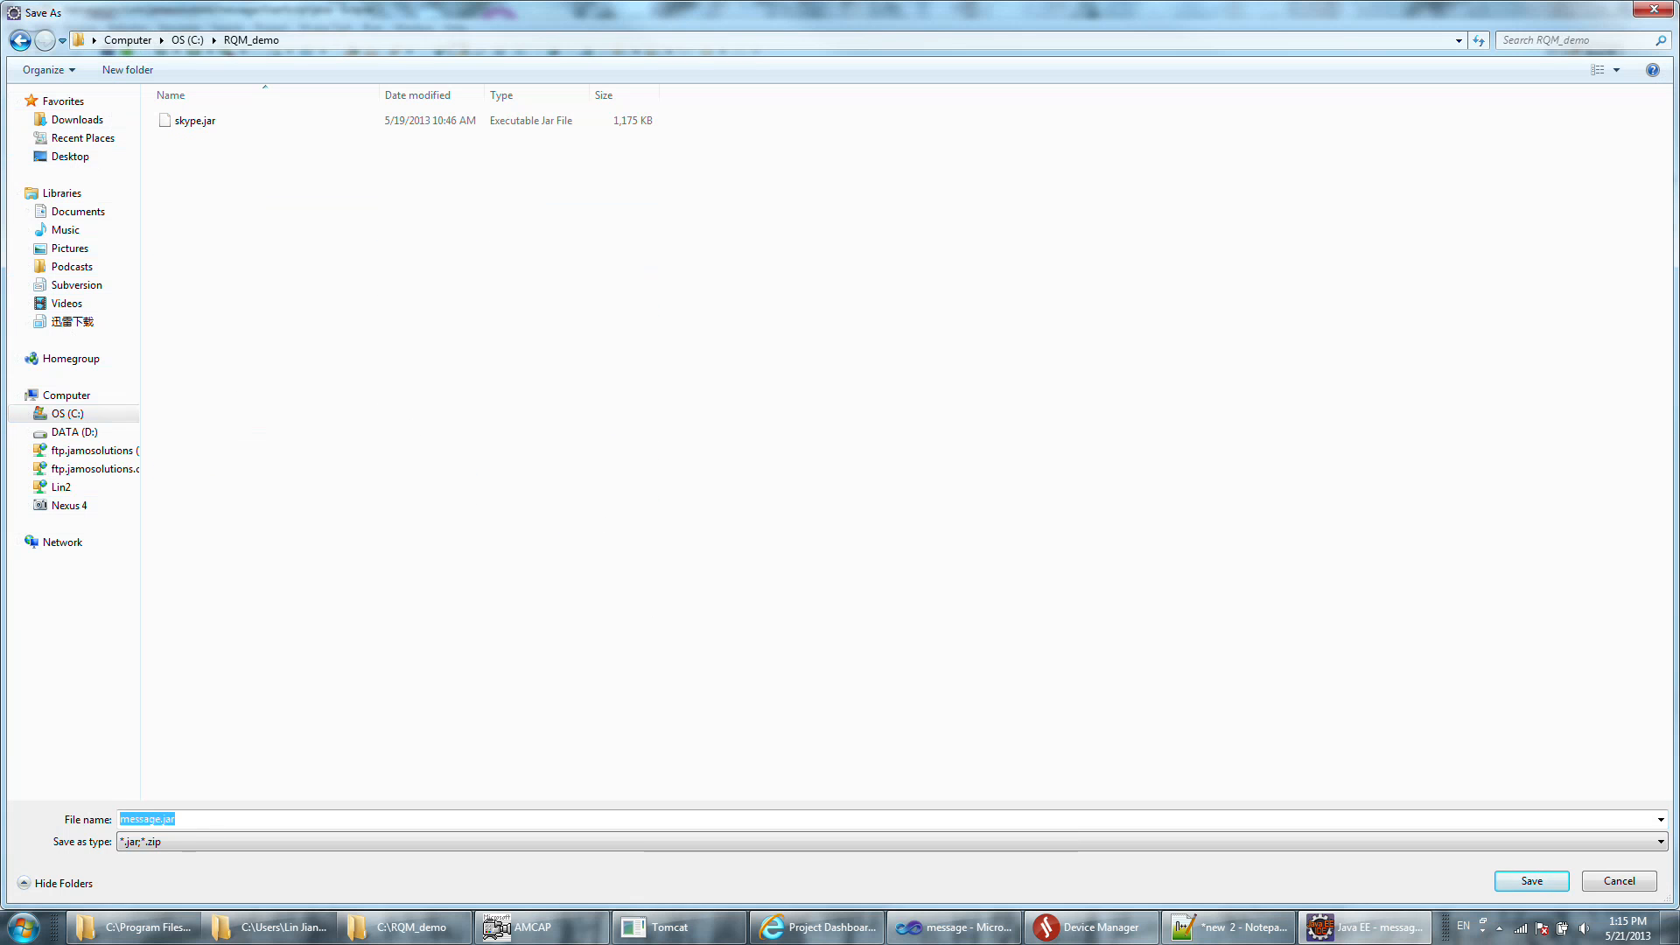
click(1531, 880)
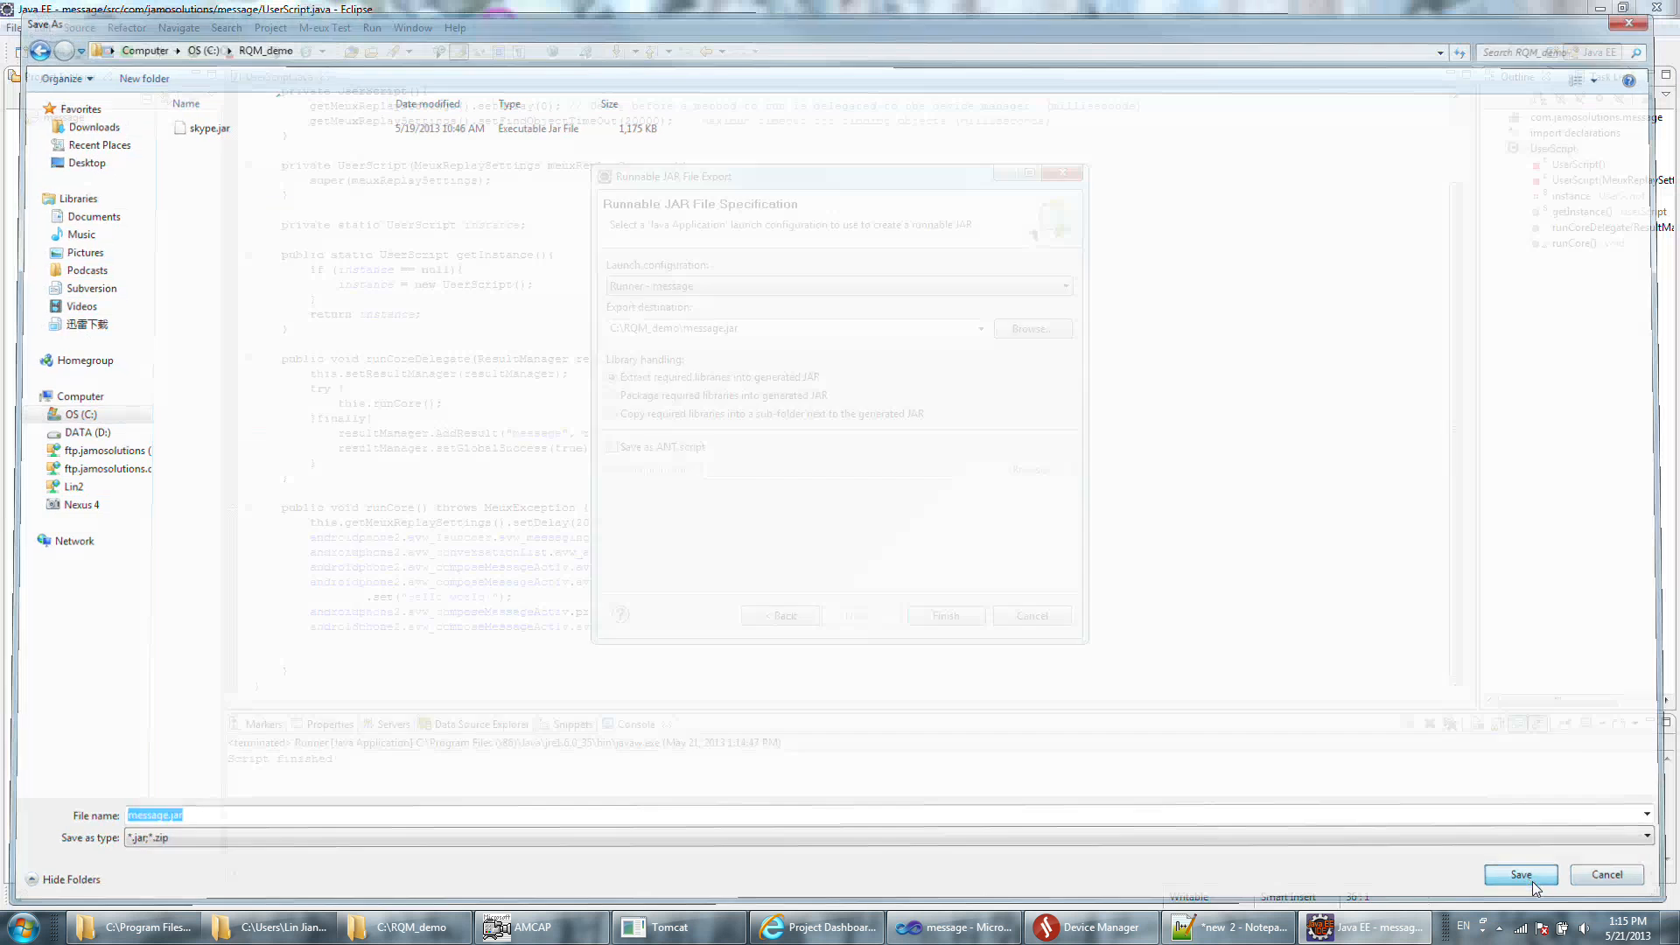
Complete the runnable JAR export, disabling future display of the repacked-libraries notice, and return to the script.
click(947, 616)
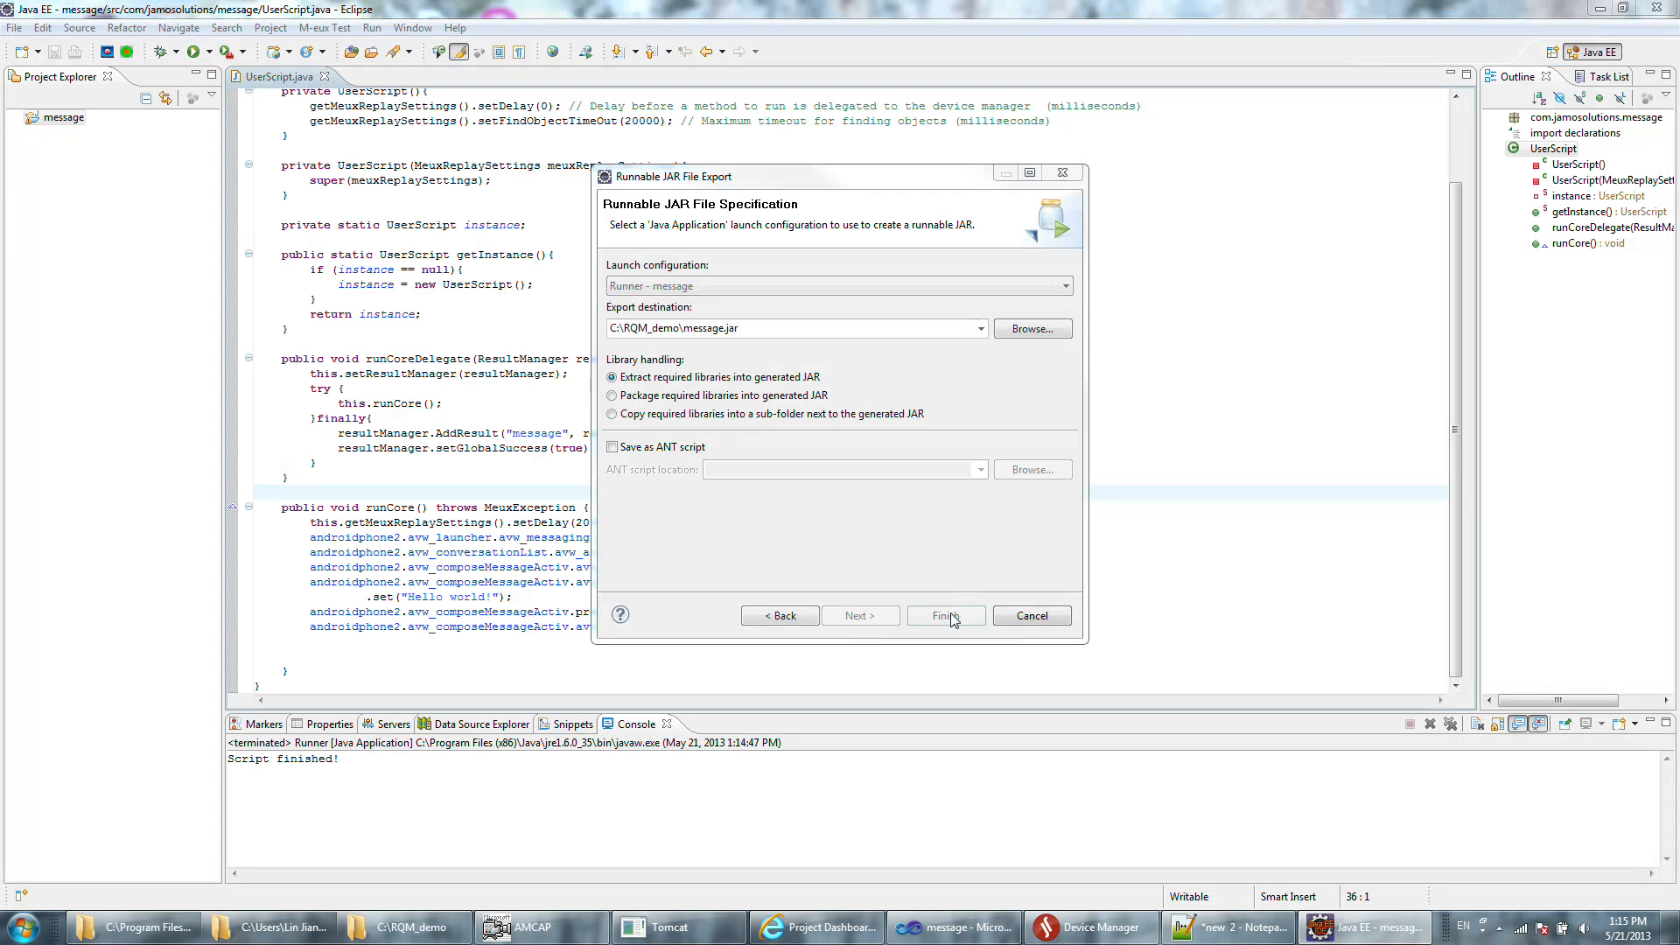
click(697, 404)
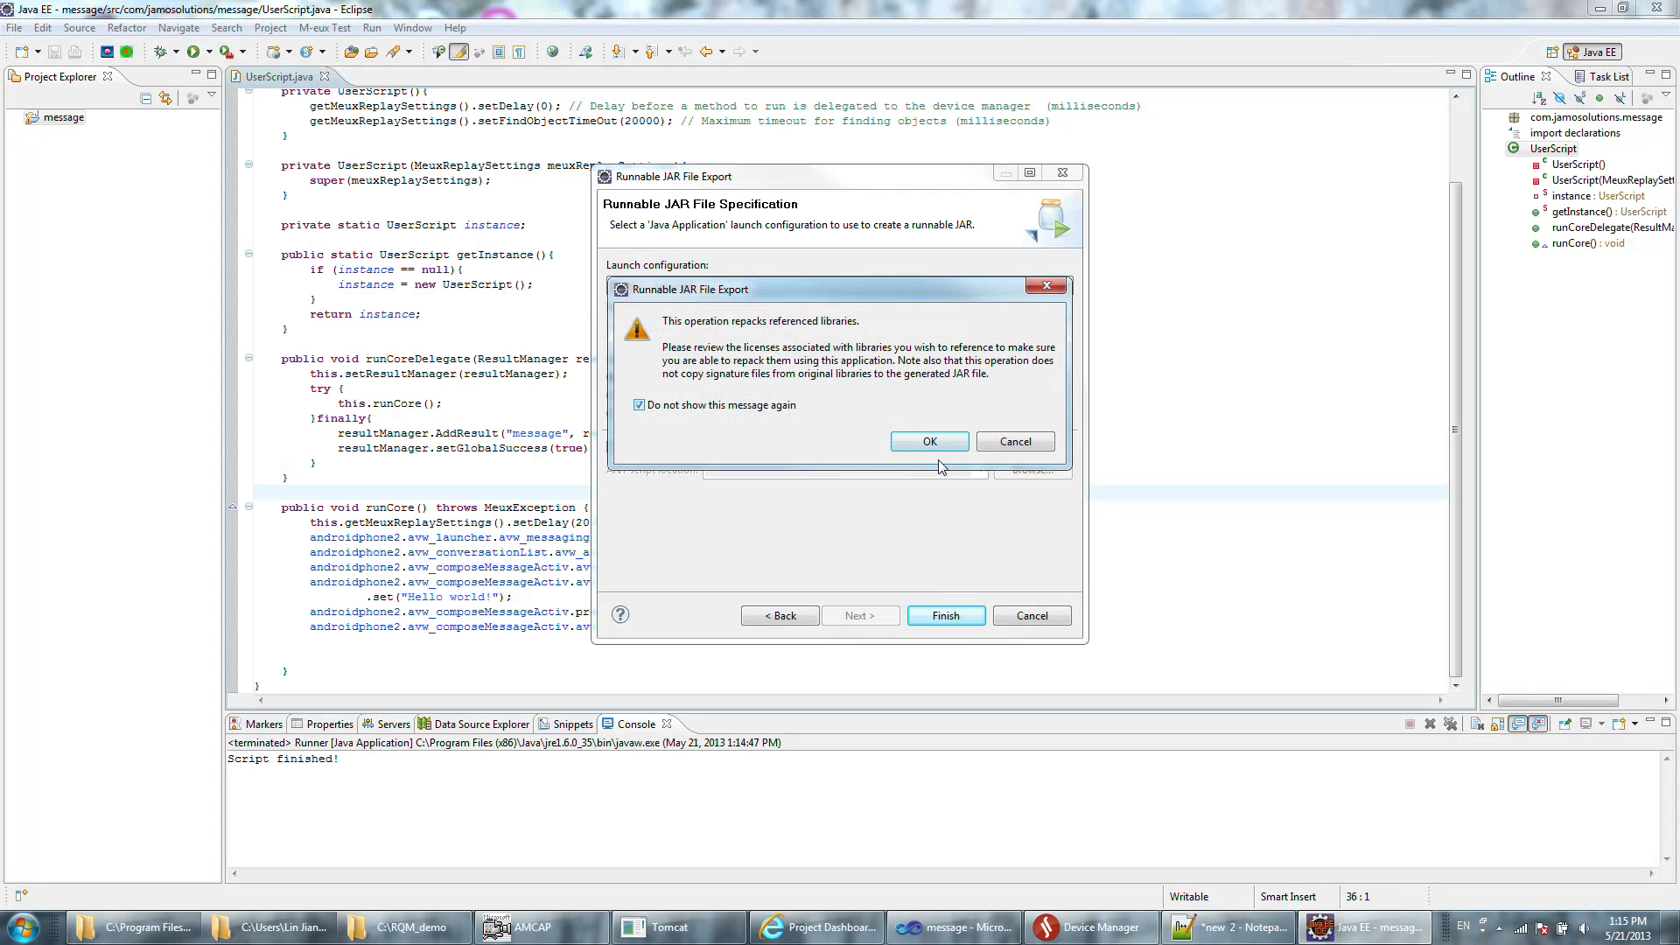
click(942, 446)
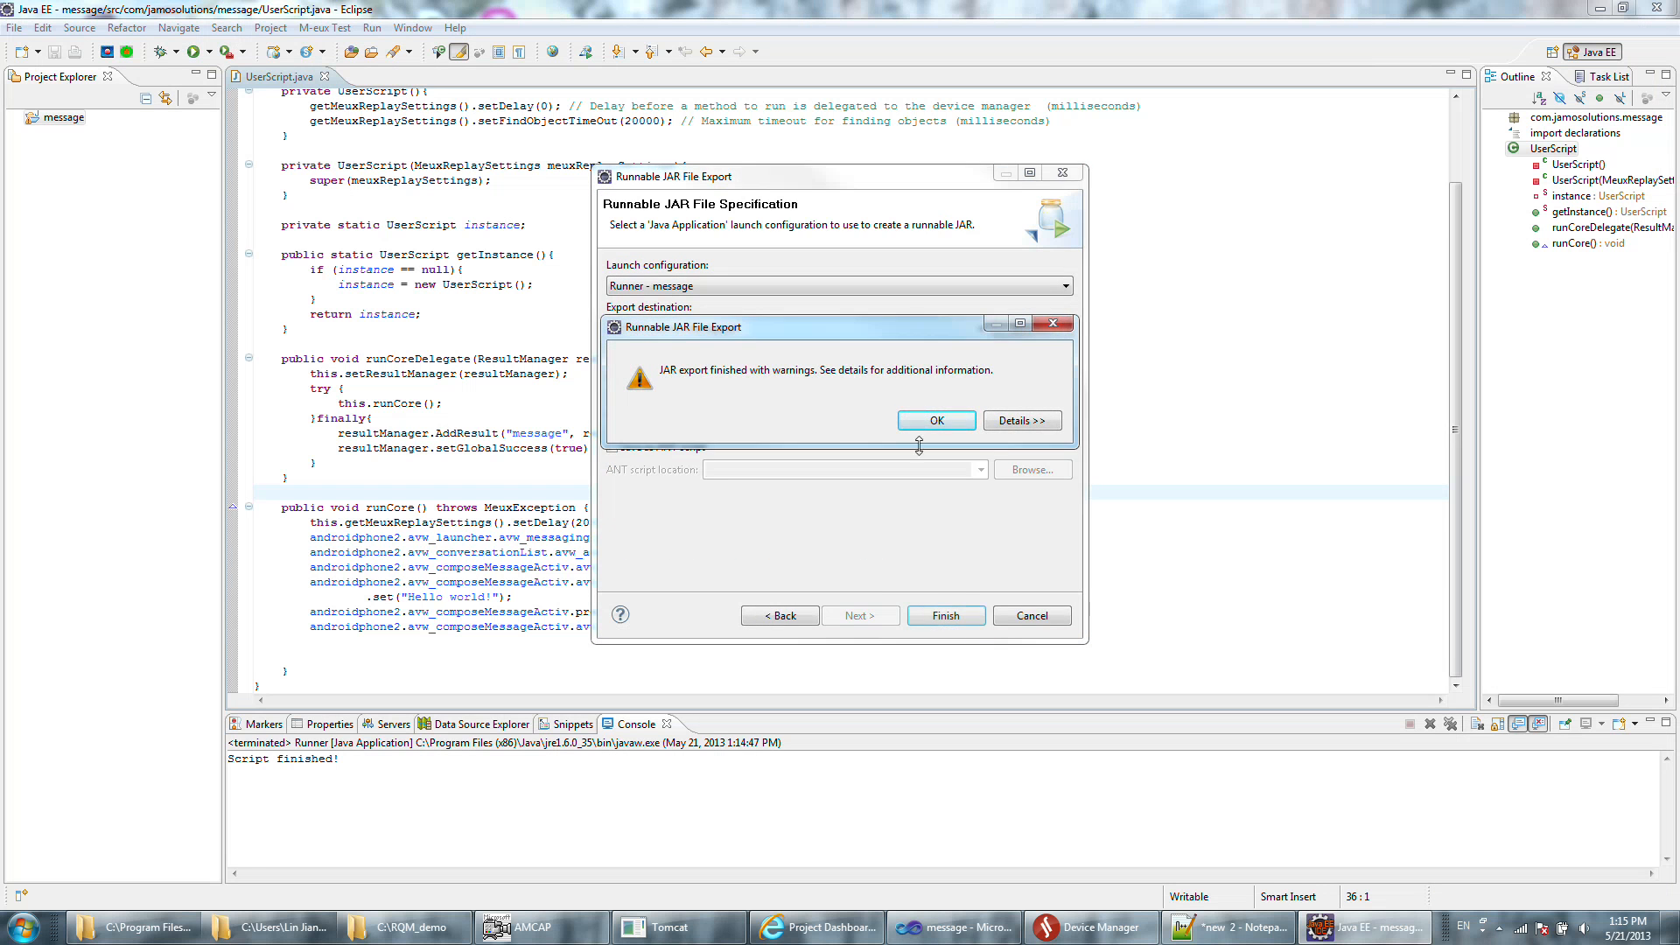
click(936, 421)
click(599, 447)
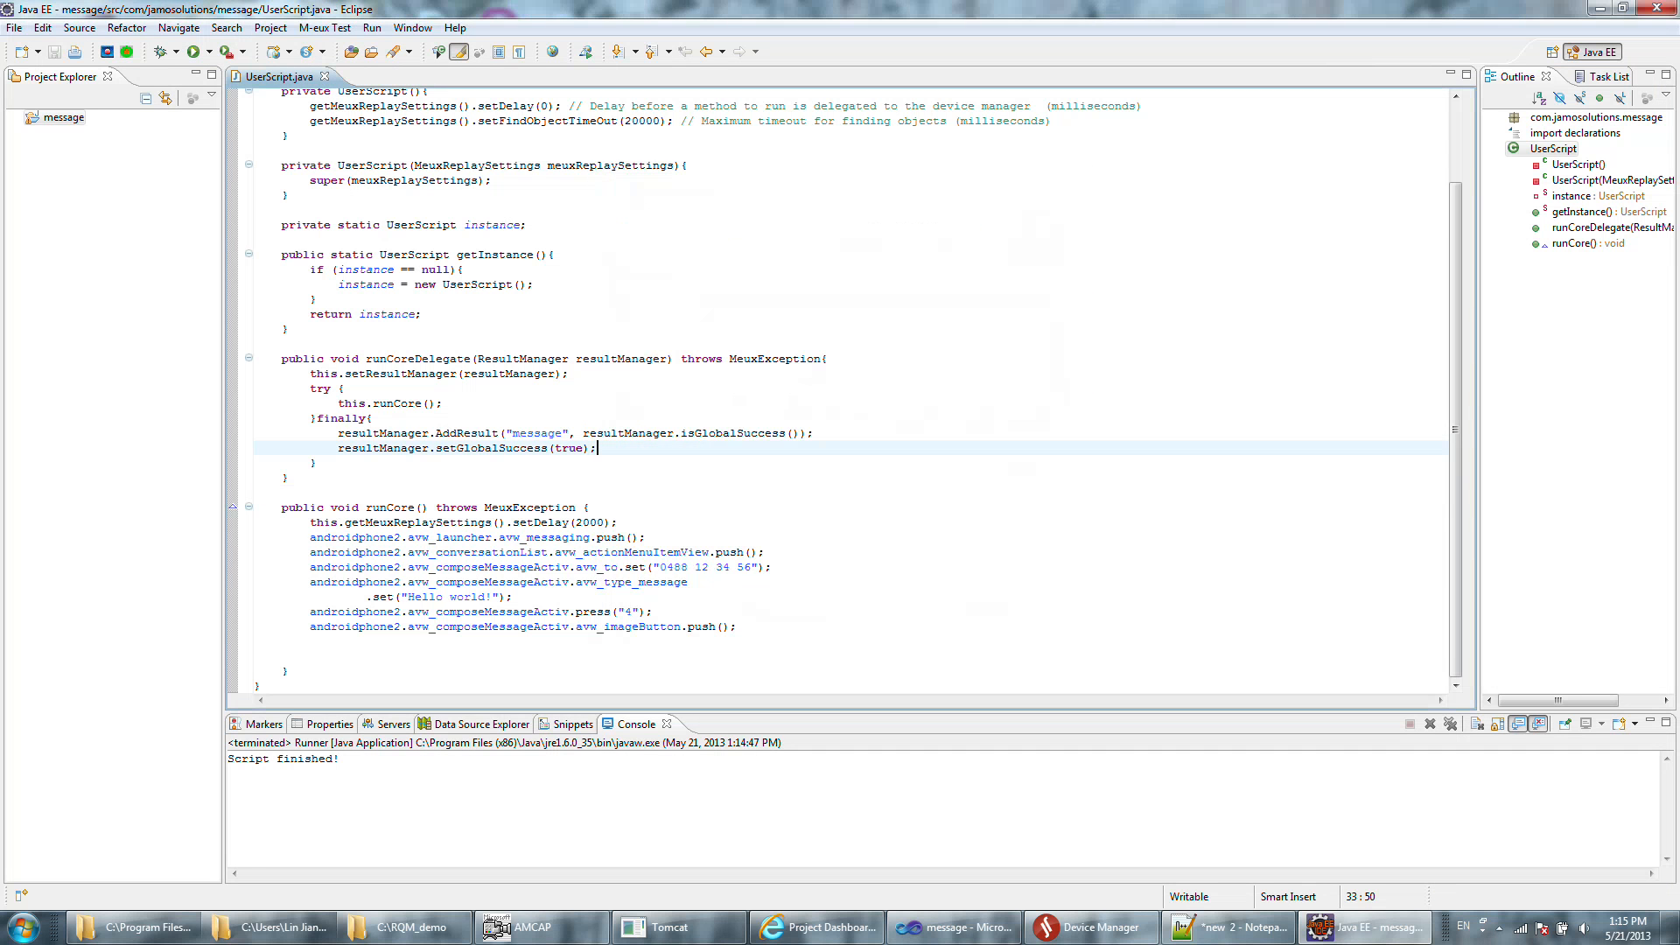
Restore the Eclipse window to a smaller size and exit Eclipse.
double_click(1431, 13)
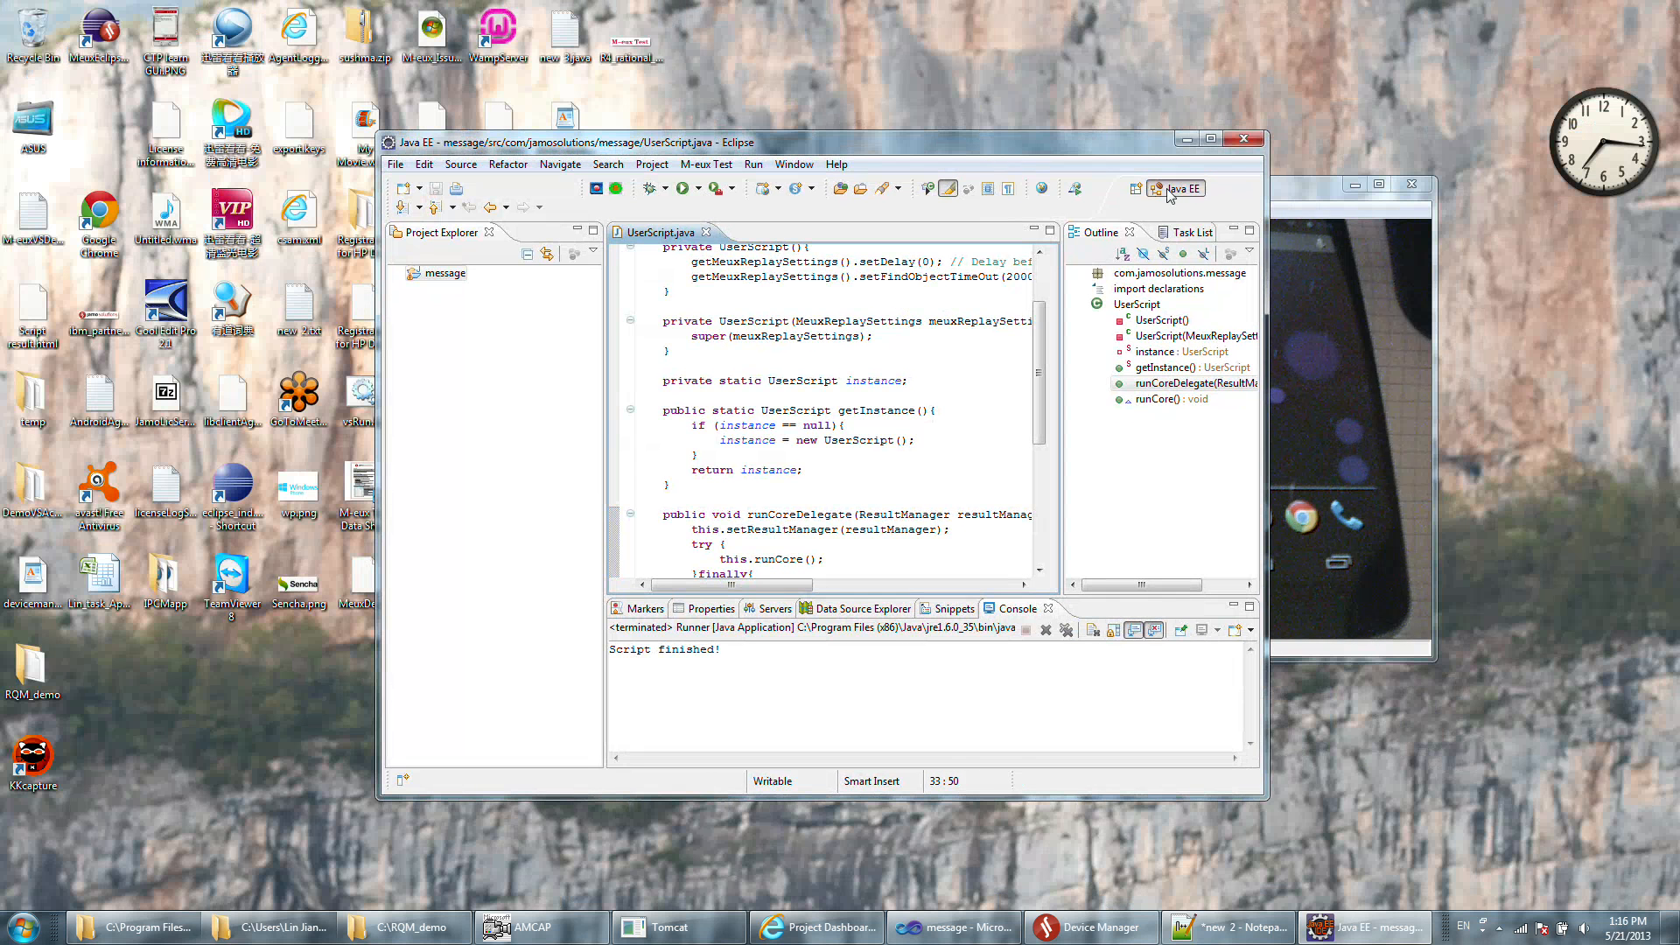
click(1244, 140)
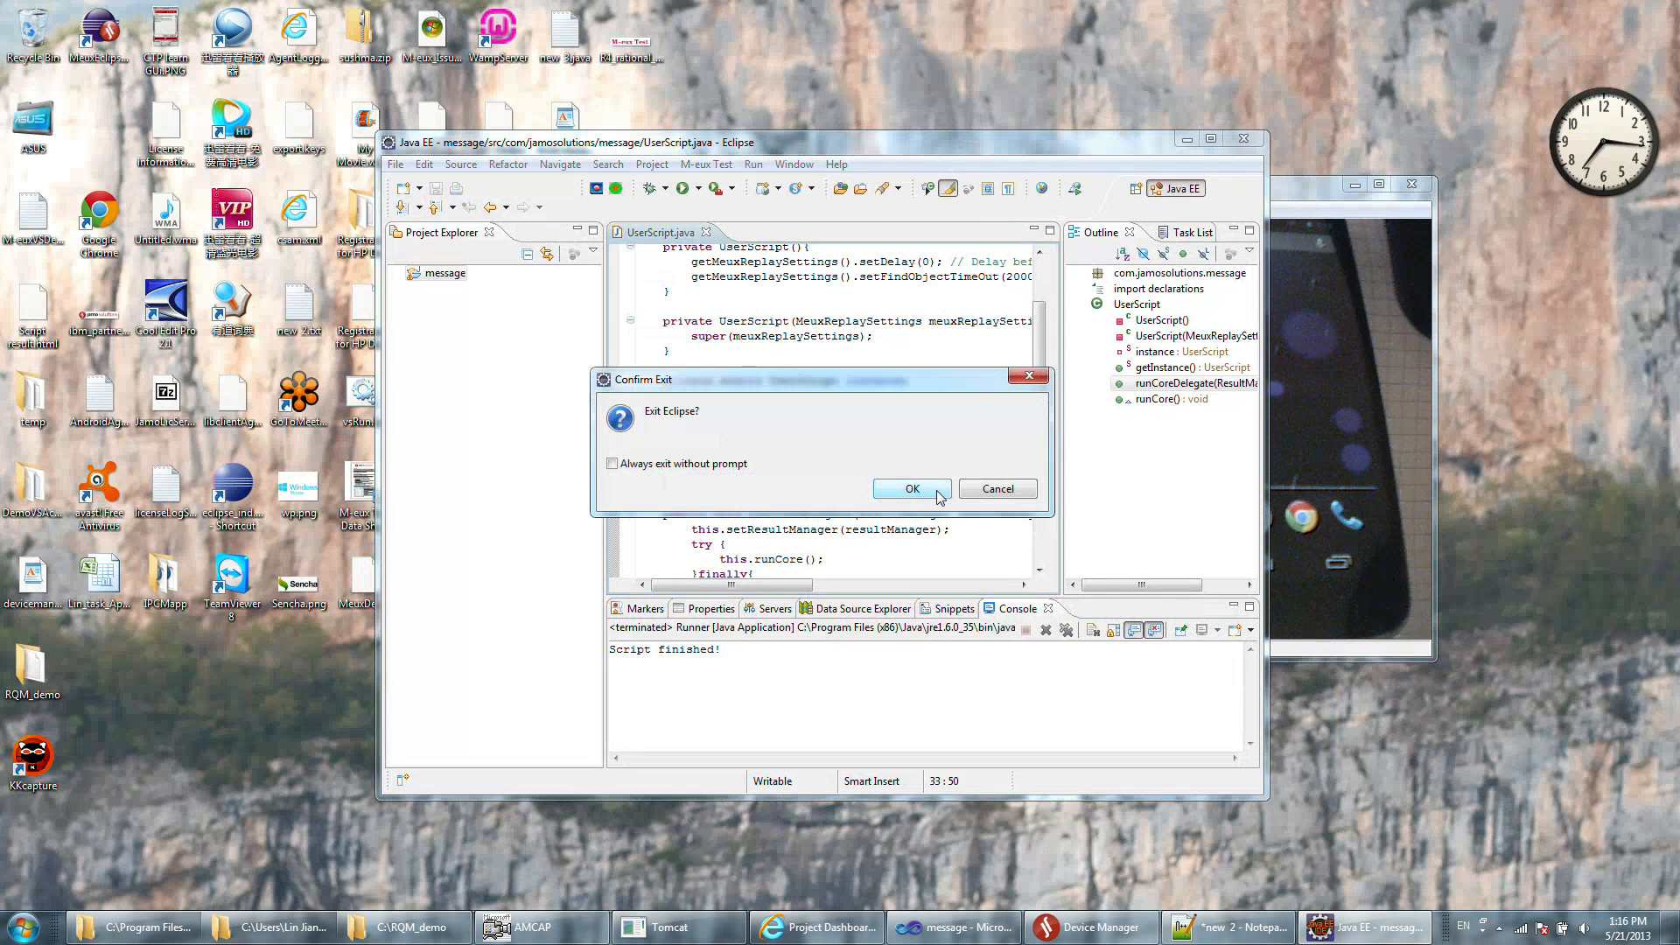
click(930, 485)
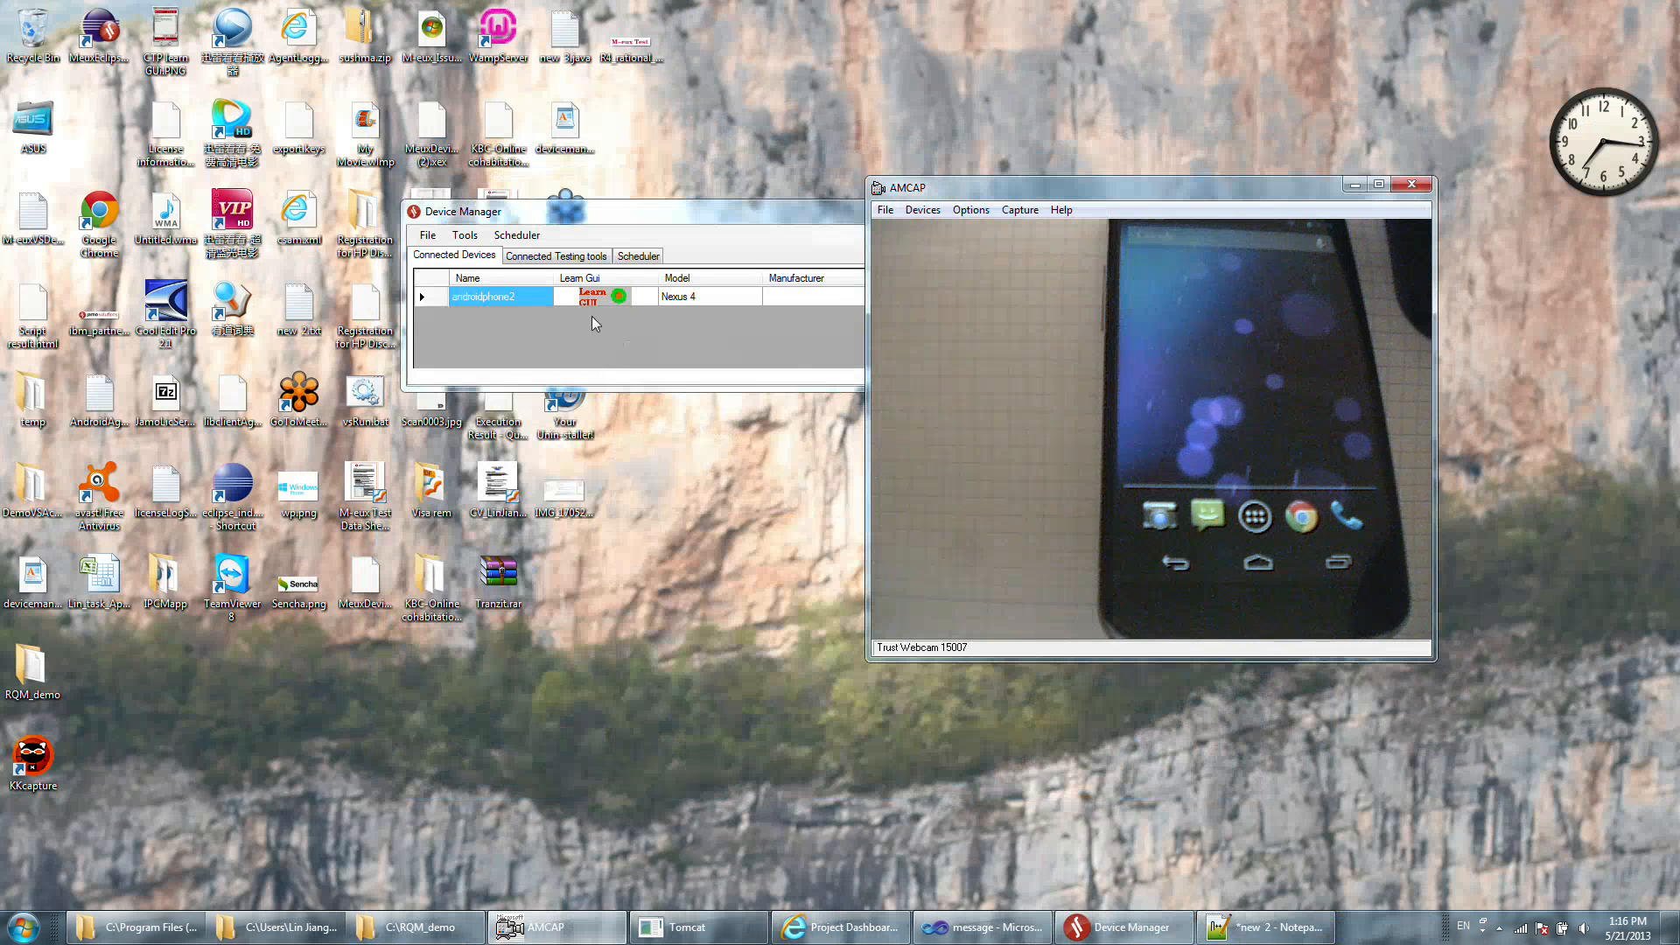
Check the Device Manager's connected testing tools, return to the connected devices, and move the window away from the webcam view.
drag(560, 222, 549, 239)
click(551, 269)
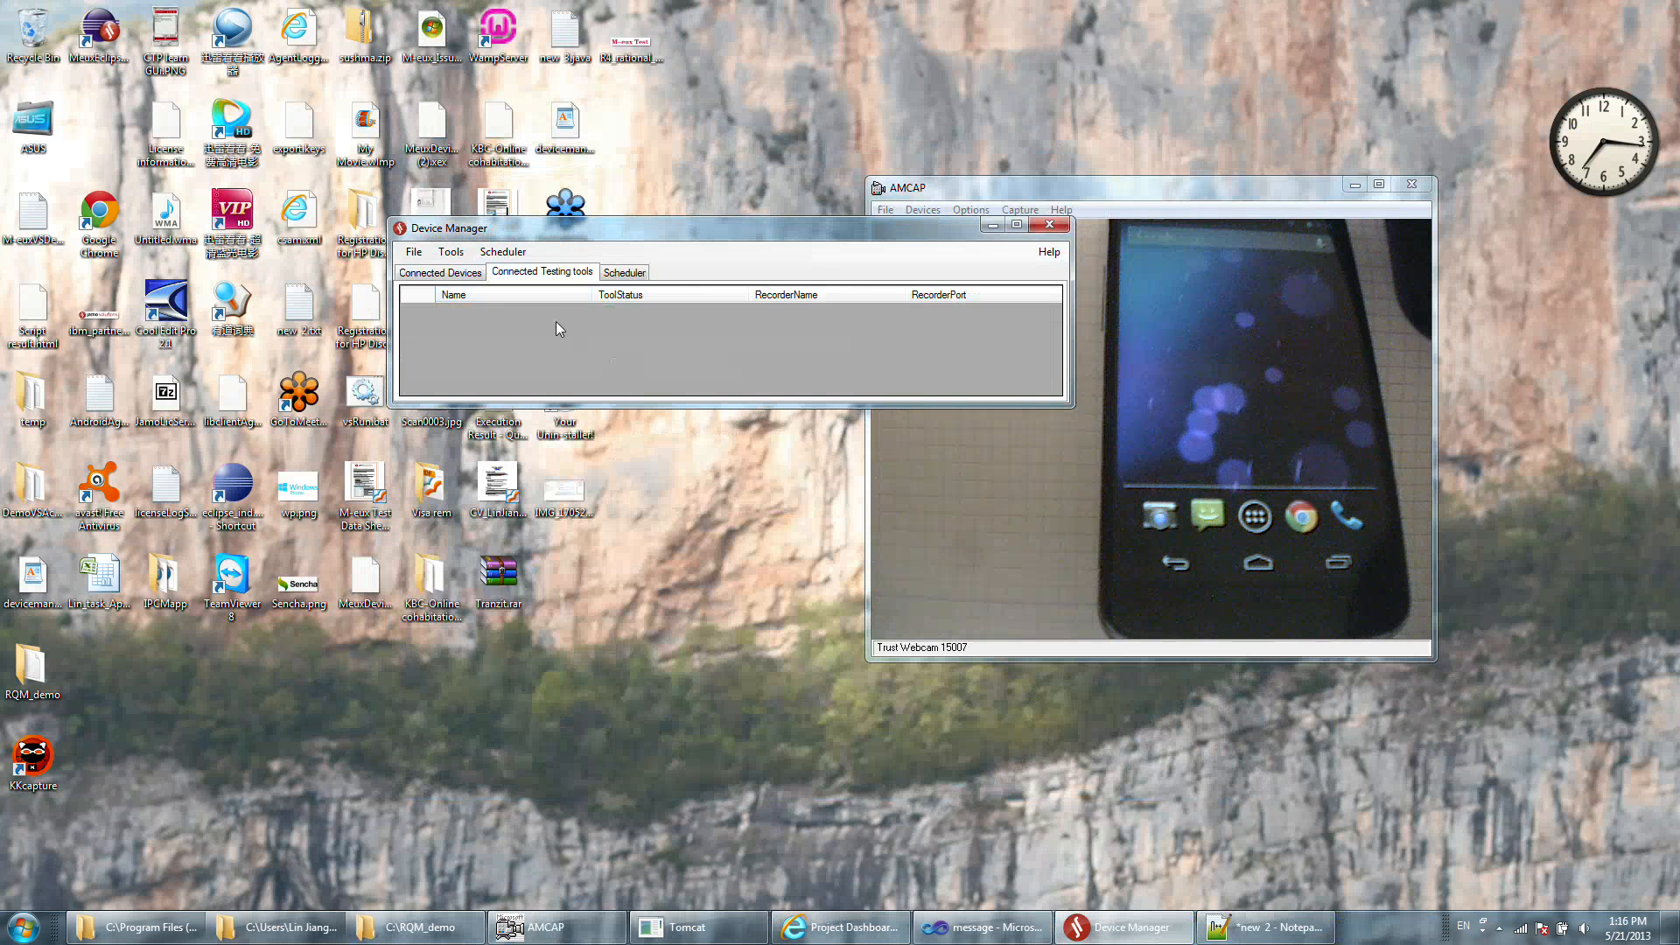
click(473, 274)
drag(676, 229, 592, 212)
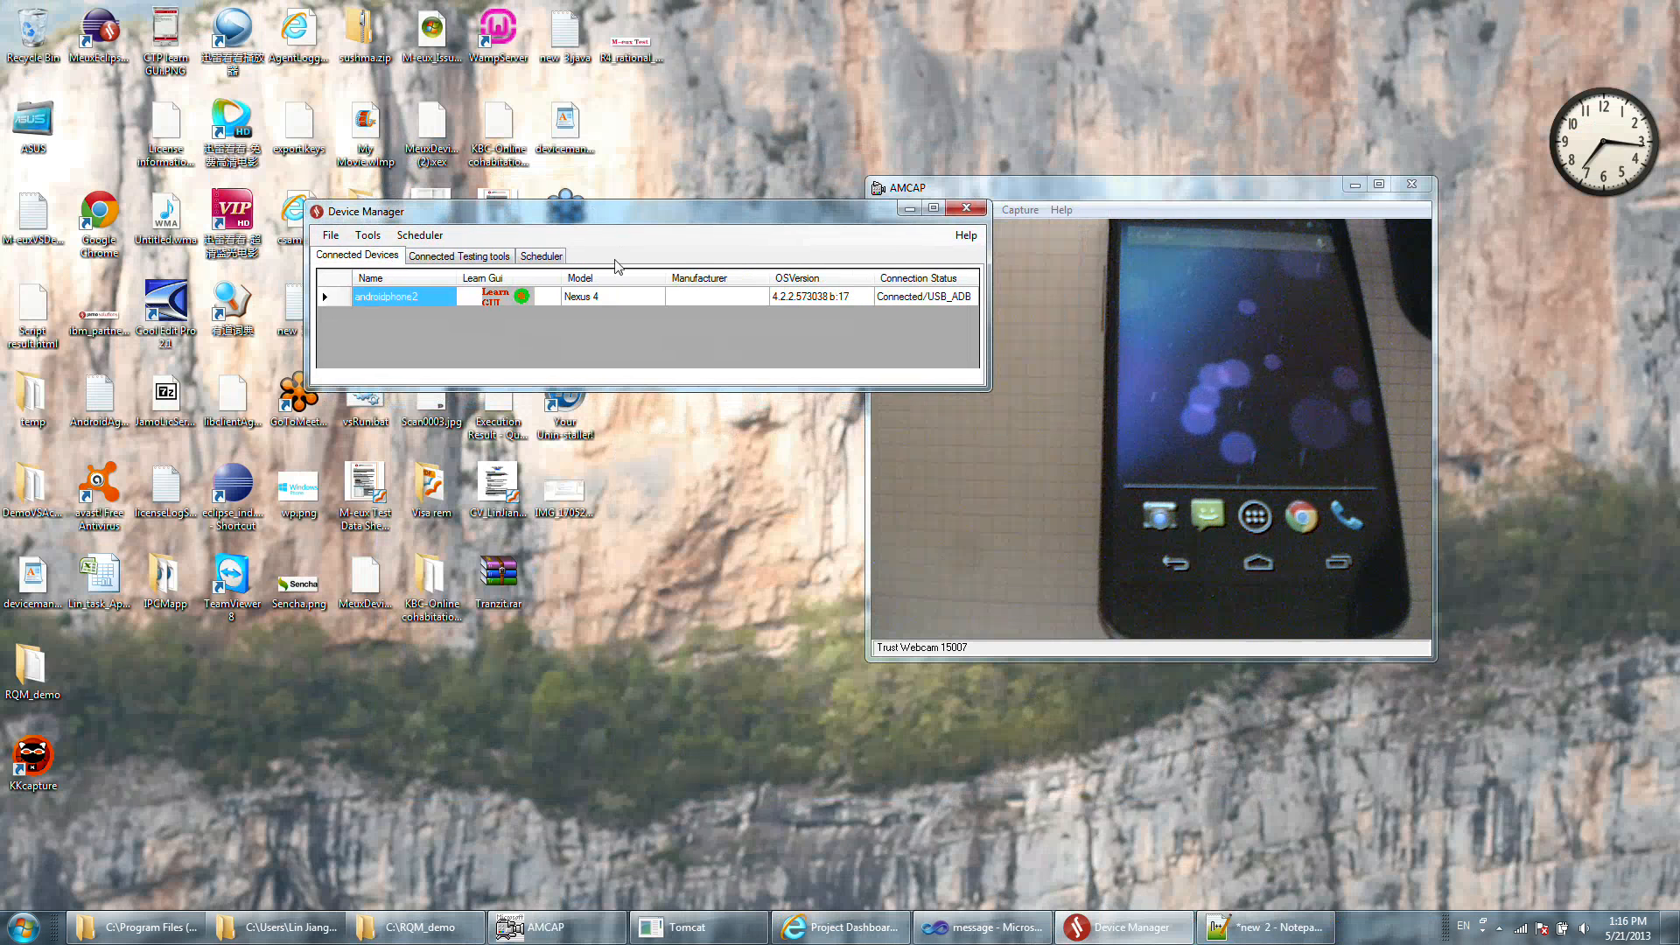
Switch to the Jamo Project Dashboard in the browser and check the Tomcat server console before minimizing it.
click(838, 937)
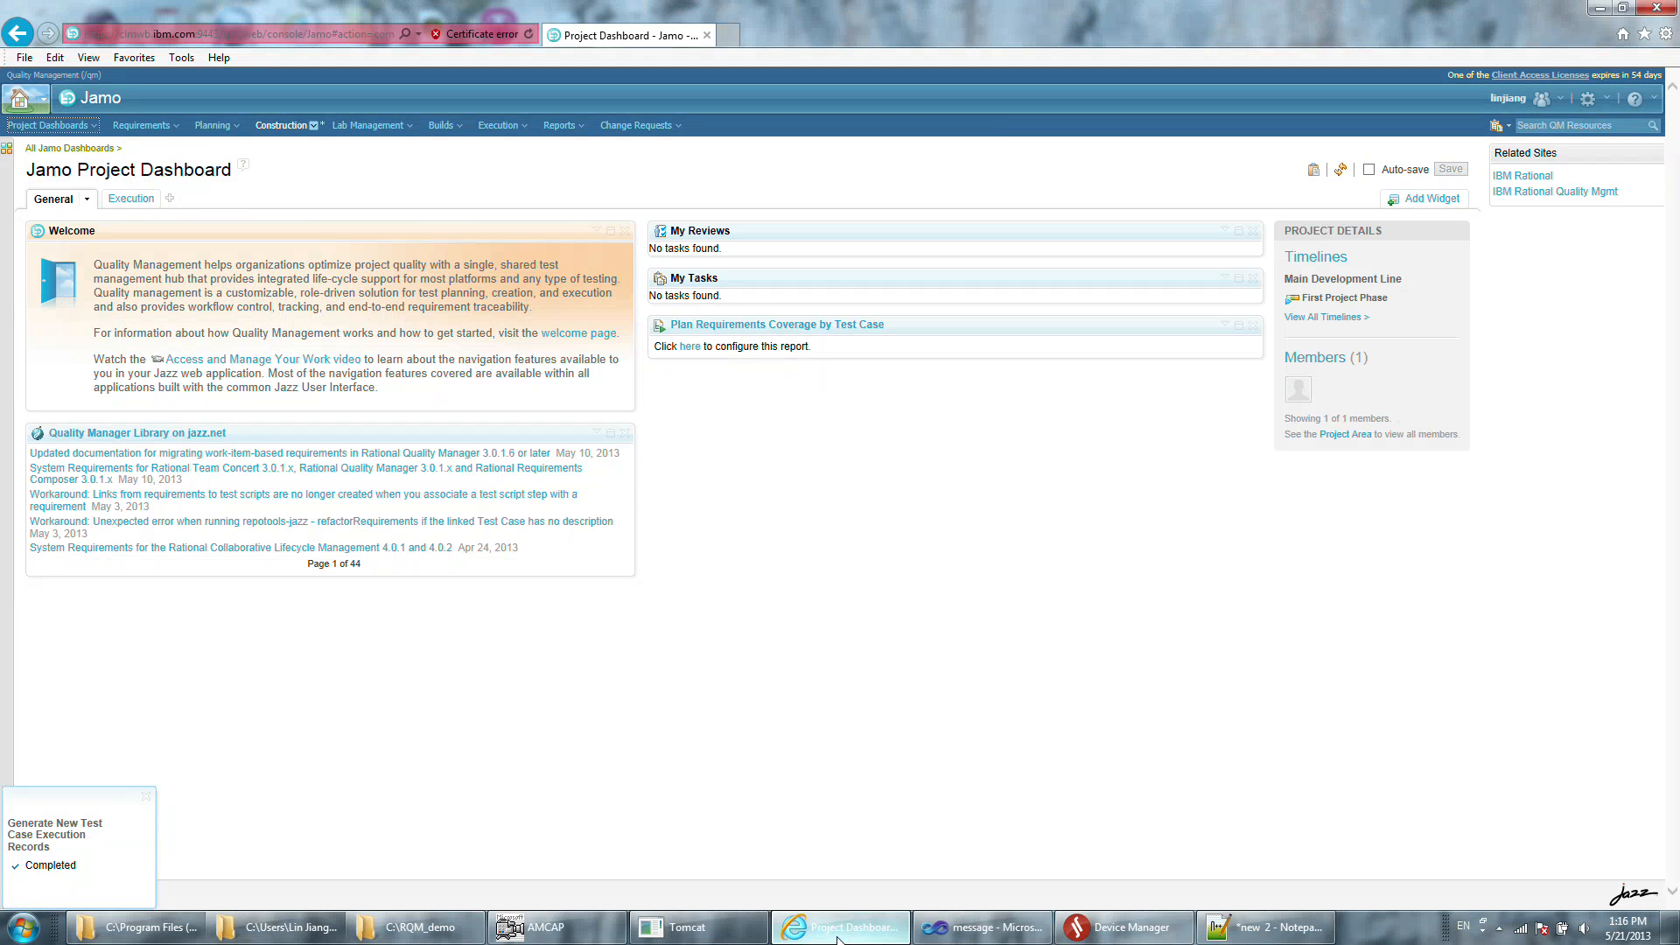
click(693, 934)
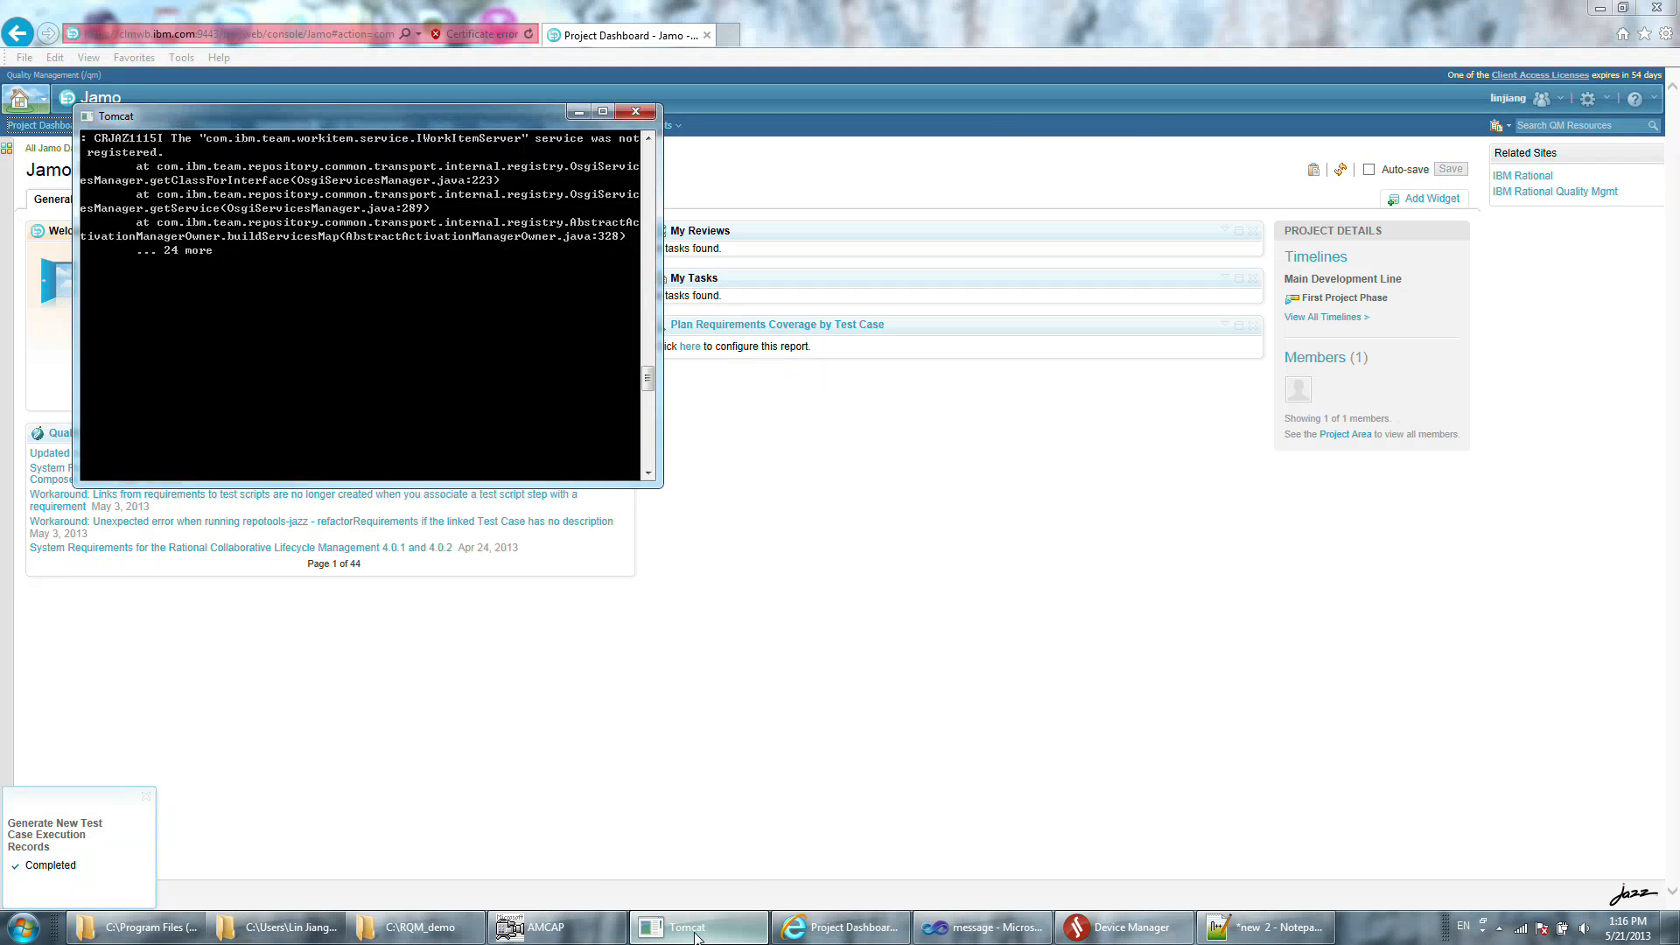
click(695, 935)
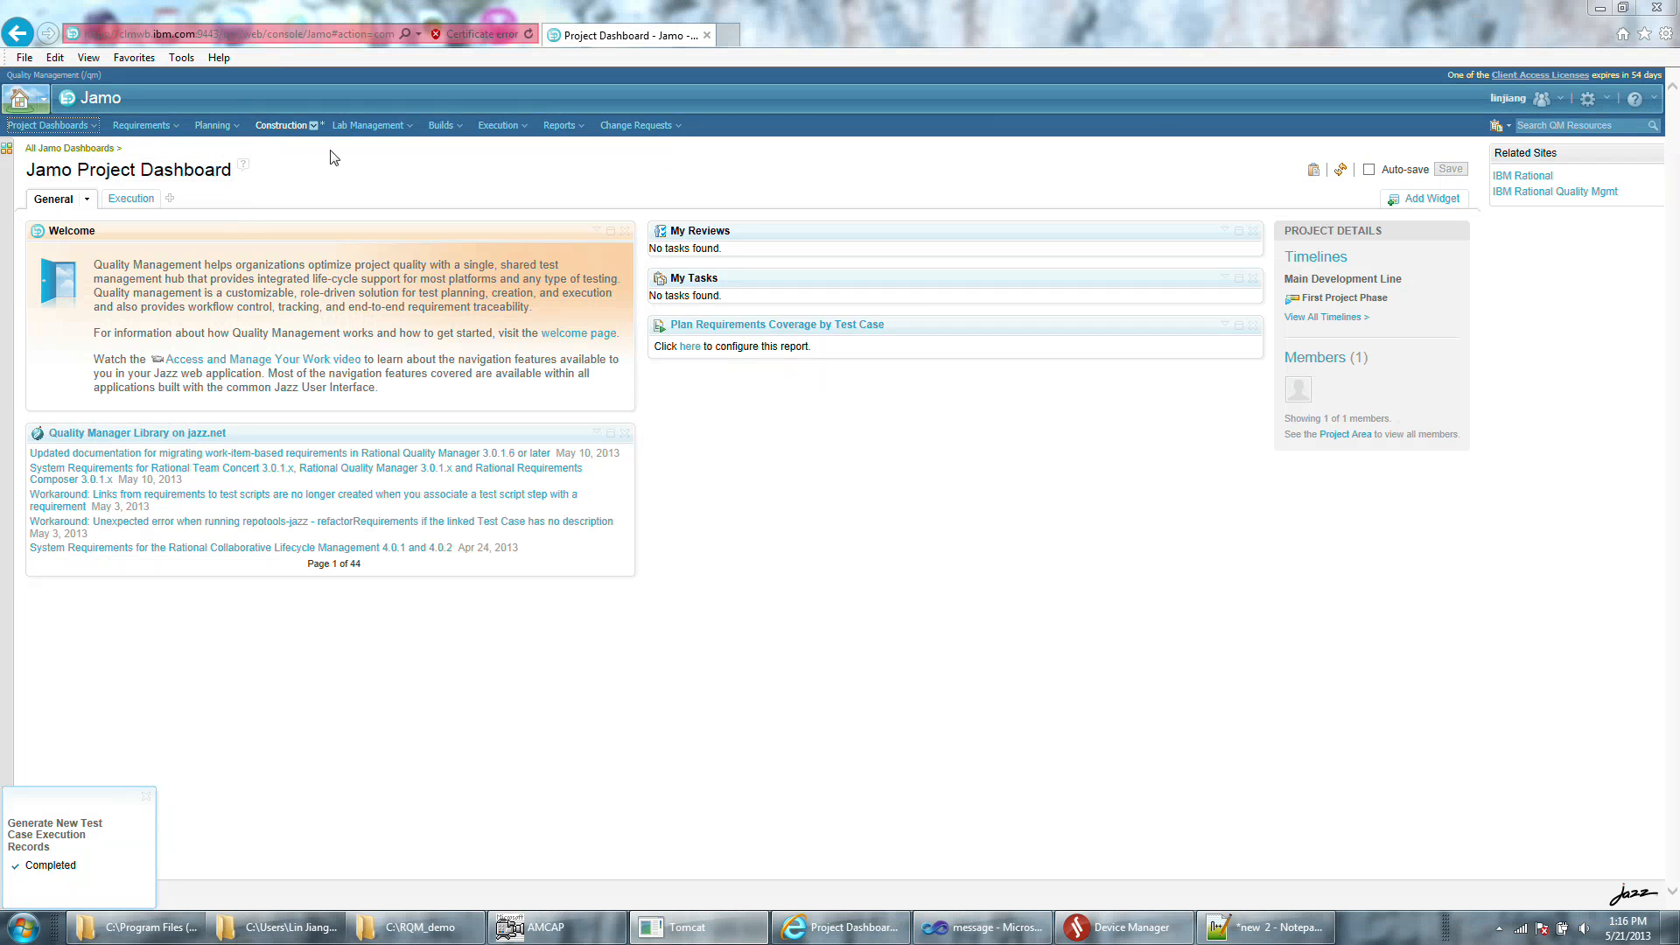
click(416, 927)
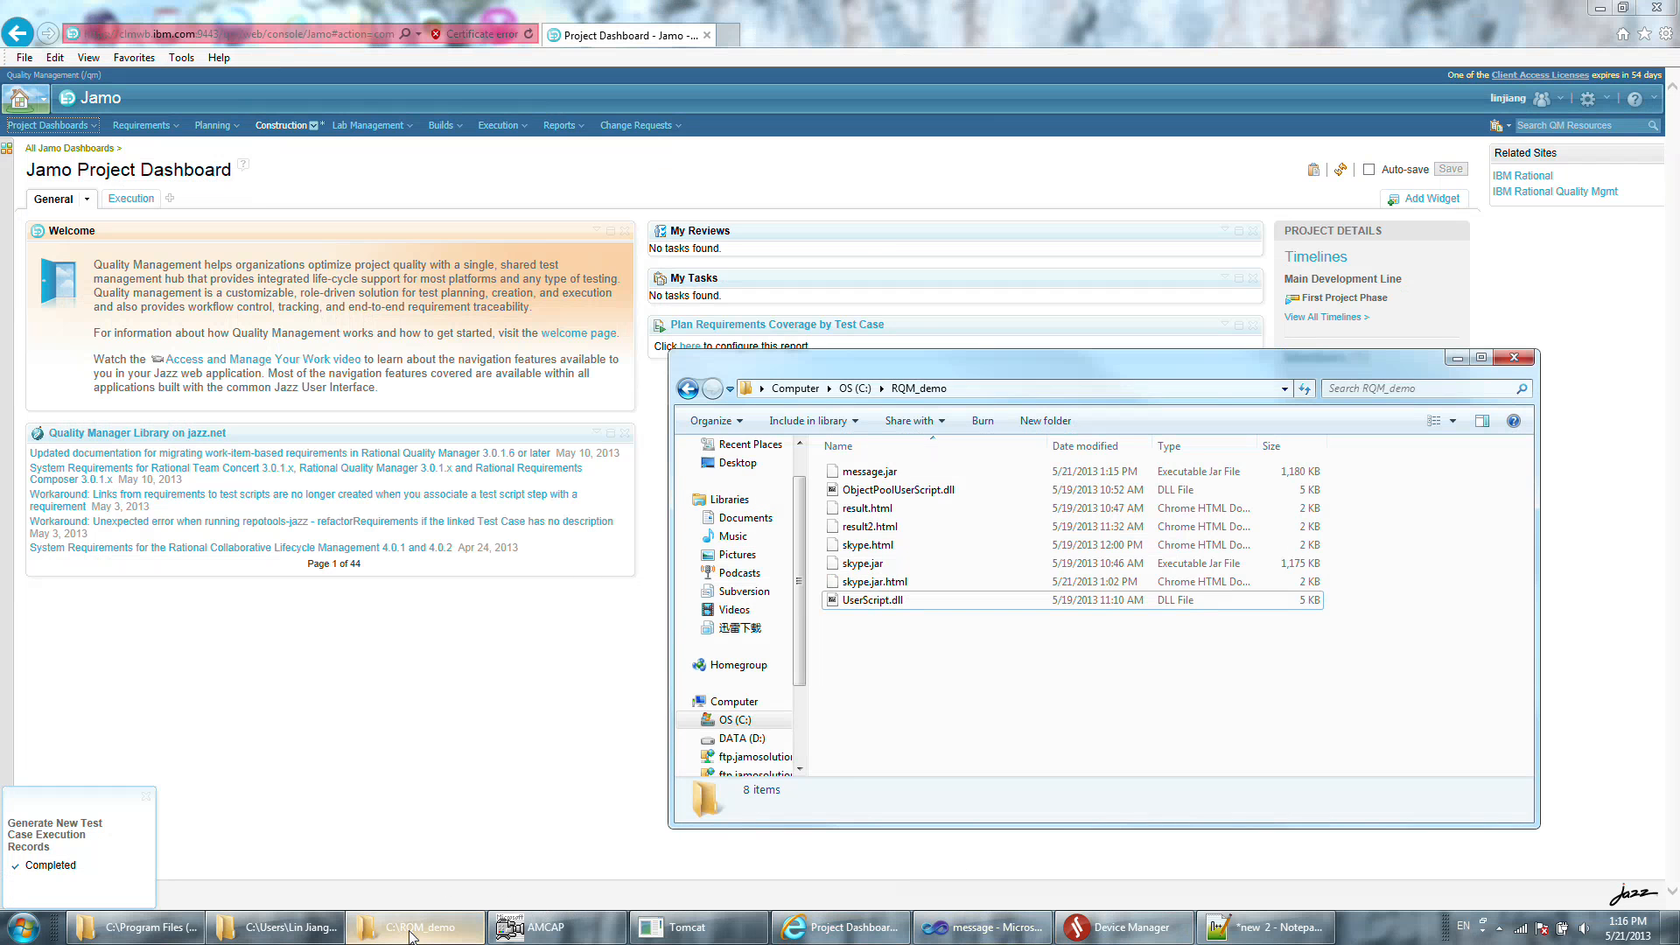
click(411, 935)
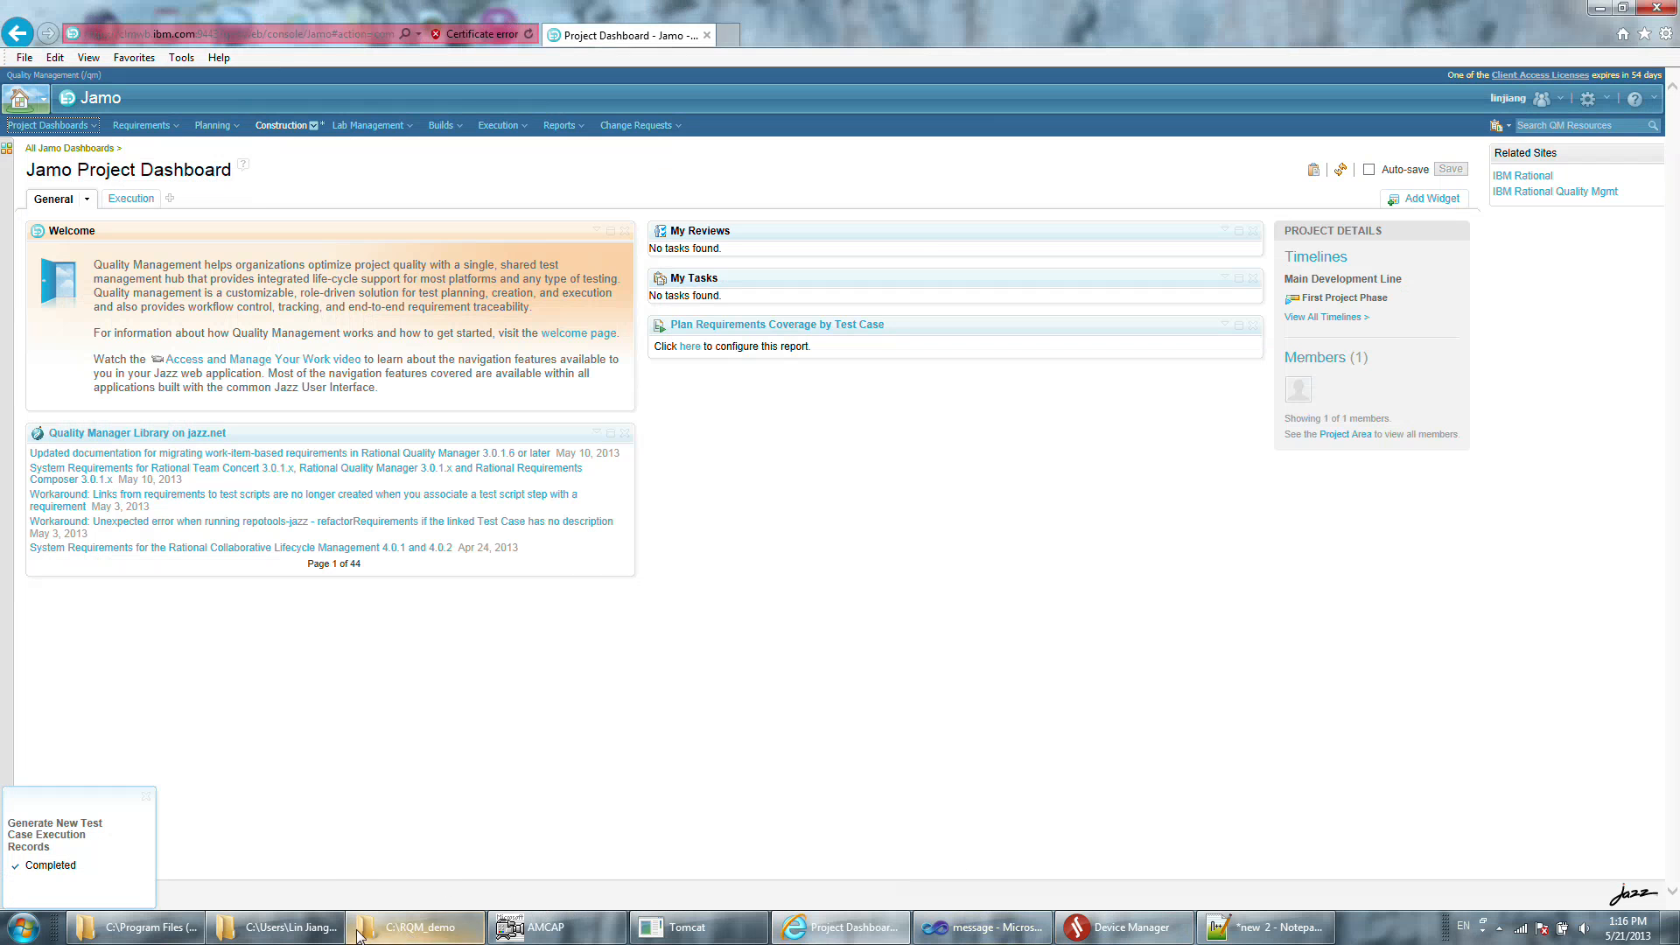
click(301, 933)
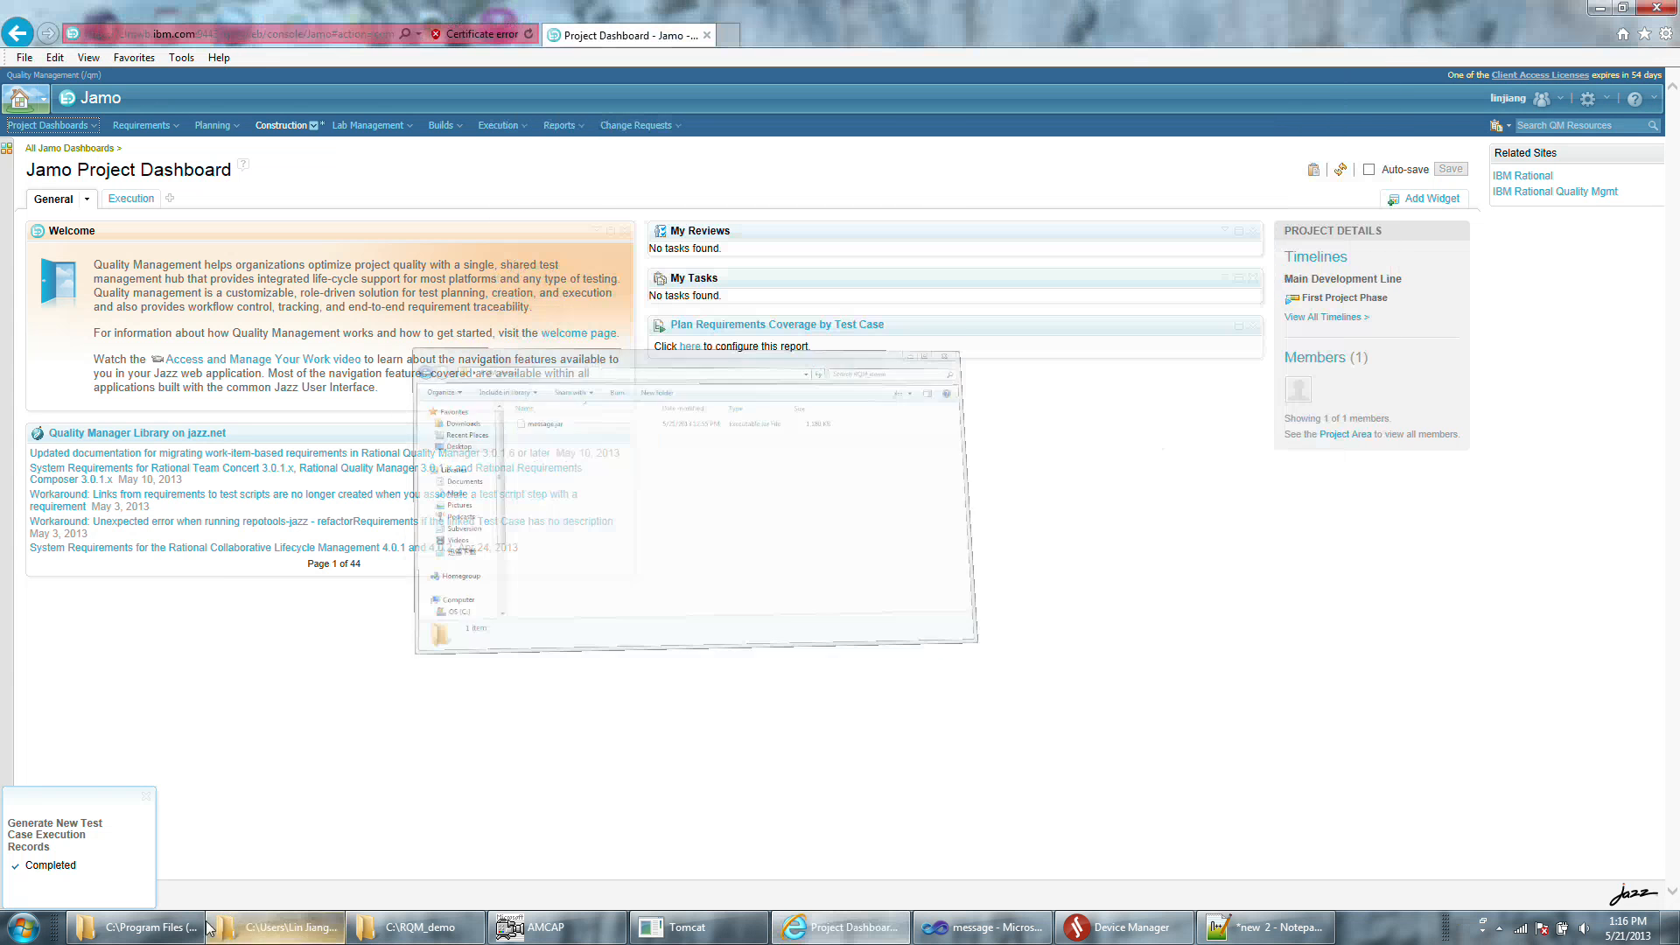
Browse to the D:\RQM\Adapter\RQMMeuxAdapter folder and copy its path.
click(21, 927)
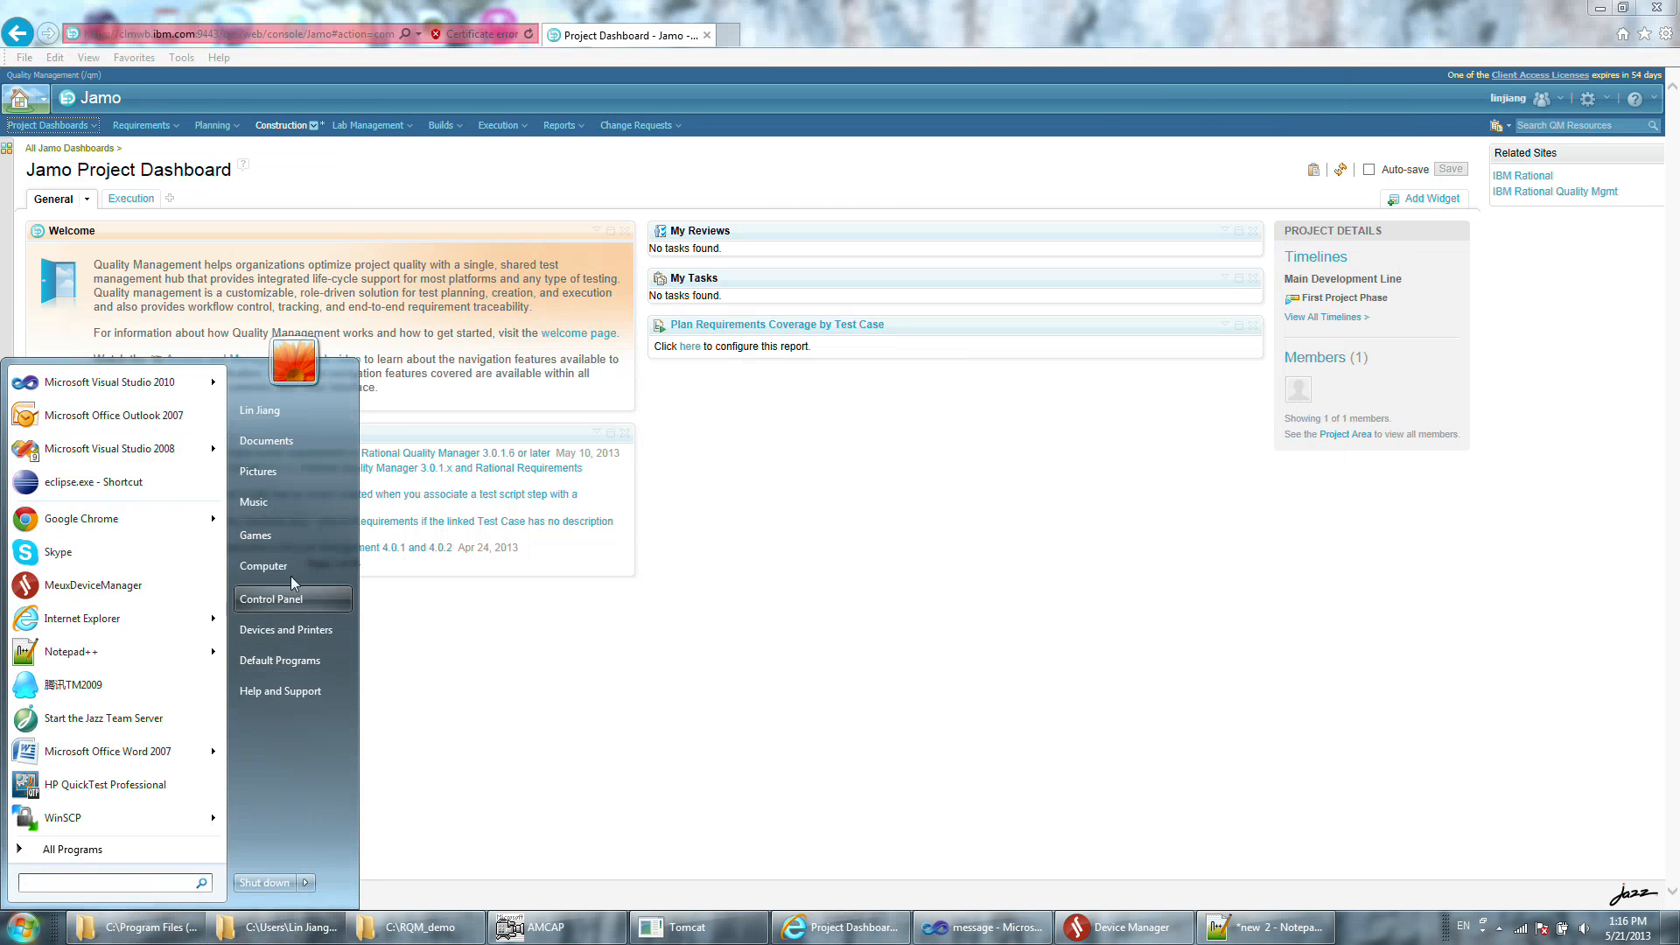
click(263, 566)
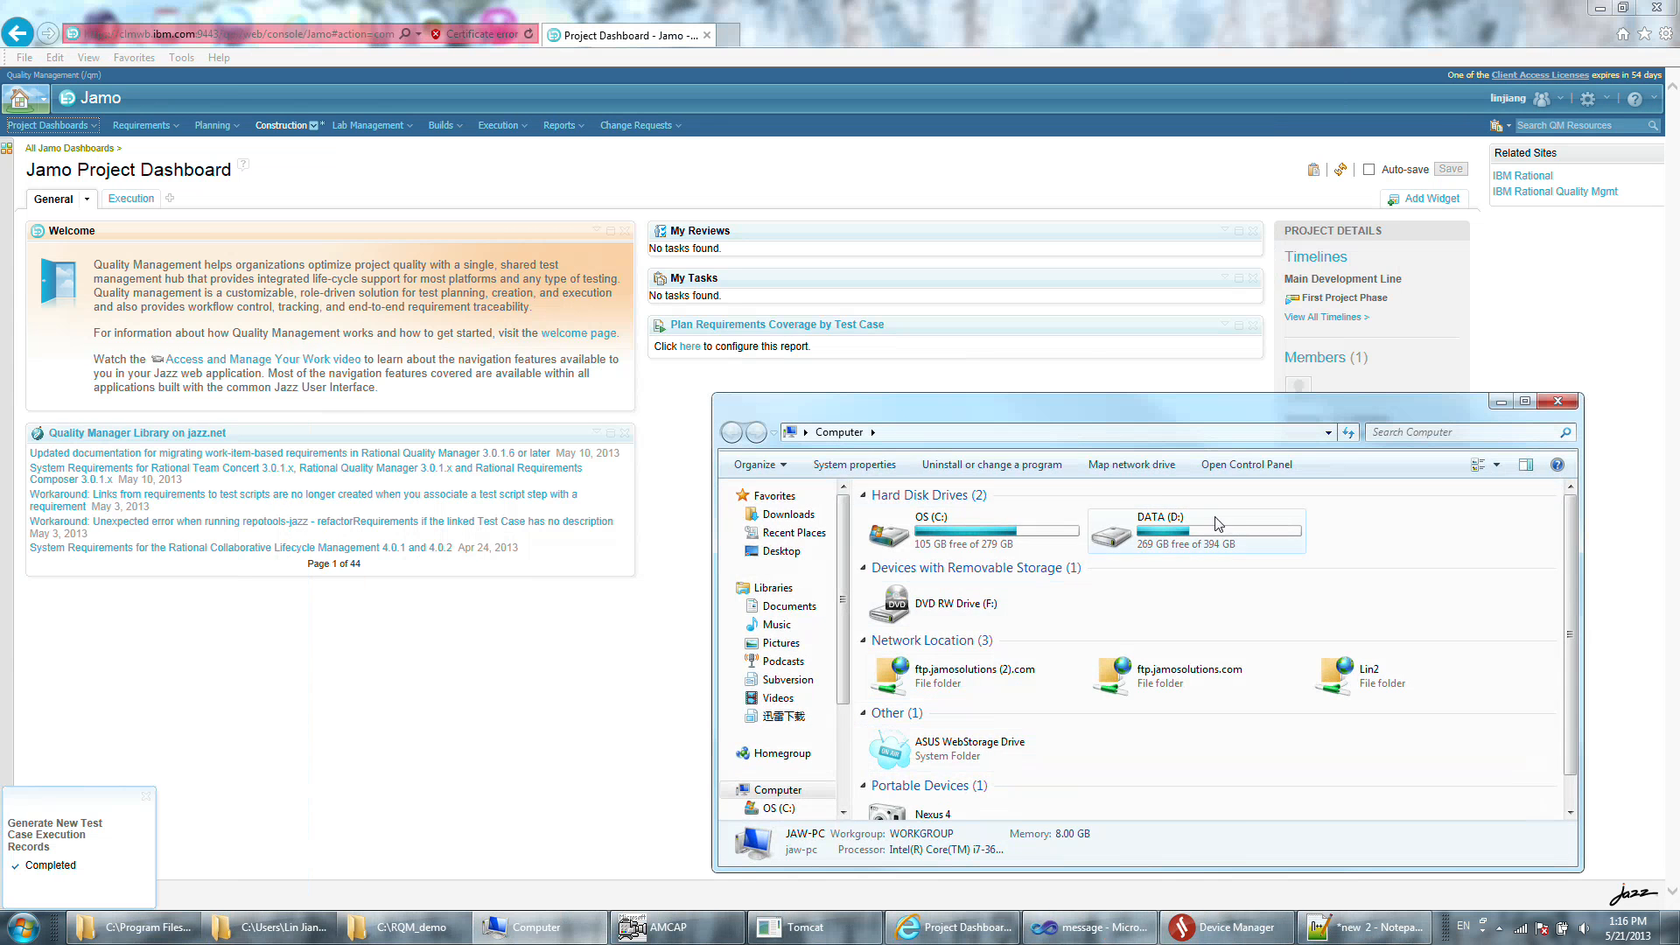
double_click(1227, 514)
double_click(1208, 539)
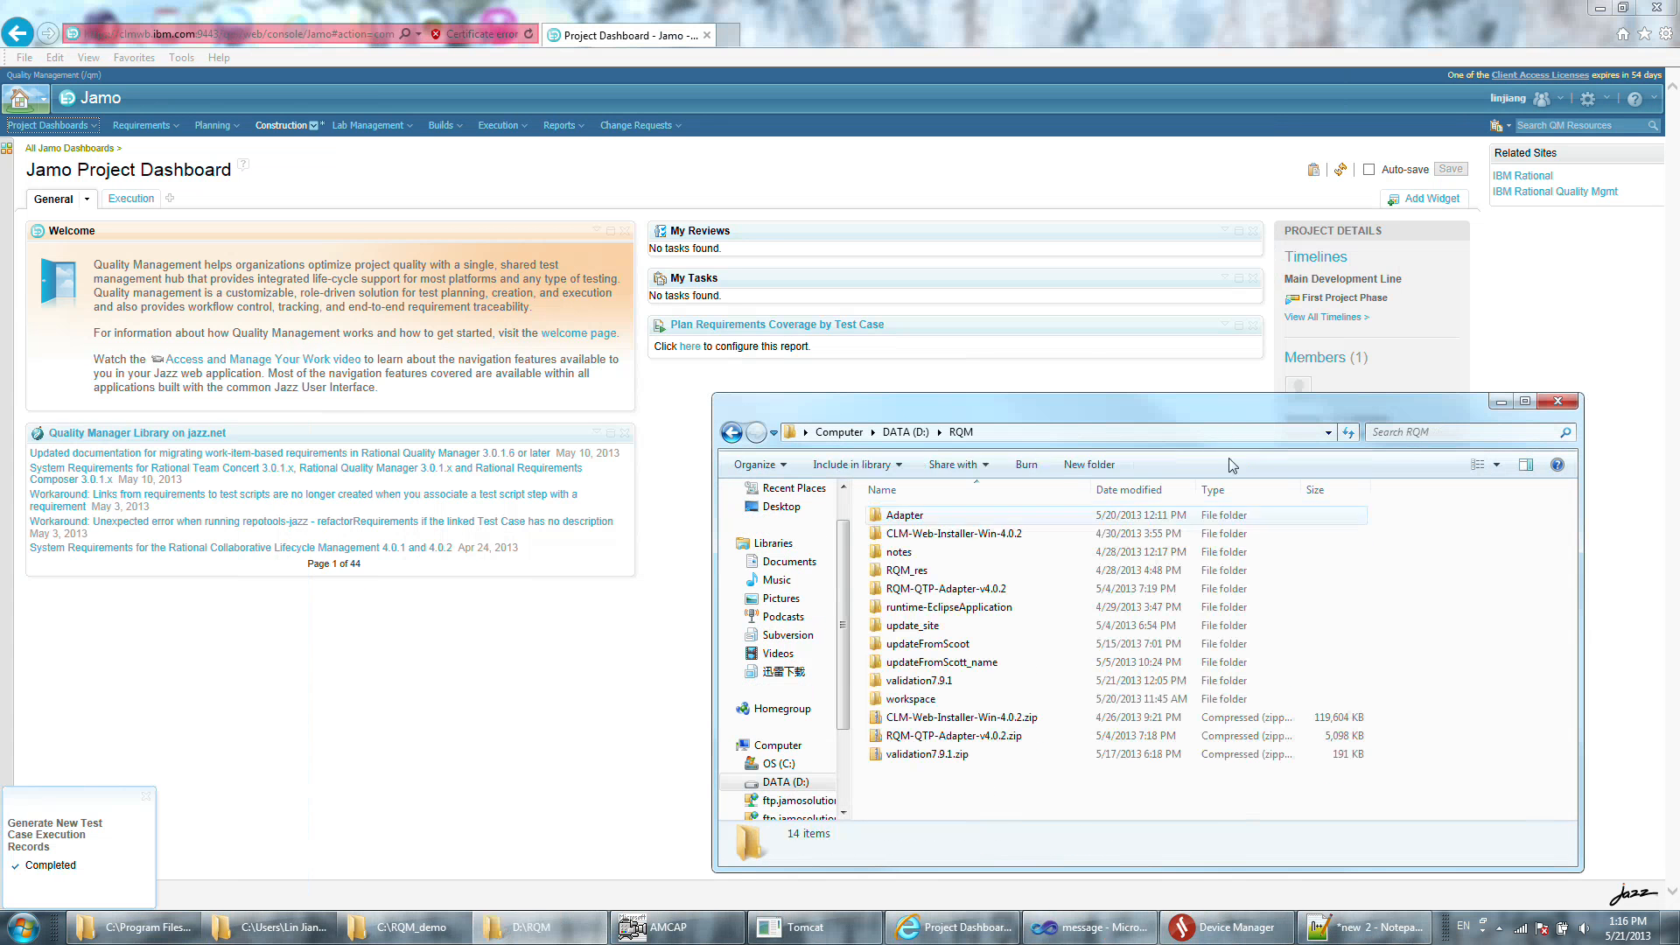
double_click(1006, 517)
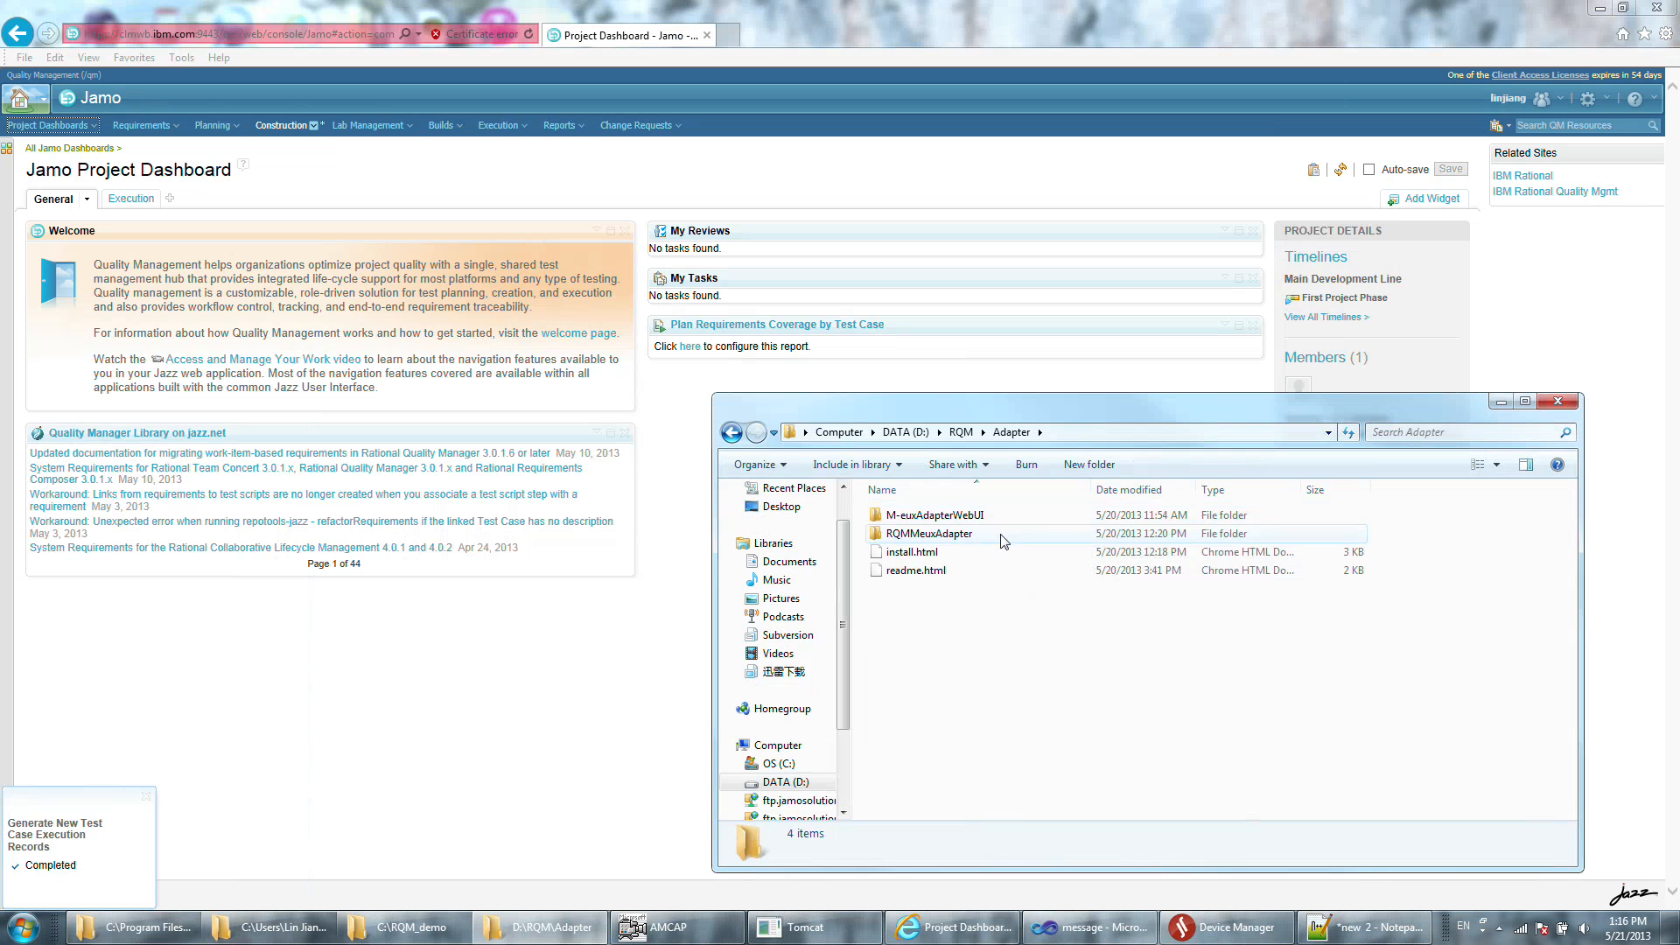
double_click(1005, 535)
click(1285, 432)
key(ctrl+c)
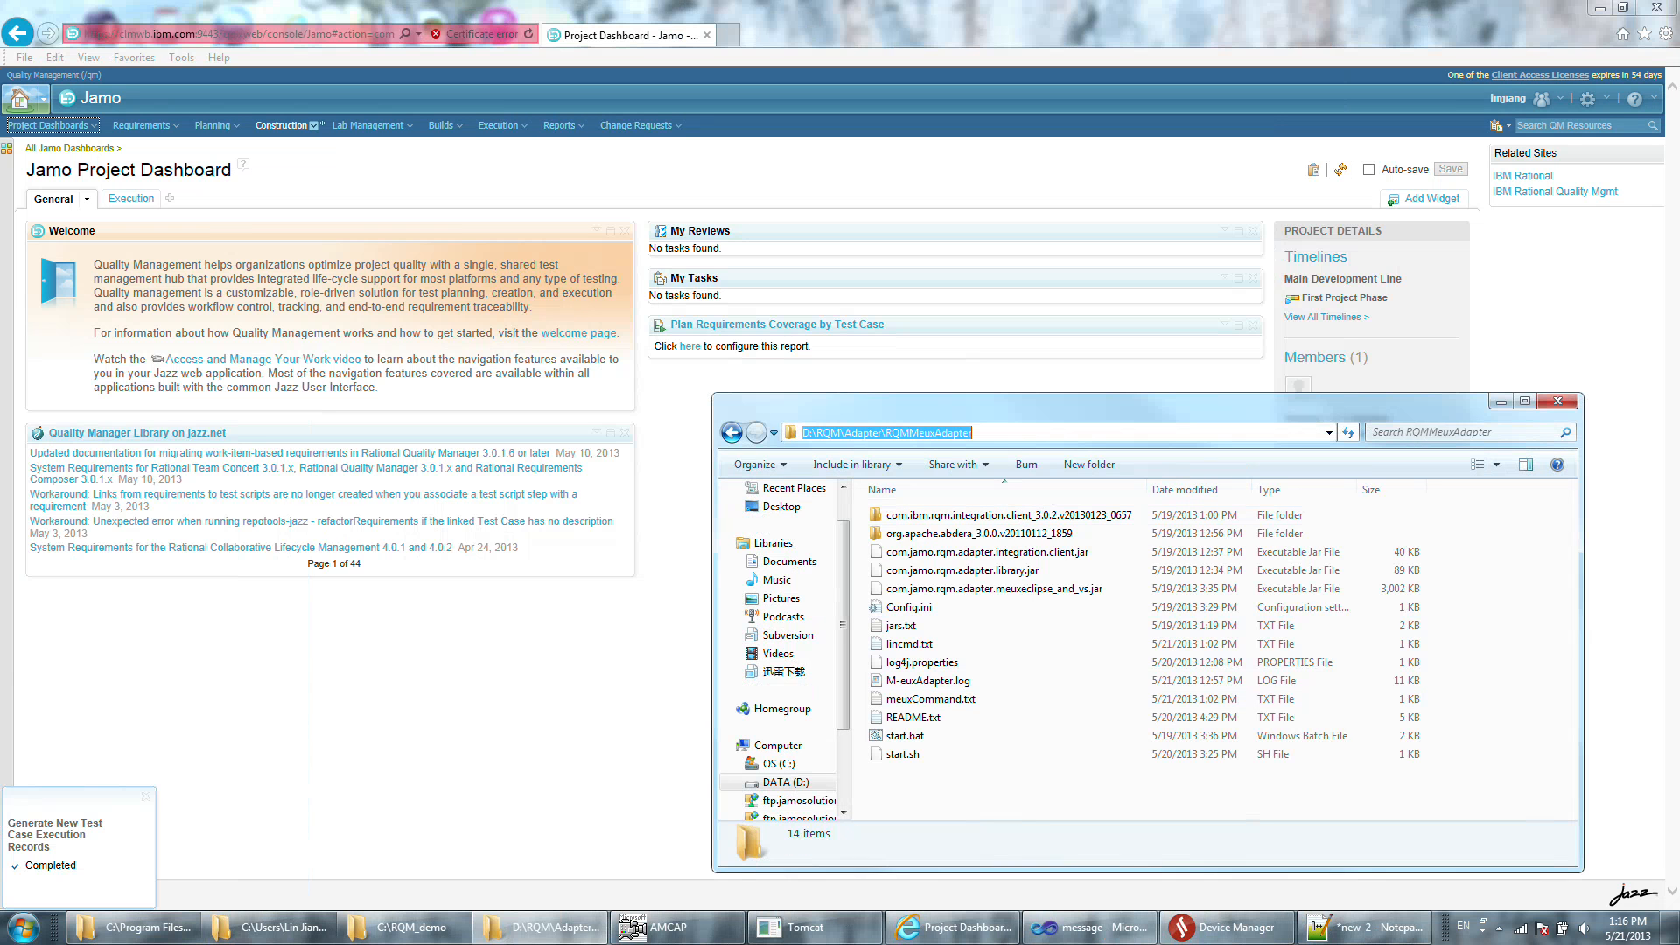
Open a command prompt, change to D:\RQM\Adapter\RQMMeuxAdapter, and launch the M-eux adapter with start.bat.
click(22, 927)
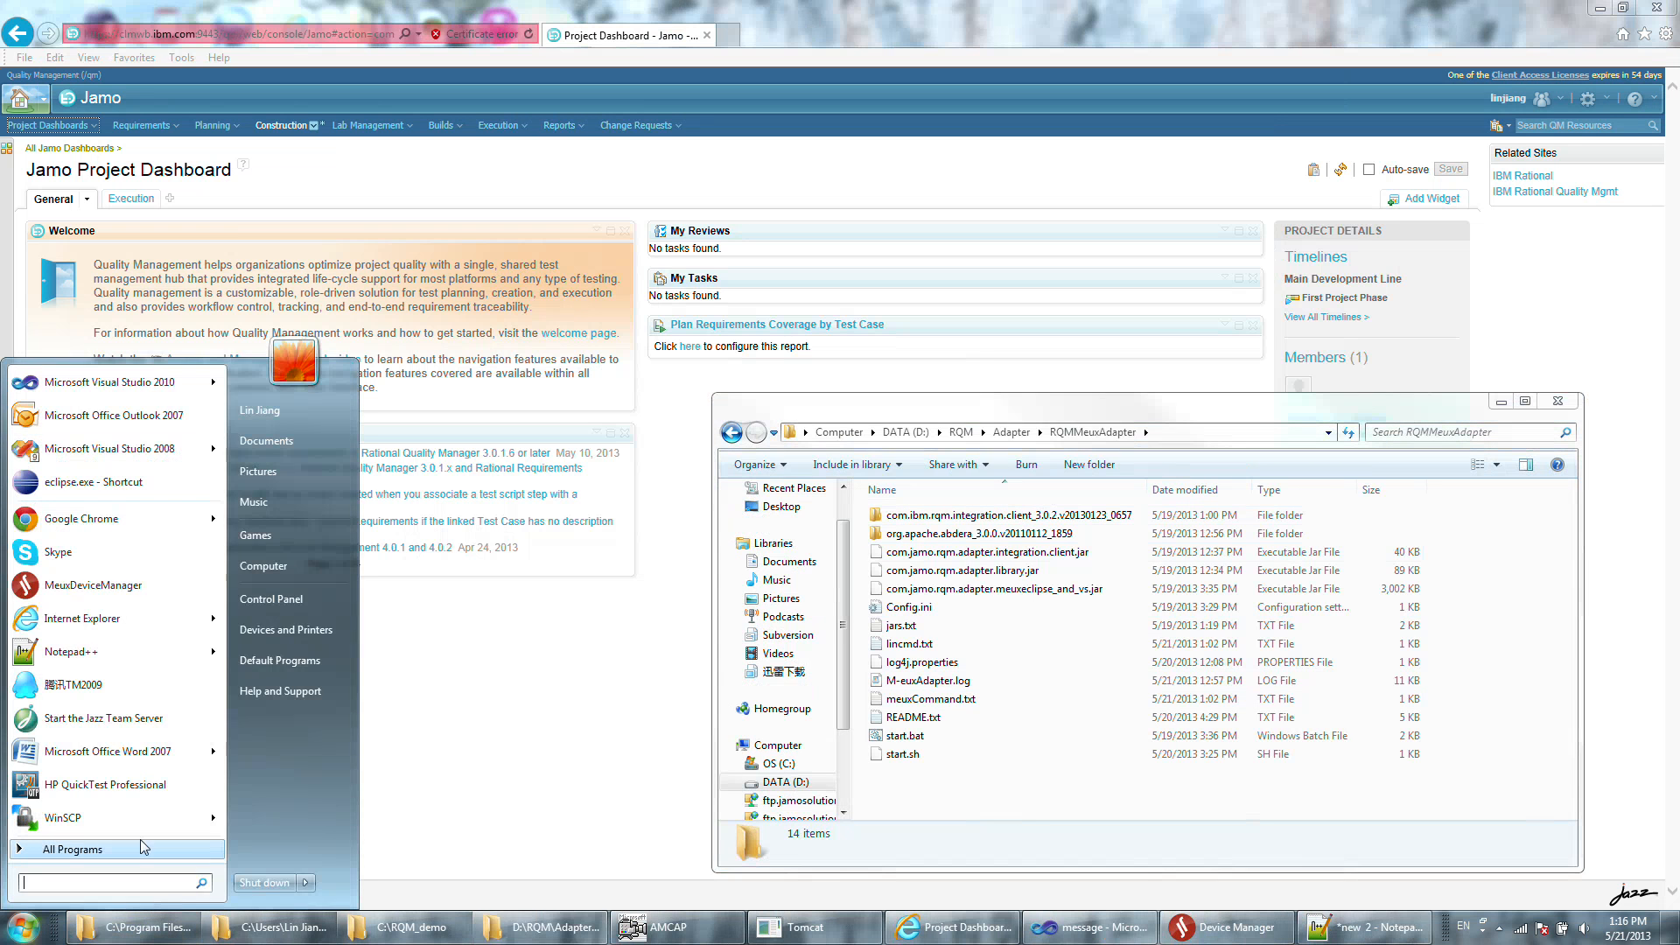
text(cmd)
key(Return)
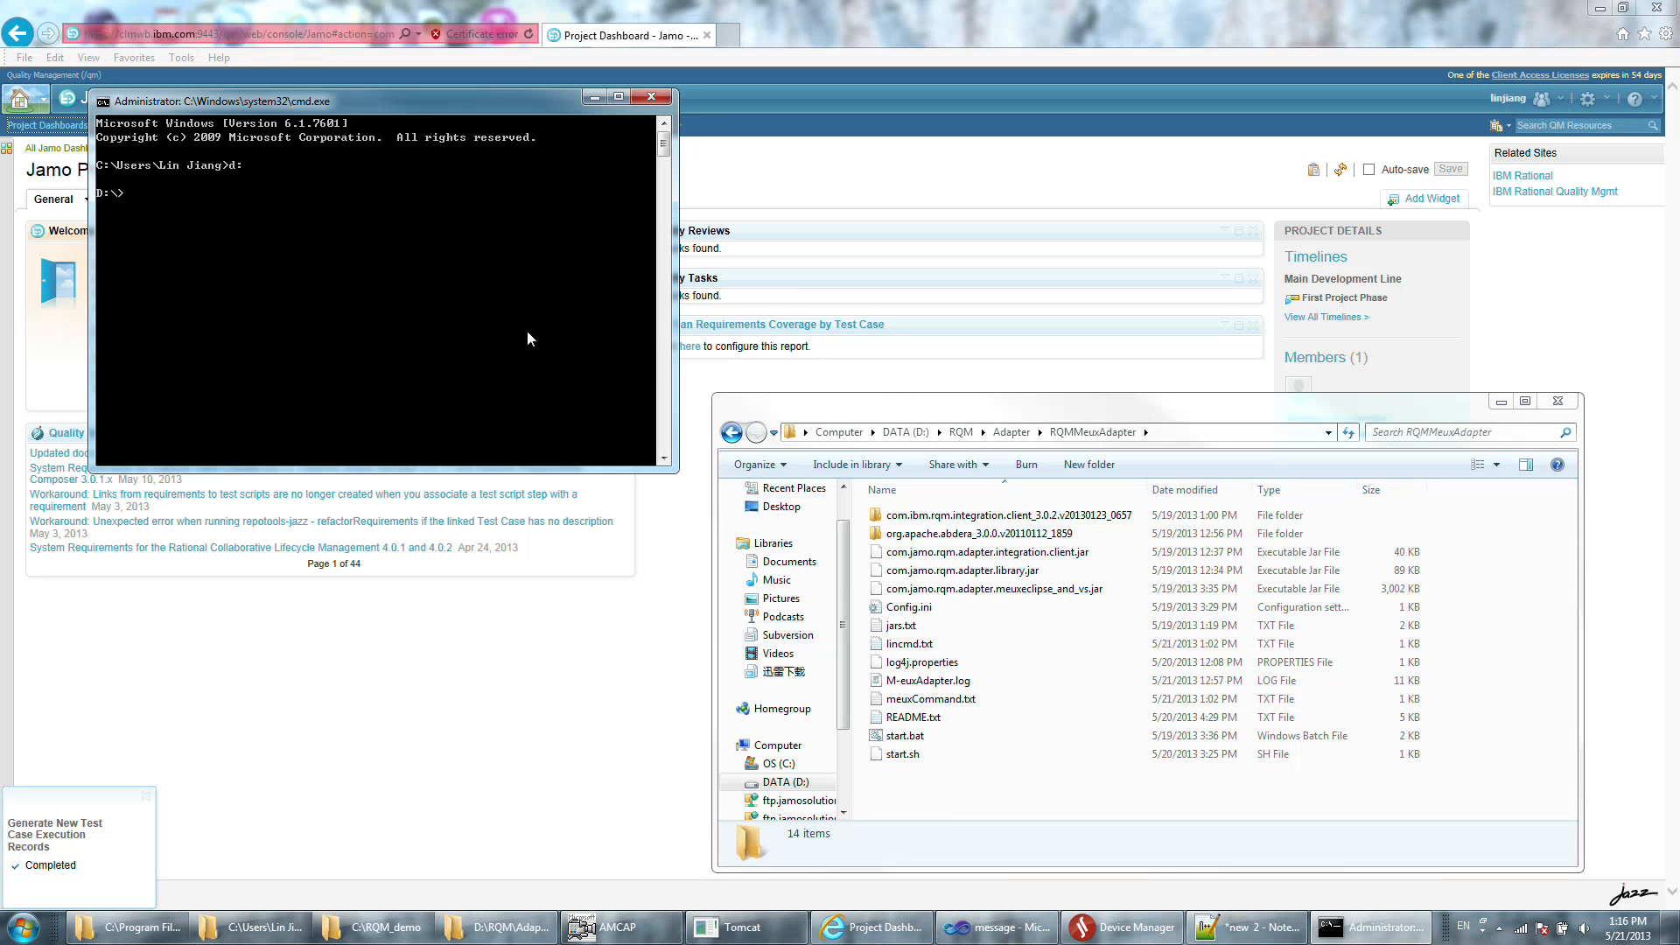
right_click(527, 331)
click(492, 375)
key(Return)
text(start.bat)
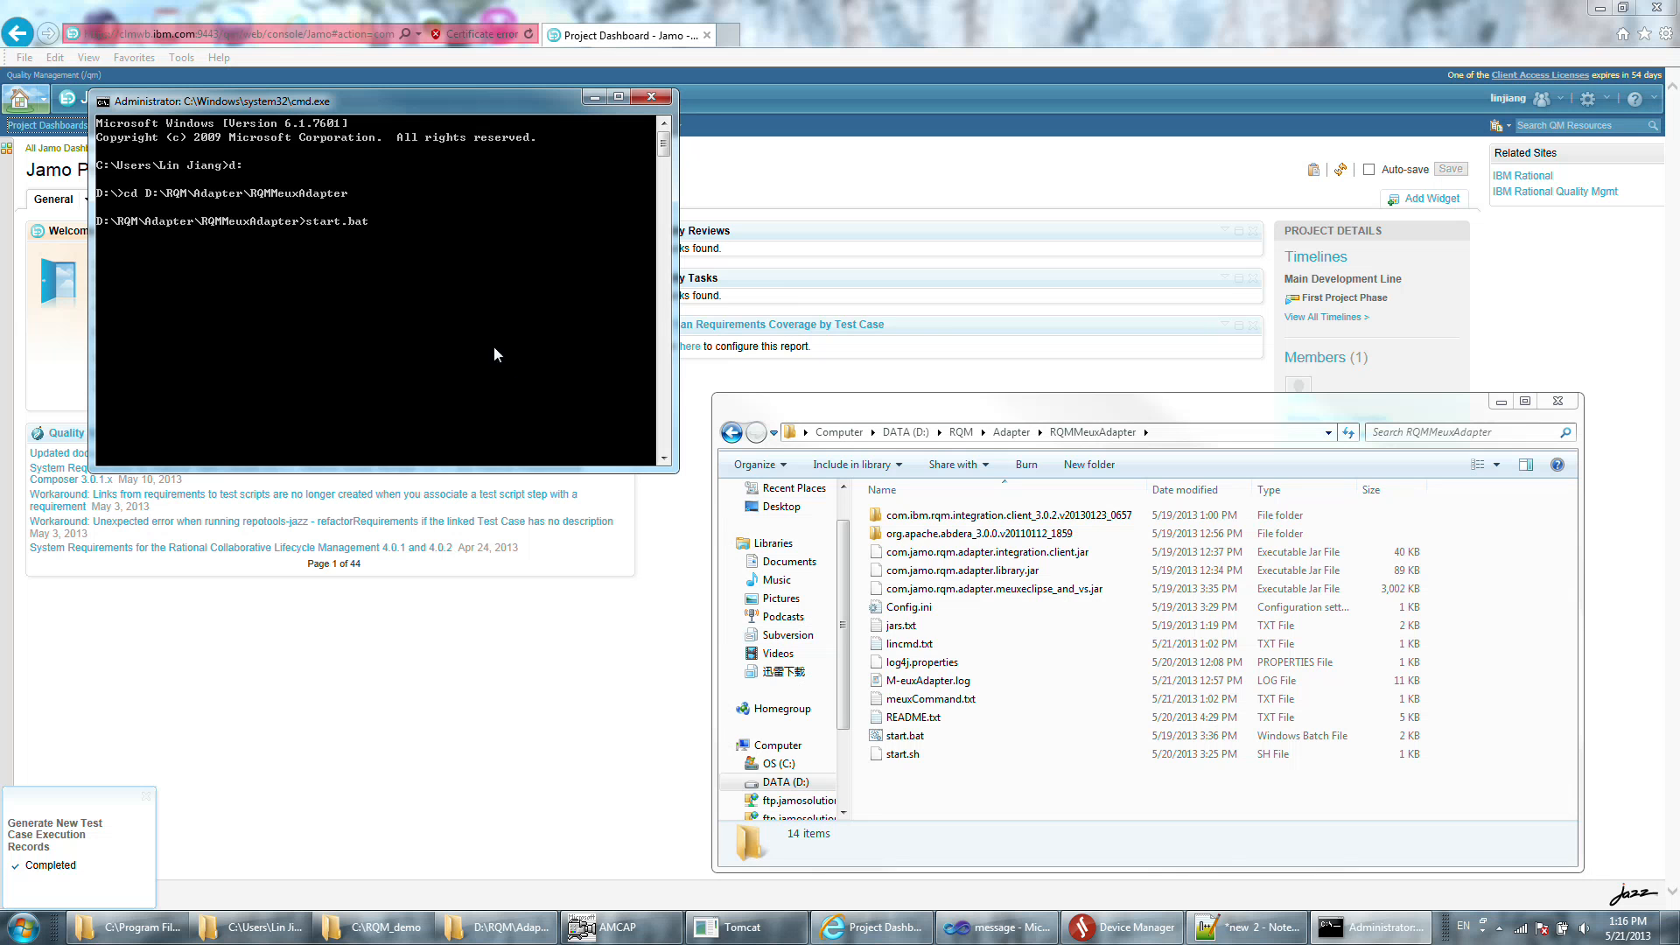
key(Return)
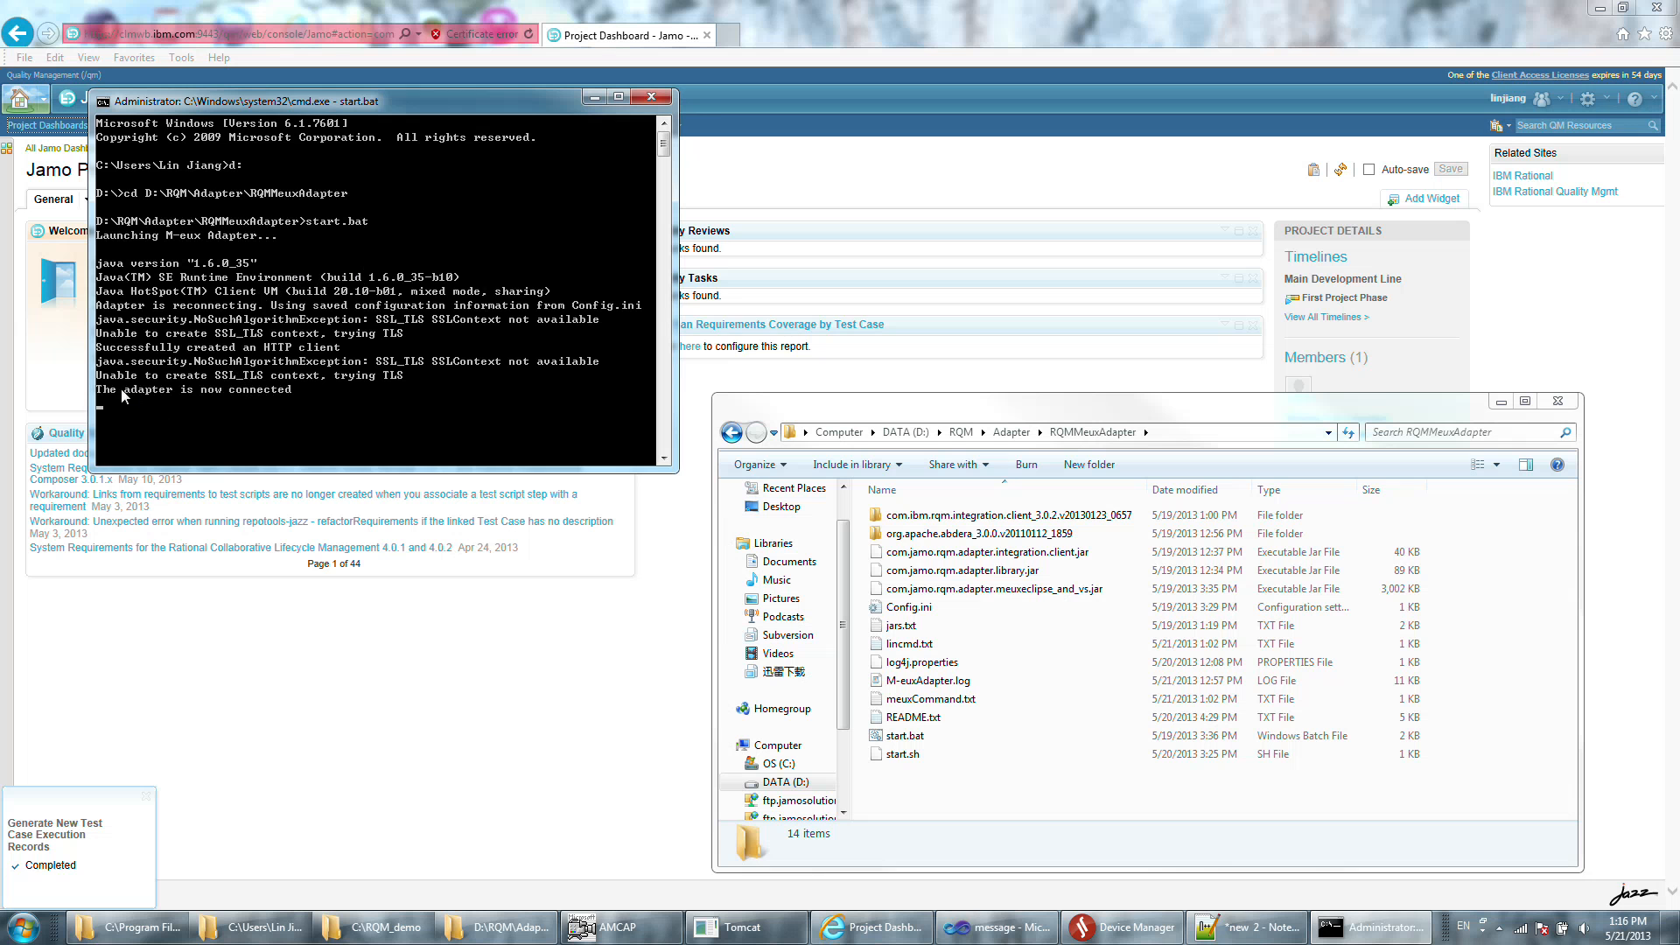
Return to the Jamo project and open the unsaved new test script, naming it eclipse_message with type M-eux Test.
click(980, 177)
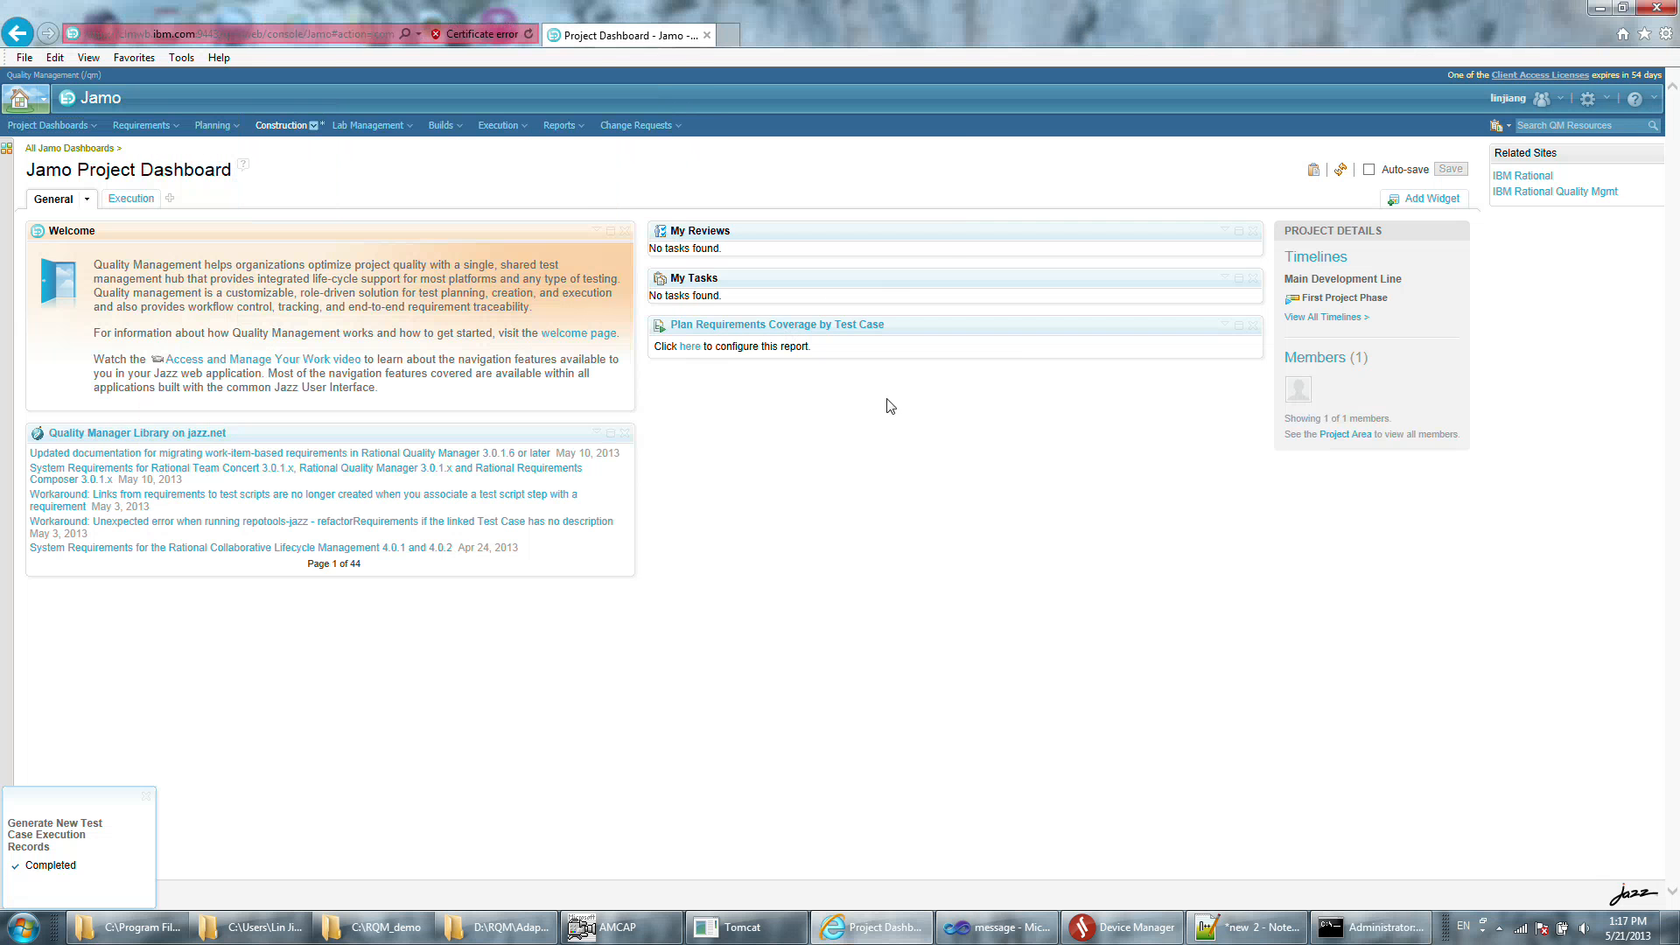
click(294, 128)
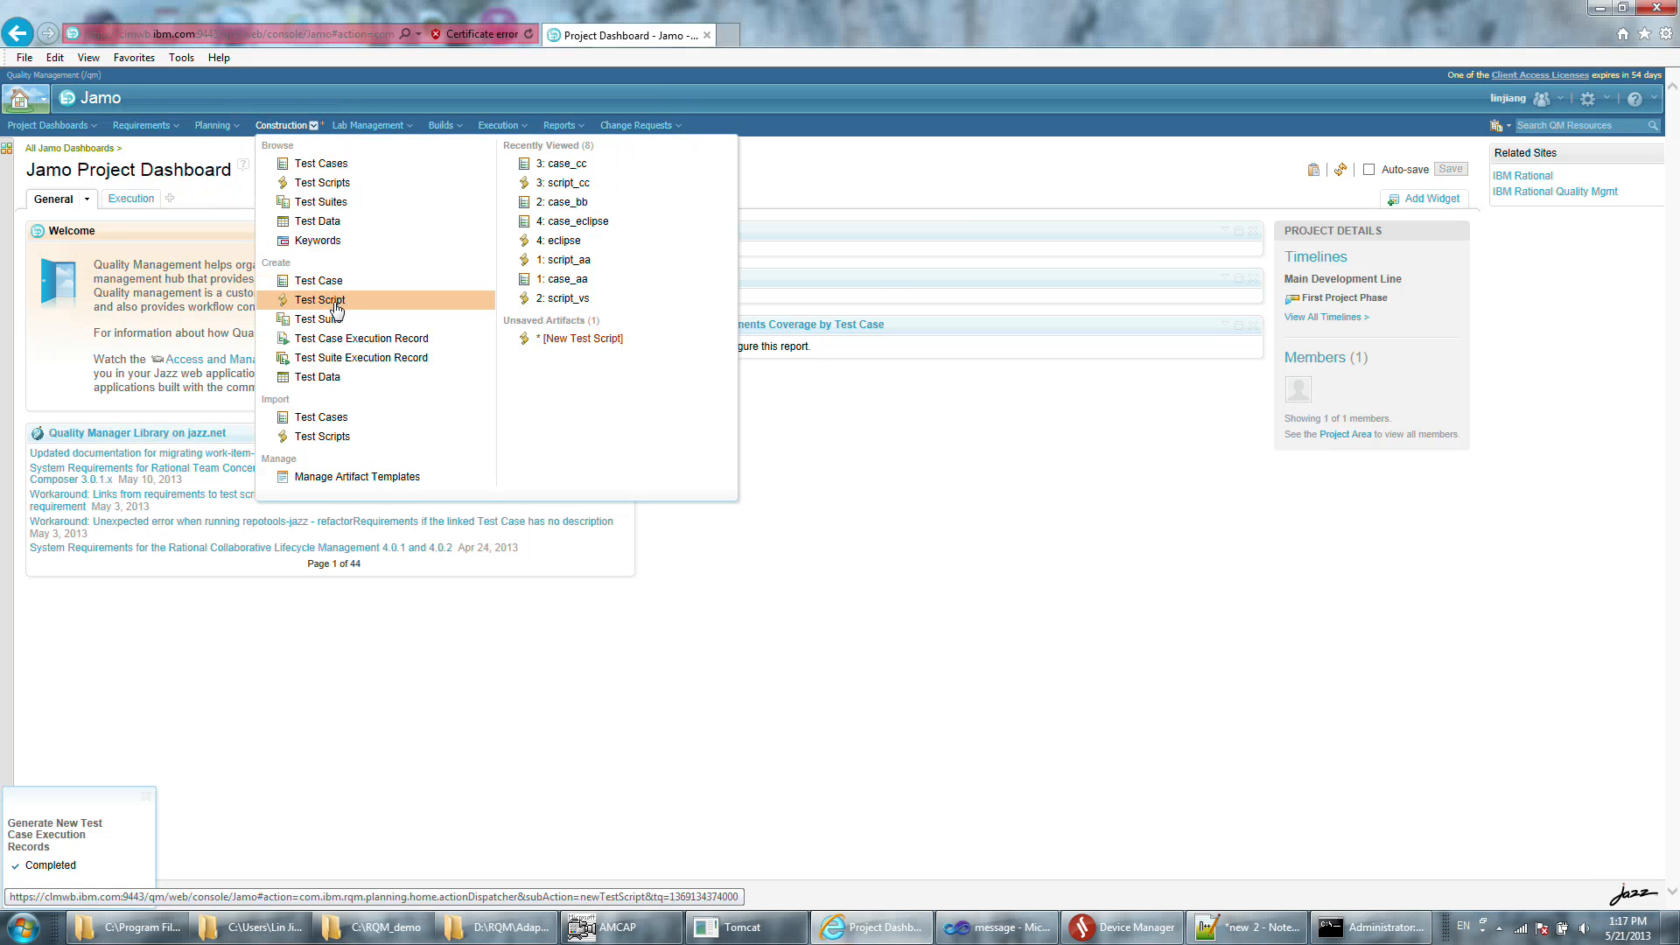
click(544, 339)
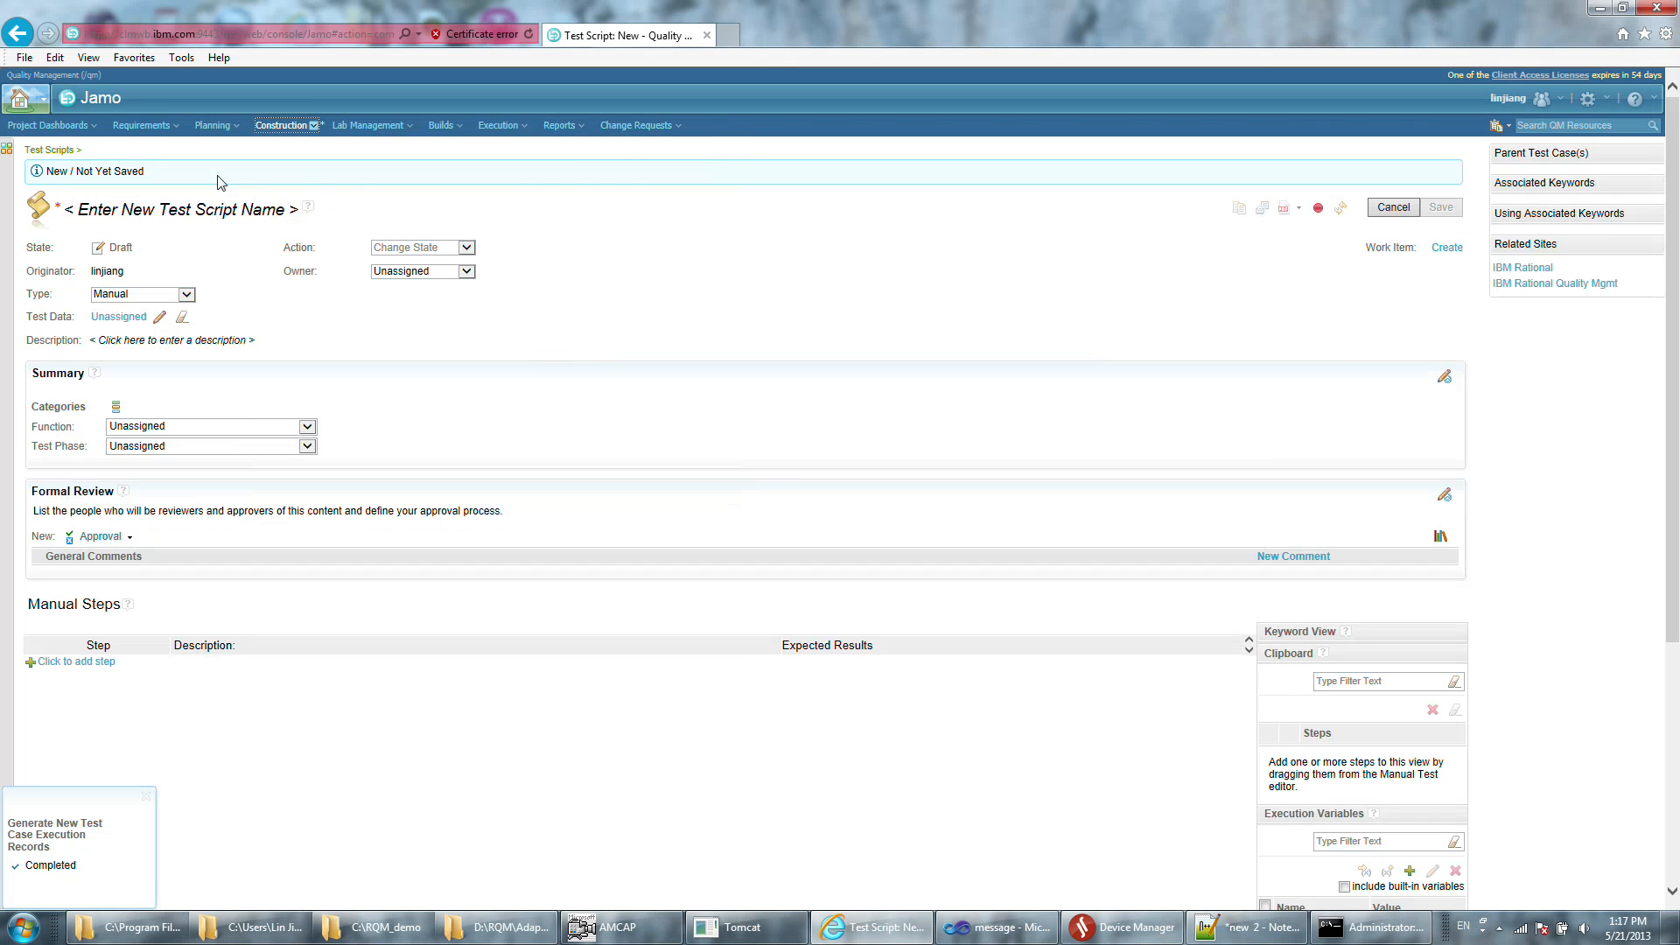
click(209, 215)
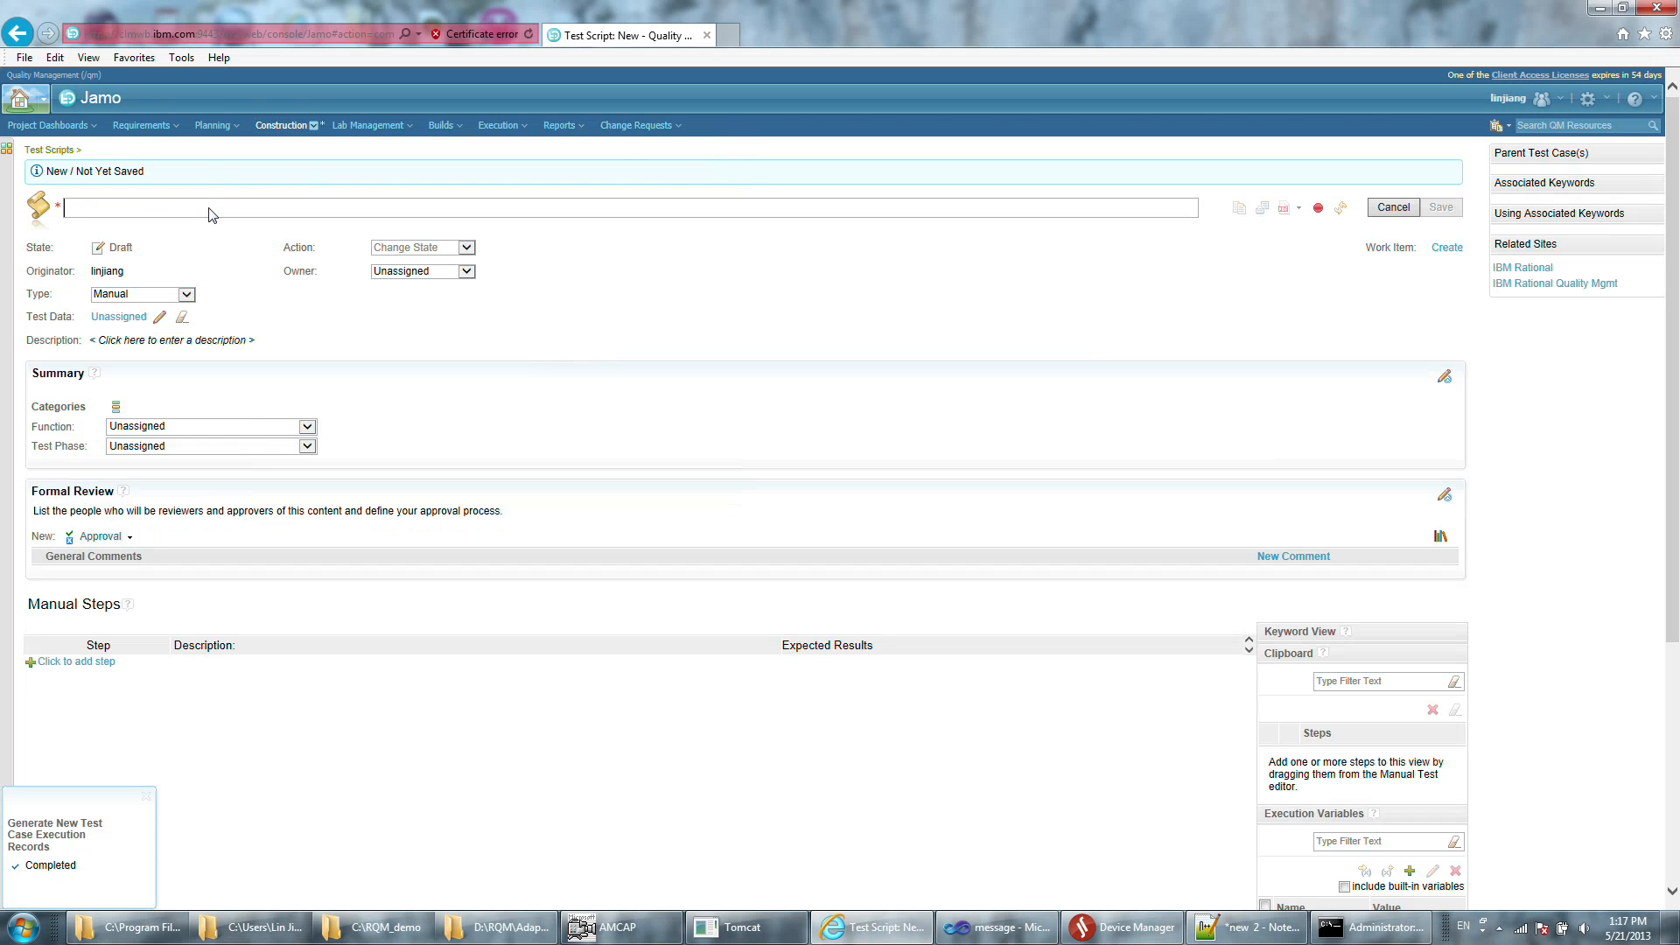
text(eclipse)
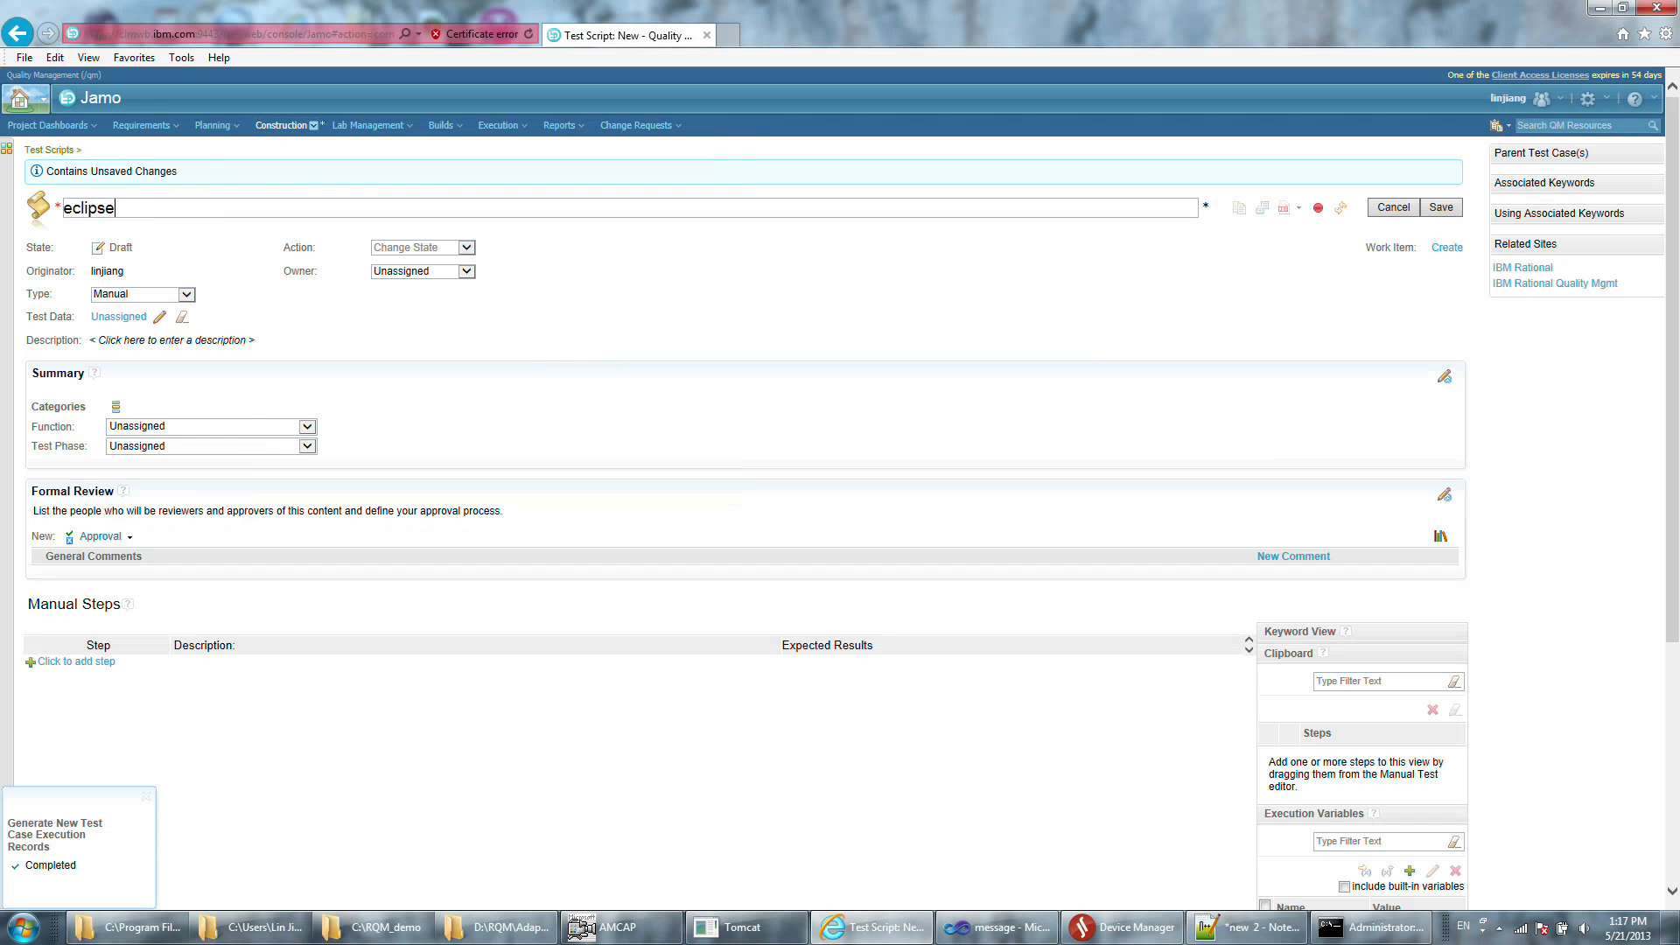
text(_message)
click(174, 295)
click(173, 283)
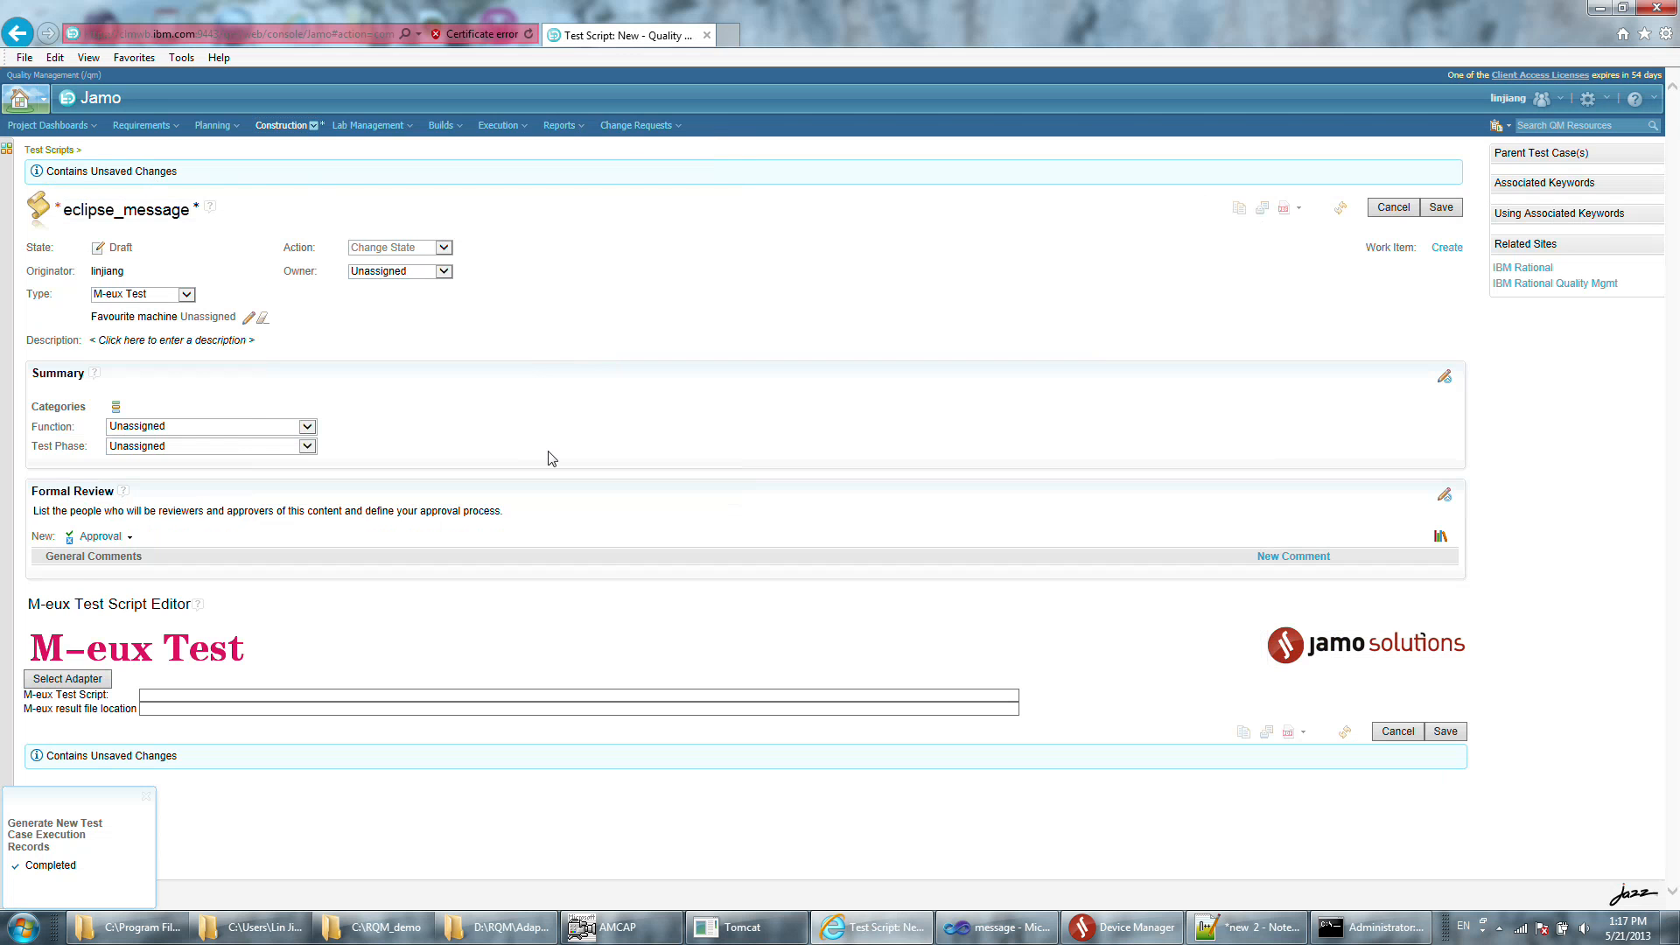
Use the jaw-pc adapter to import message.jar from project path C:\RQM_demo as the M-eux test script.
click(67, 678)
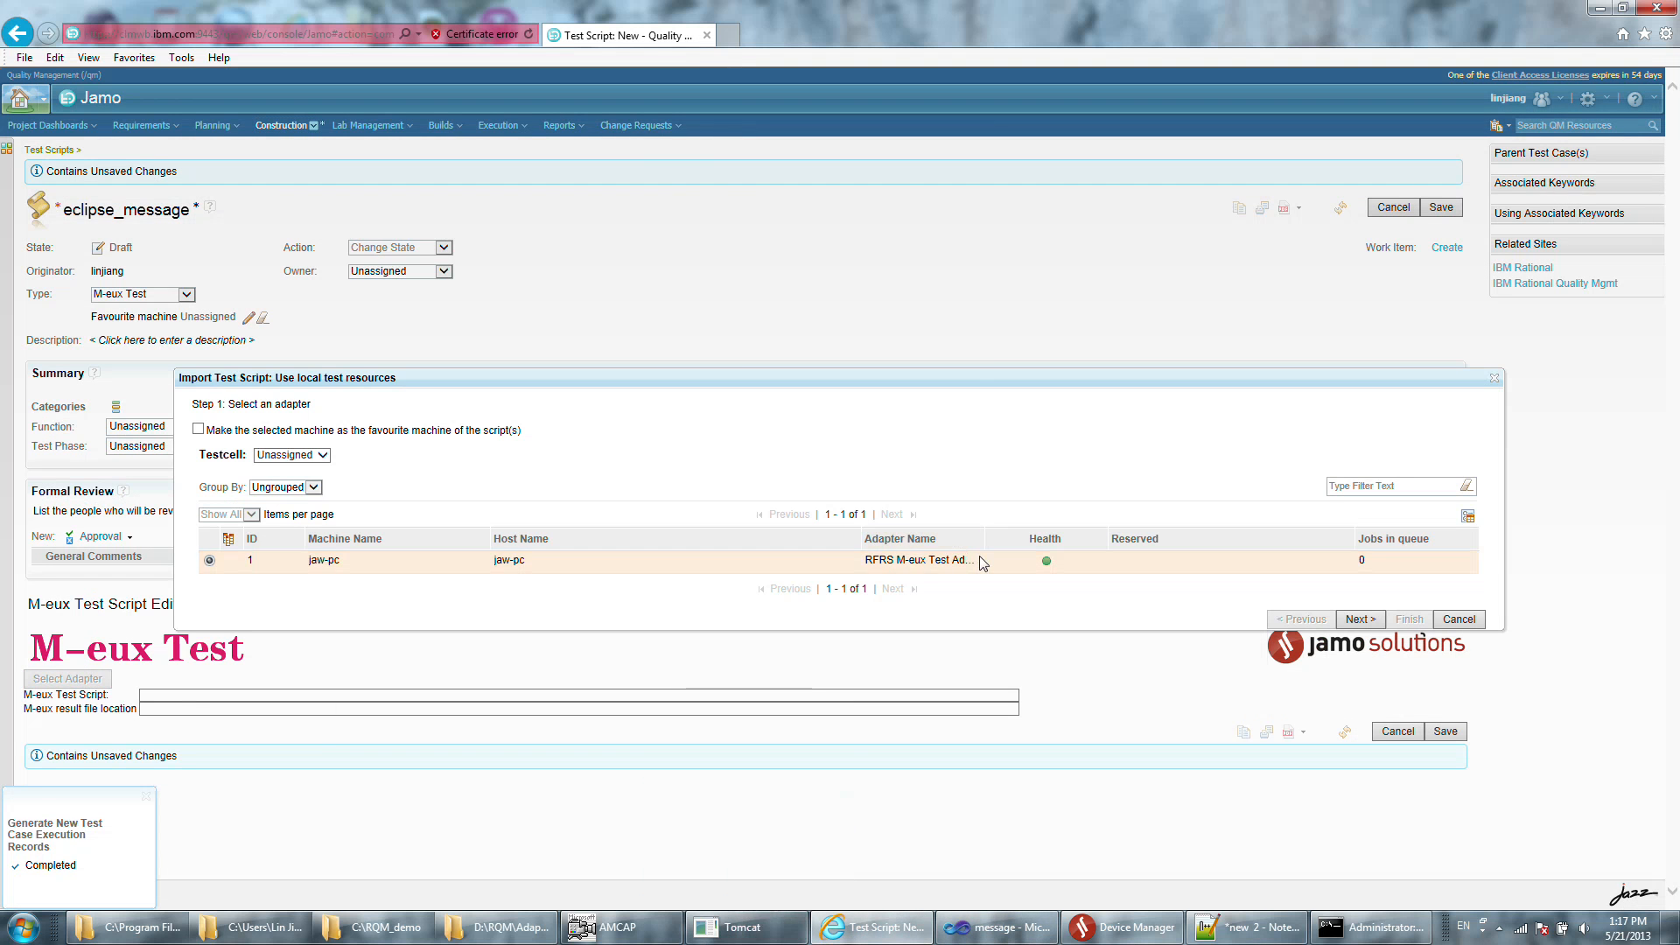
click(1361, 619)
click(569, 433)
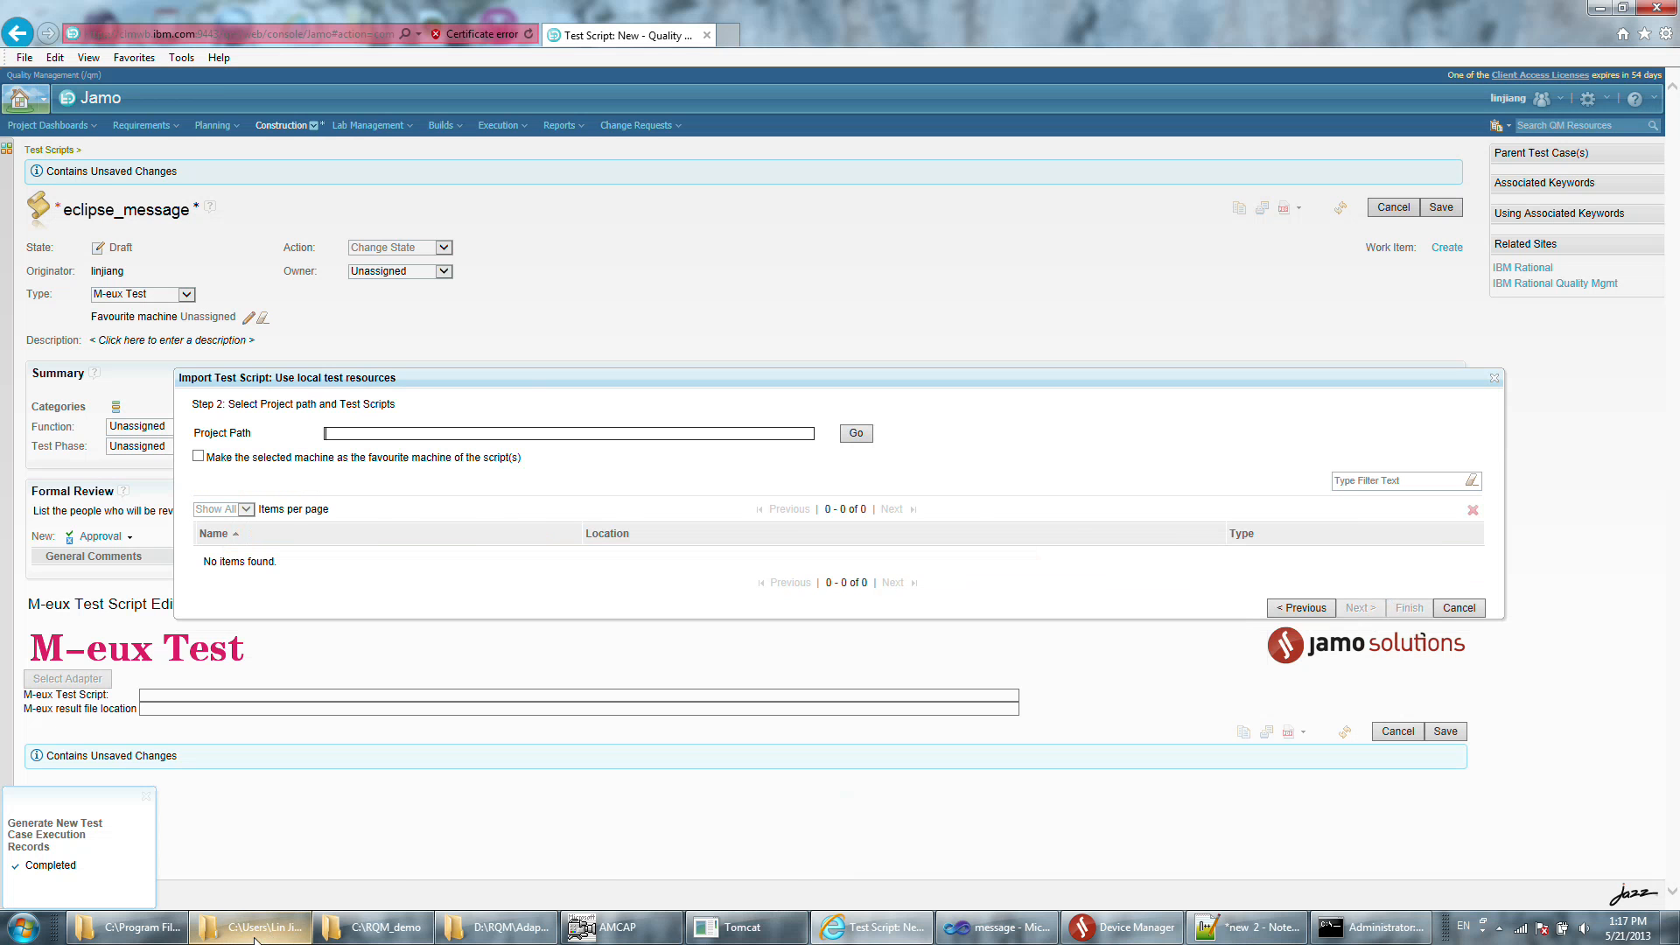
mouse_move(254, 939)
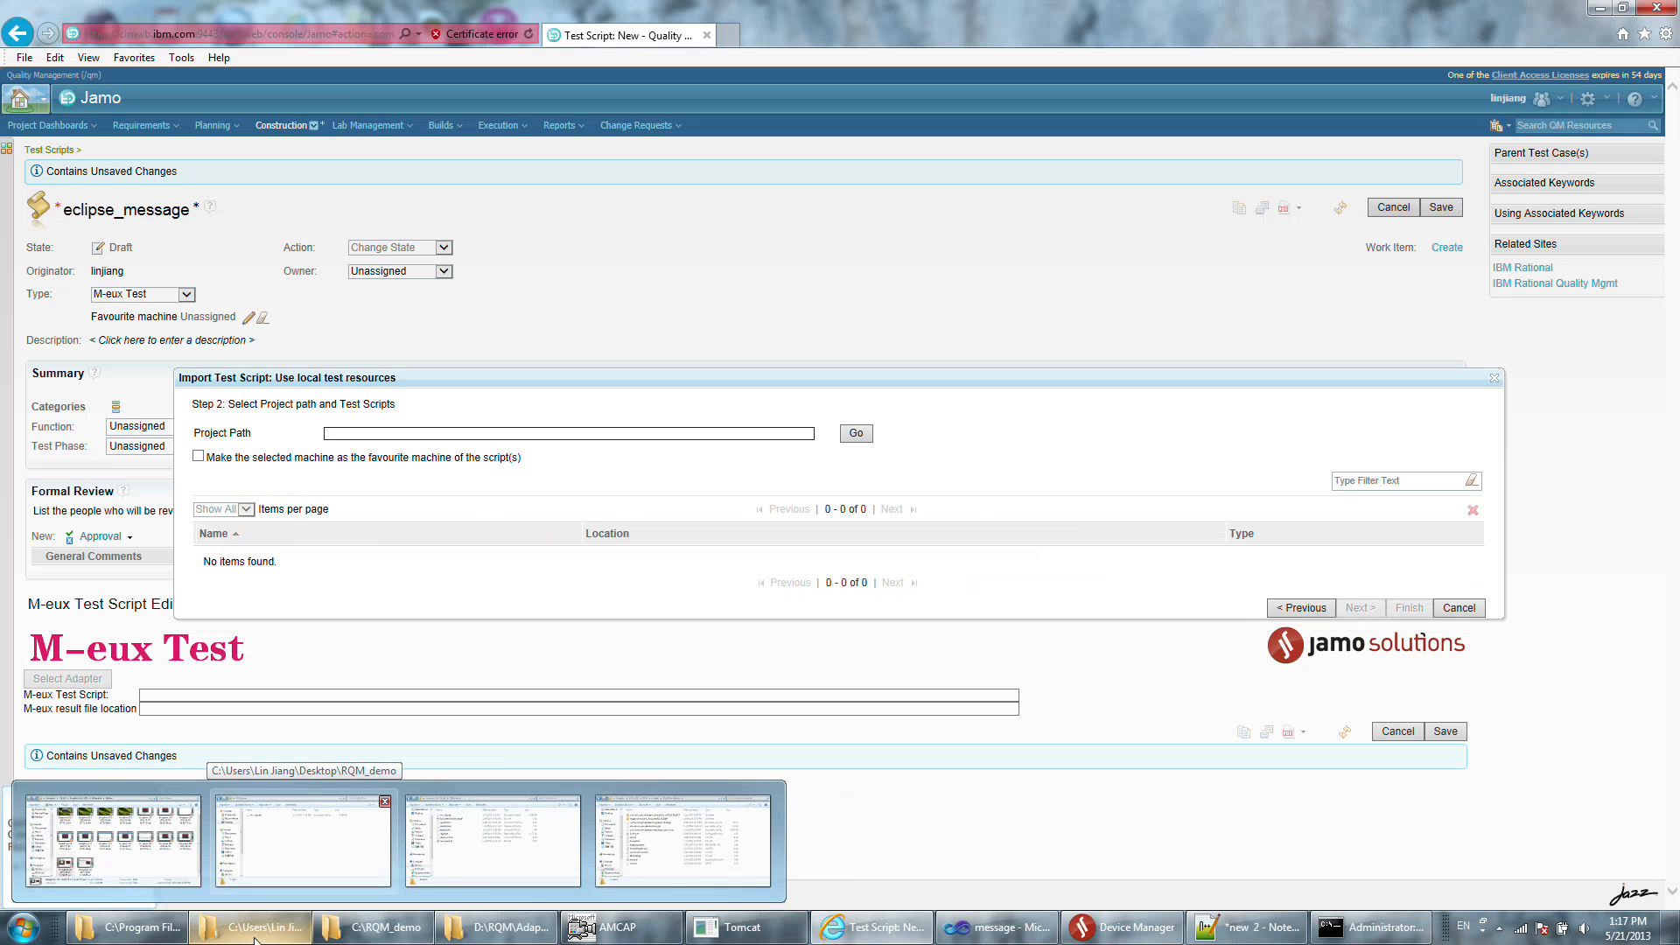
click(493, 839)
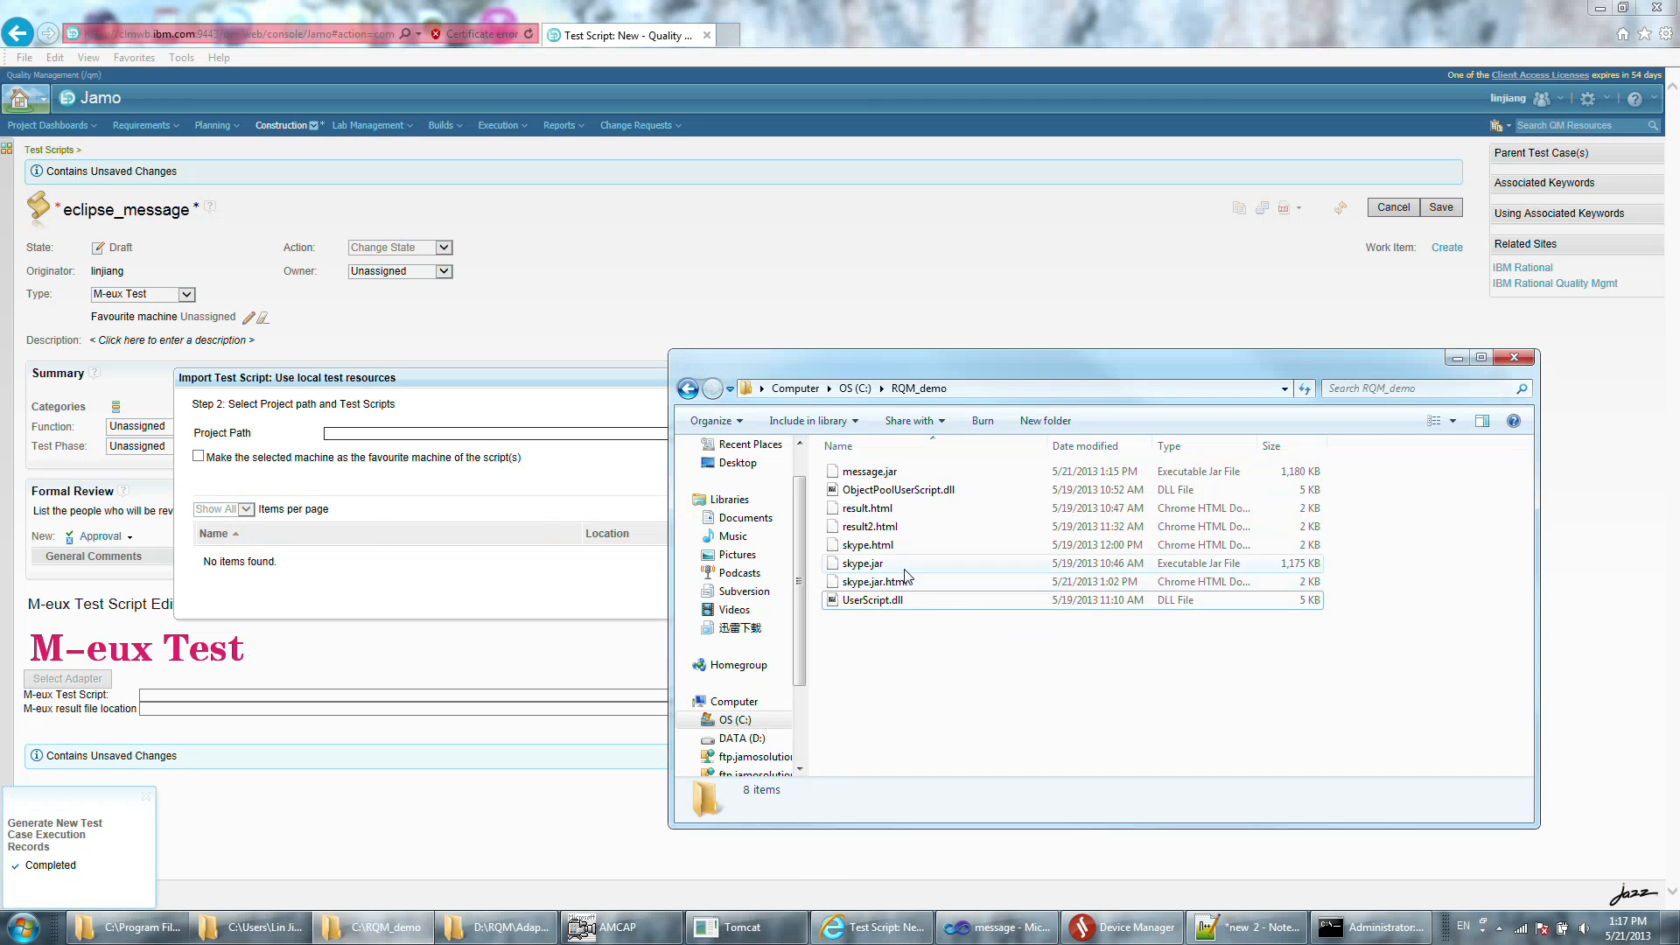
click(962, 473)
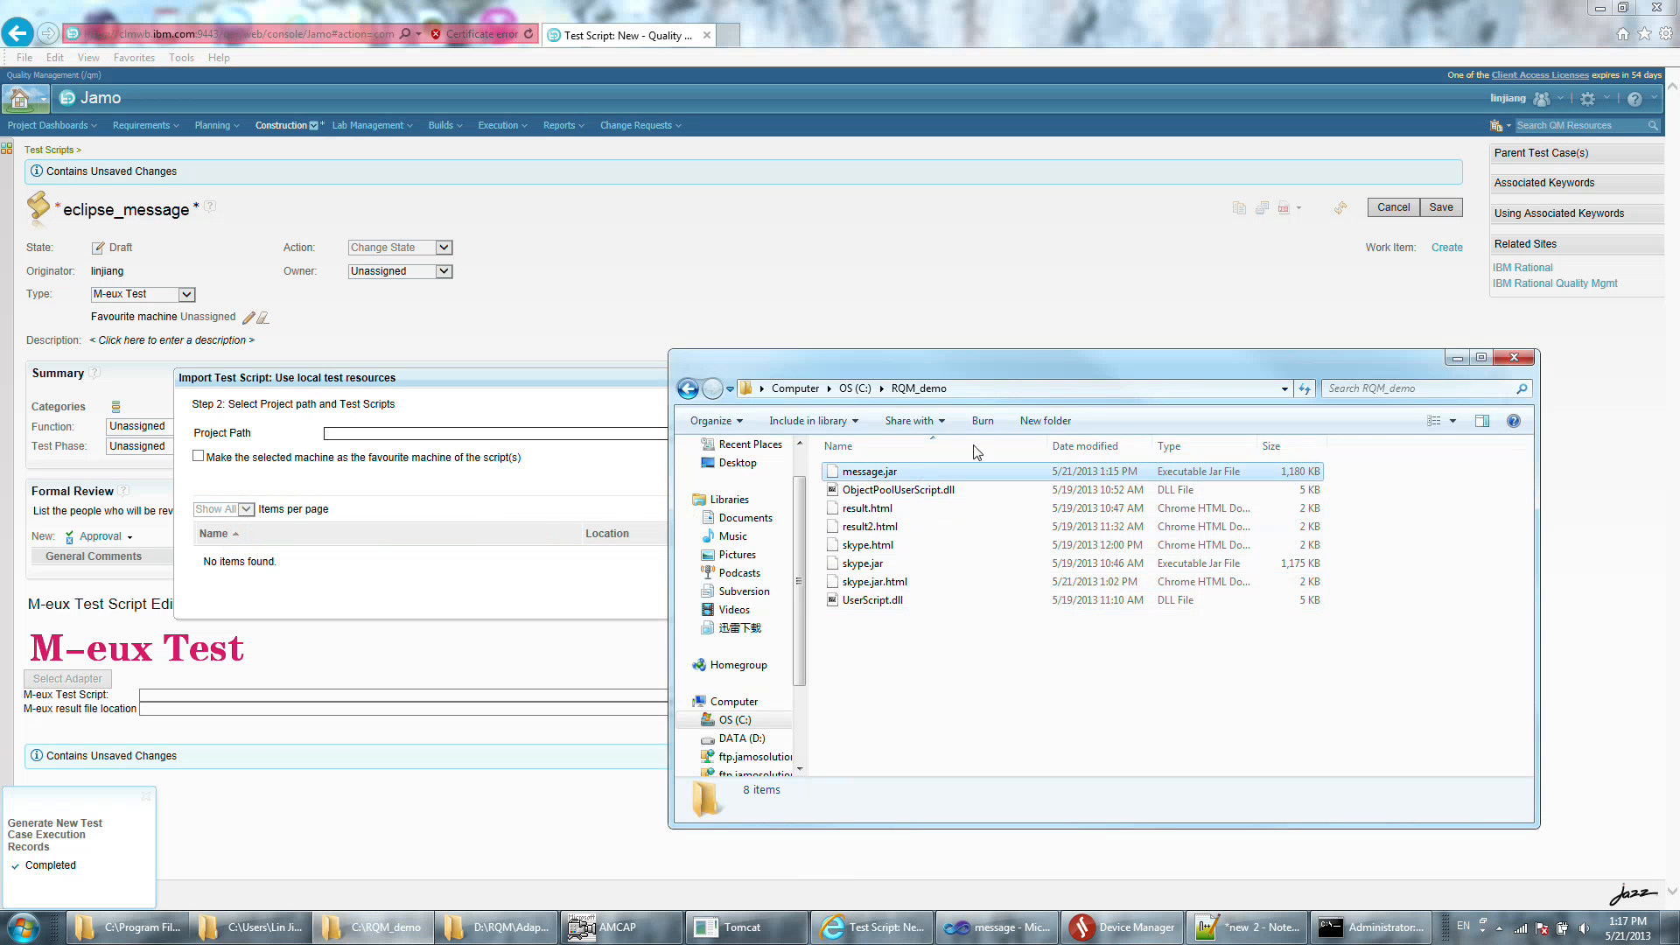
click(1004, 386)
key(ctrl+c)
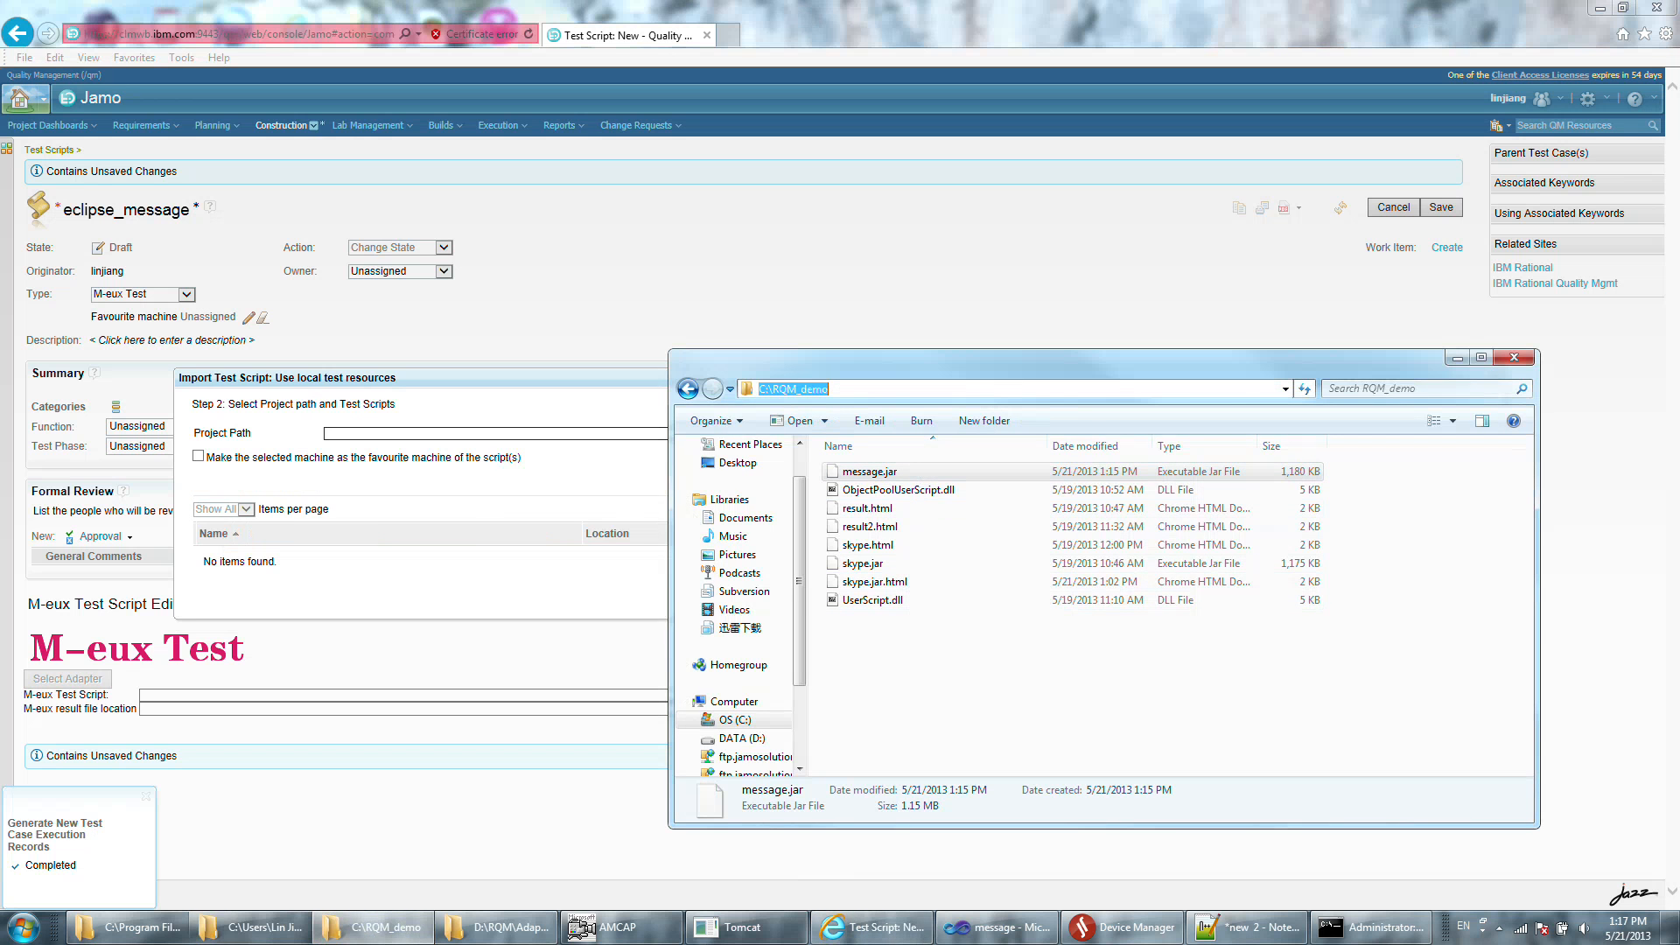
click(489, 429)
key(ctrl+v)
click(856, 433)
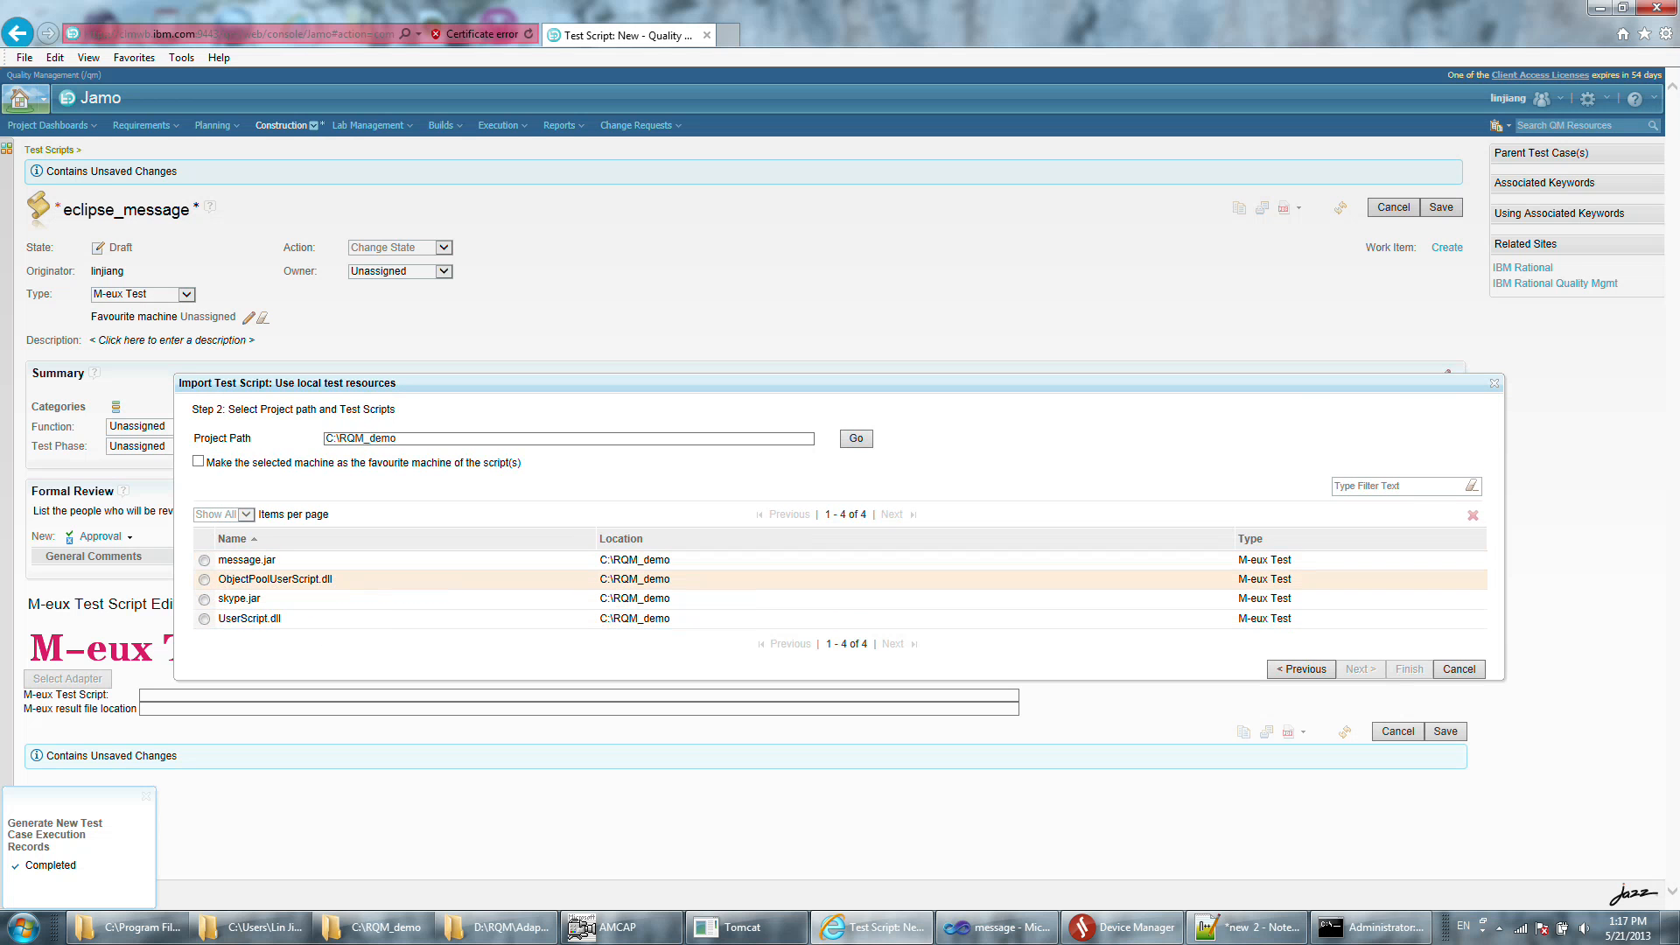
click(204, 560)
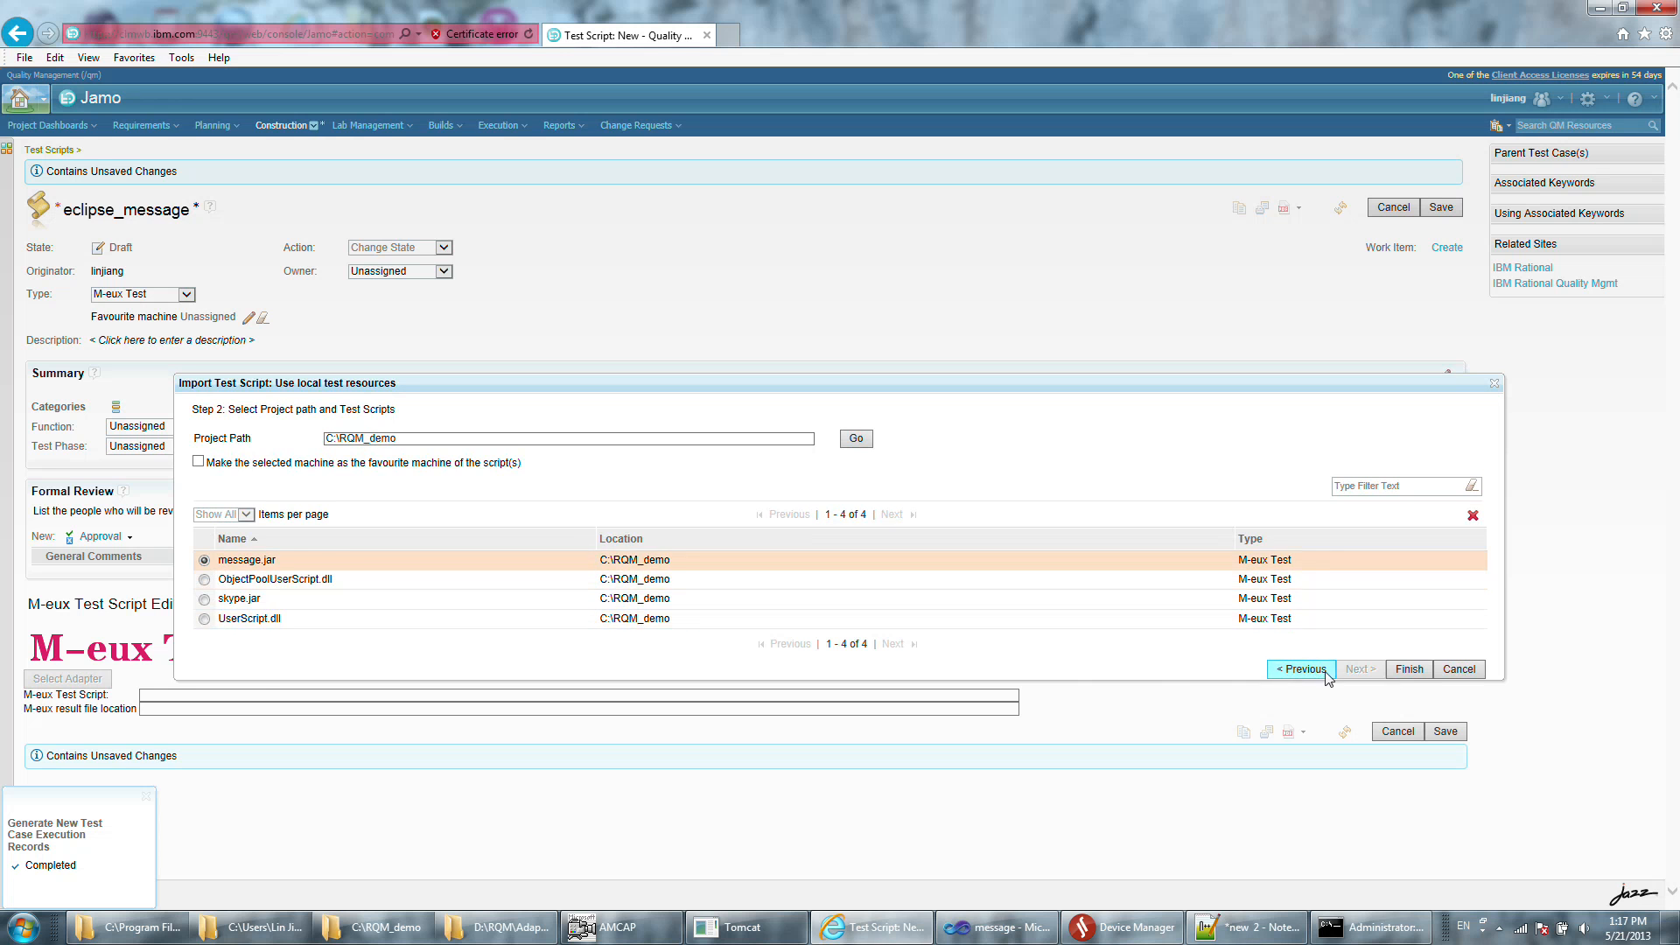
click(1408, 670)
Set the M-eux result file location to C:\RQM_demo\message_result and save the test script.
click(376, 709)
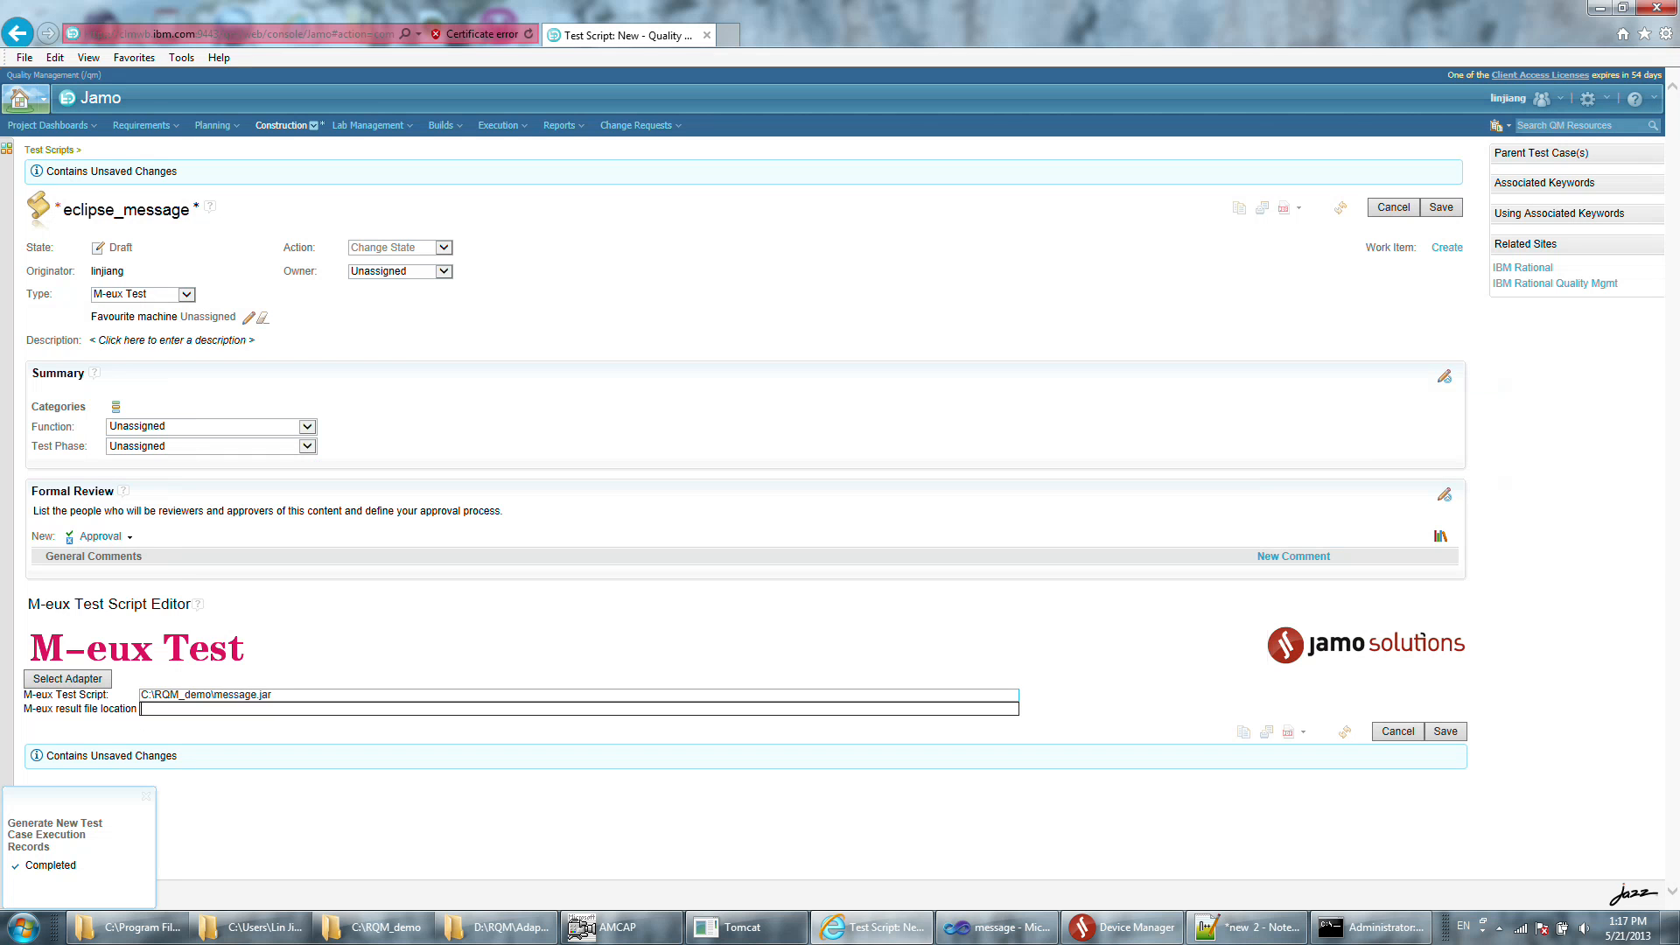
key(shift+Tab)
key(ctrl+c)
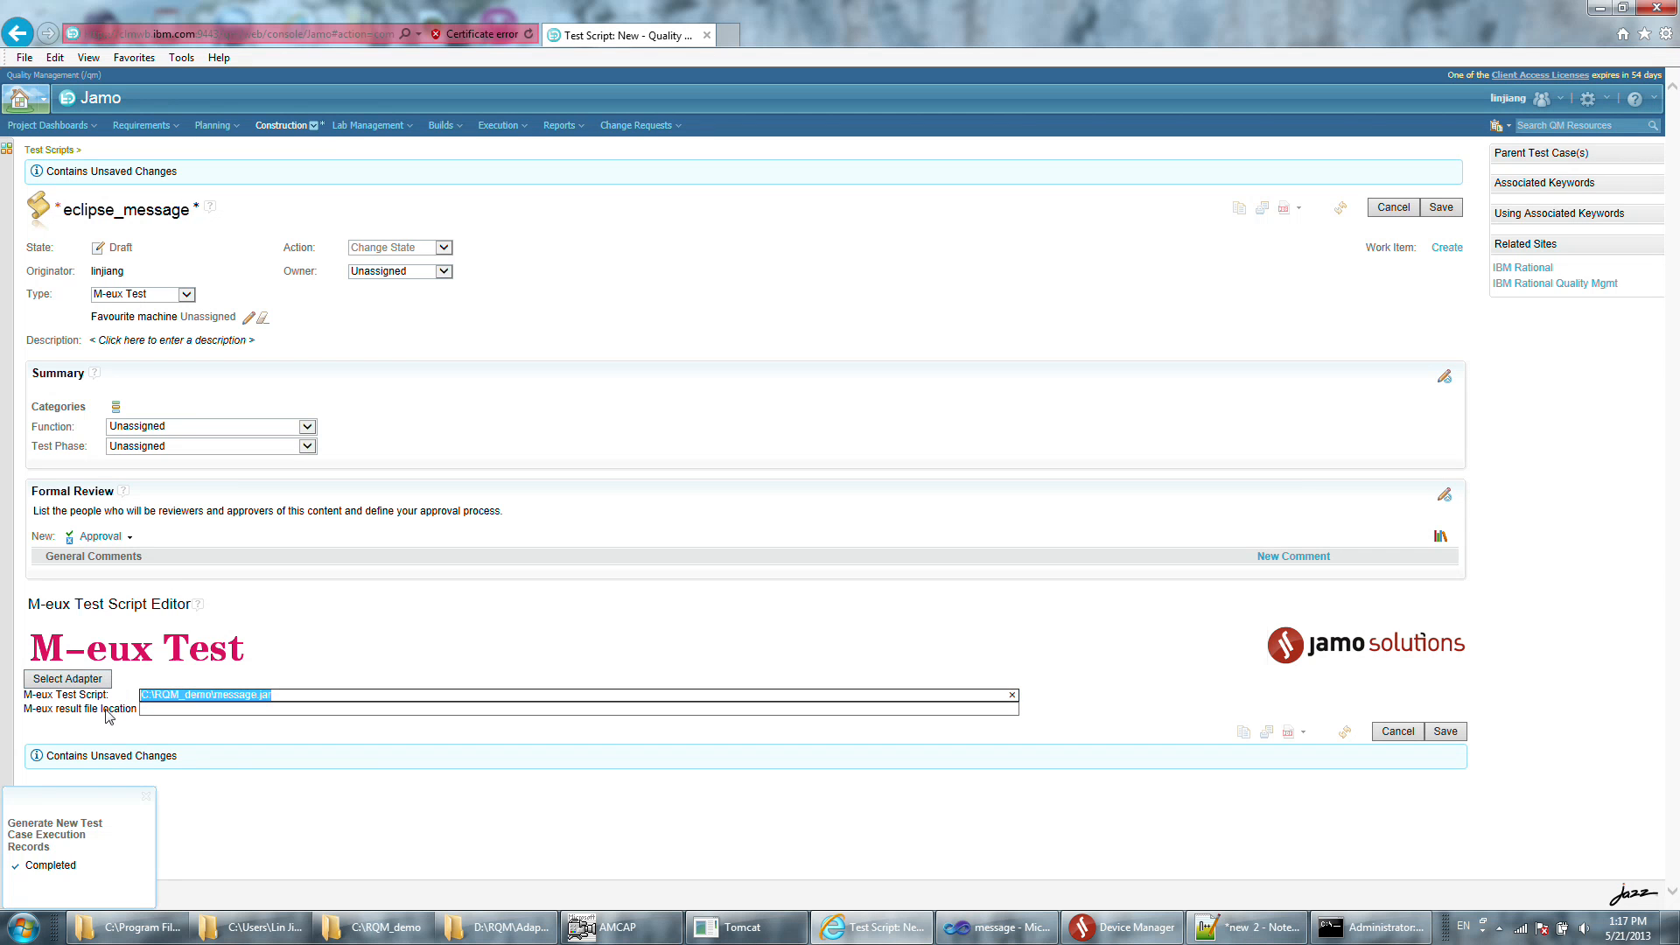
key(Tab)
key(ctrl+v)
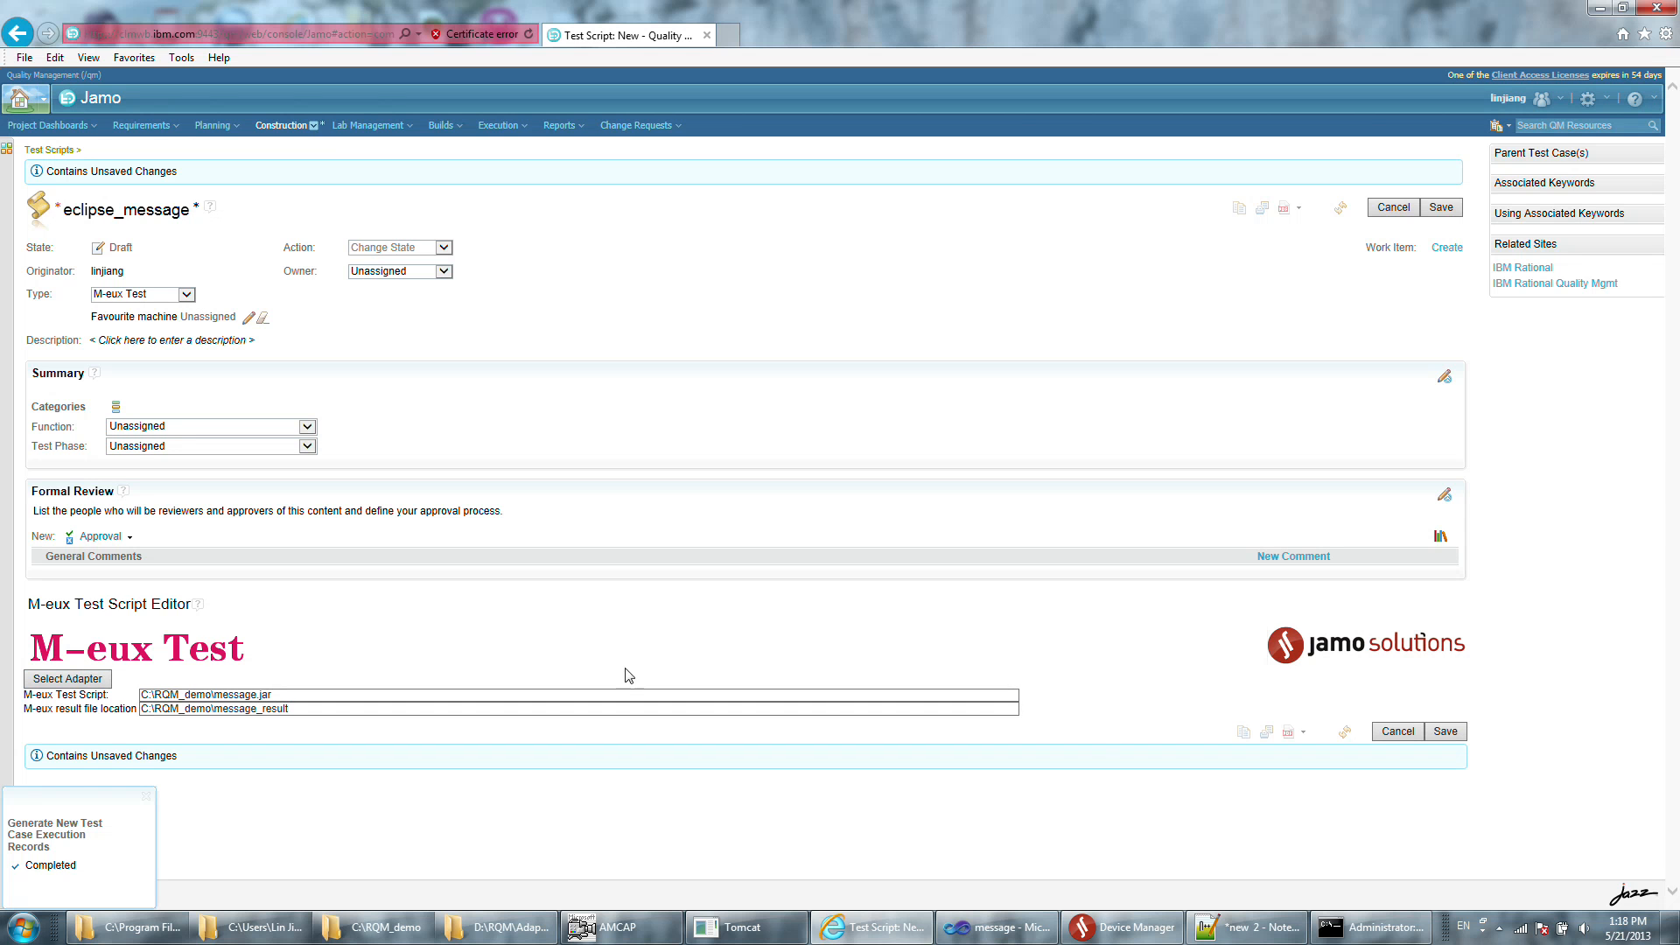
click(1445, 731)
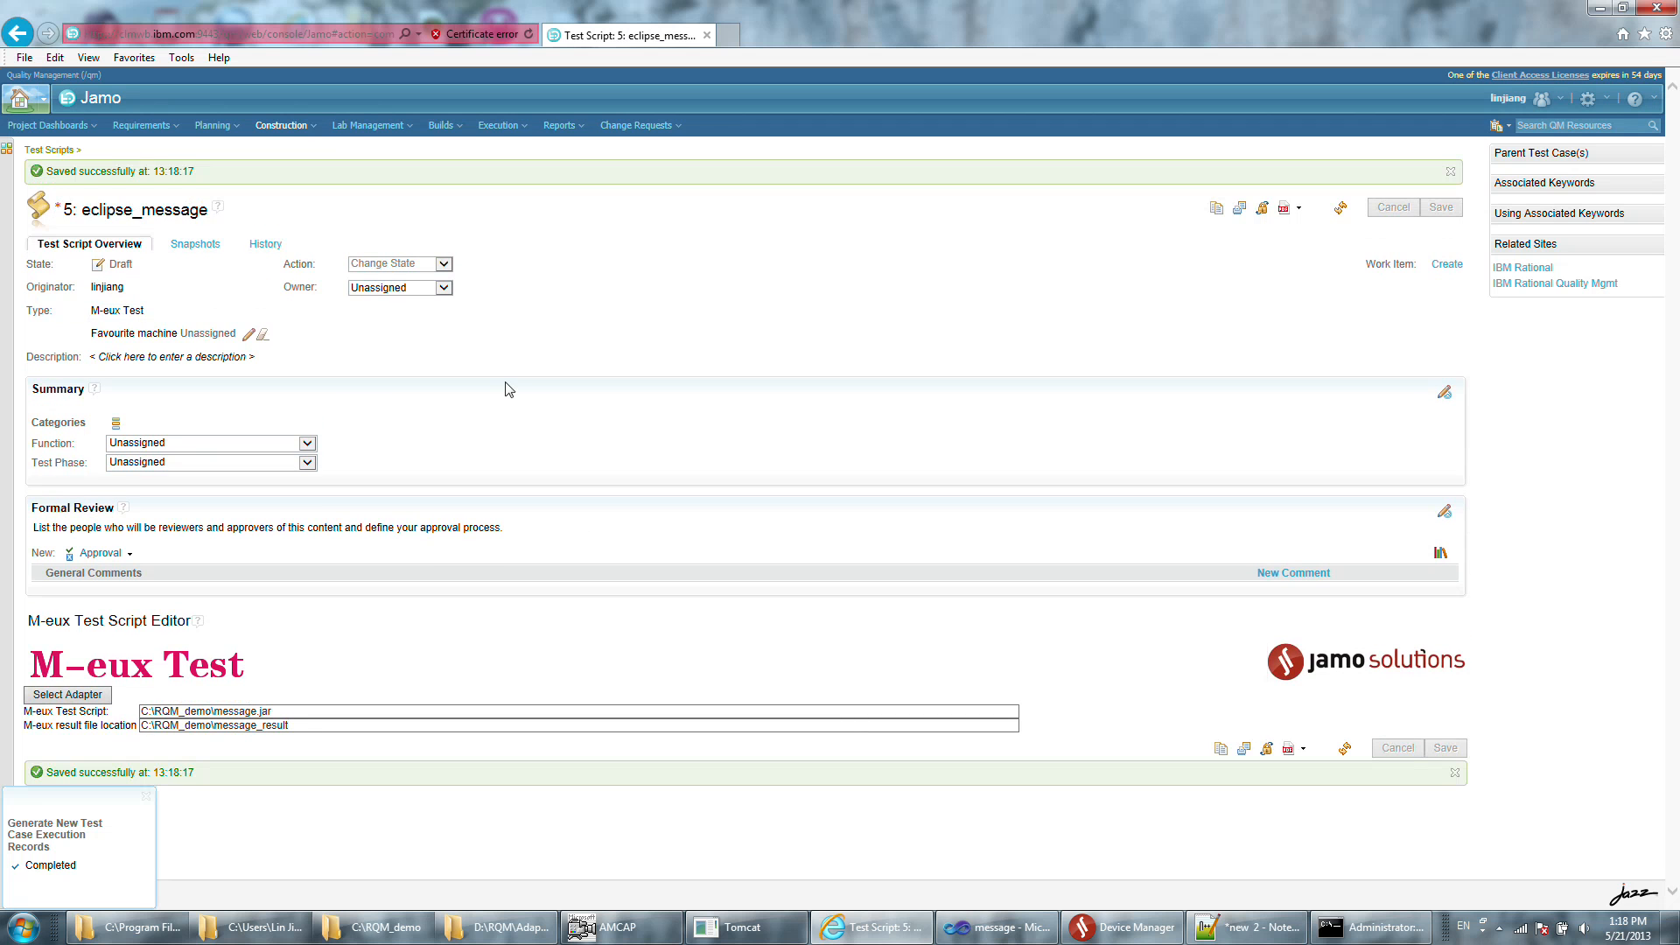
Start a new test case named Eclipse_message_testcase and open its Test Scripts section.
click(283, 128)
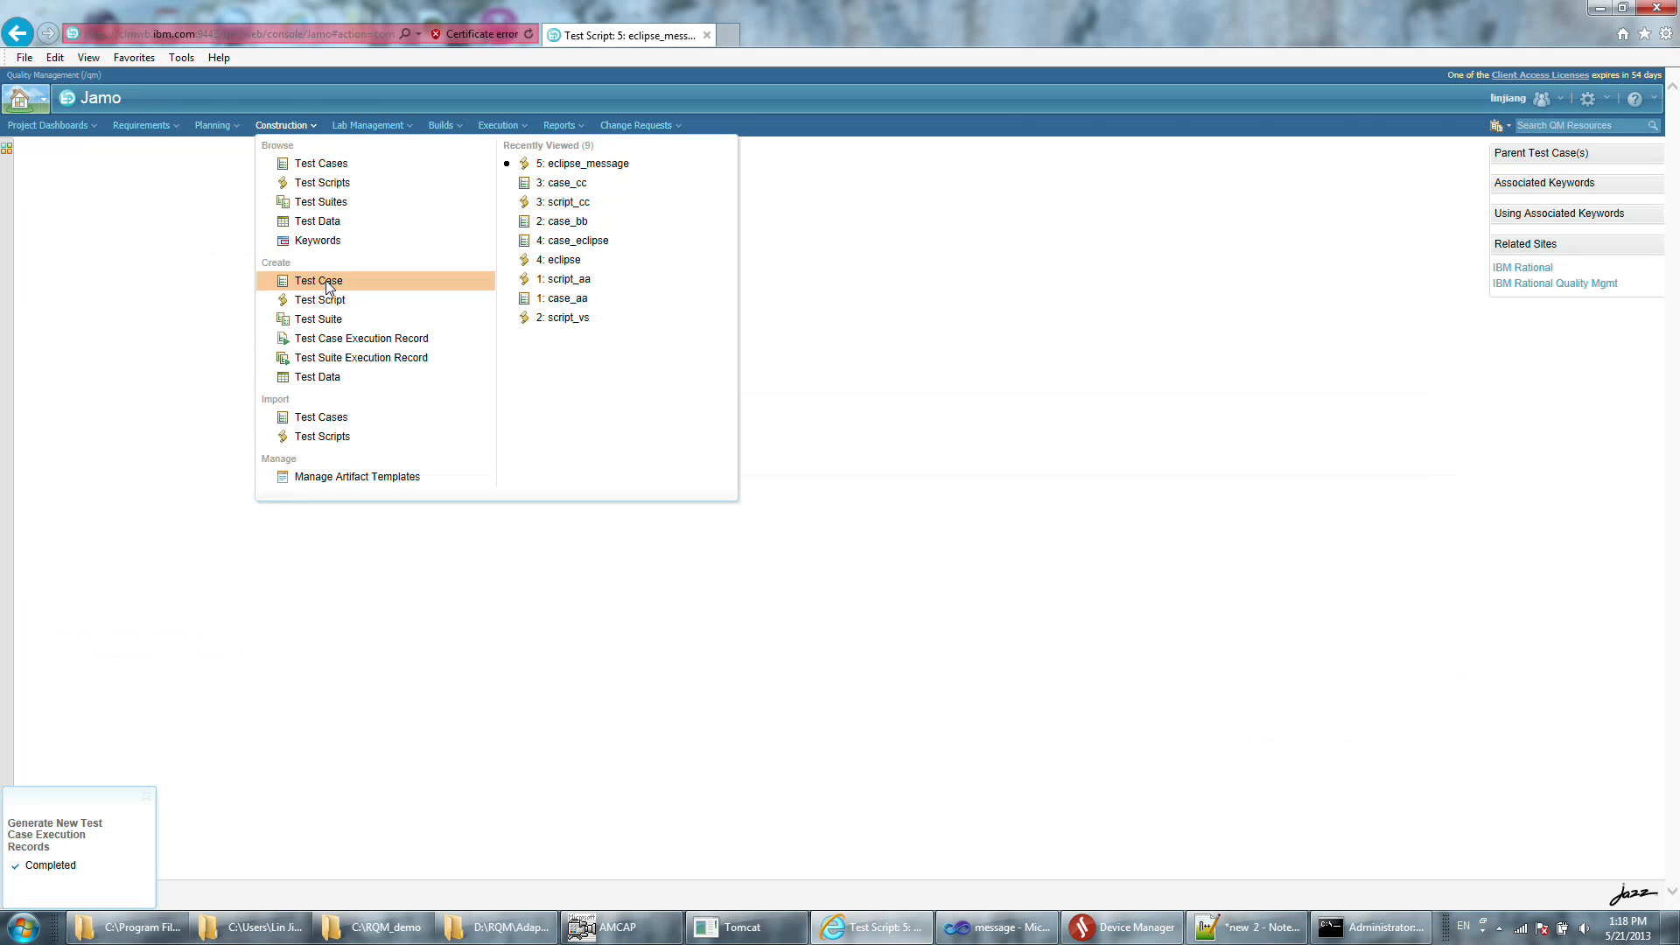
click(329, 284)
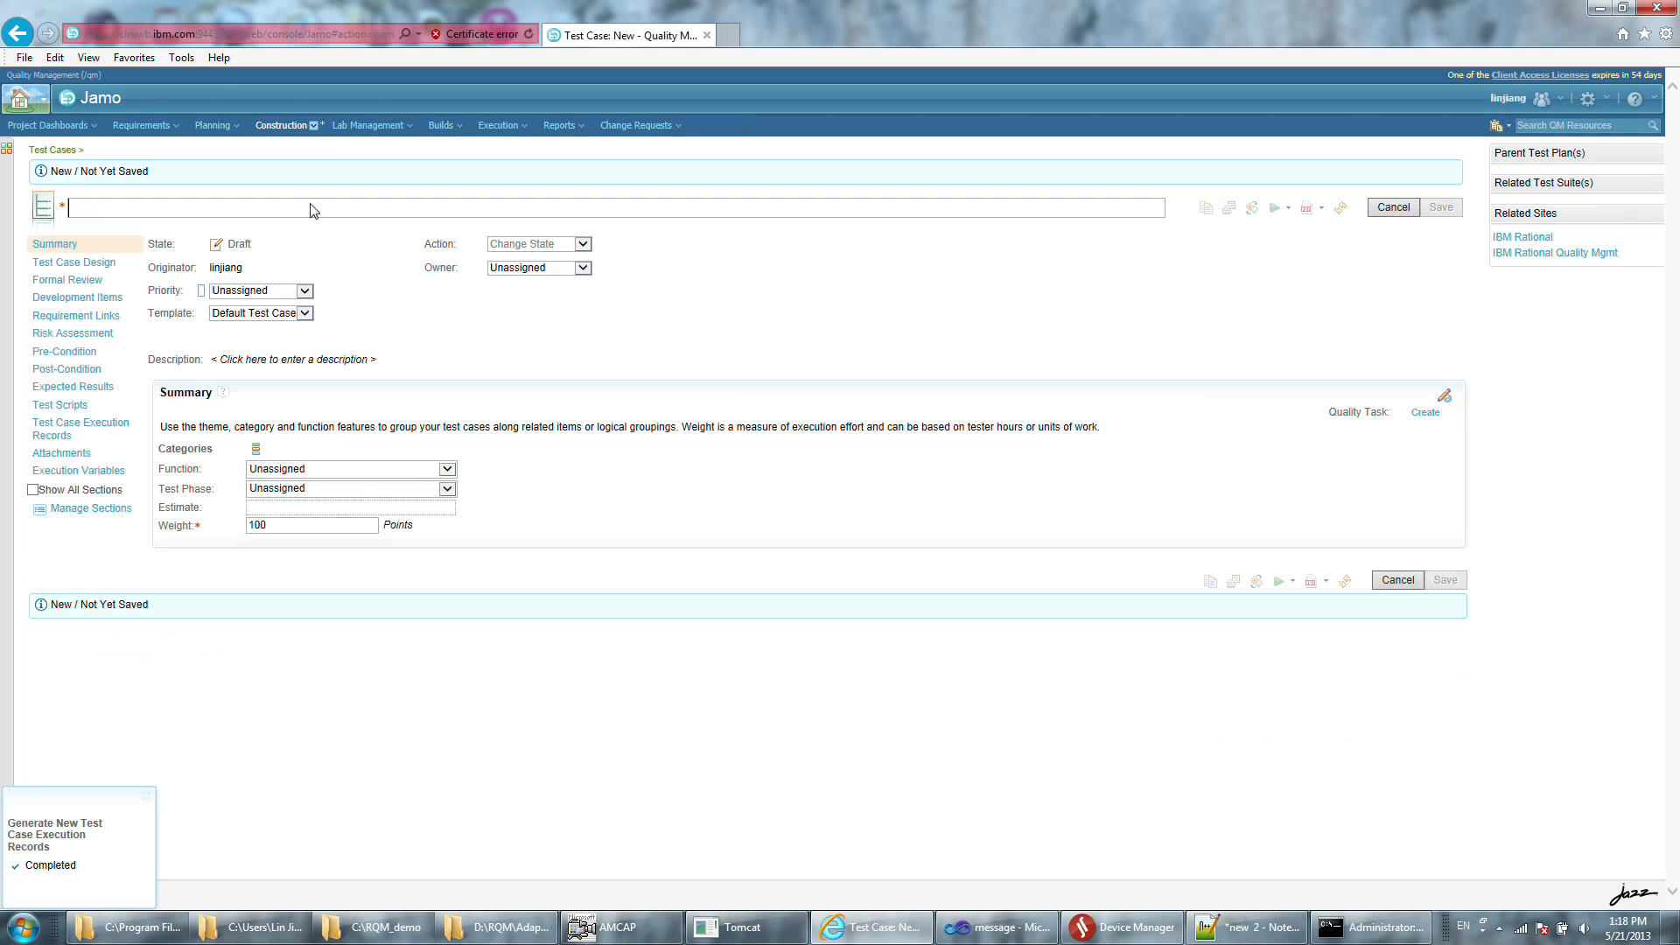
text(Eclipse)
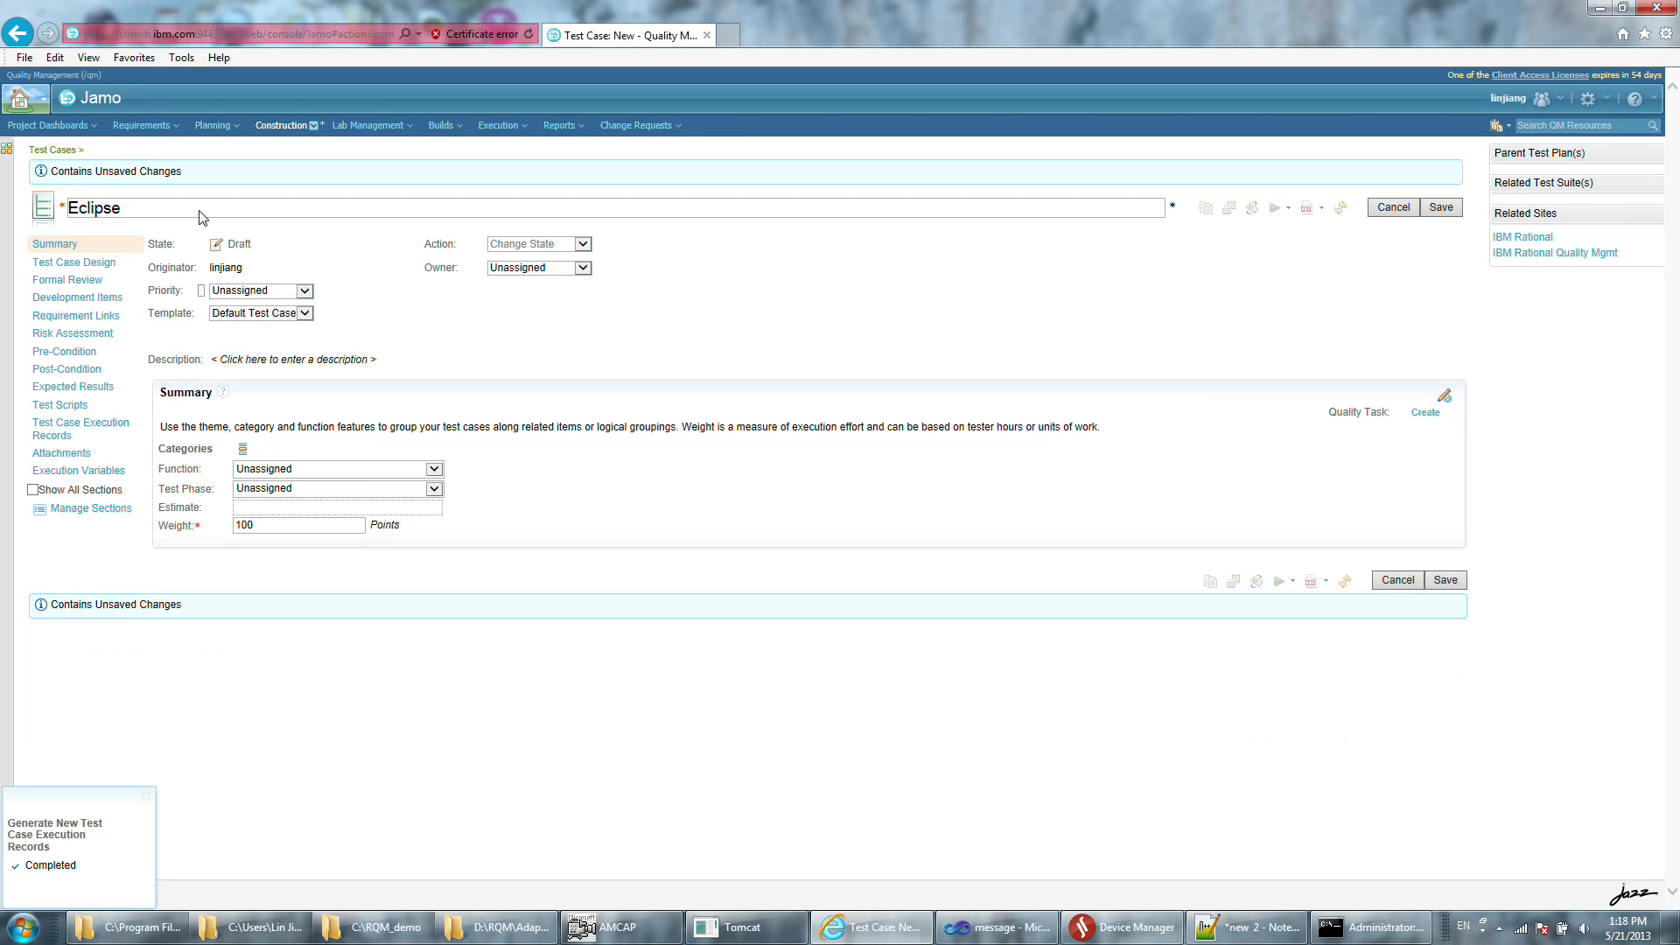
text(_message_testcase)
click(700, 605)
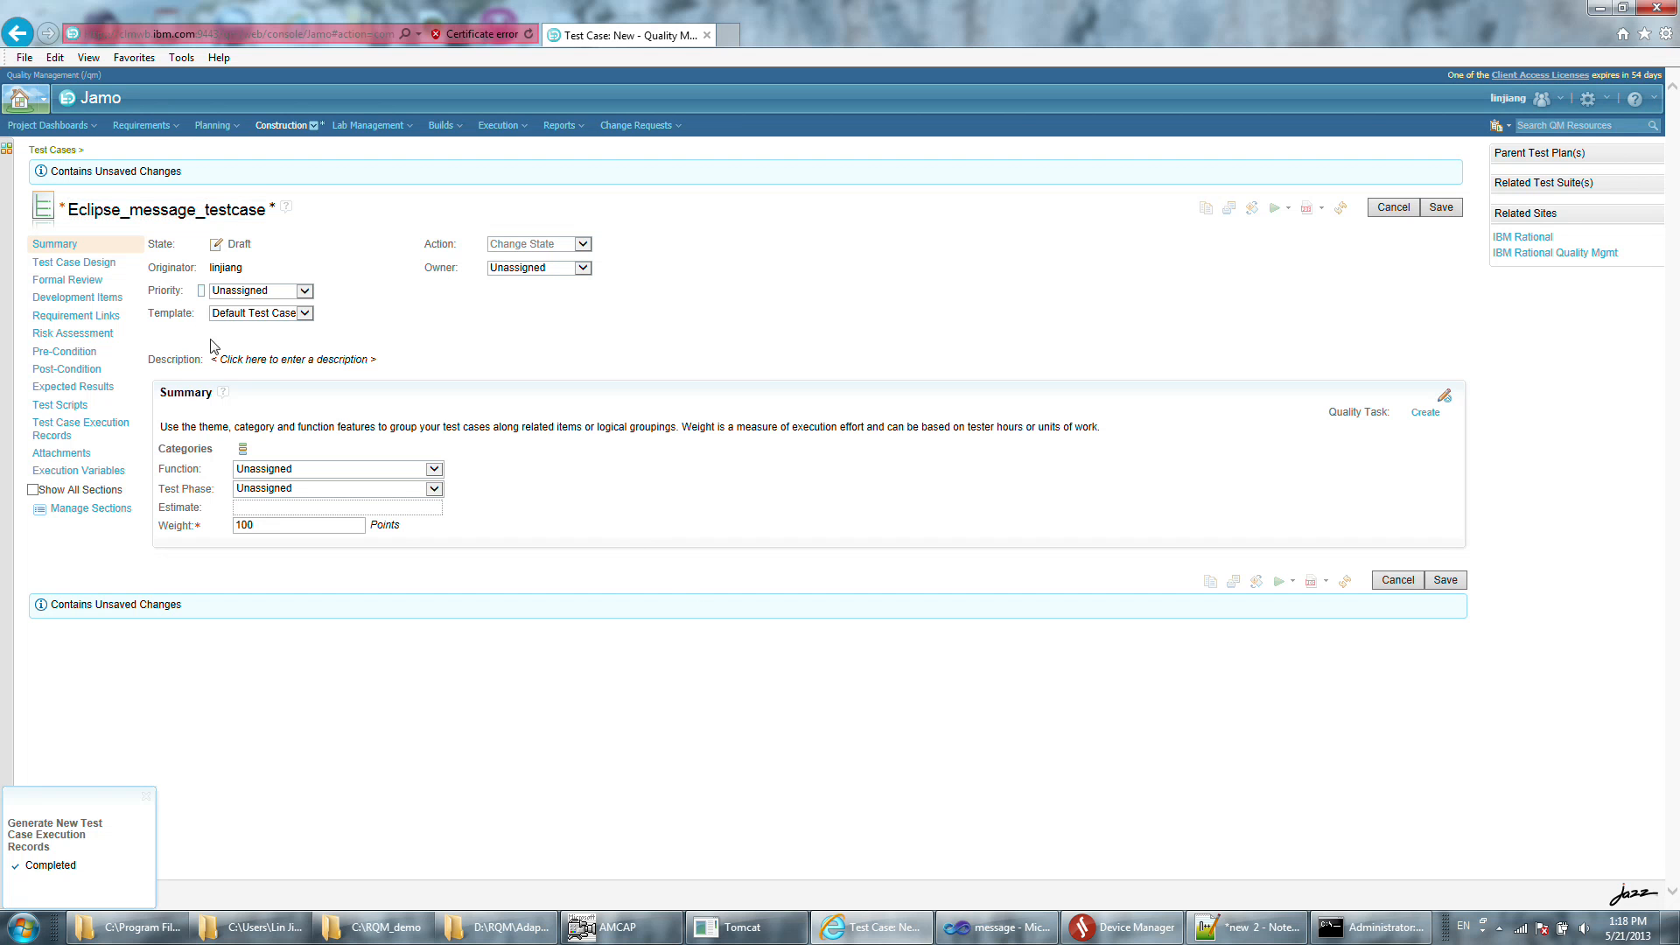
click(72, 407)
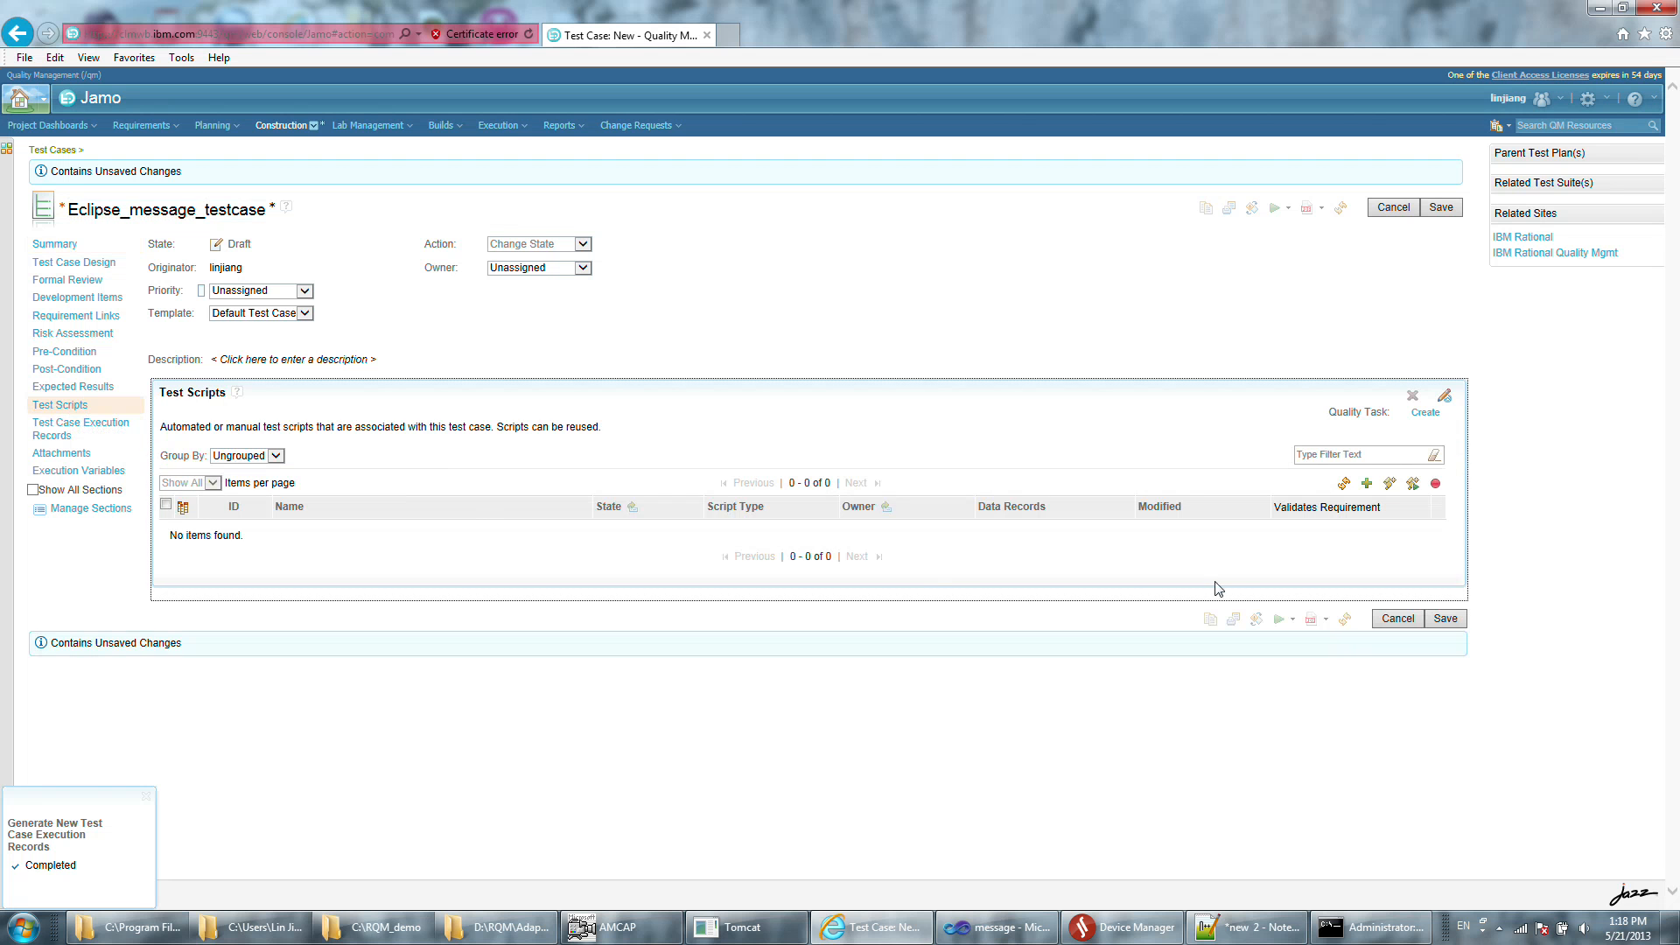
Add the eclipse_message test script to Eclipse_message_testcase and save the test case.
click(1366, 484)
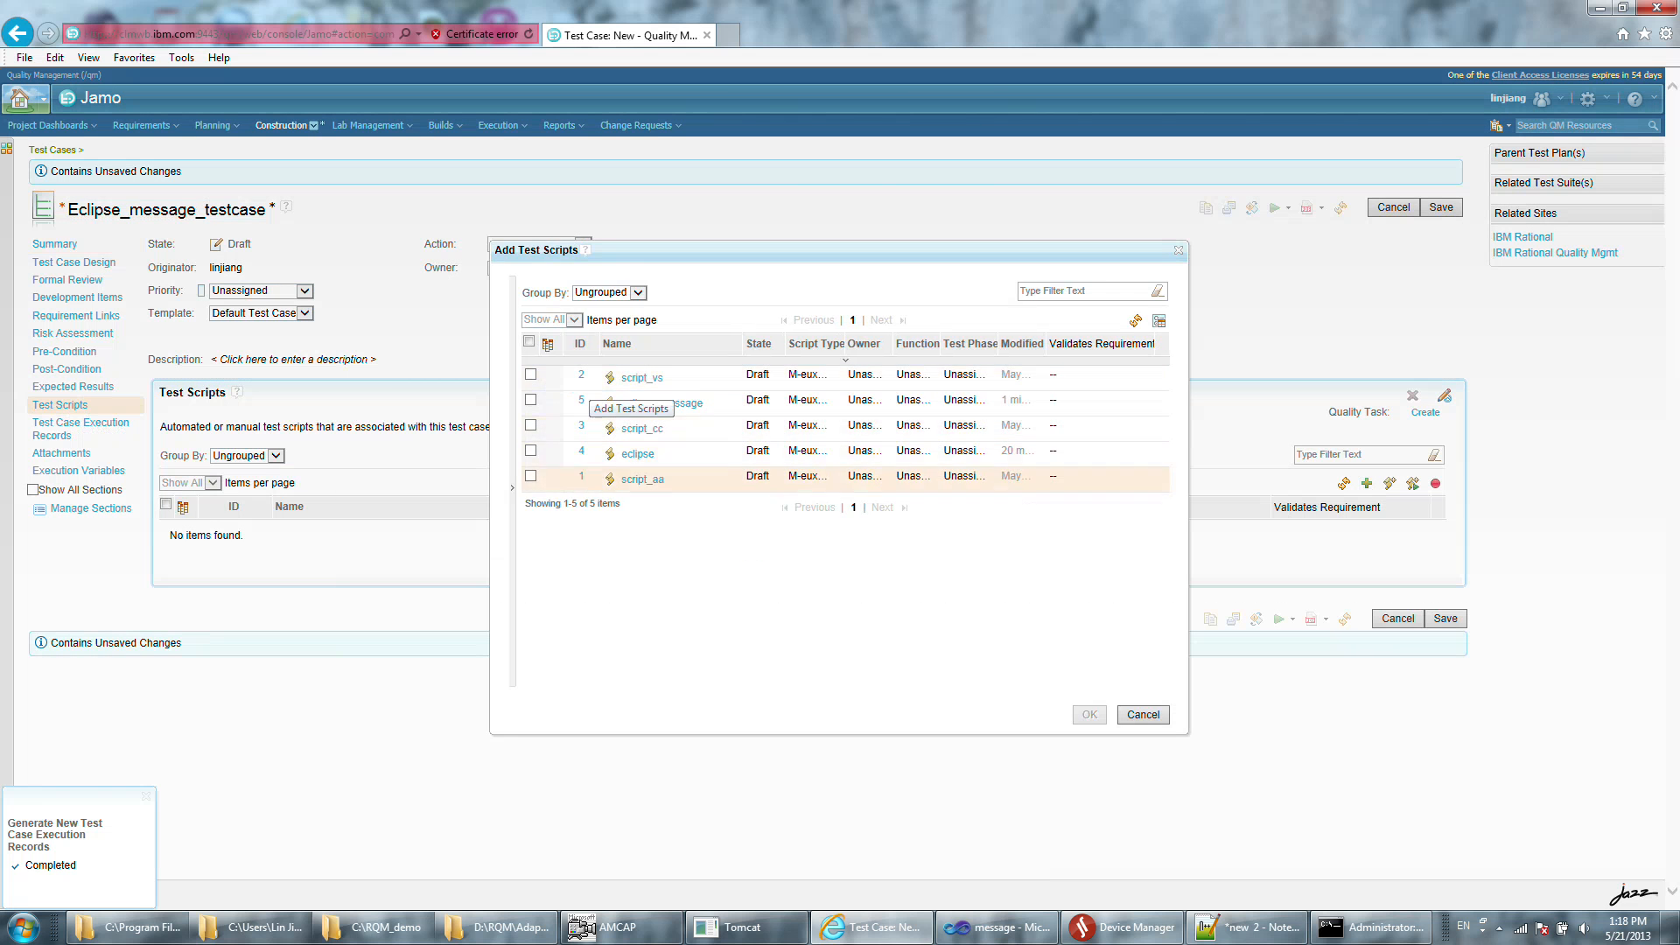
click(774, 406)
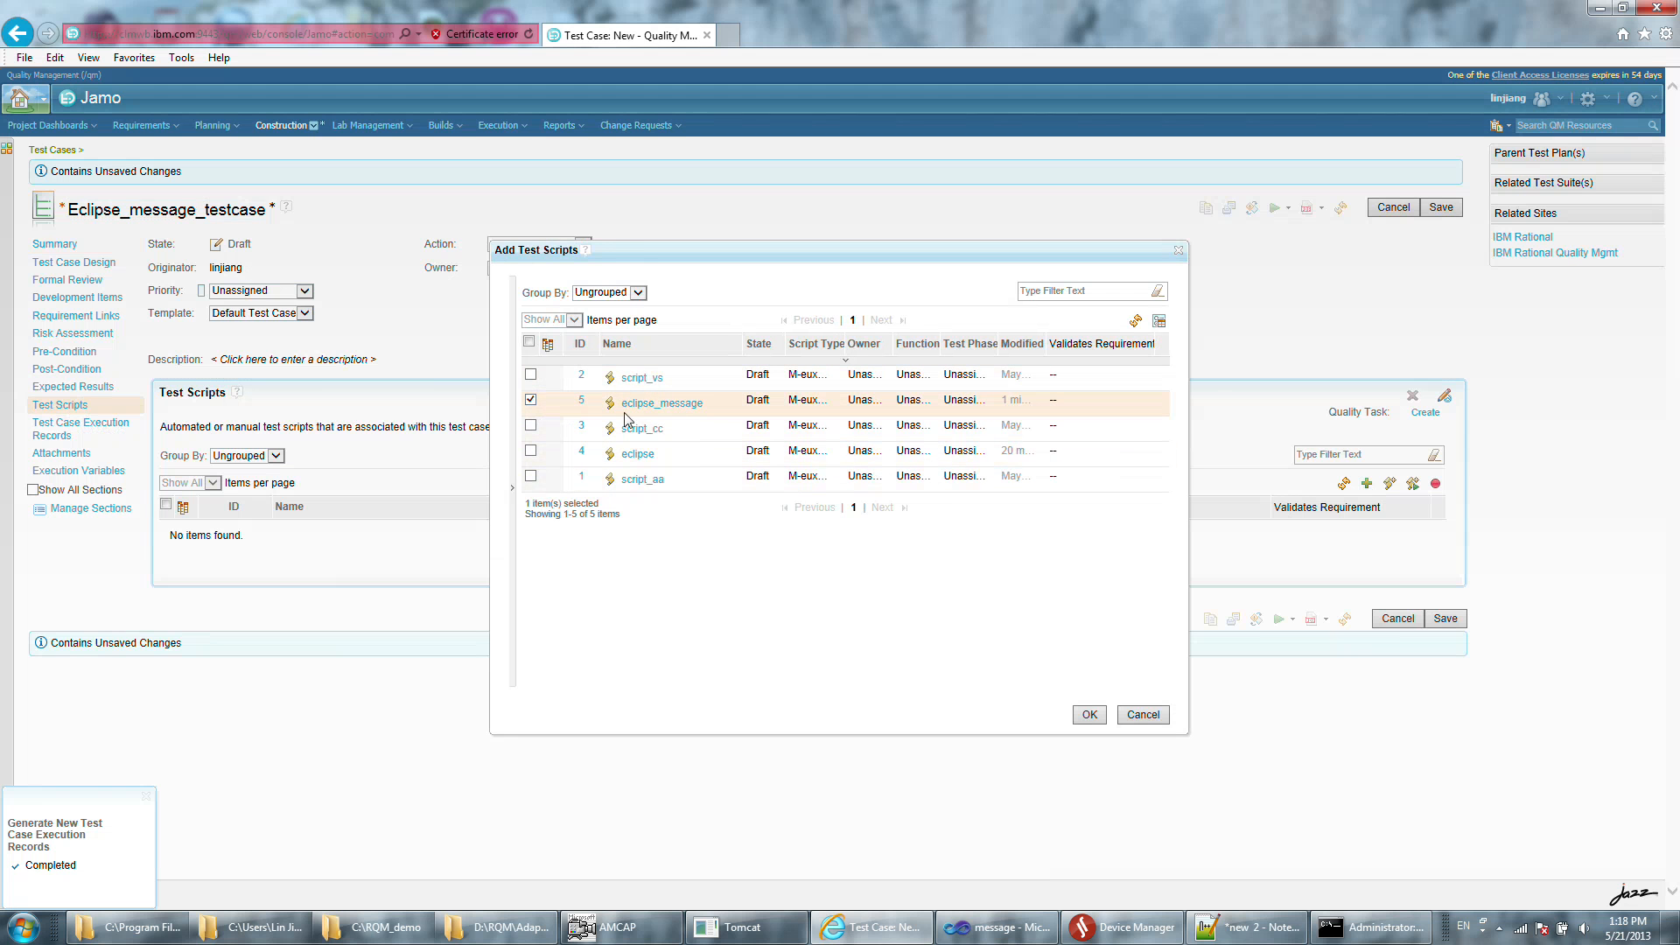
click(1090, 714)
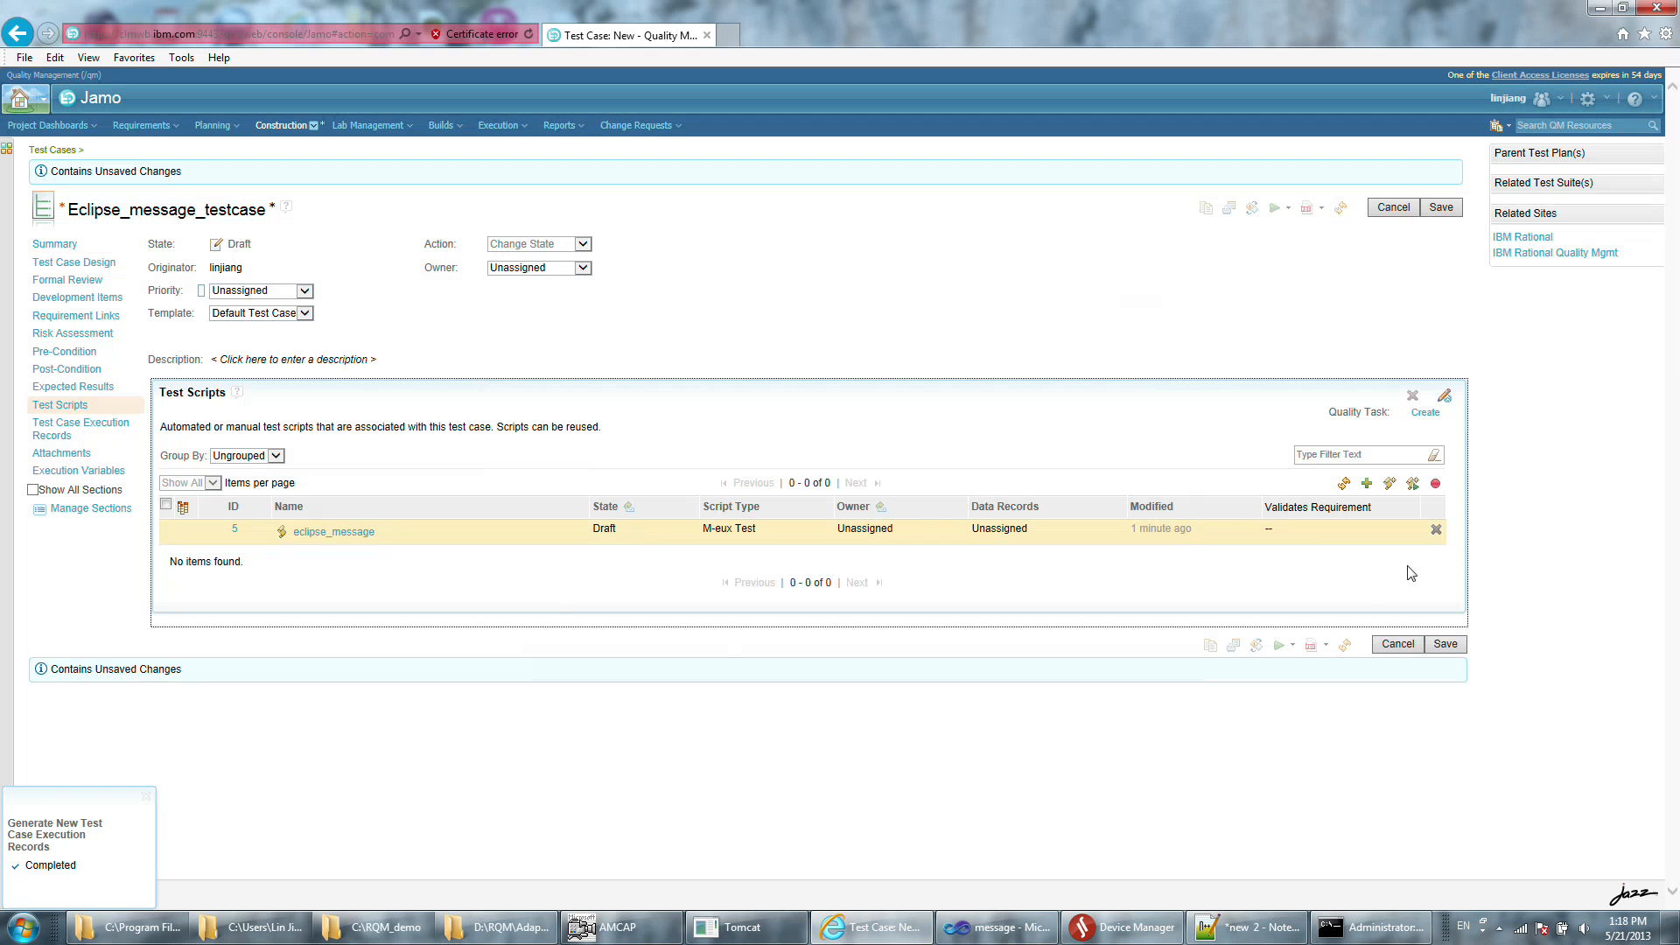
click(70, 430)
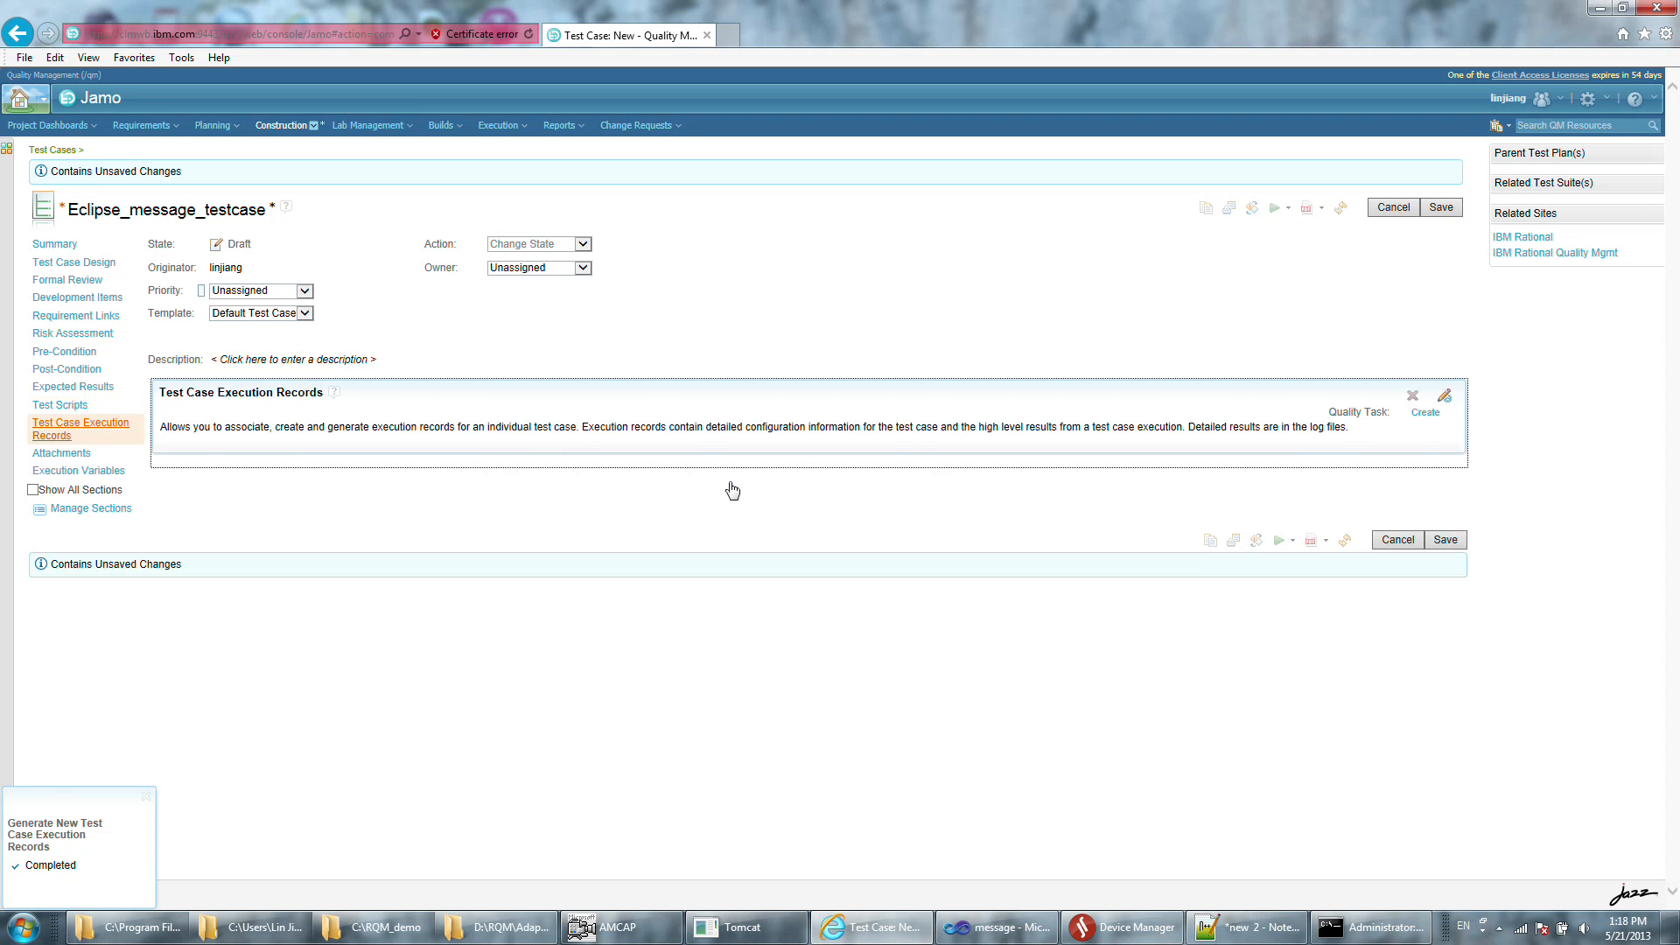
click(1445, 619)
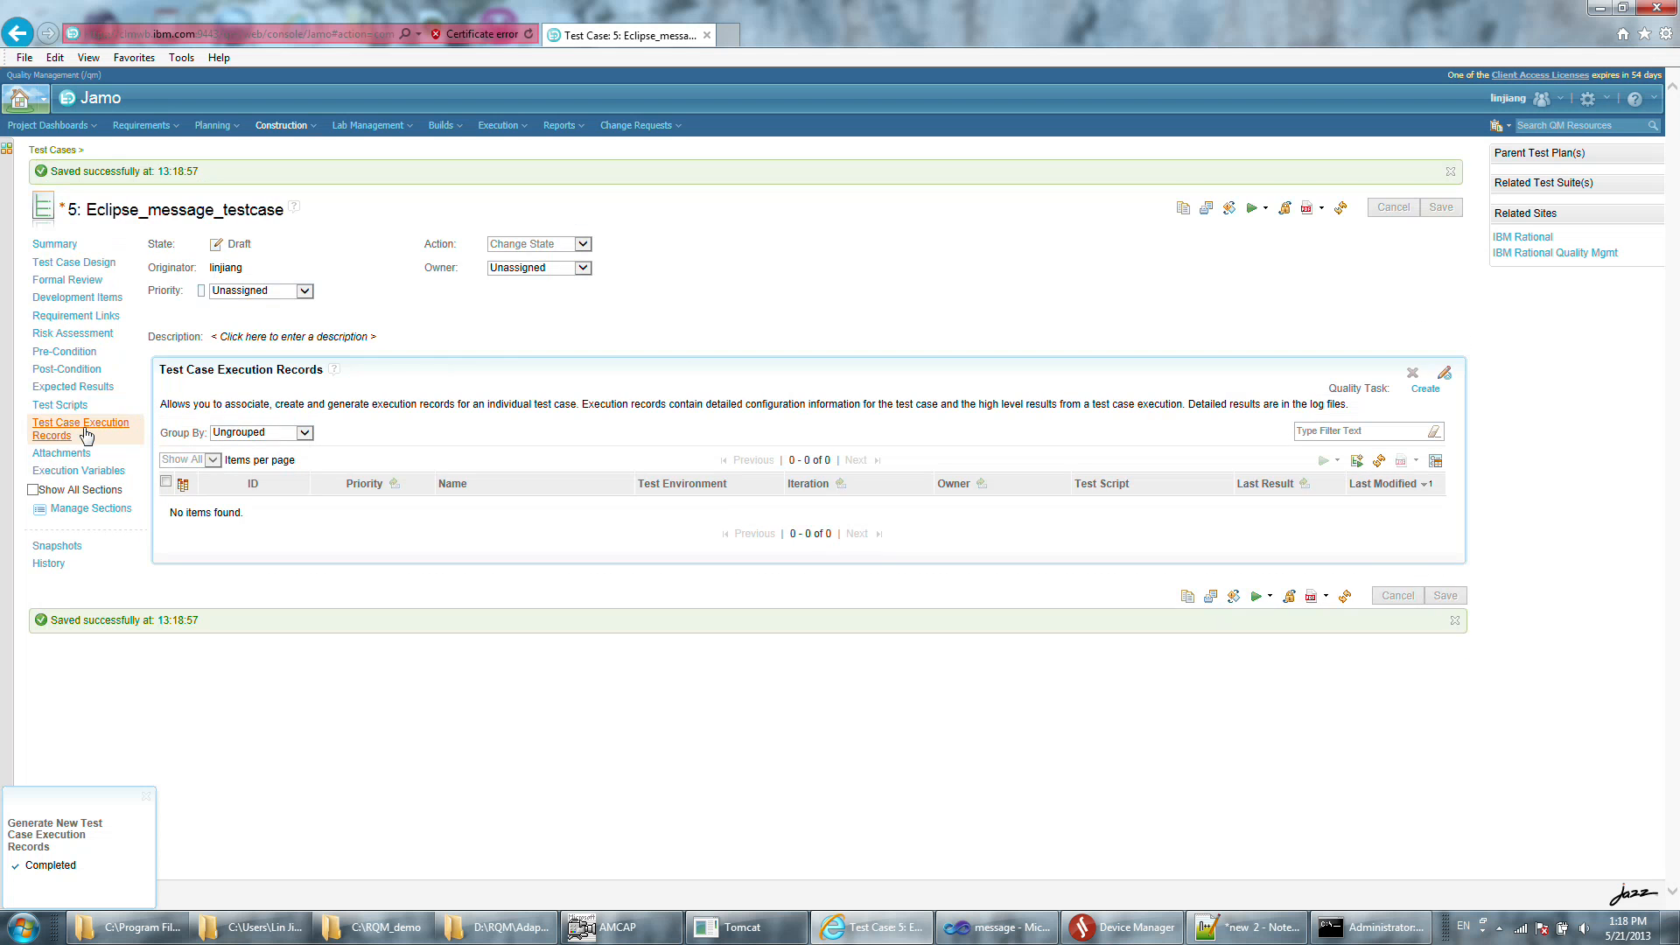
Generate a test case execution record for Eclipse_message_testcase with a newly generated Chrome 10 test environment.
click(81, 430)
click(1355, 465)
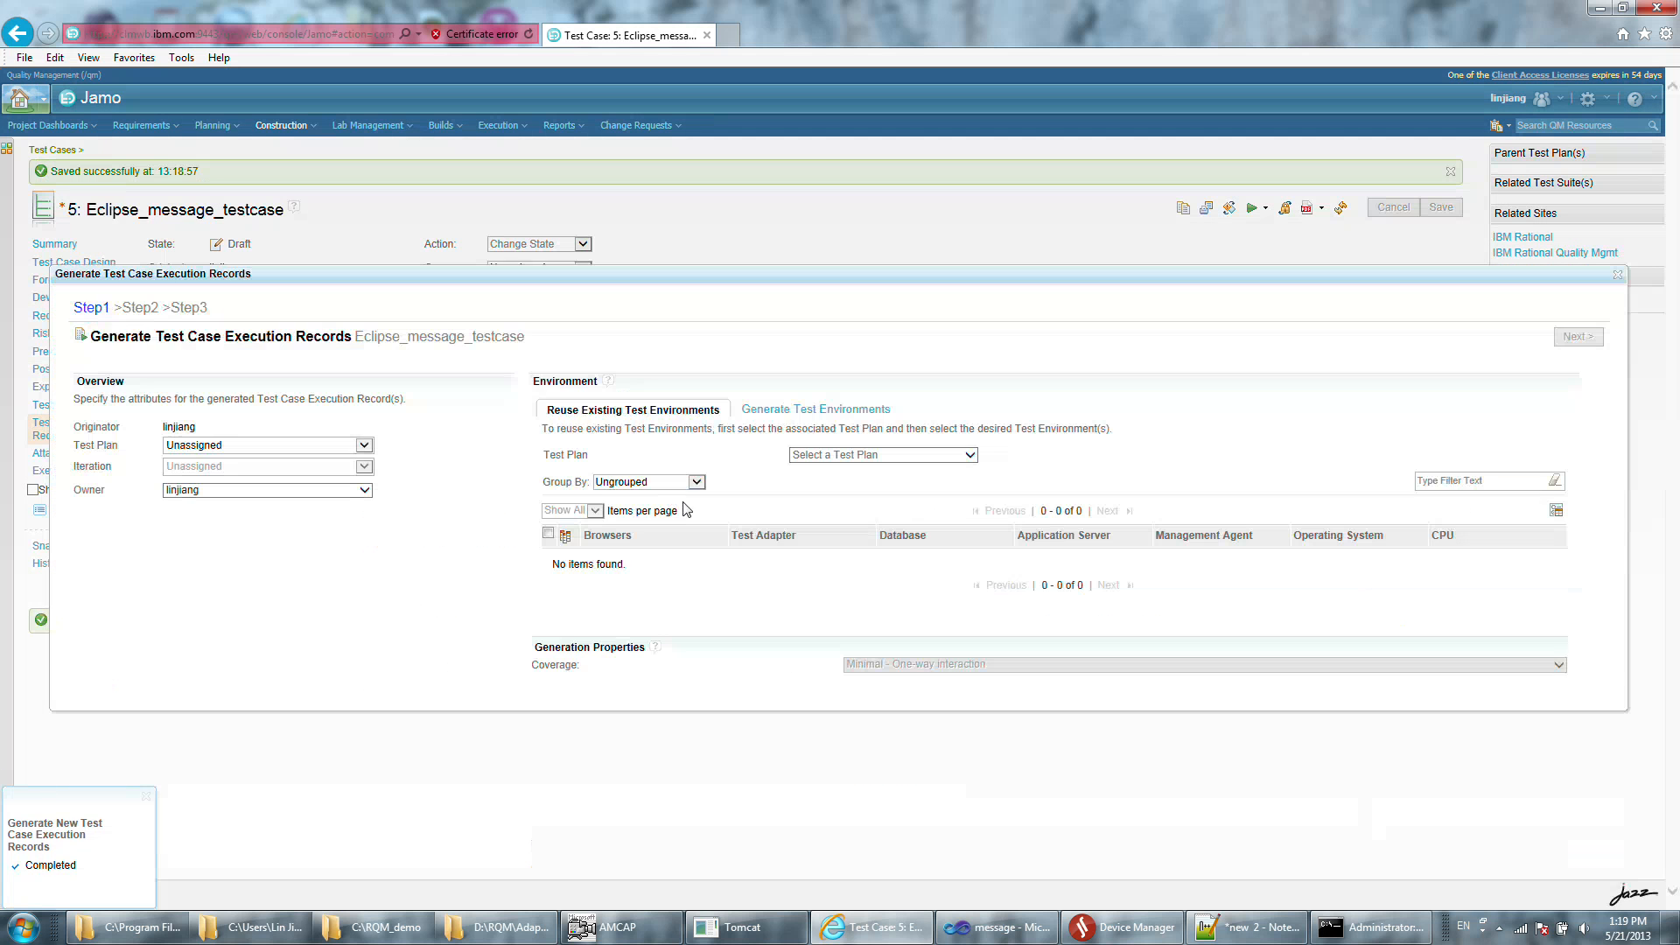
click(822, 409)
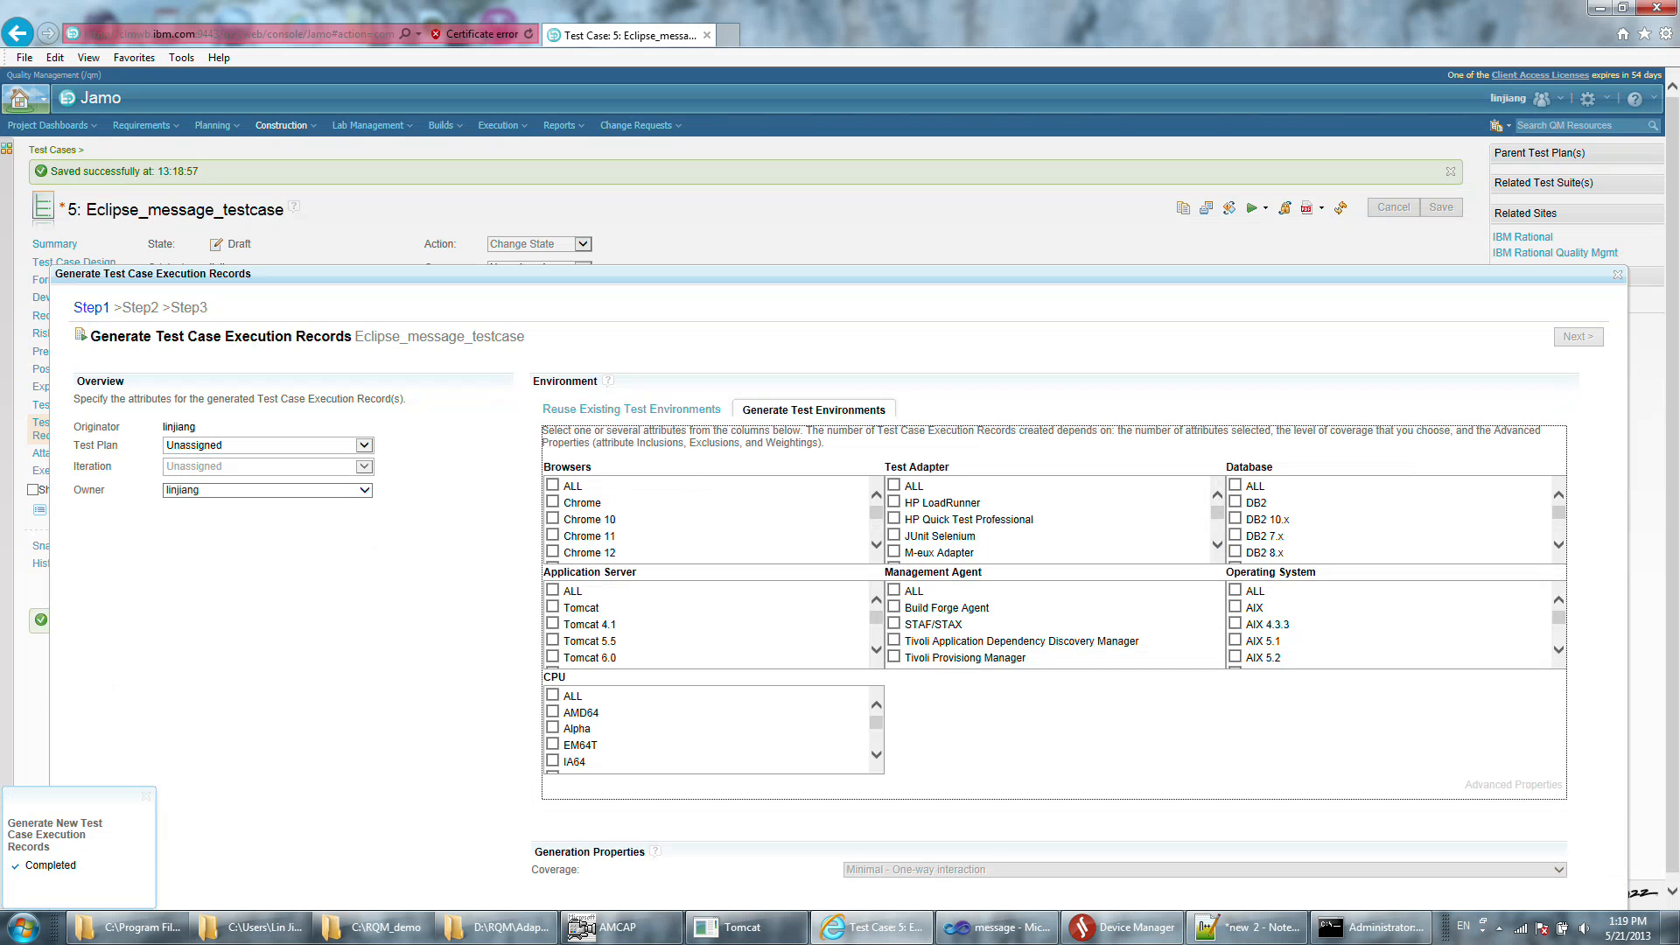
click(554, 520)
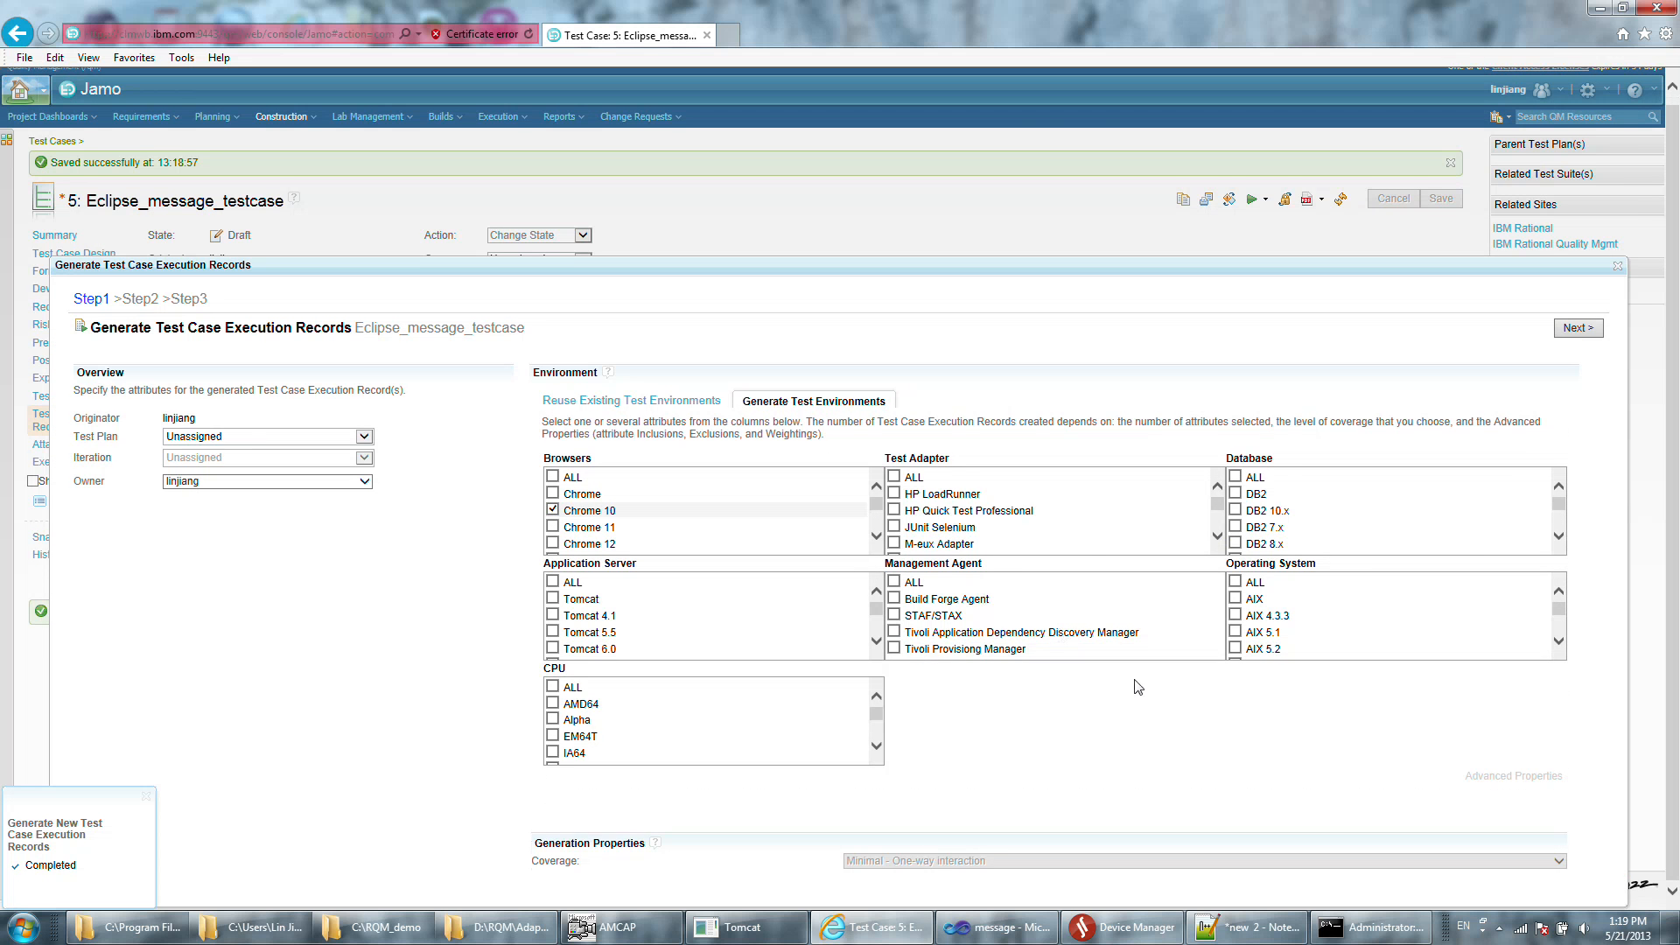
click(1577, 238)
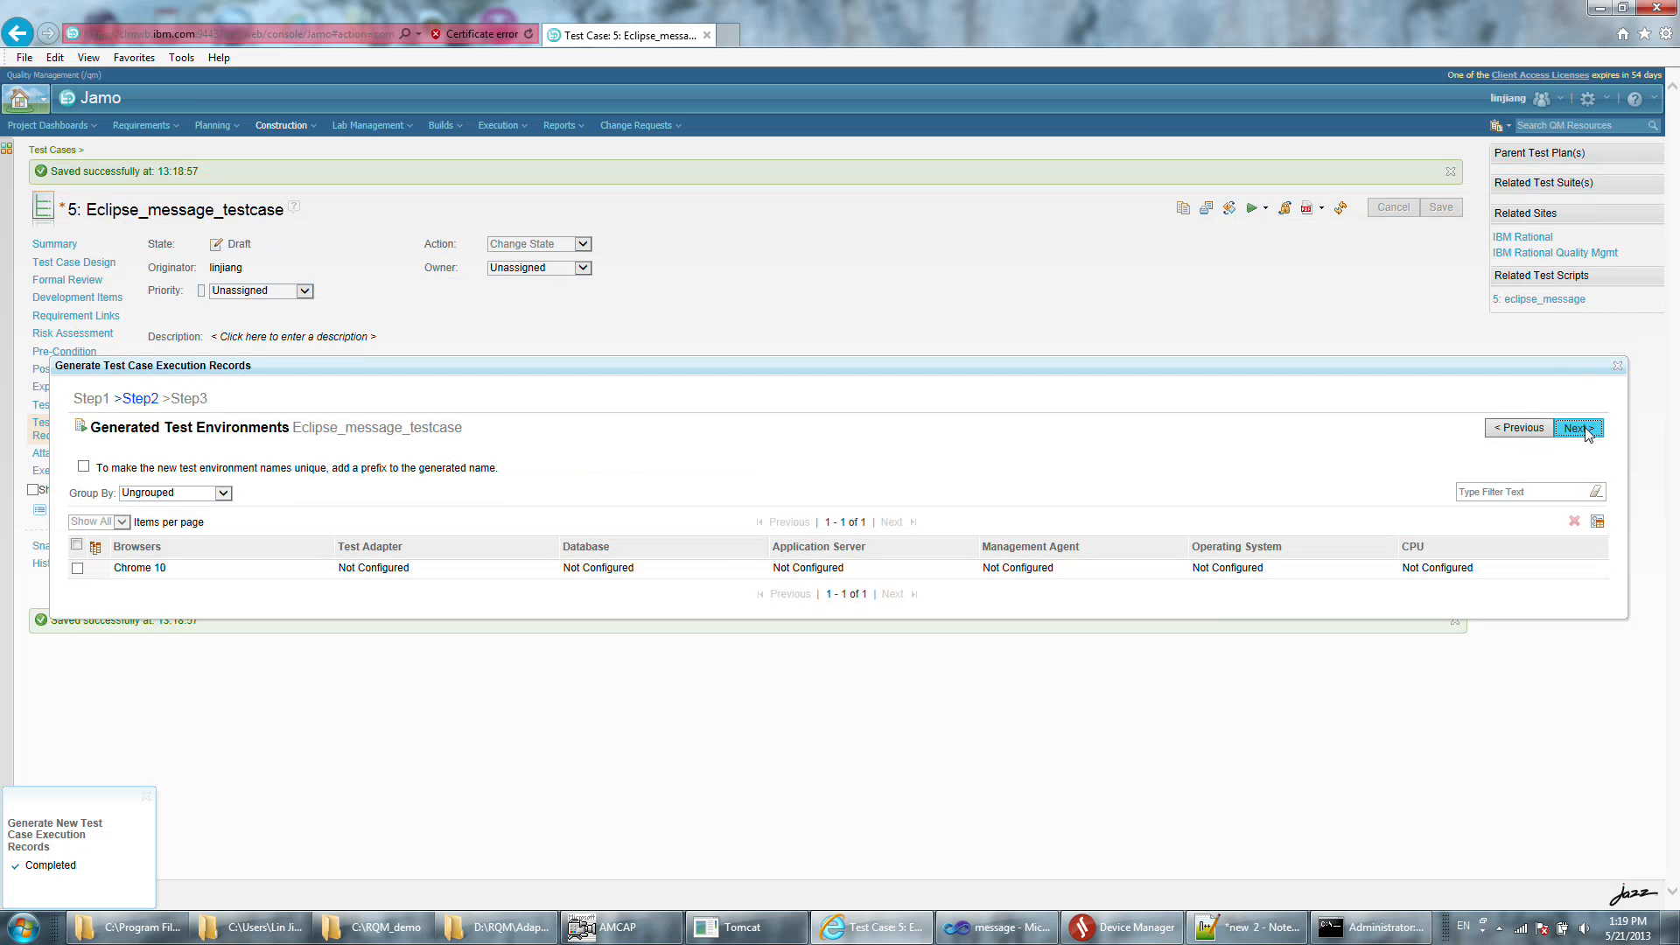
click(1579, 426)
click(1579, 426)
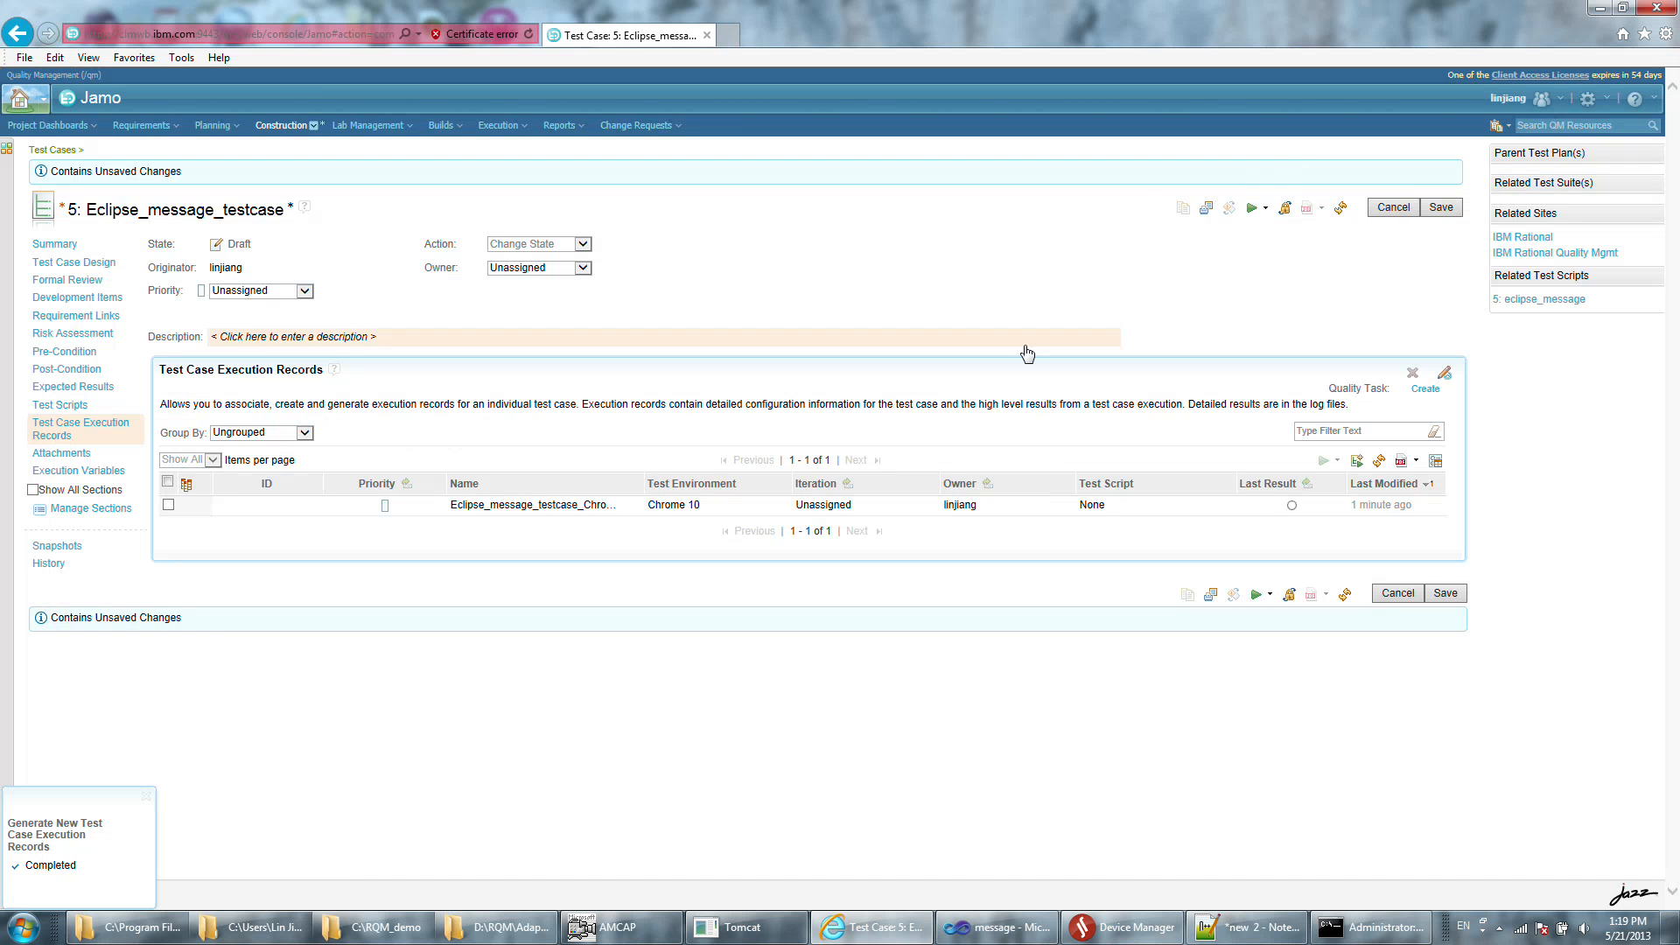
Switch to Device Manager and check the connected testing tools and connected devices.
click(1132, 926)
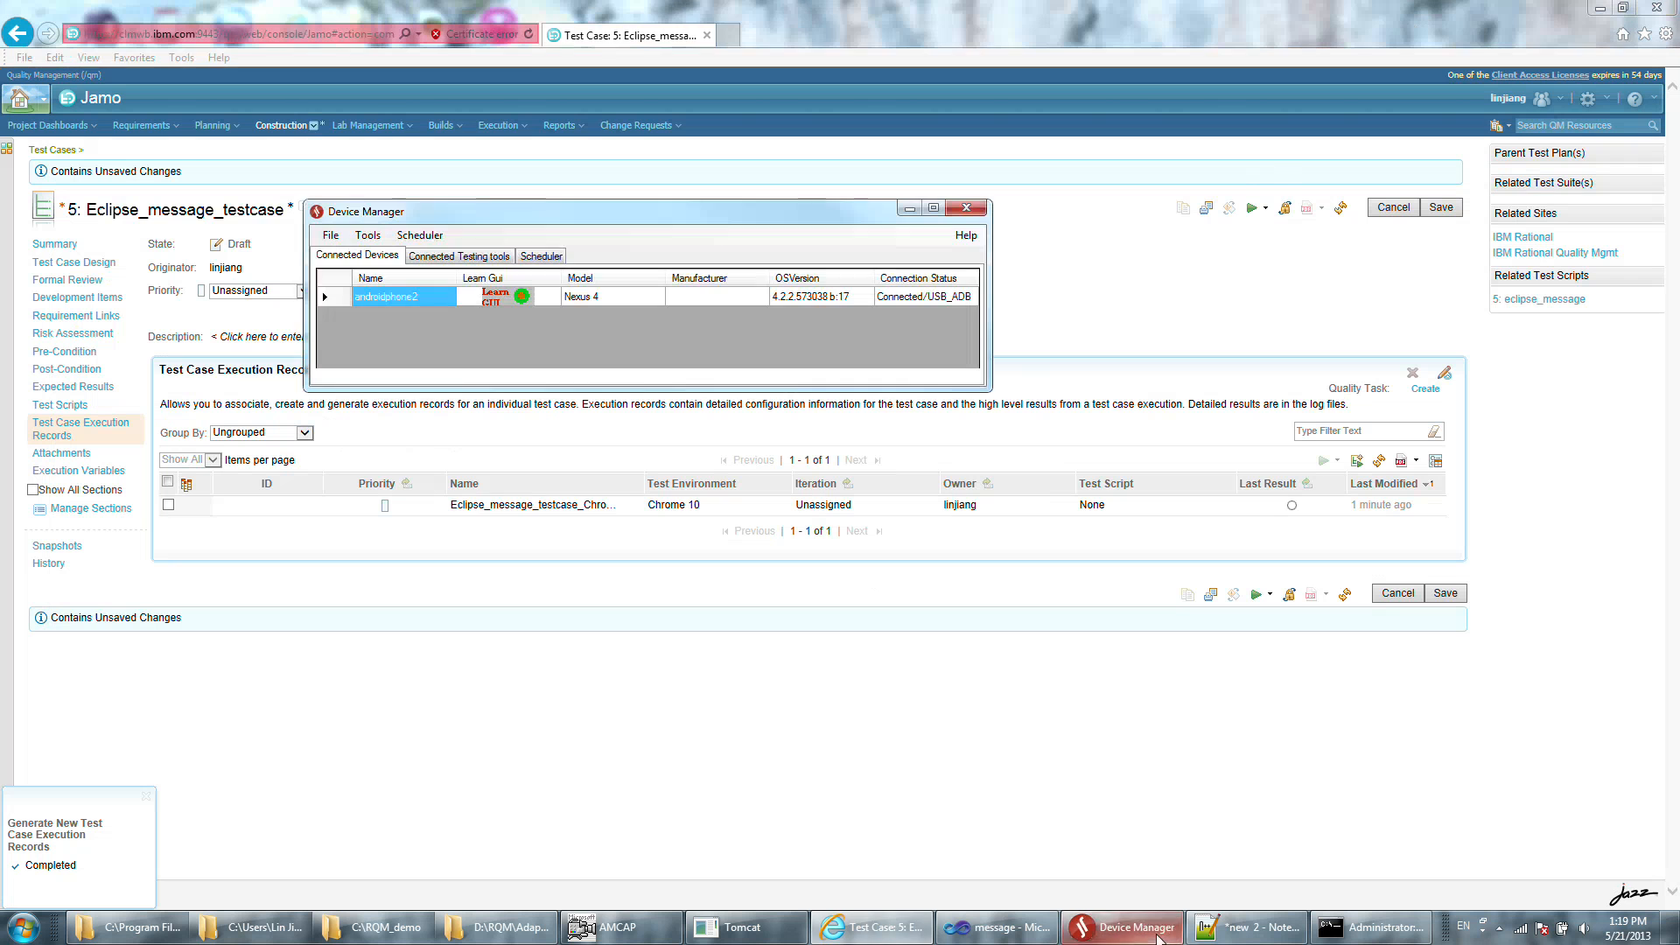
click(449, 255)
click(360, 257)
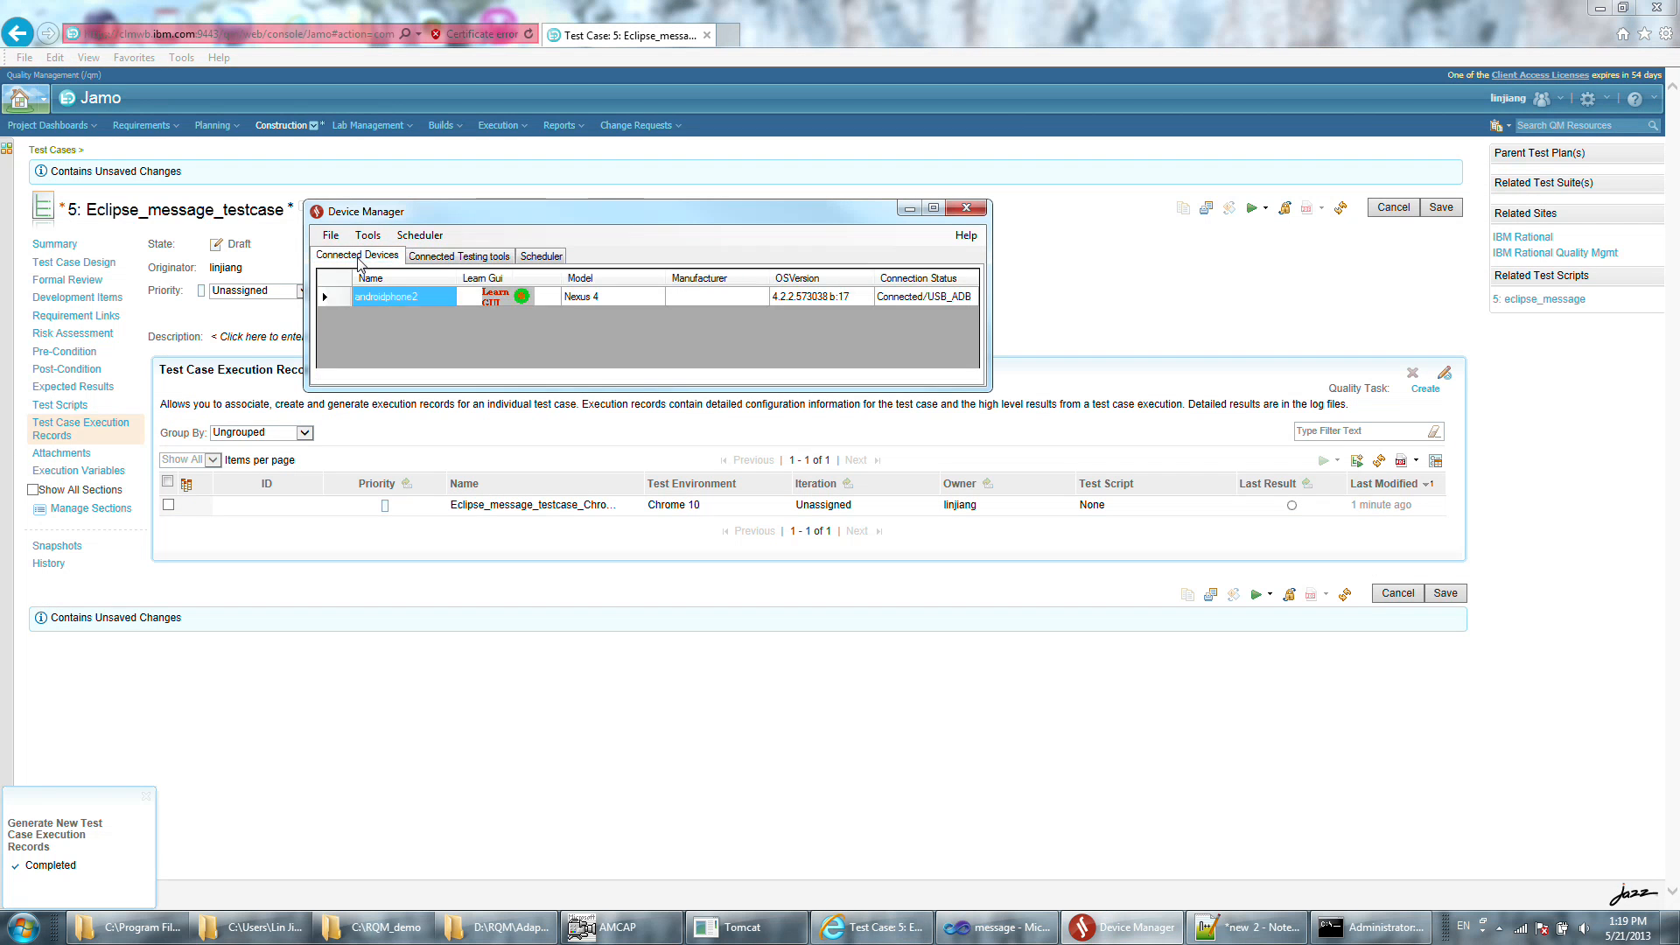
drag(709, 208, 672, 210)
Run Eclipse_message_testcase as a new execution record with the eclipse_message script on jaw-pc's RFRS M-eux Test Adapter.
click(1265, 208)
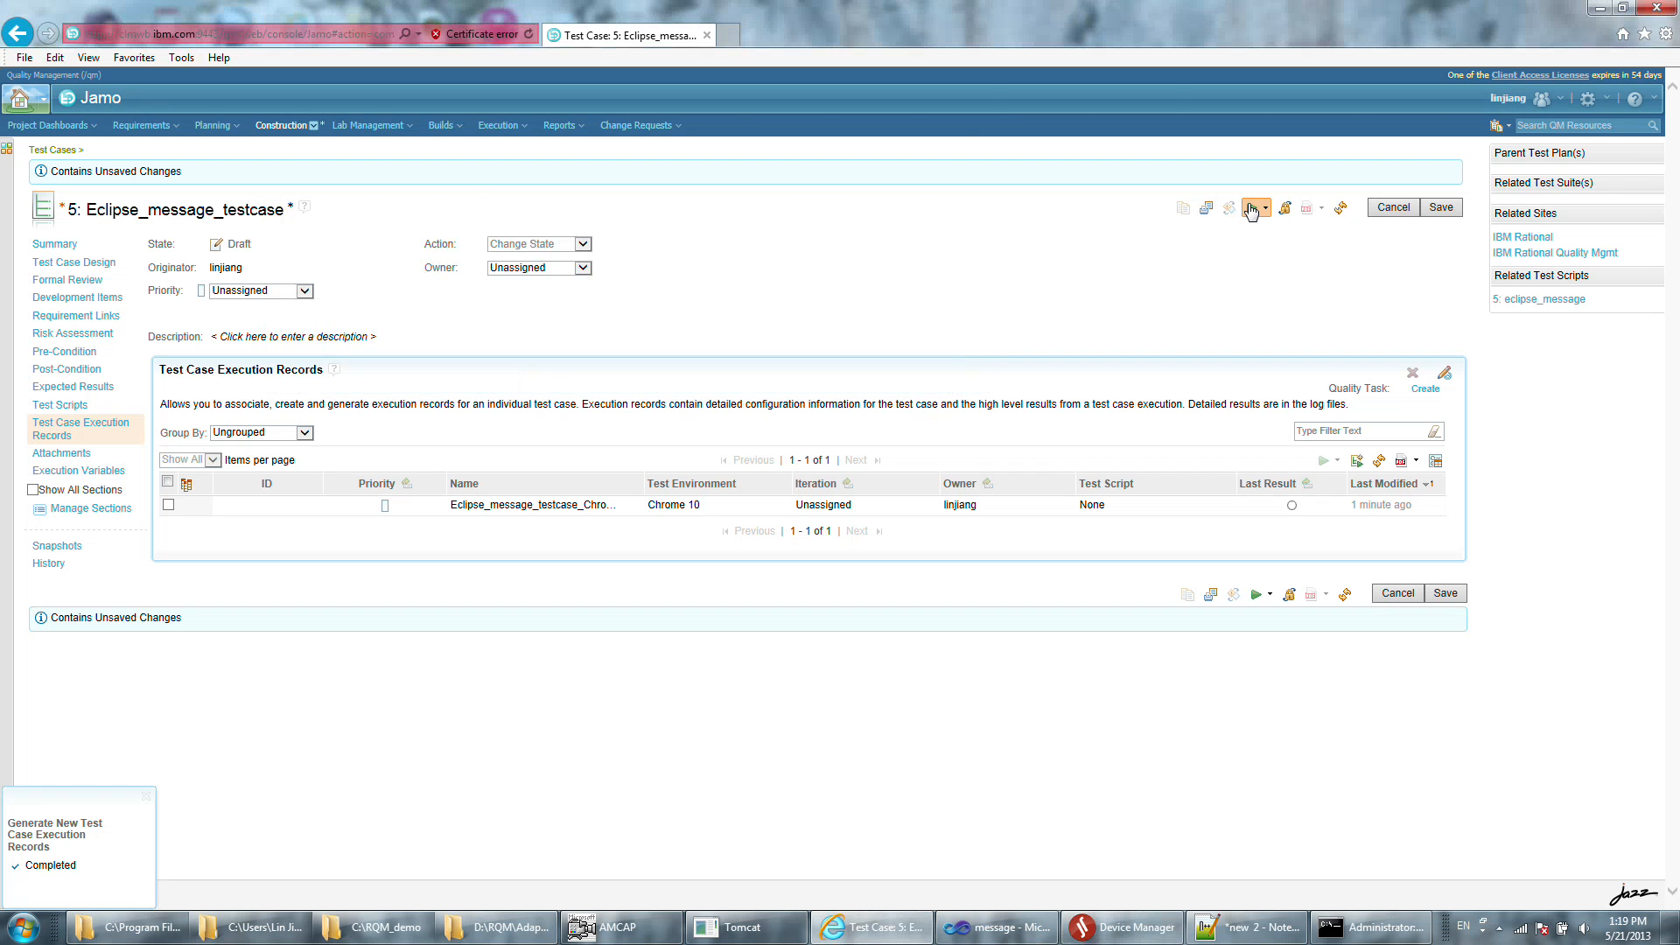
click(1270, 229)
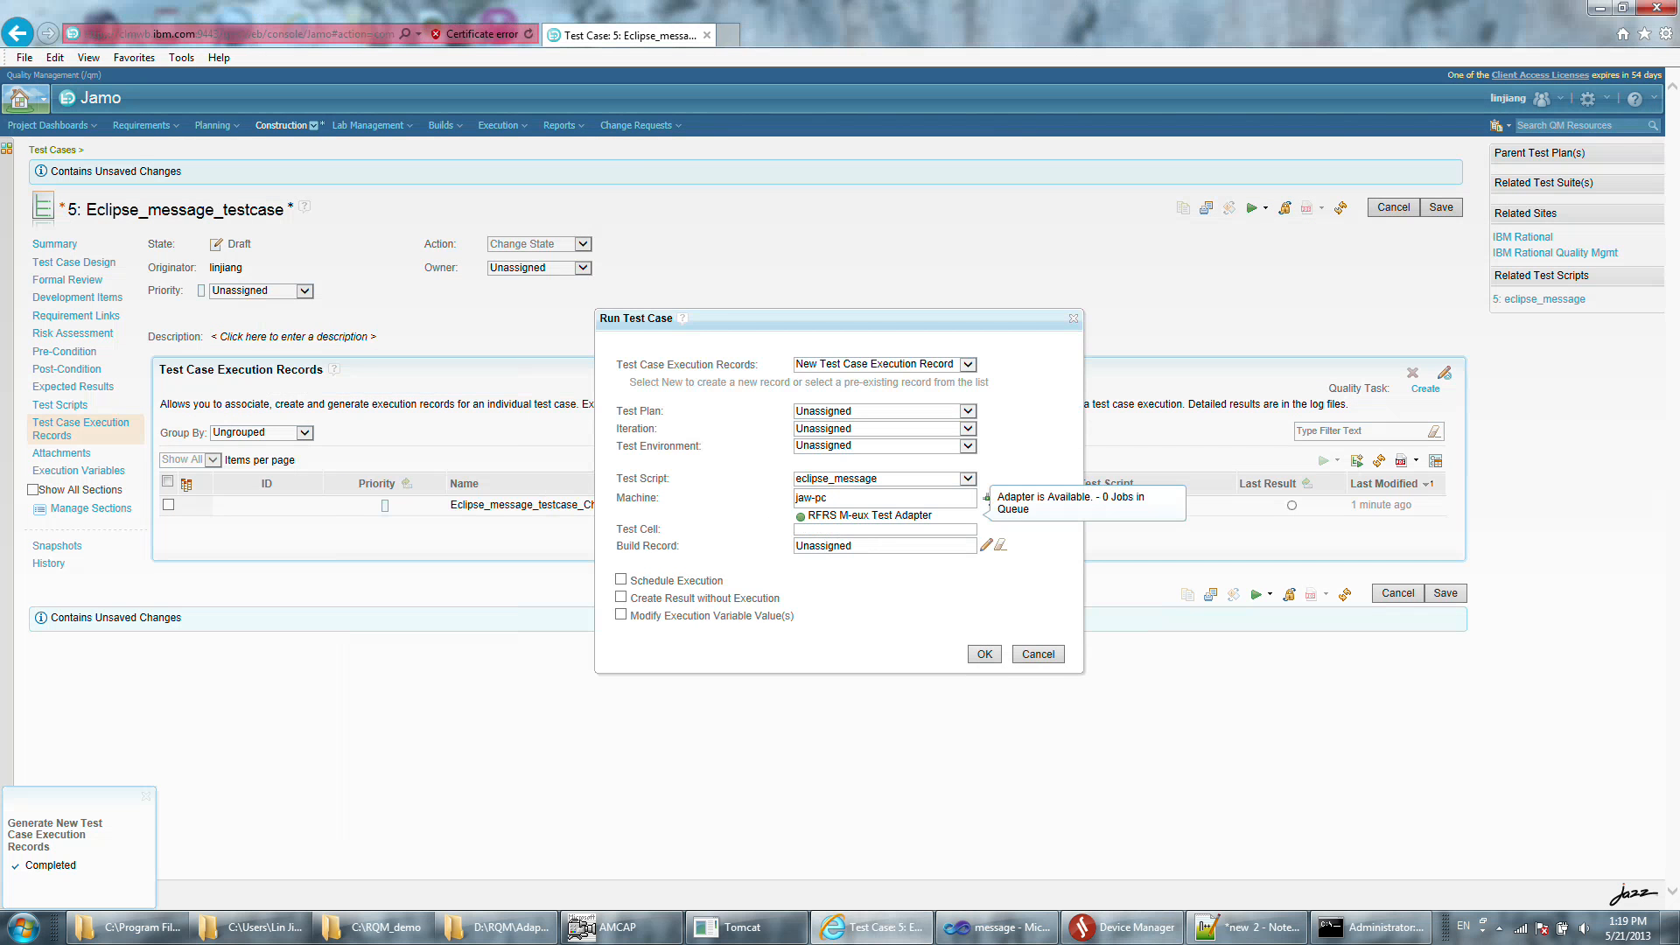
click(986, 655)
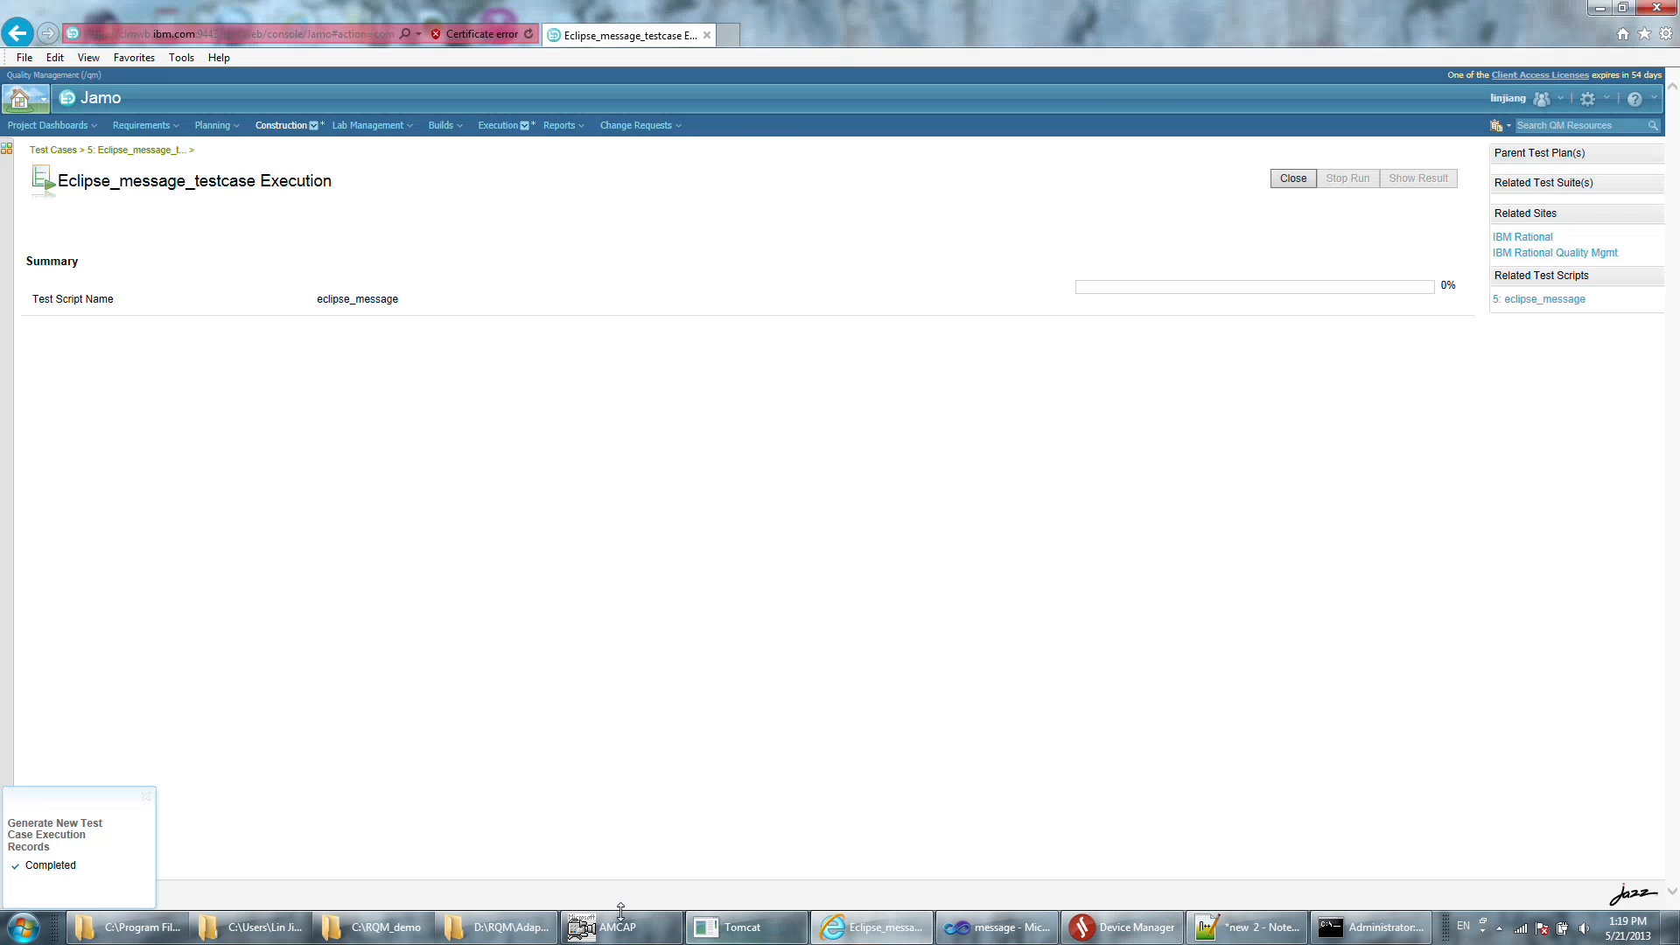
Watch the test run on the phone in AMCAP and Device Manager's connected testing tools, then return to the execution page.
click(613, 936)
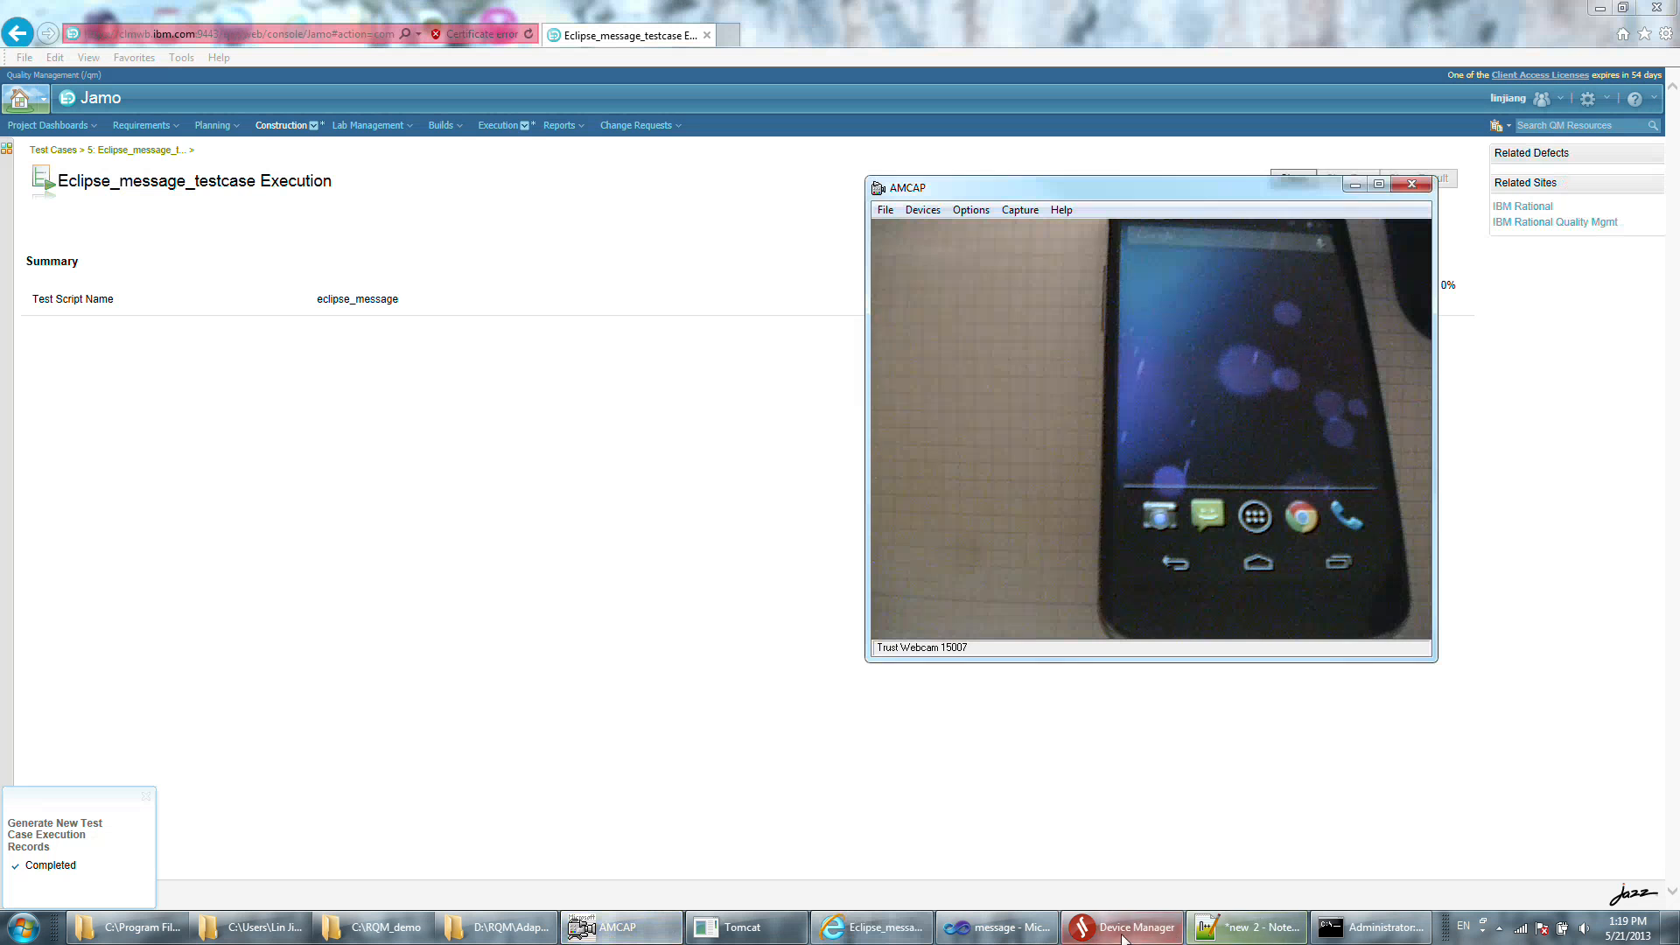
click(1124, 928)
drag(555, 213, 448, 215)
click(323, 259)
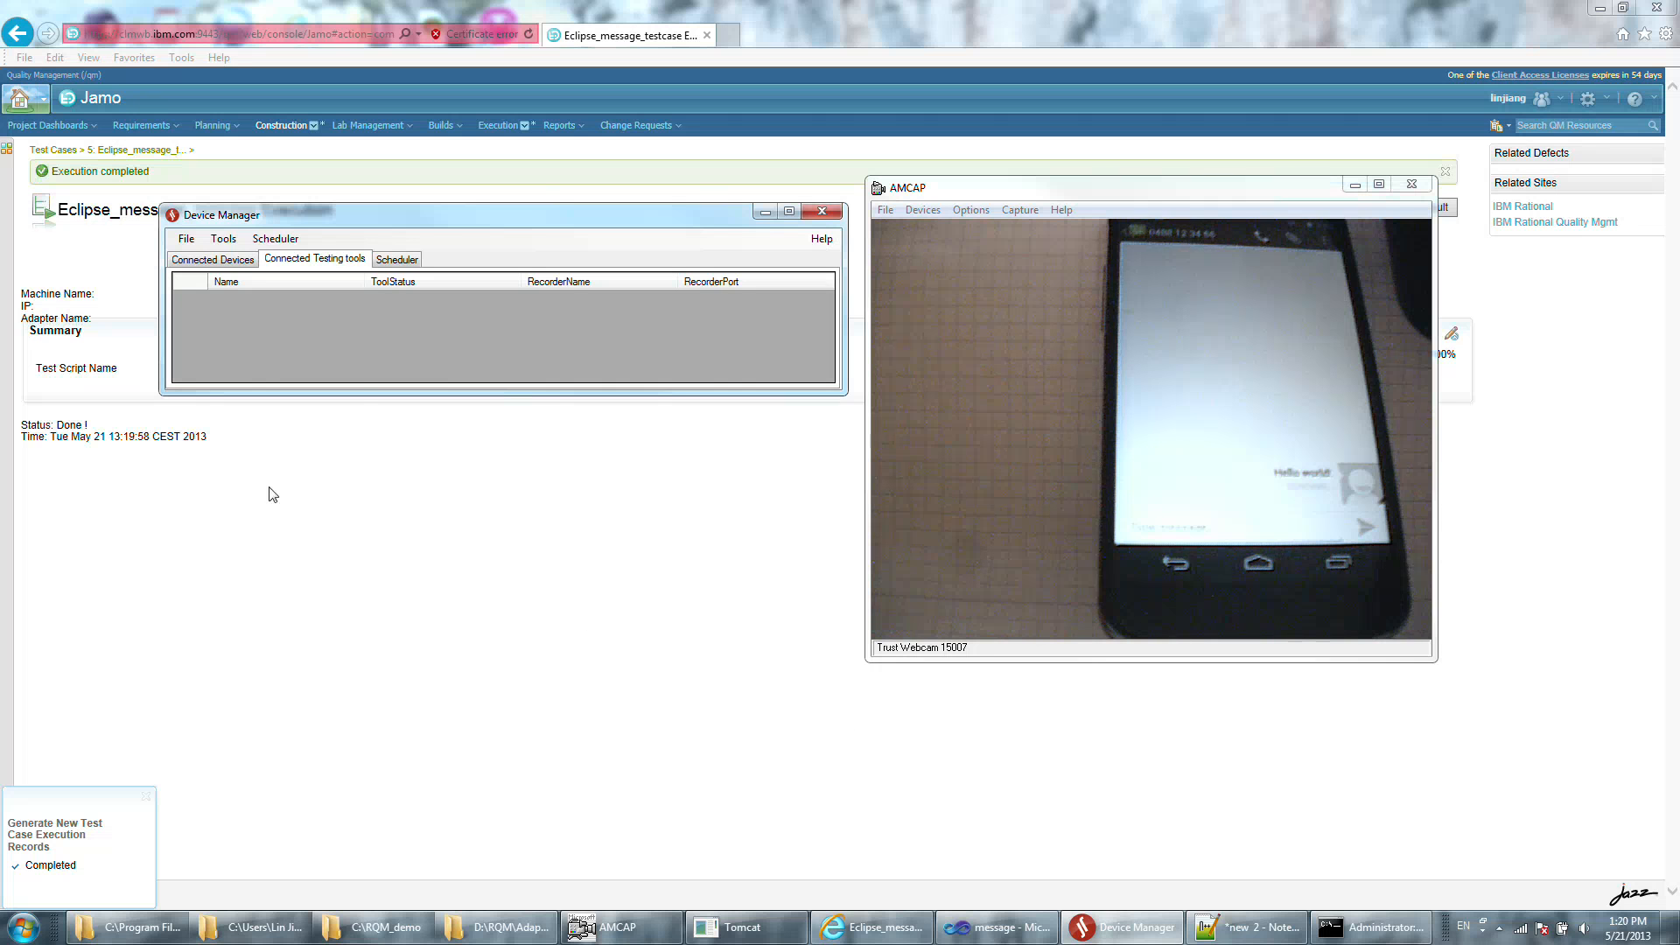
click(468, 548)
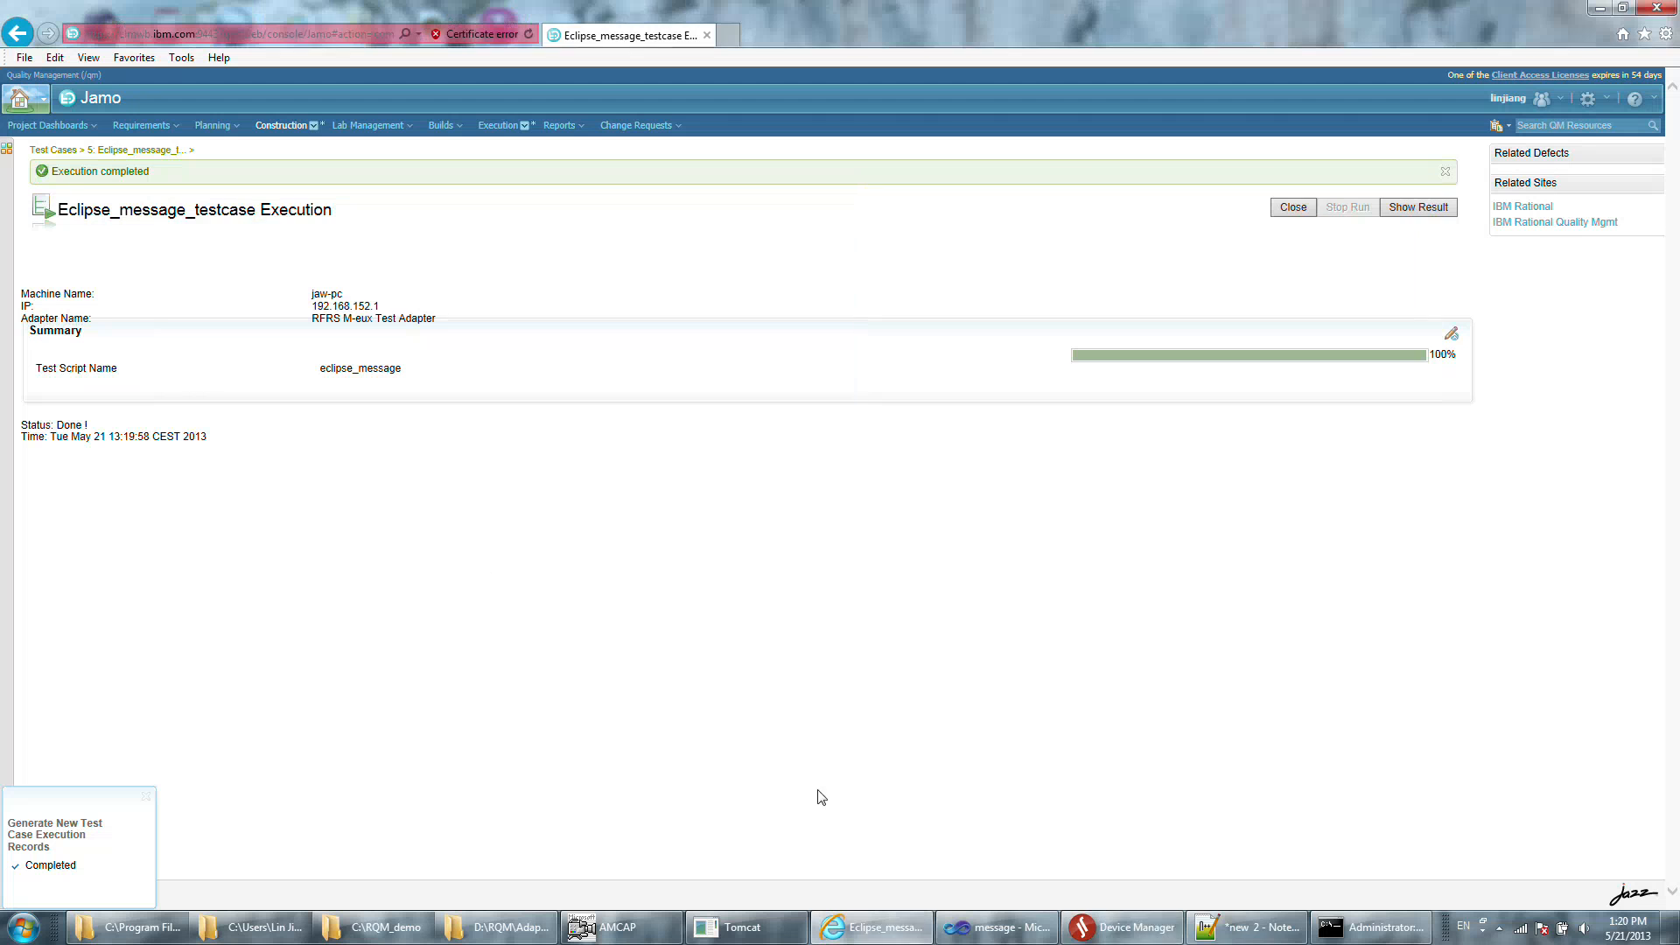
Switch to the message solution in Visual Studio and review the UserScript.cs code and the device connected in Device Manager.
click(1047, 938)
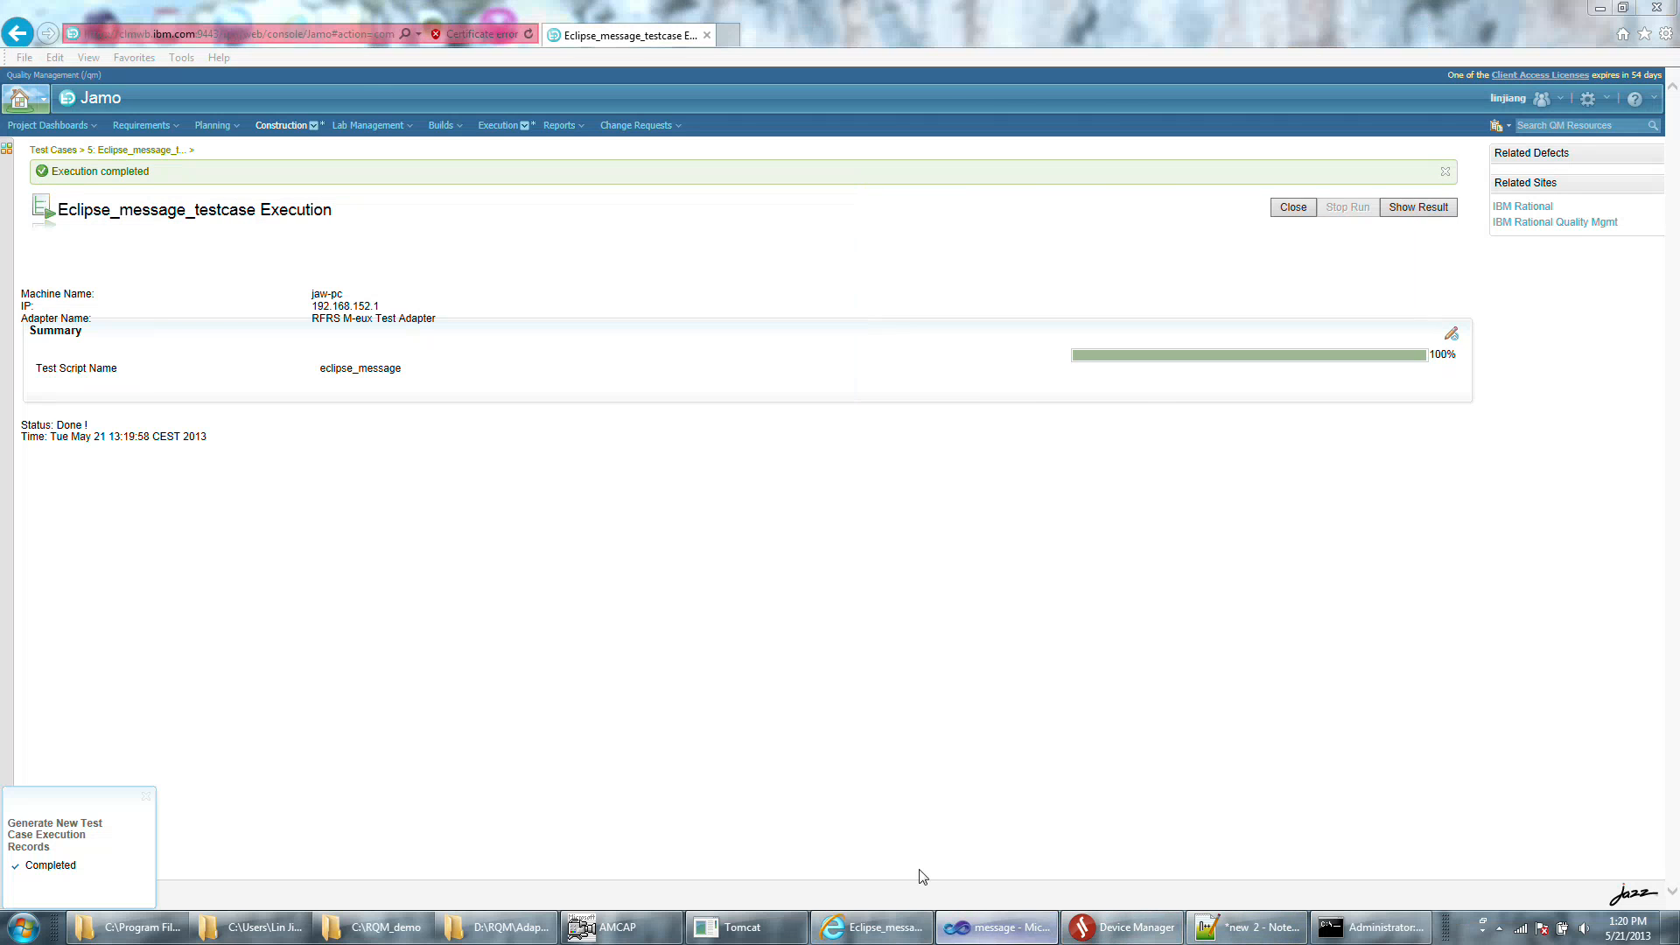
click(89, 430)
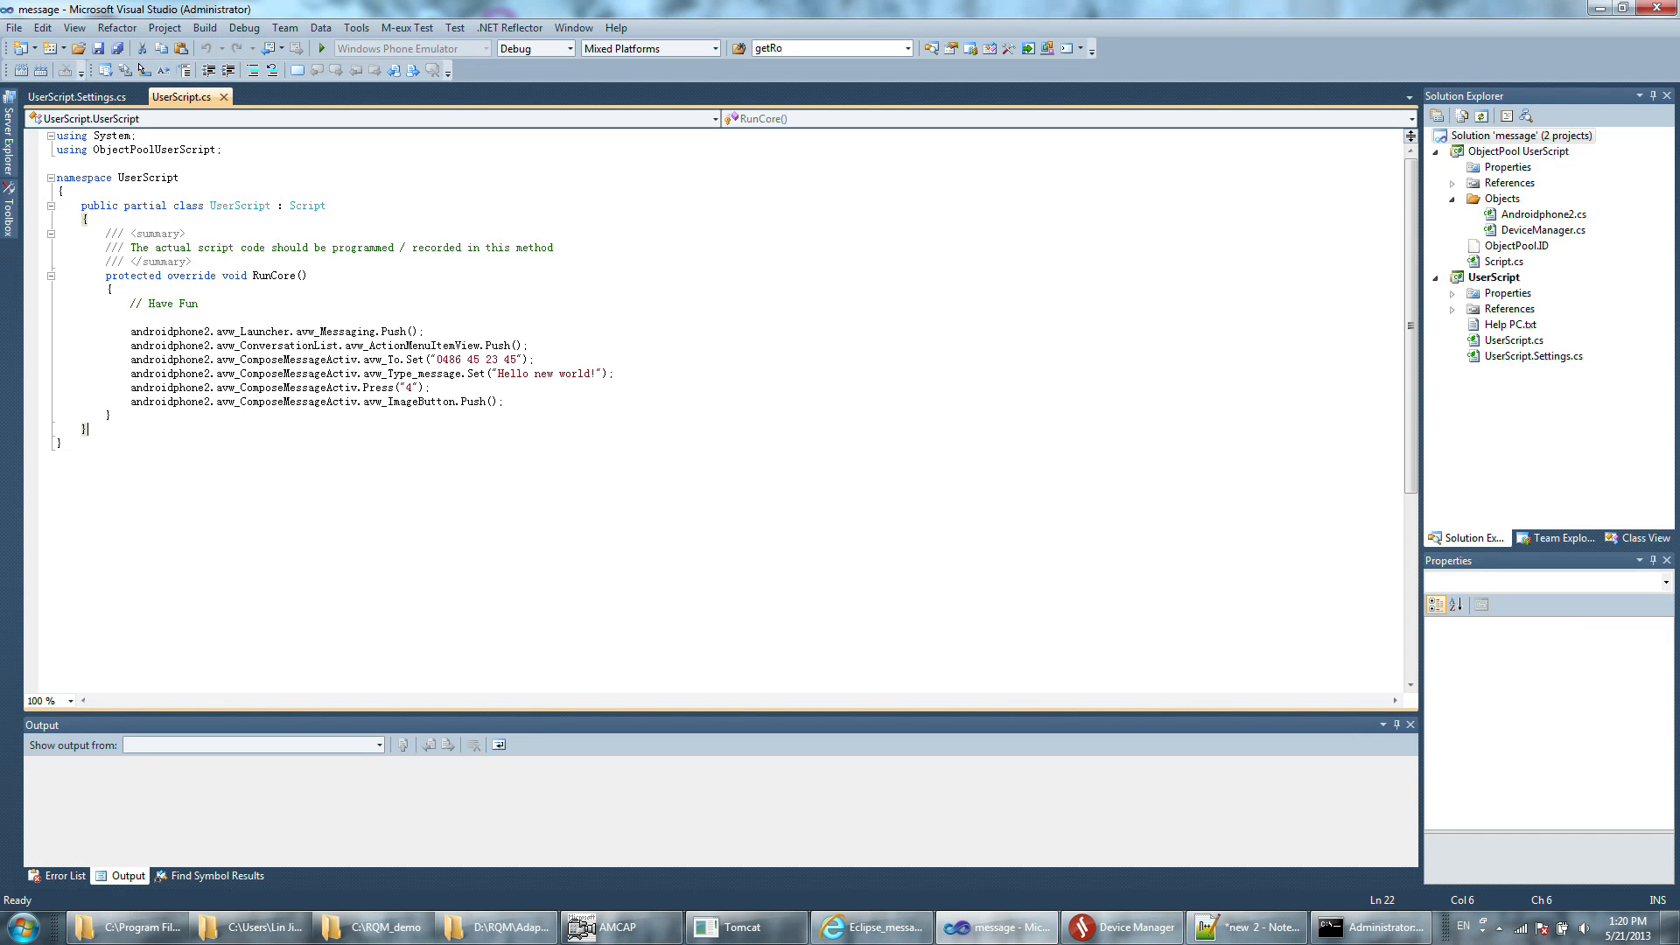
click(1124, 927)
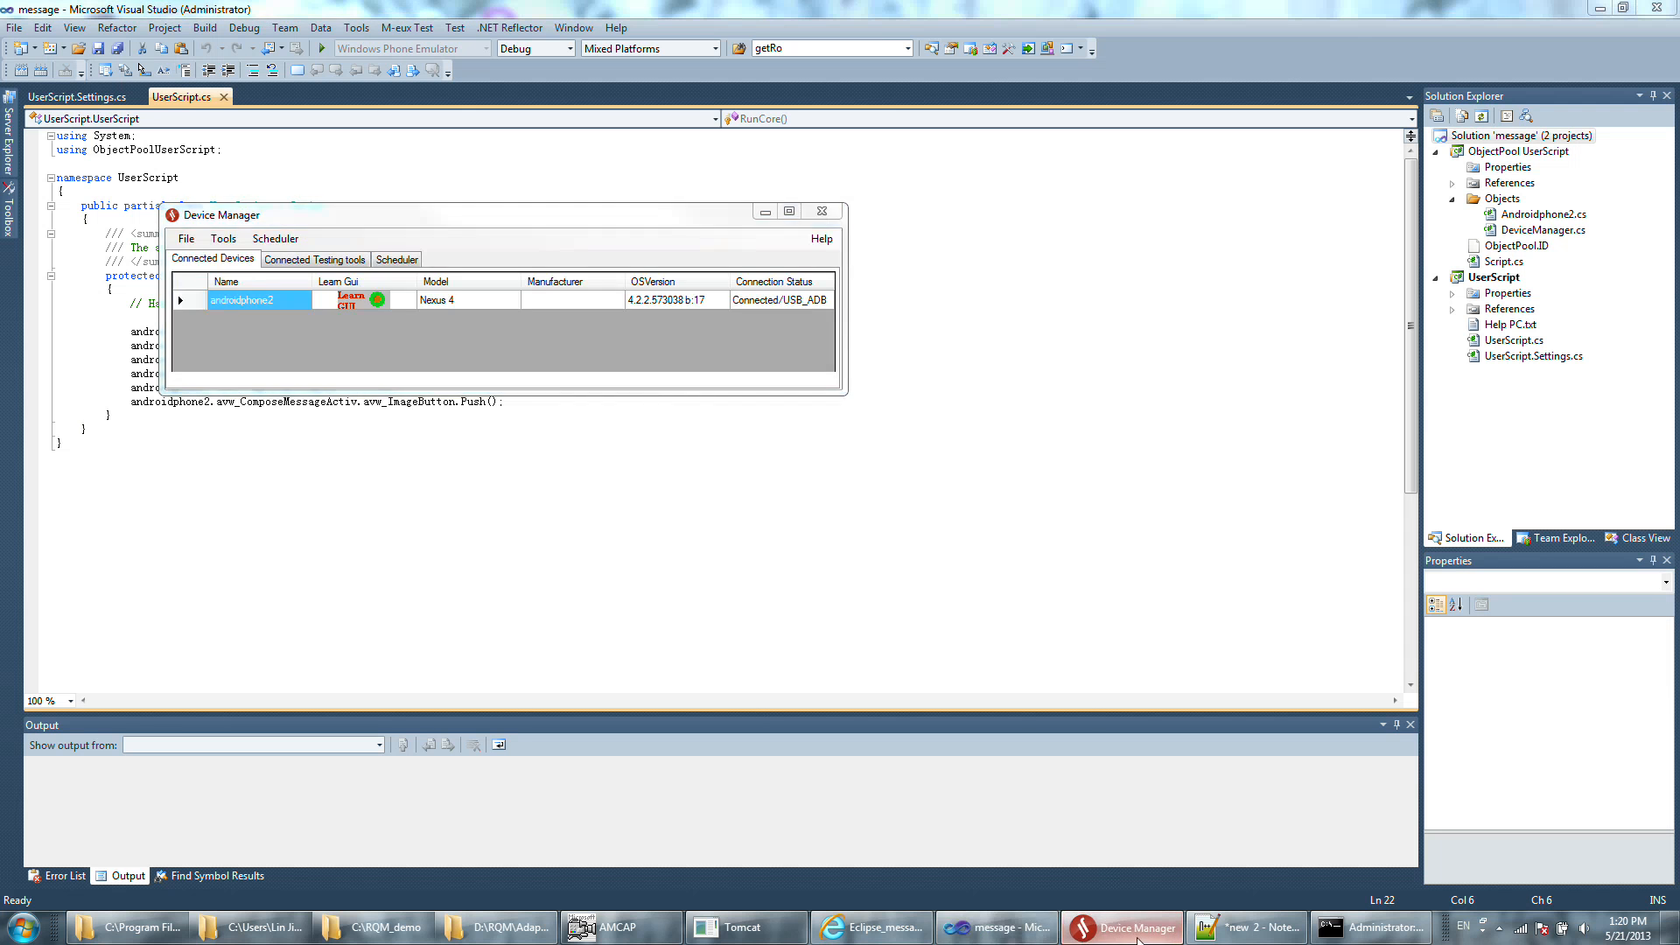
click(1138, 940)
click(443, 403)
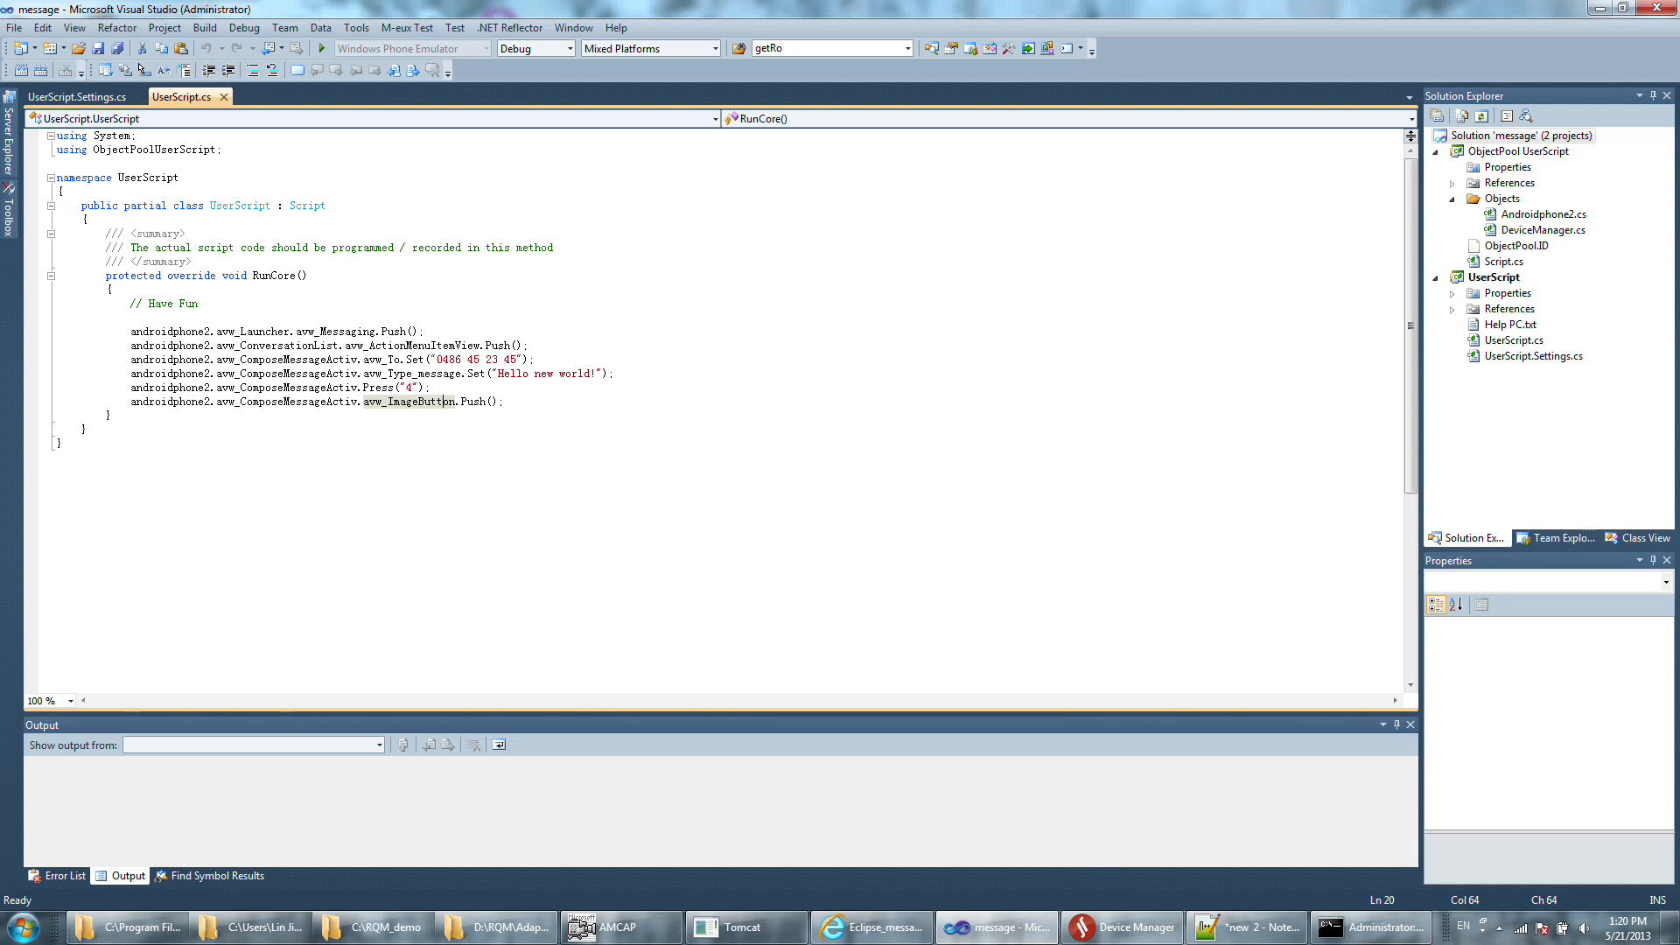
Copy the project folder path of ObjectPool UserScript and open that folder in Windows Explorer.
click(1485, 153)
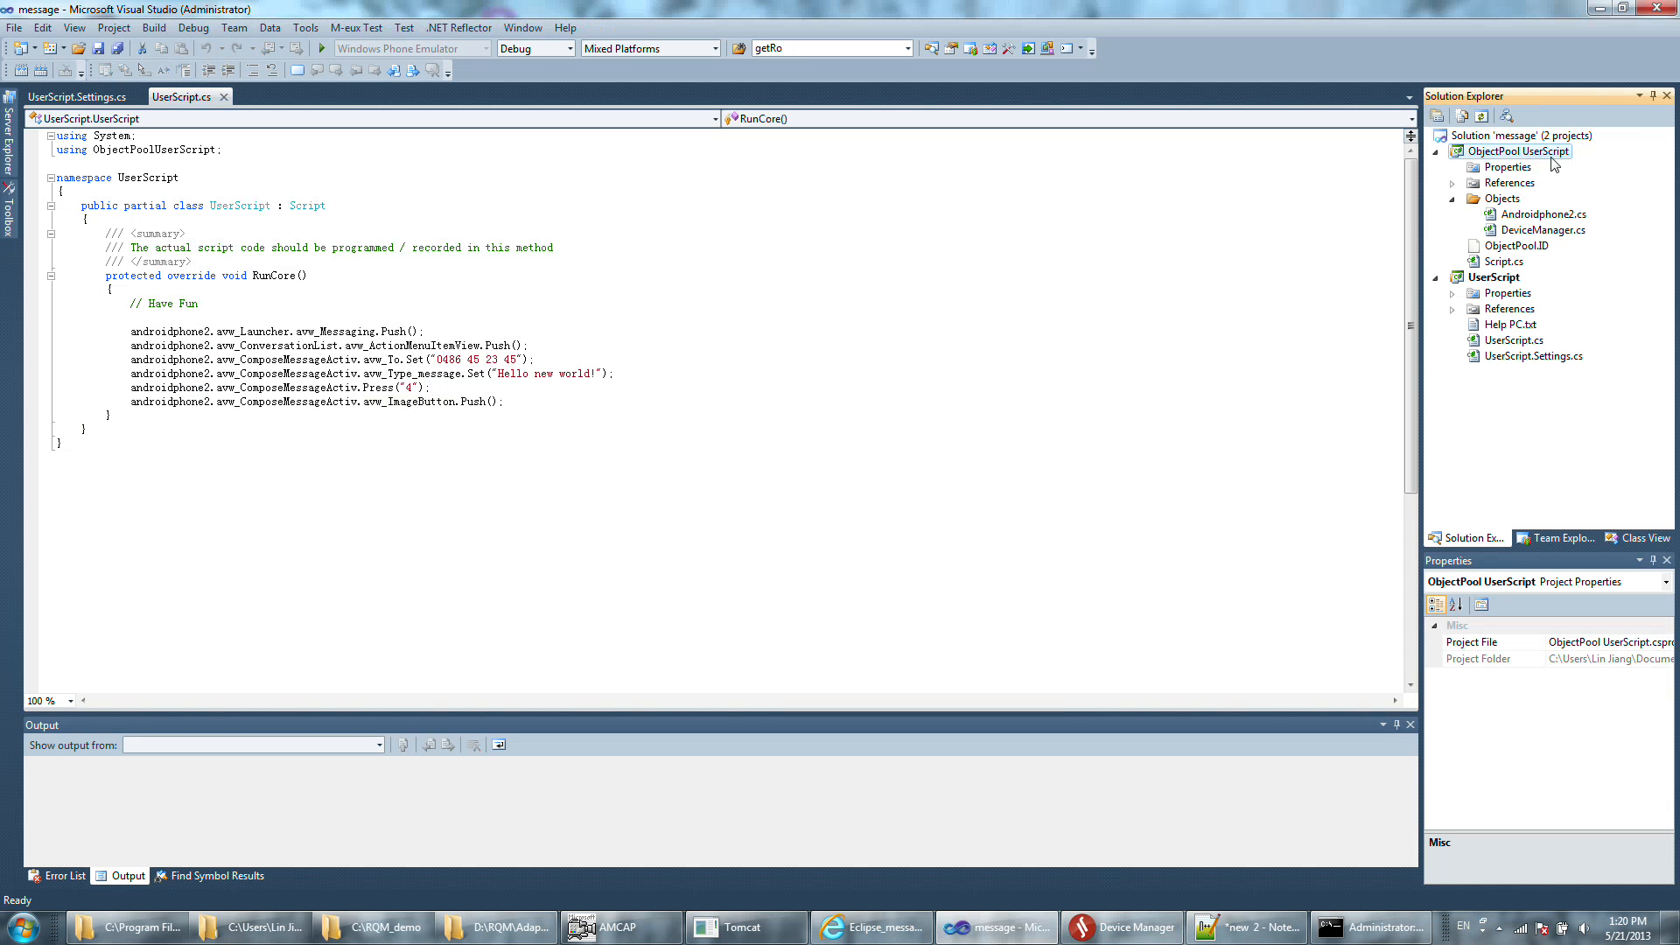
click(1586, 659)
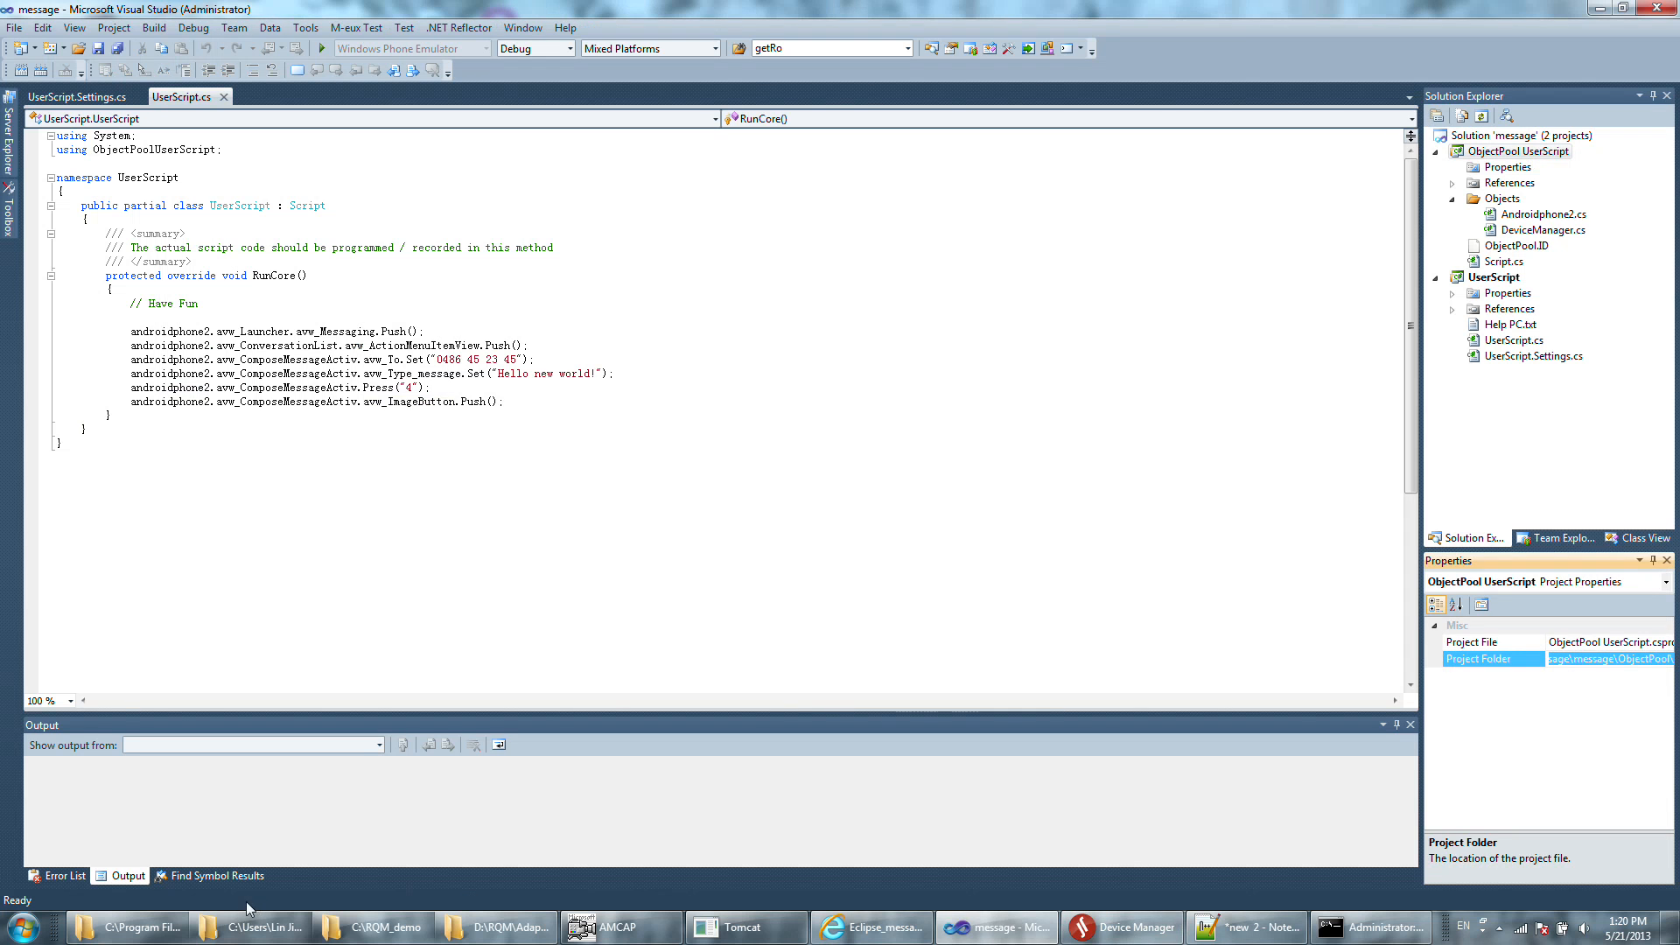
click(24, 926)
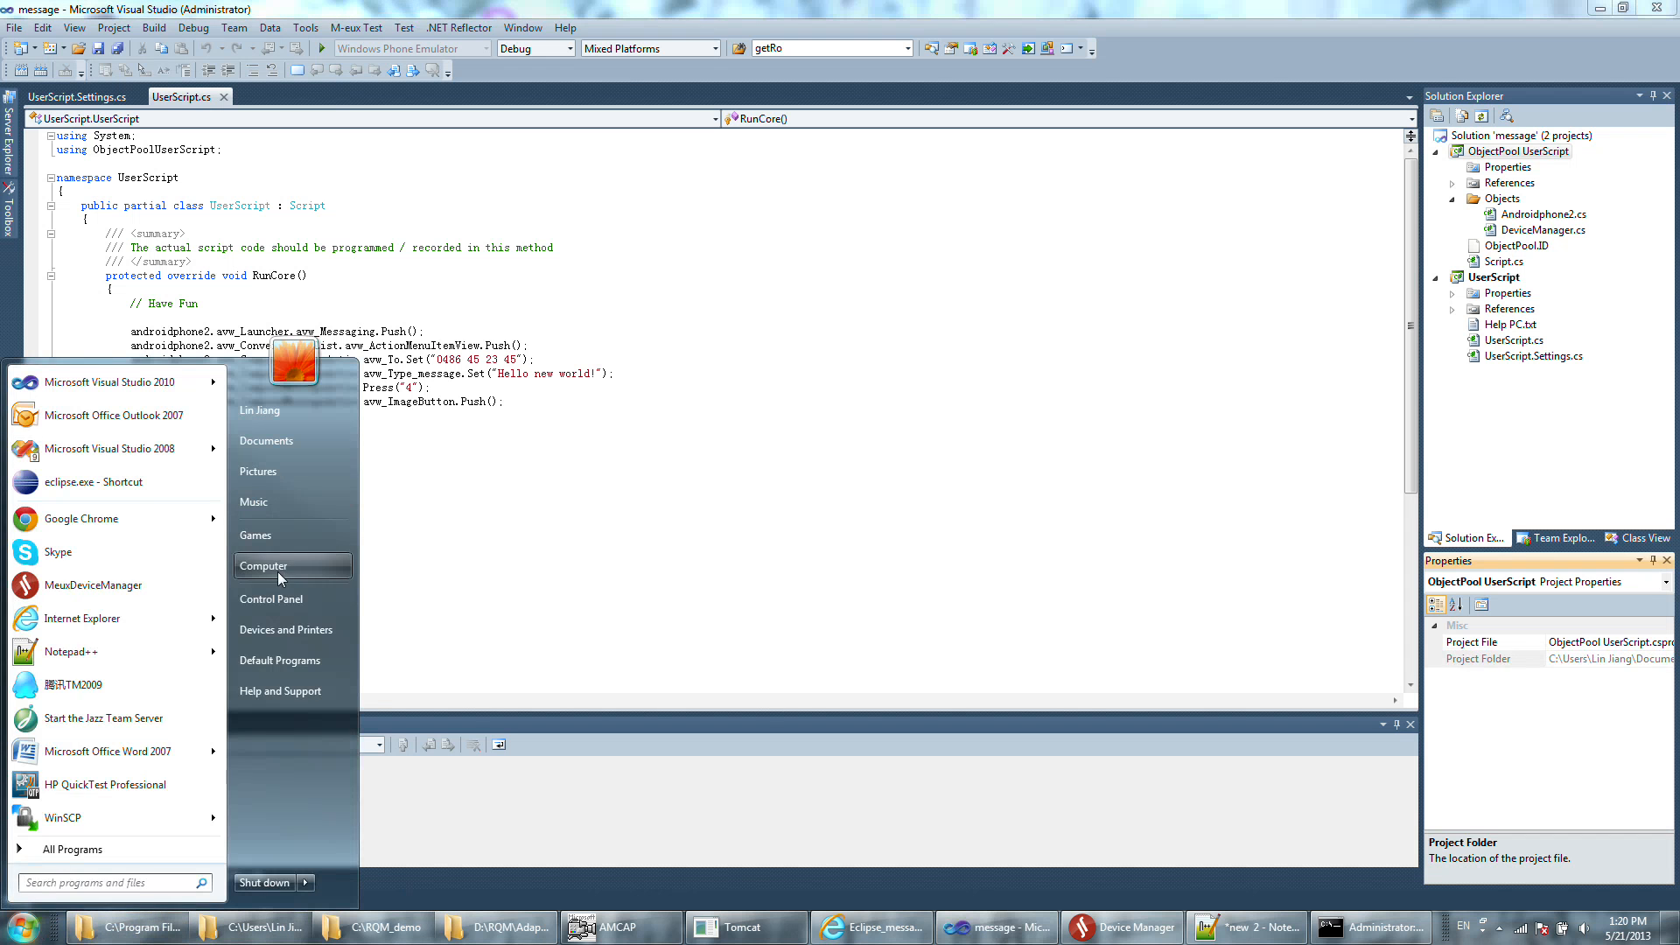
click(277, 567)
click(974, 455)
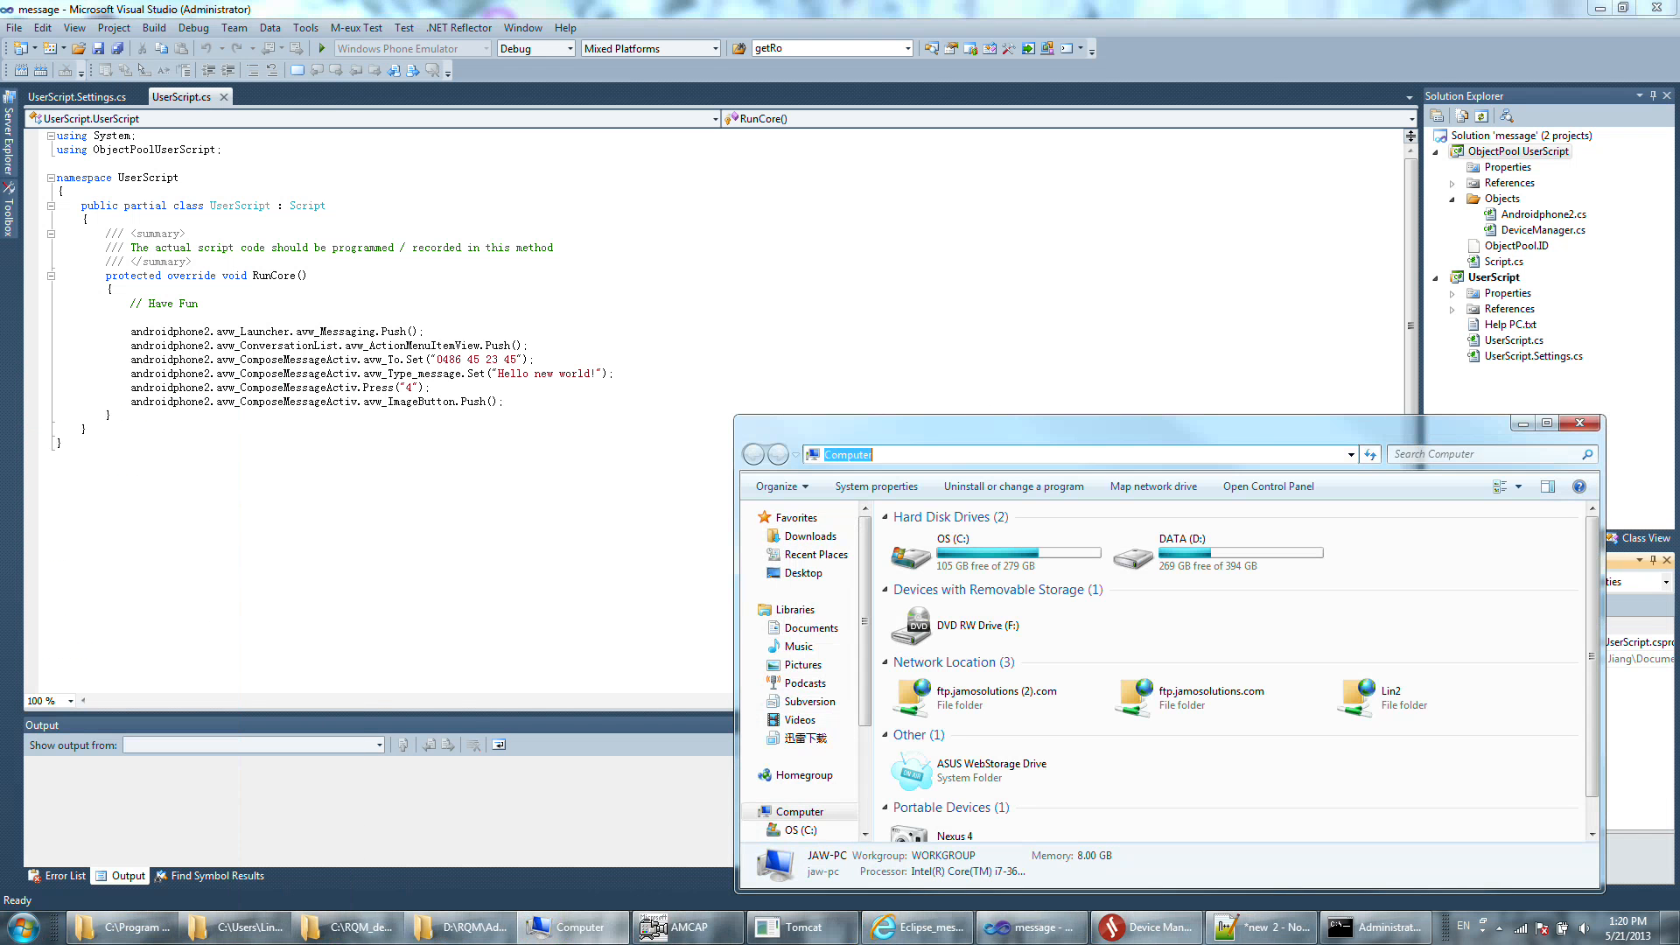
text(C:\Users\Lin Jiang\Documents\Visual Studio 2010\Projects\message\message\ObjectPool\)
drag(1324, 431, 1124, 251)
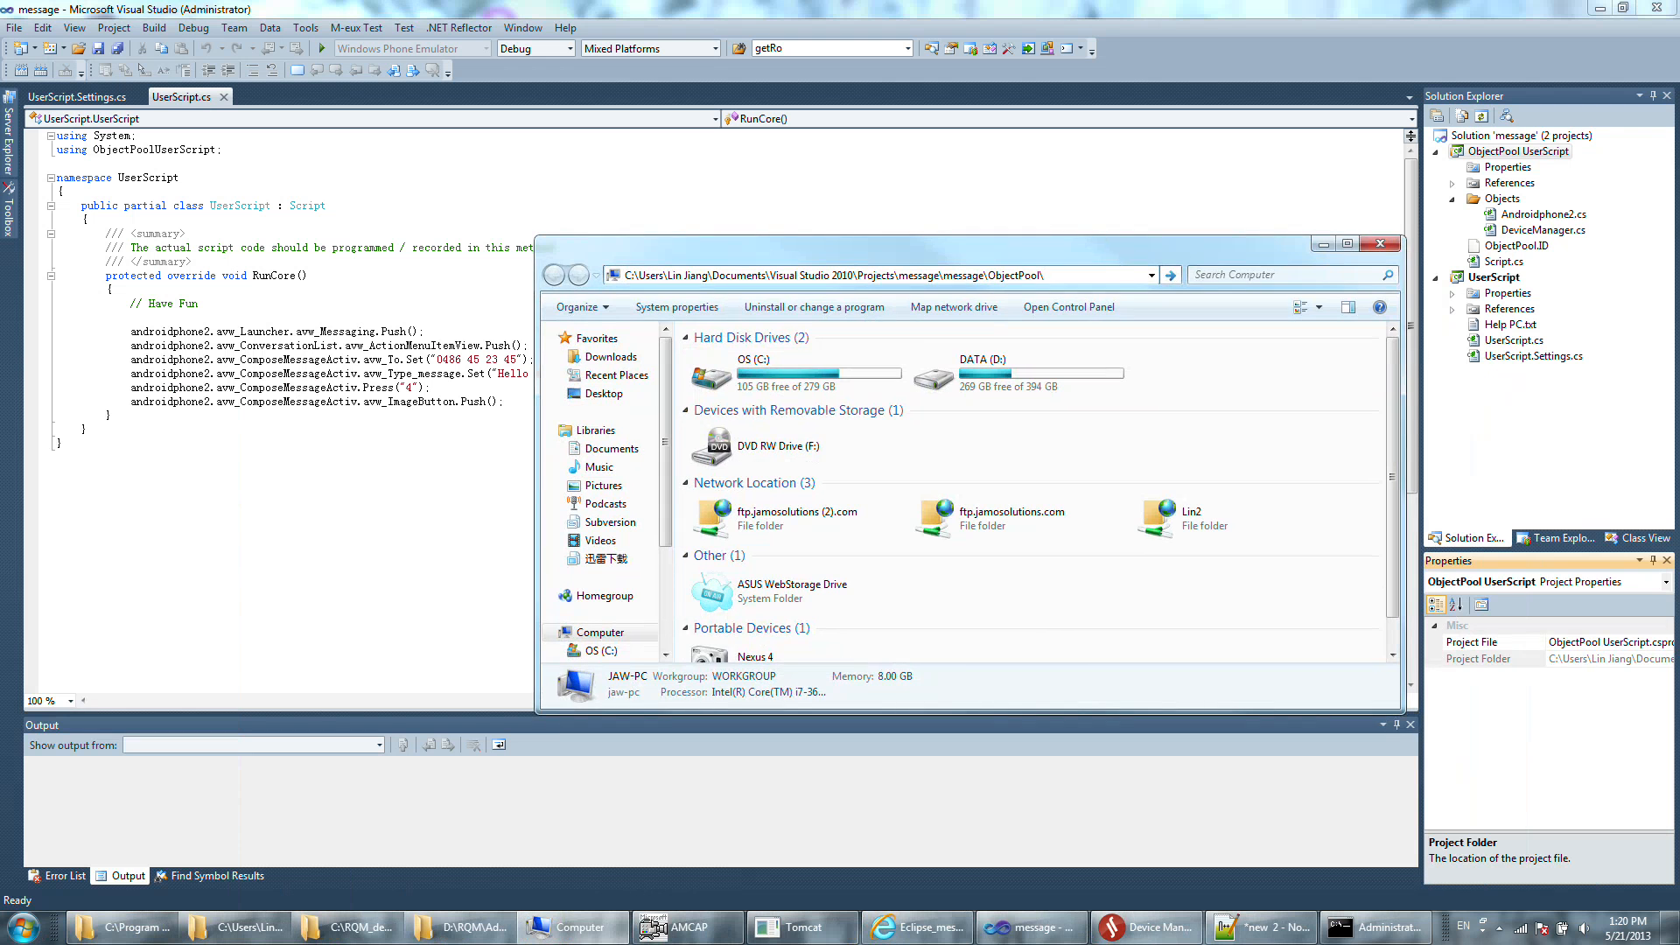
key(Return)
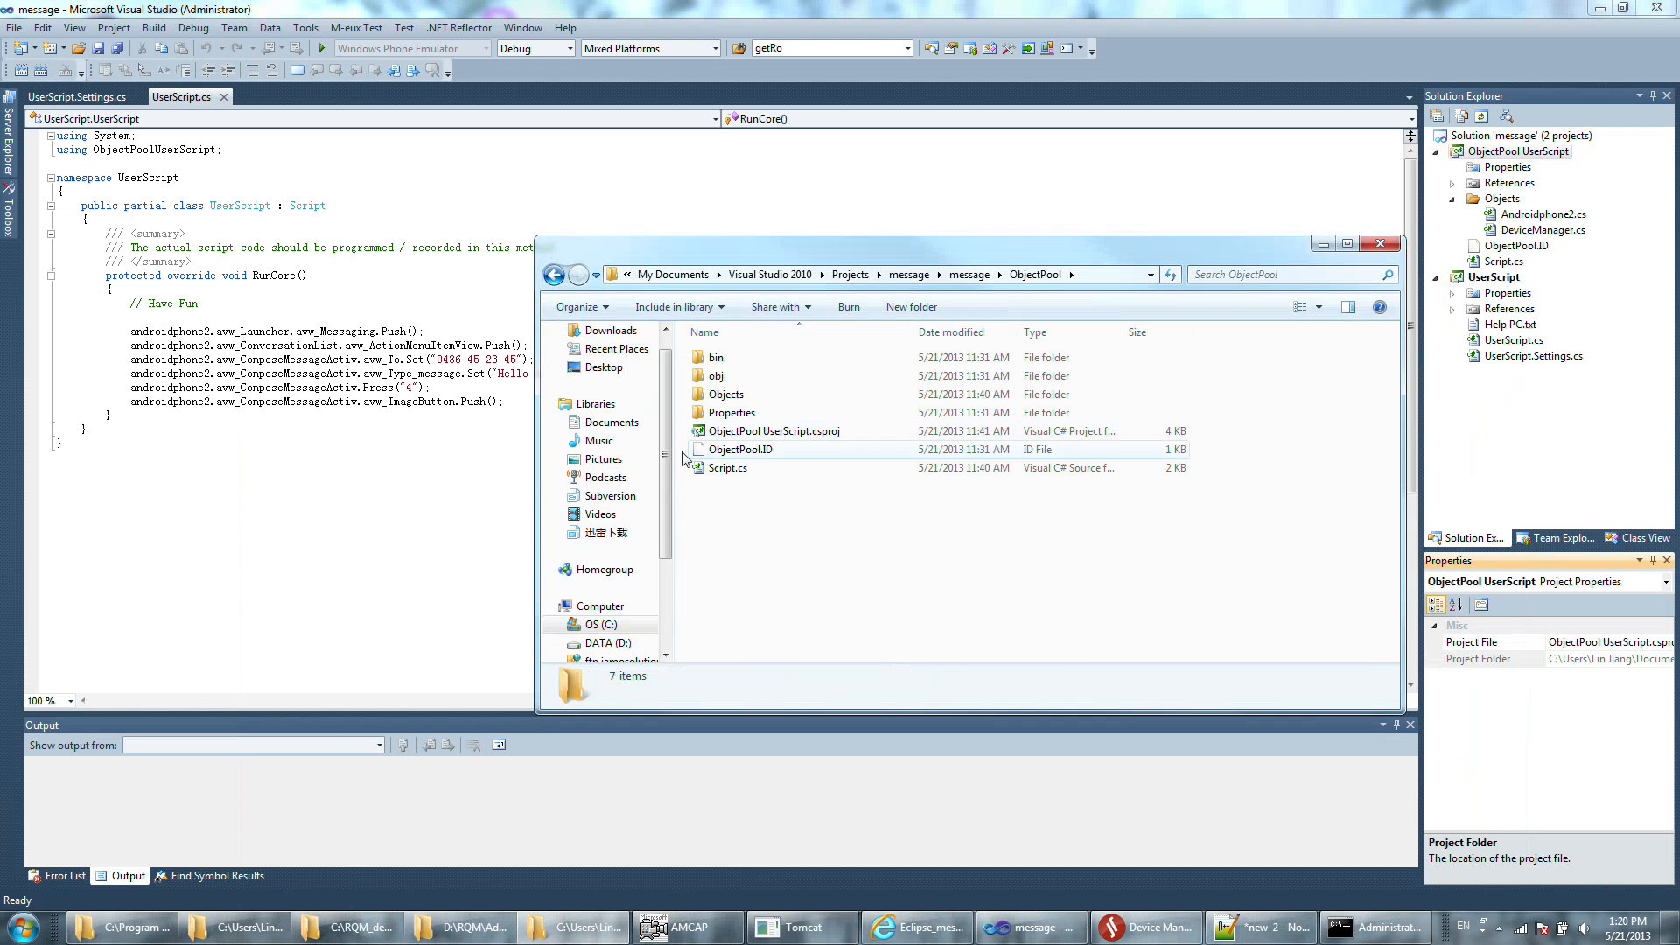
Go to the message project's UserScript\bin\Debug folder and copy ObjectPoolUserScript.dll and UserScript.dll.
click(970, 274)
double_click(790, 377)
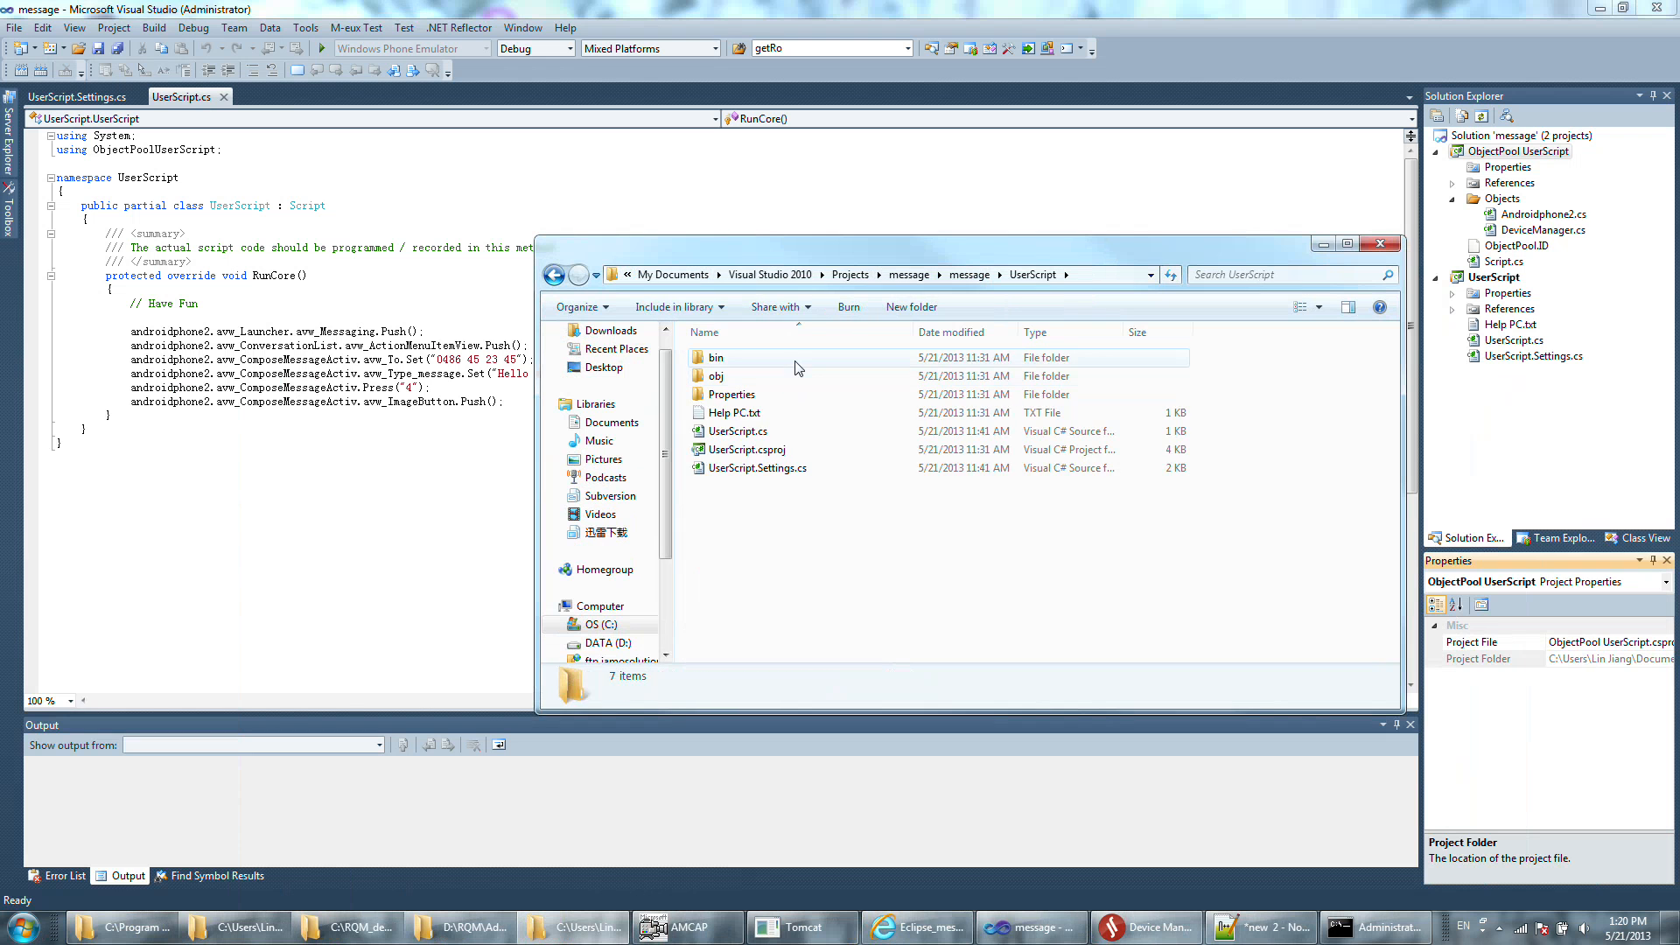
double_click(792, 359)
double_click(792, 358)
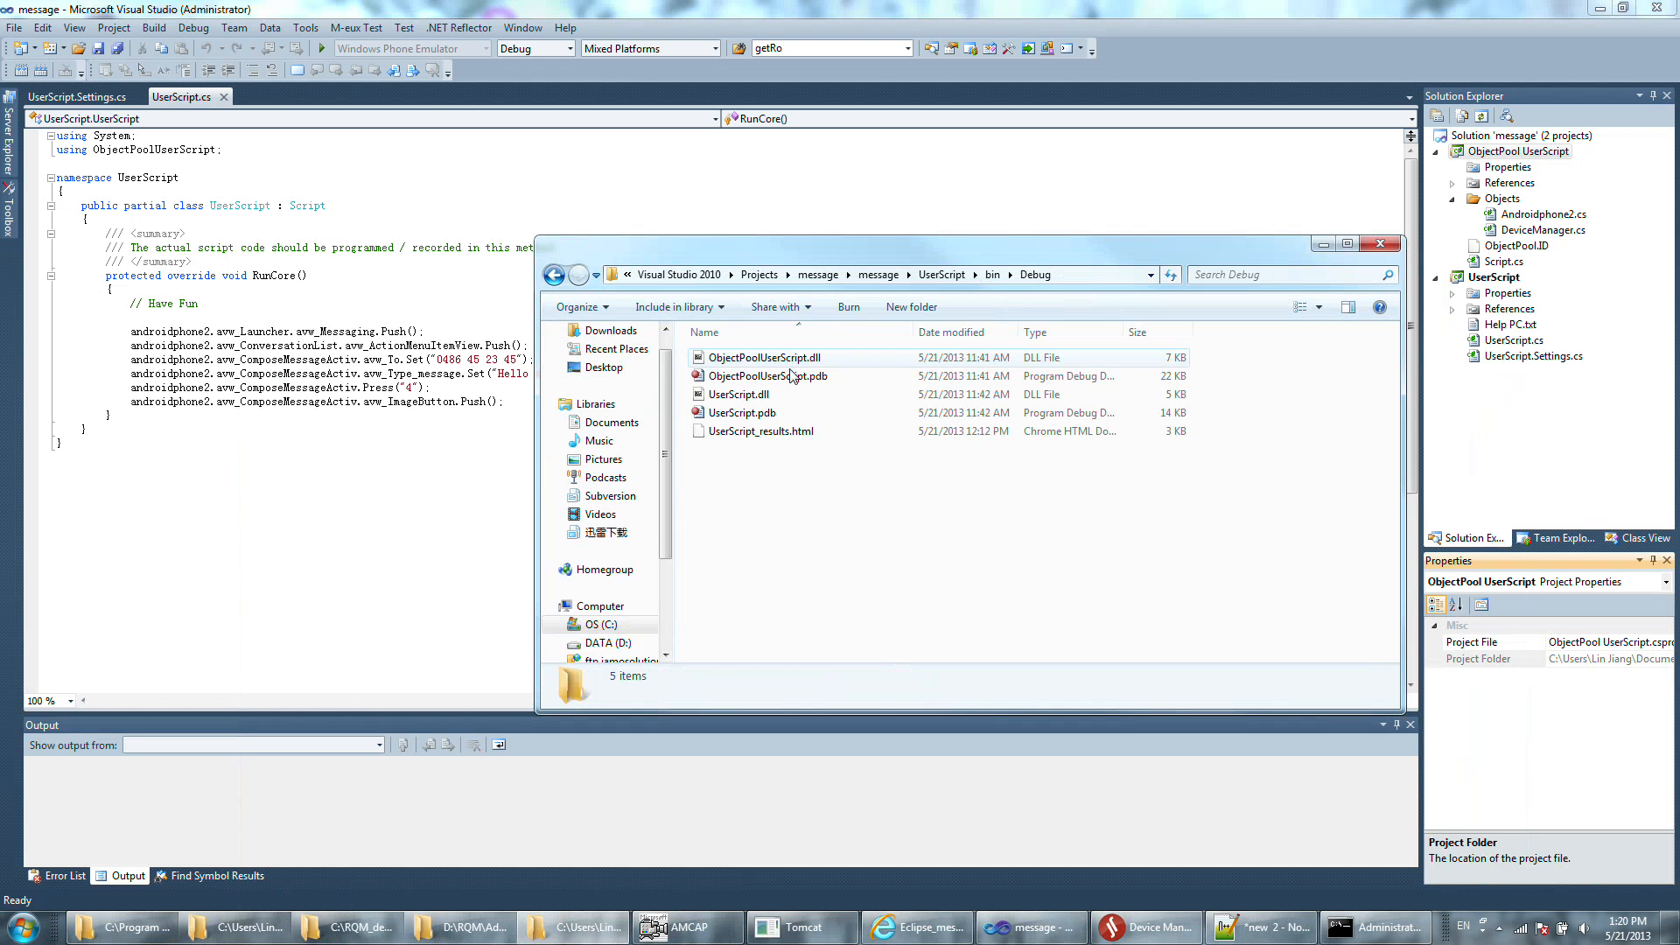
click(774, 358)
ctrl+click(774, 394)
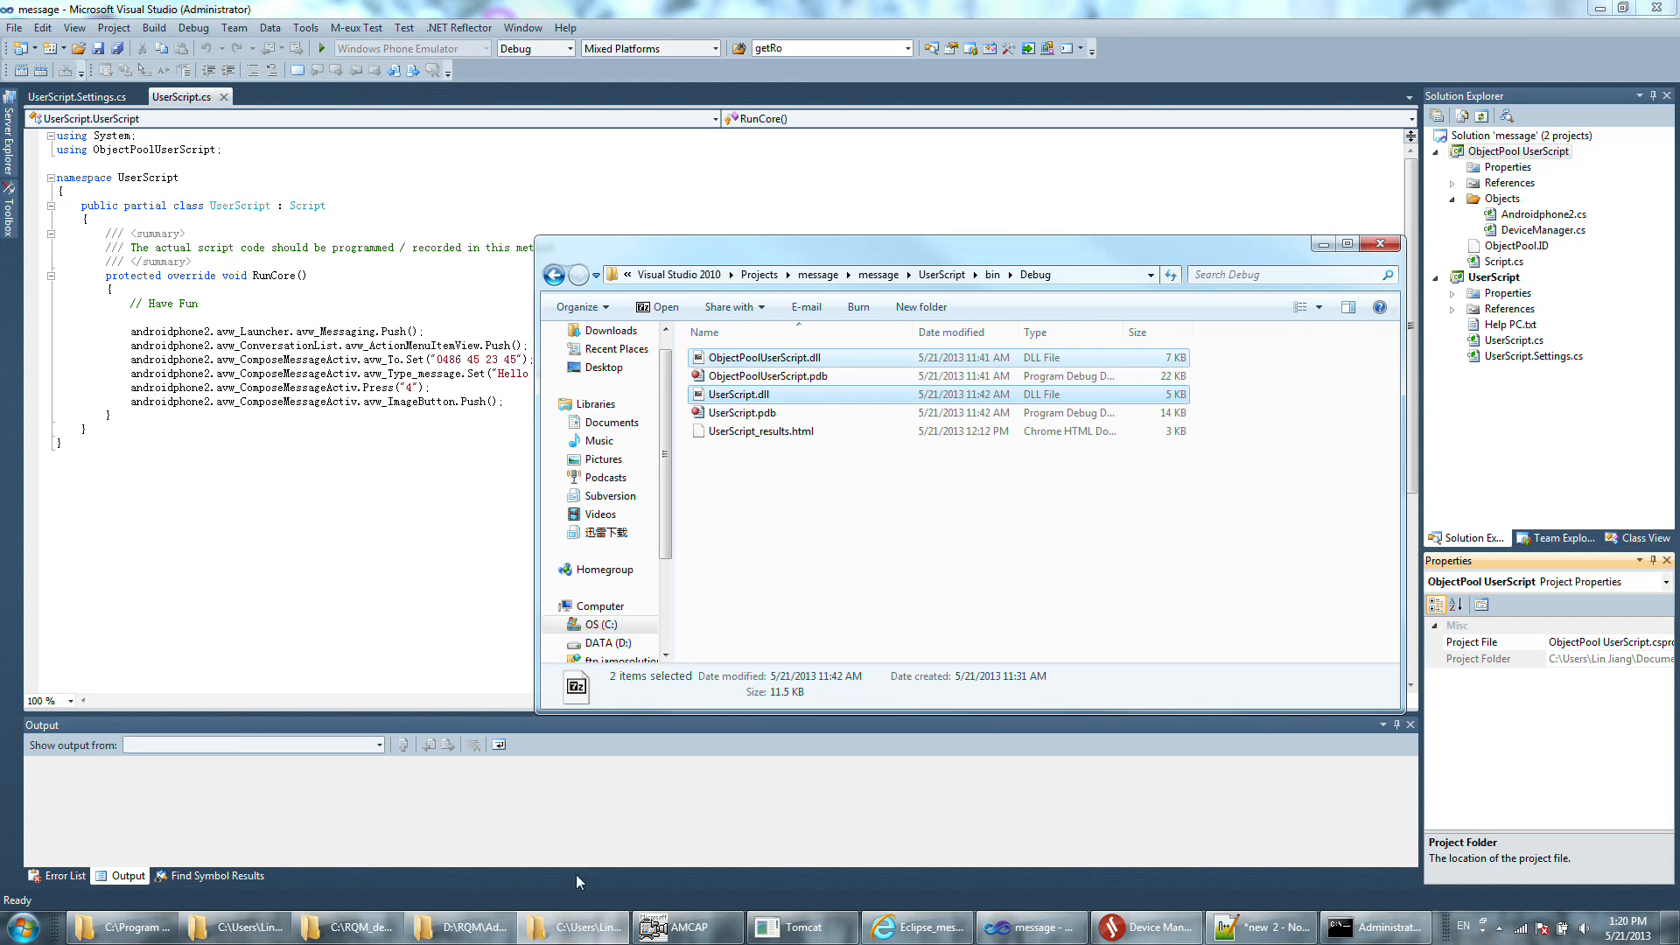
Paste the copied DLLs into the C:\RQM_demo folder, replacing the existing ObjectPoolUserScript.dll and UserScript.dll files.
mouse_move(343, 941)
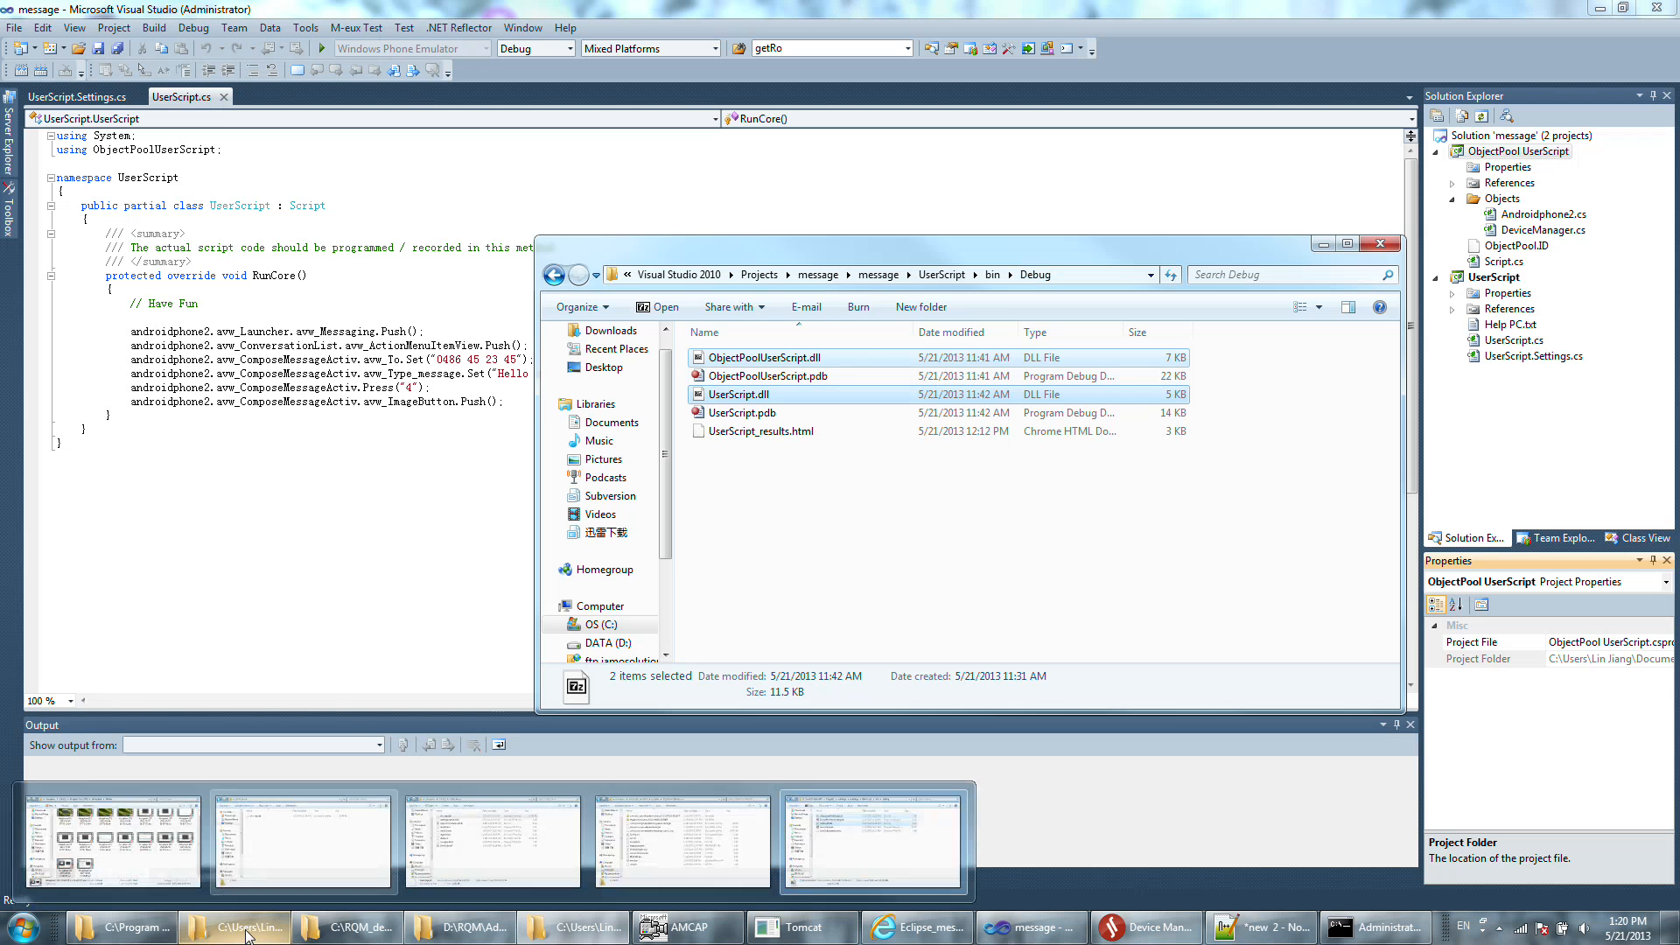
click(493, 840)
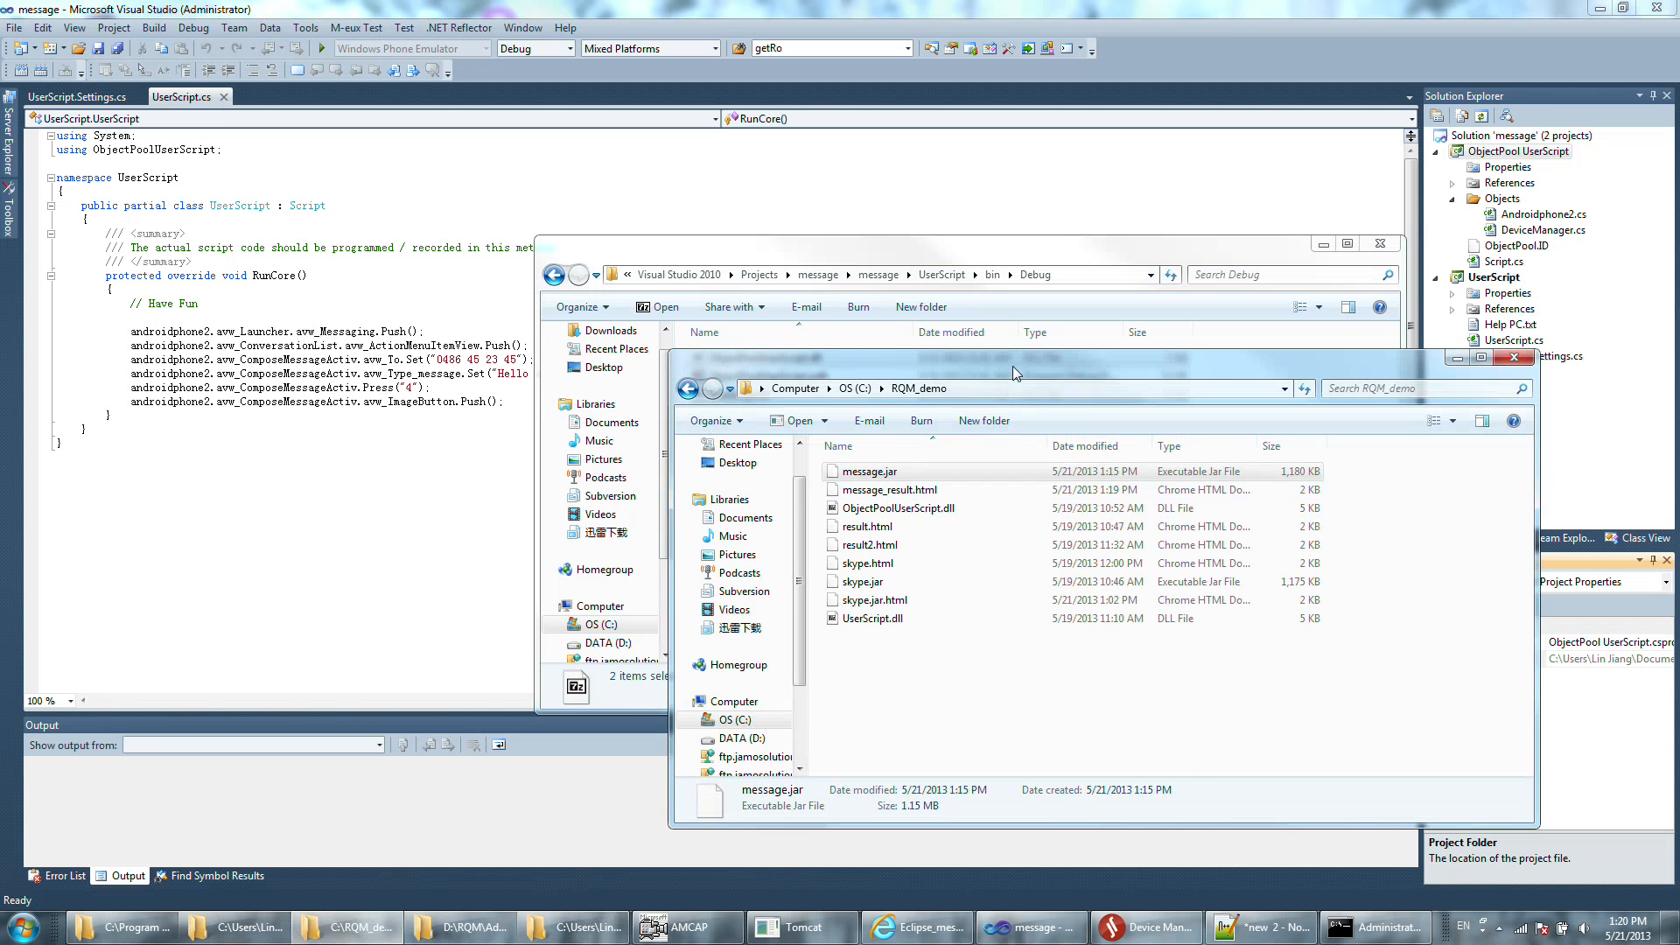
click(921, 645)
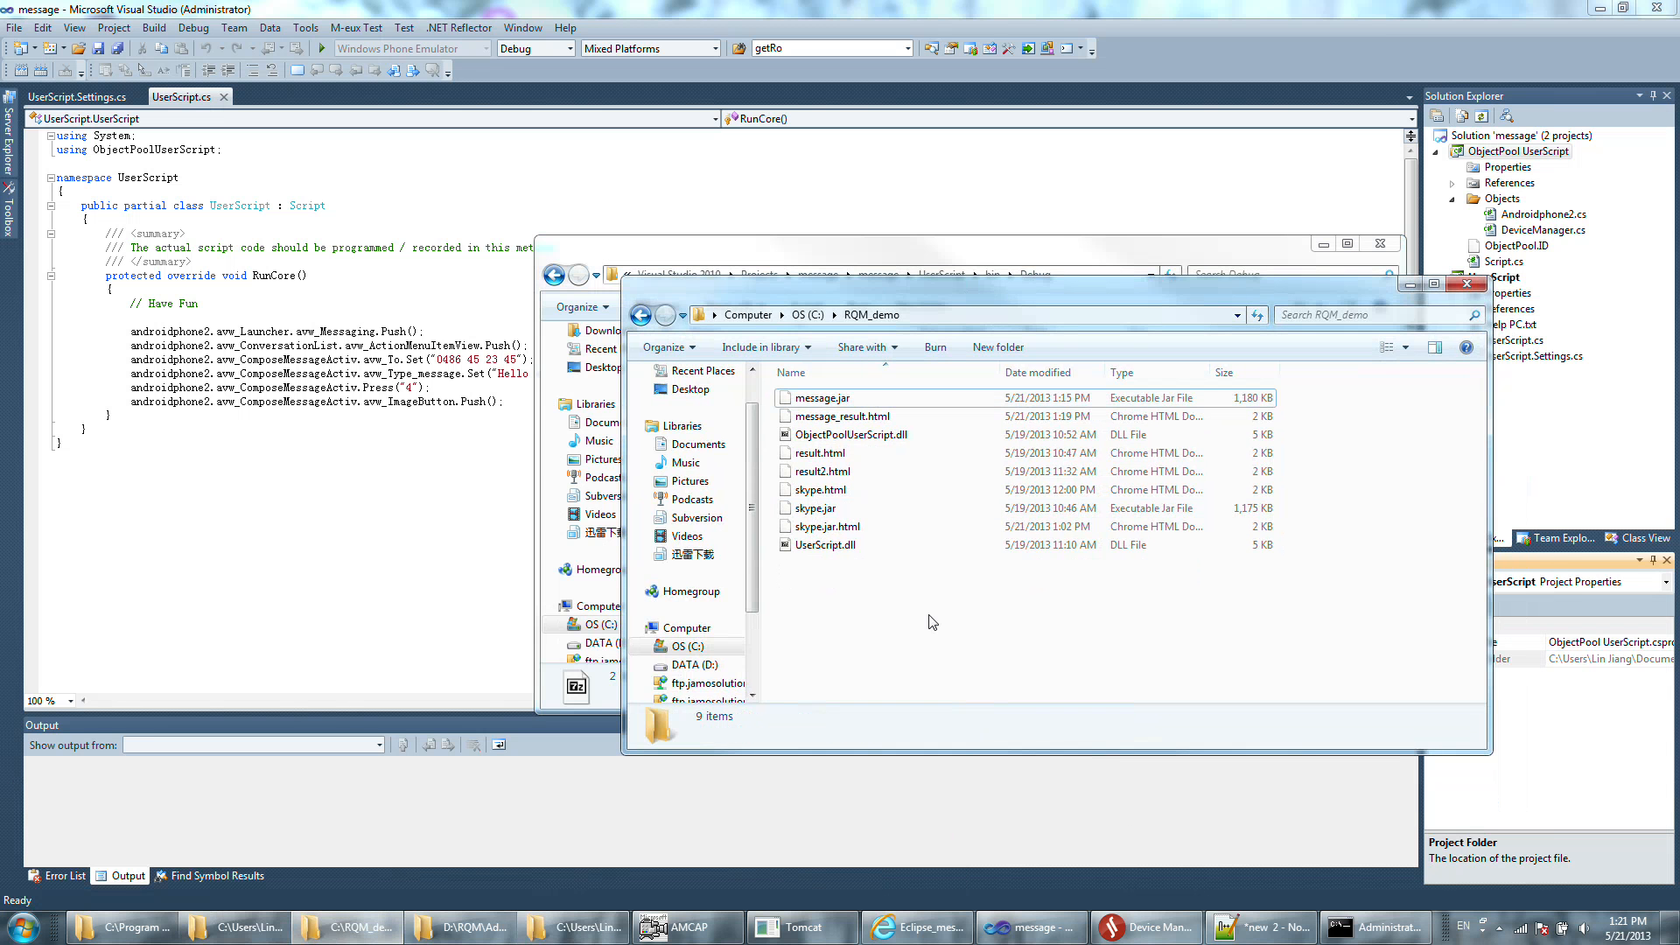
key(ctrl+v)
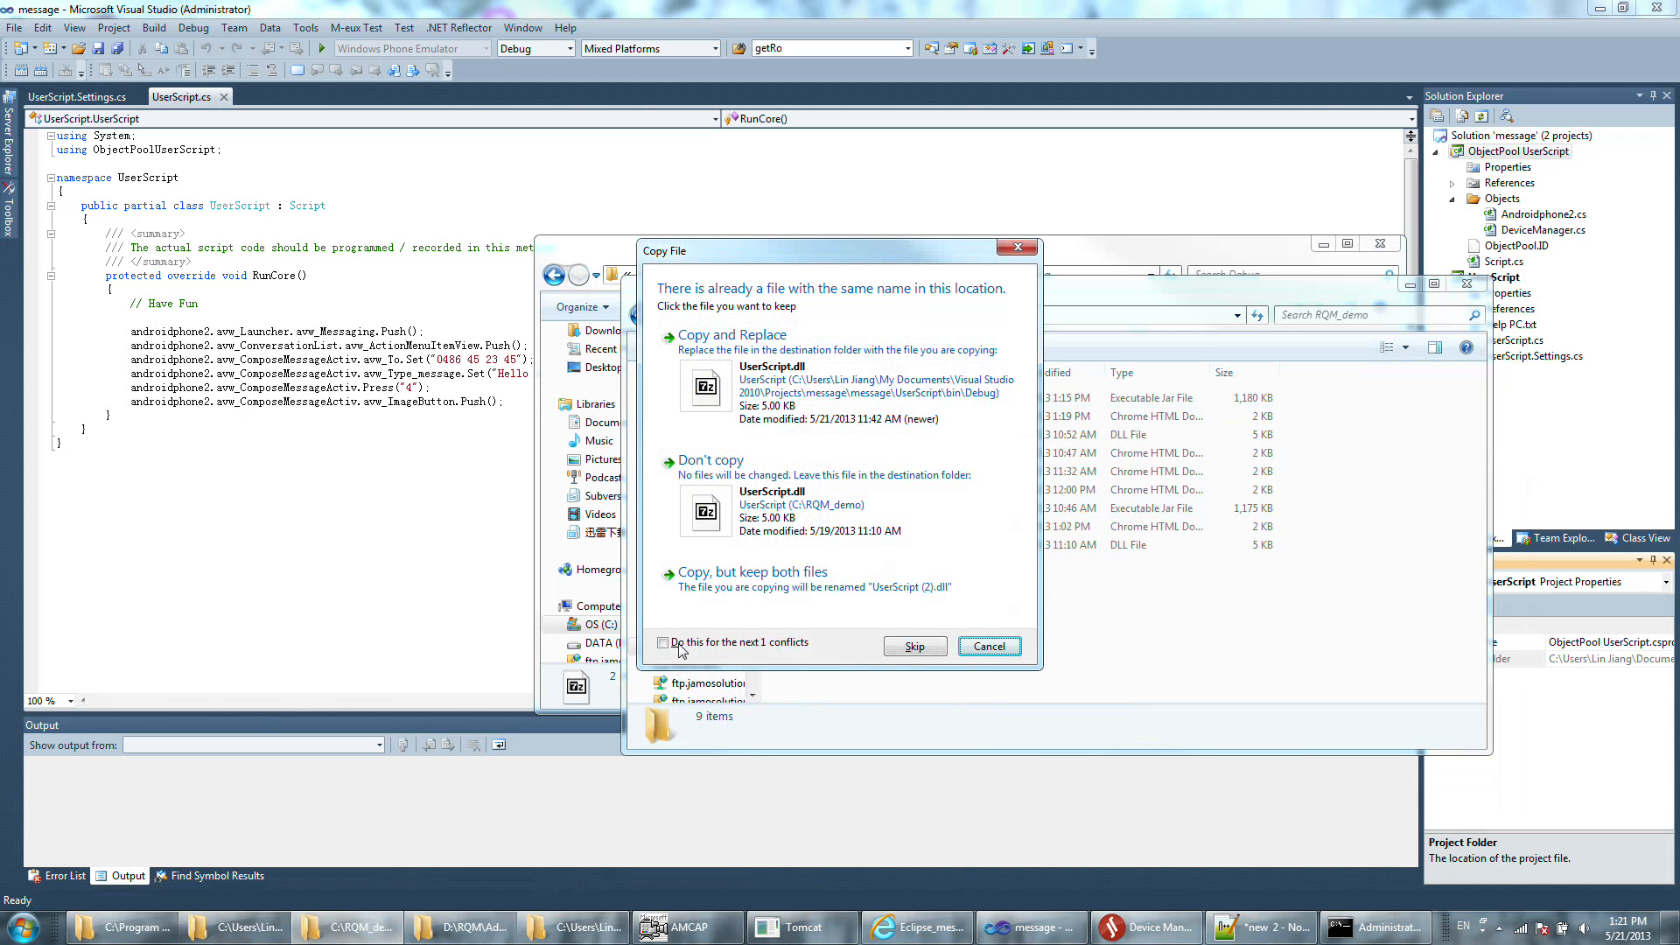
click(665, 644)
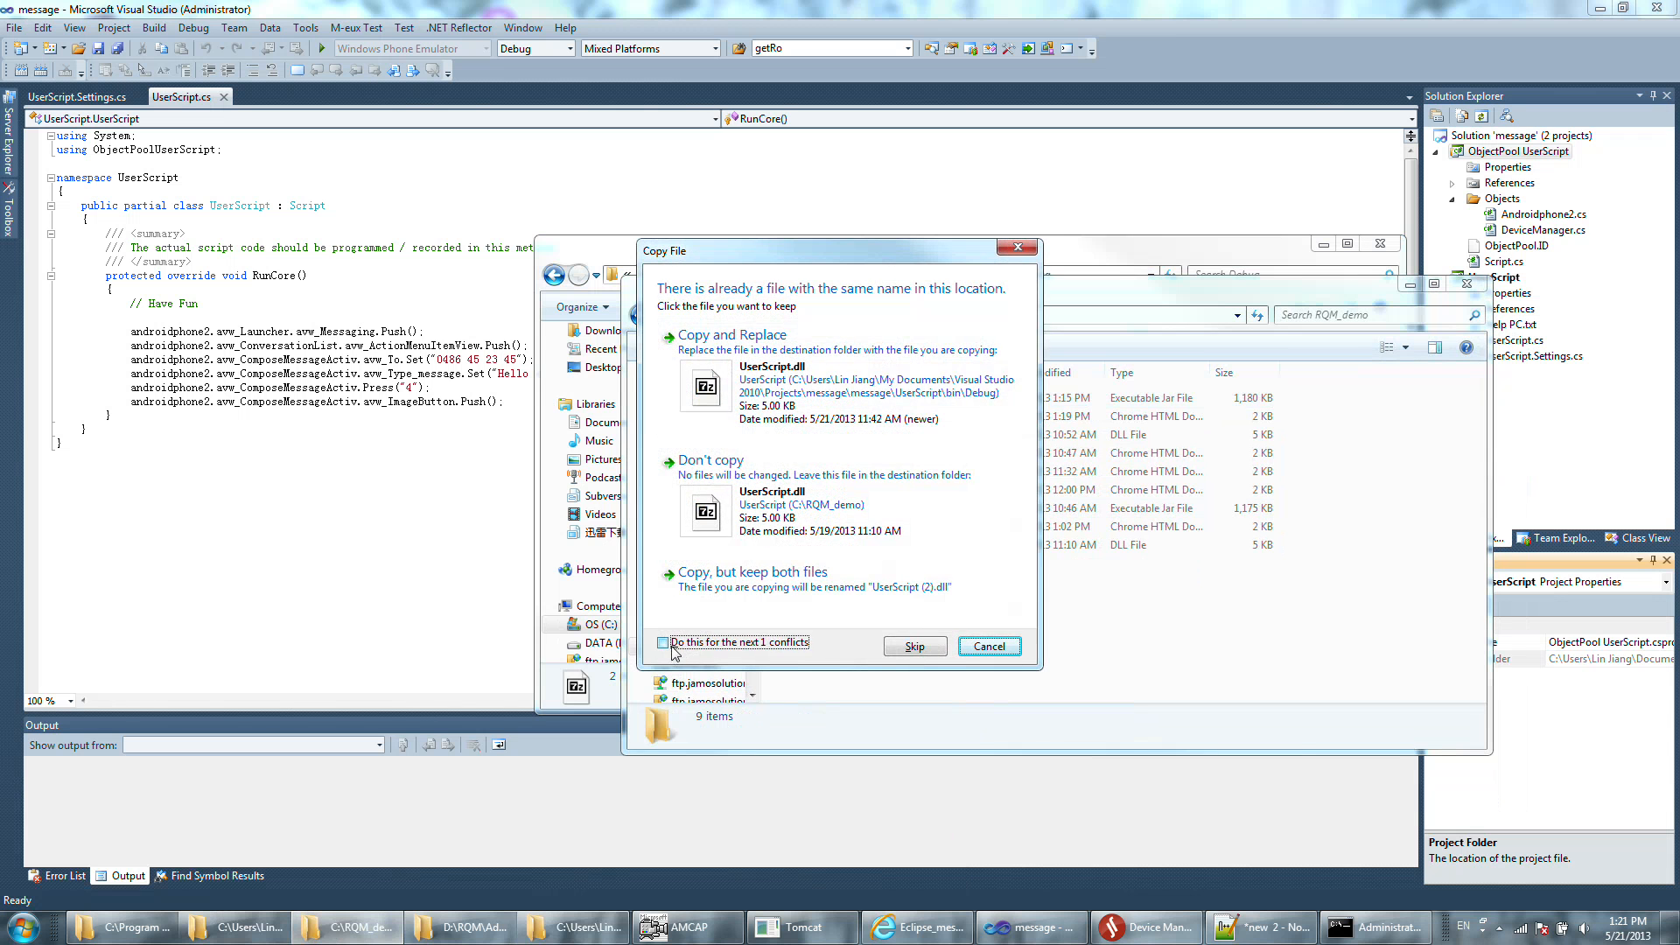
click(798, 392)
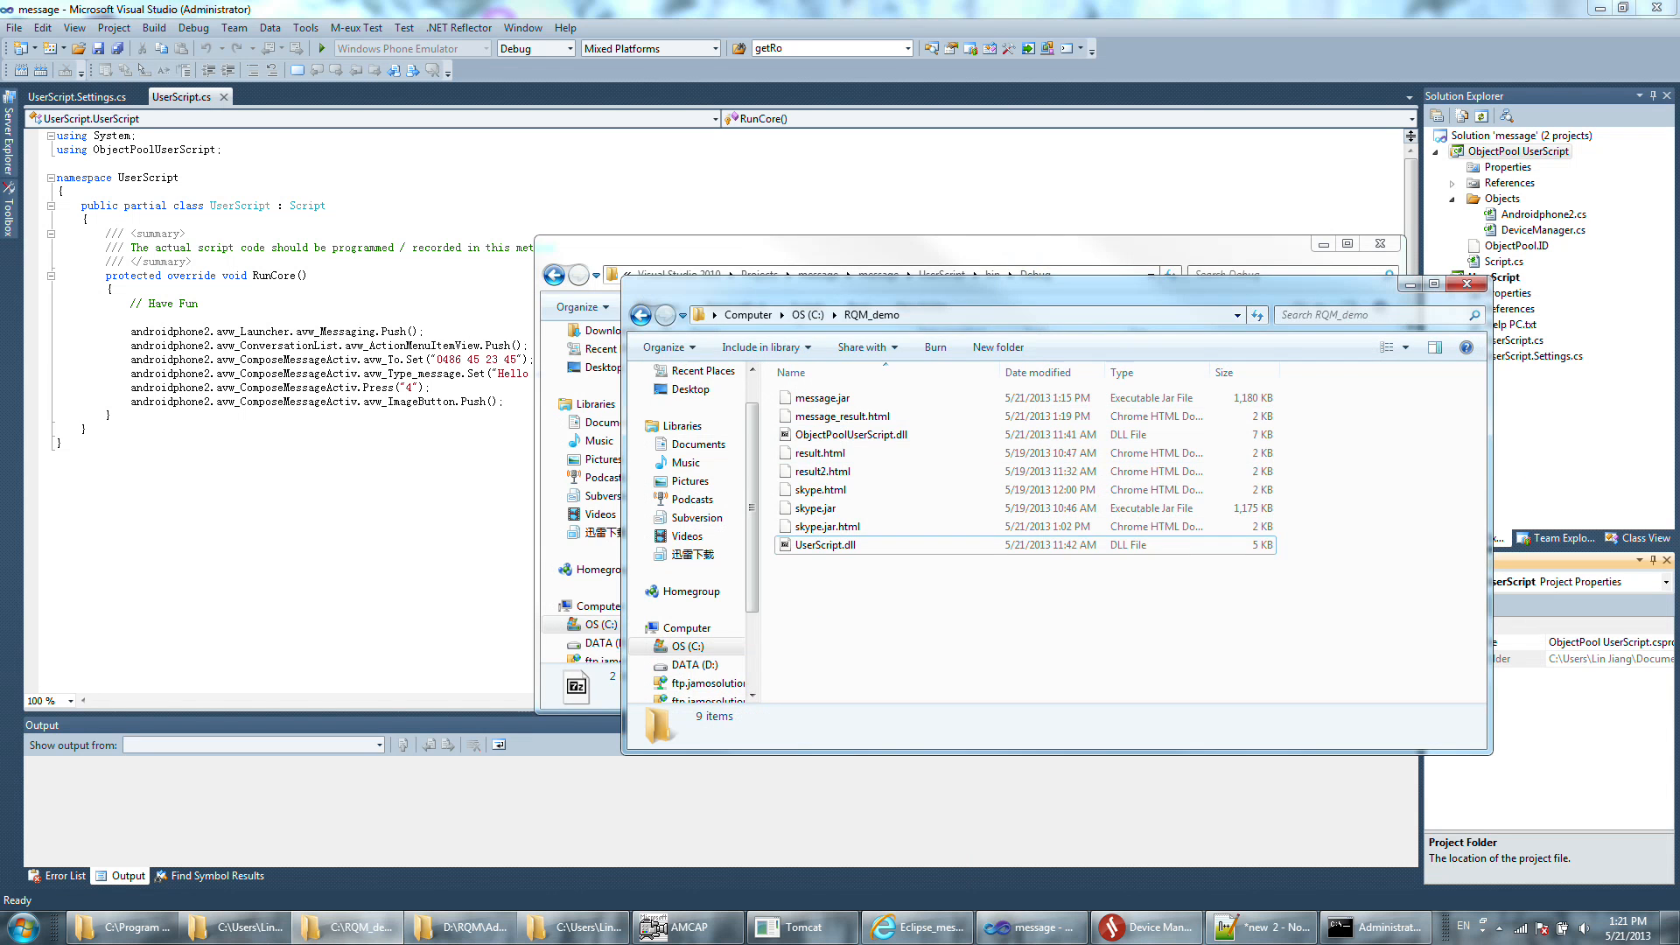
Connect Visual Studio to Device Manager with the M-eux Test Connect command and check Device Manager's connected testing tools before and after.
click(411, 534)
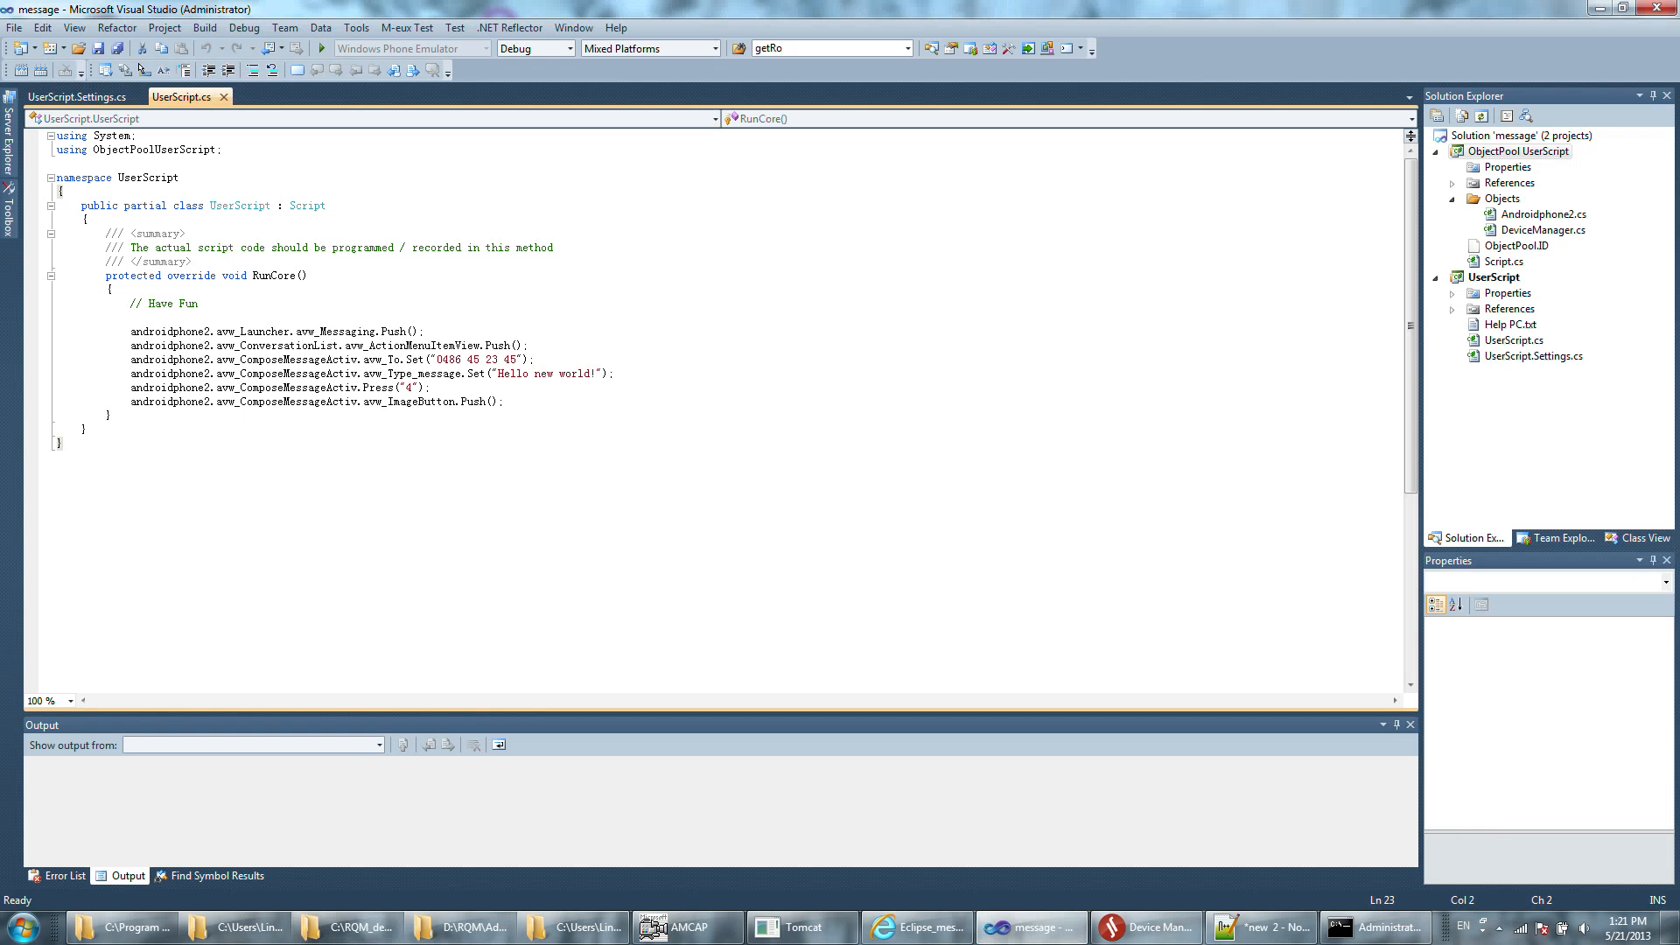
click(1137, 927)
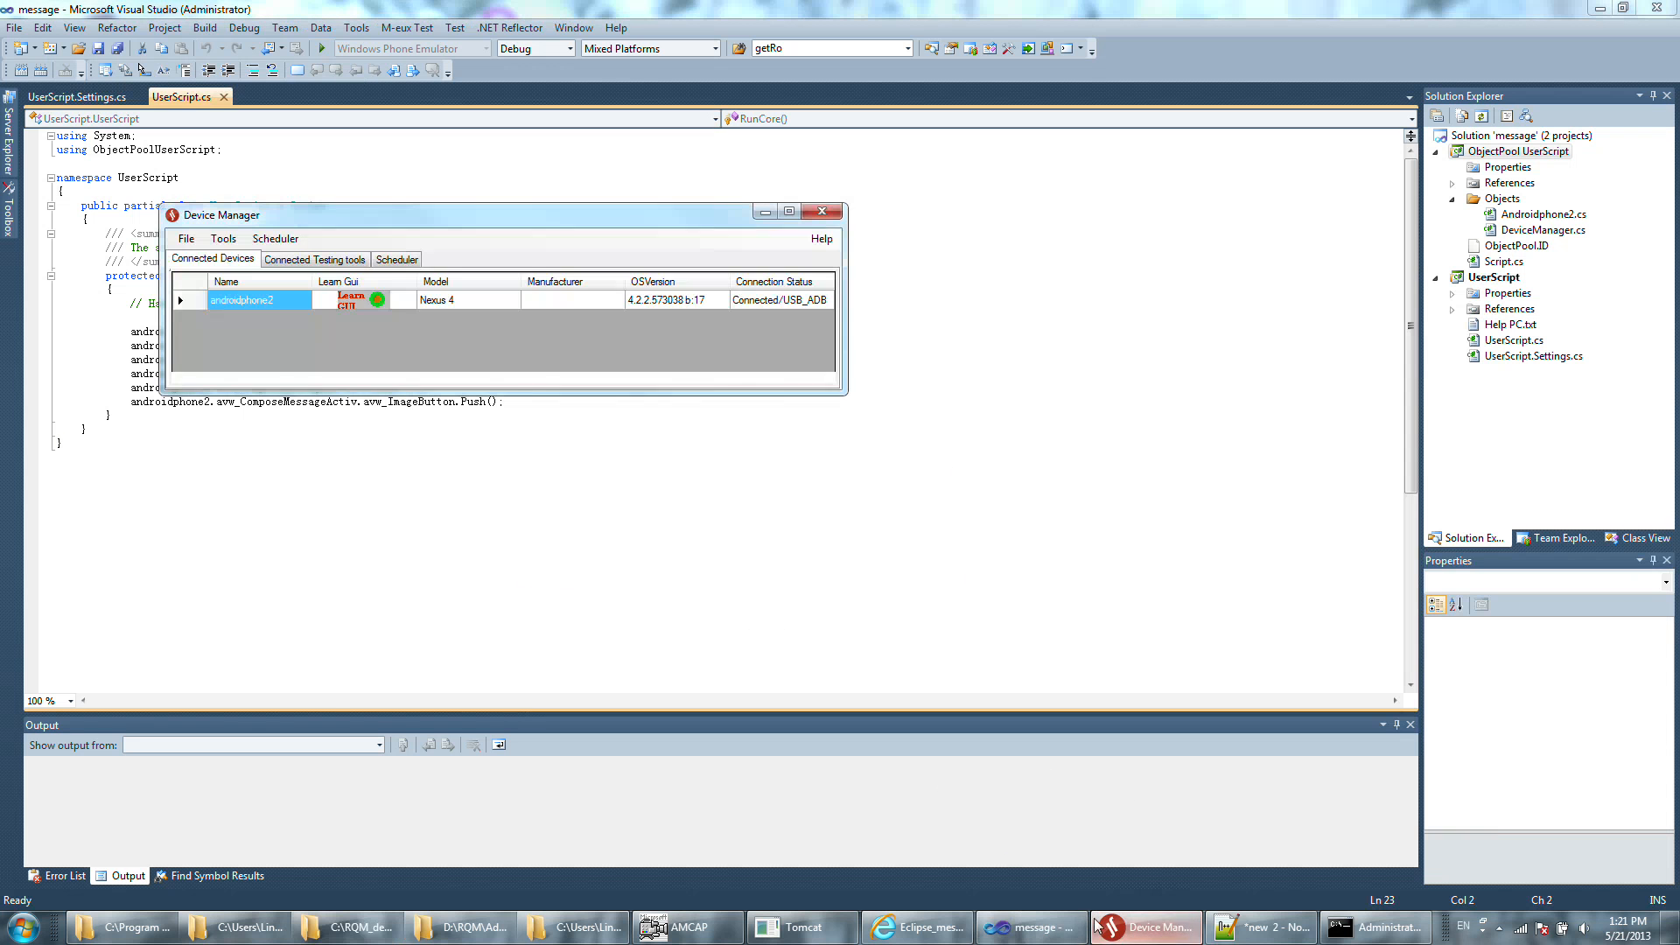
click(340, 259)
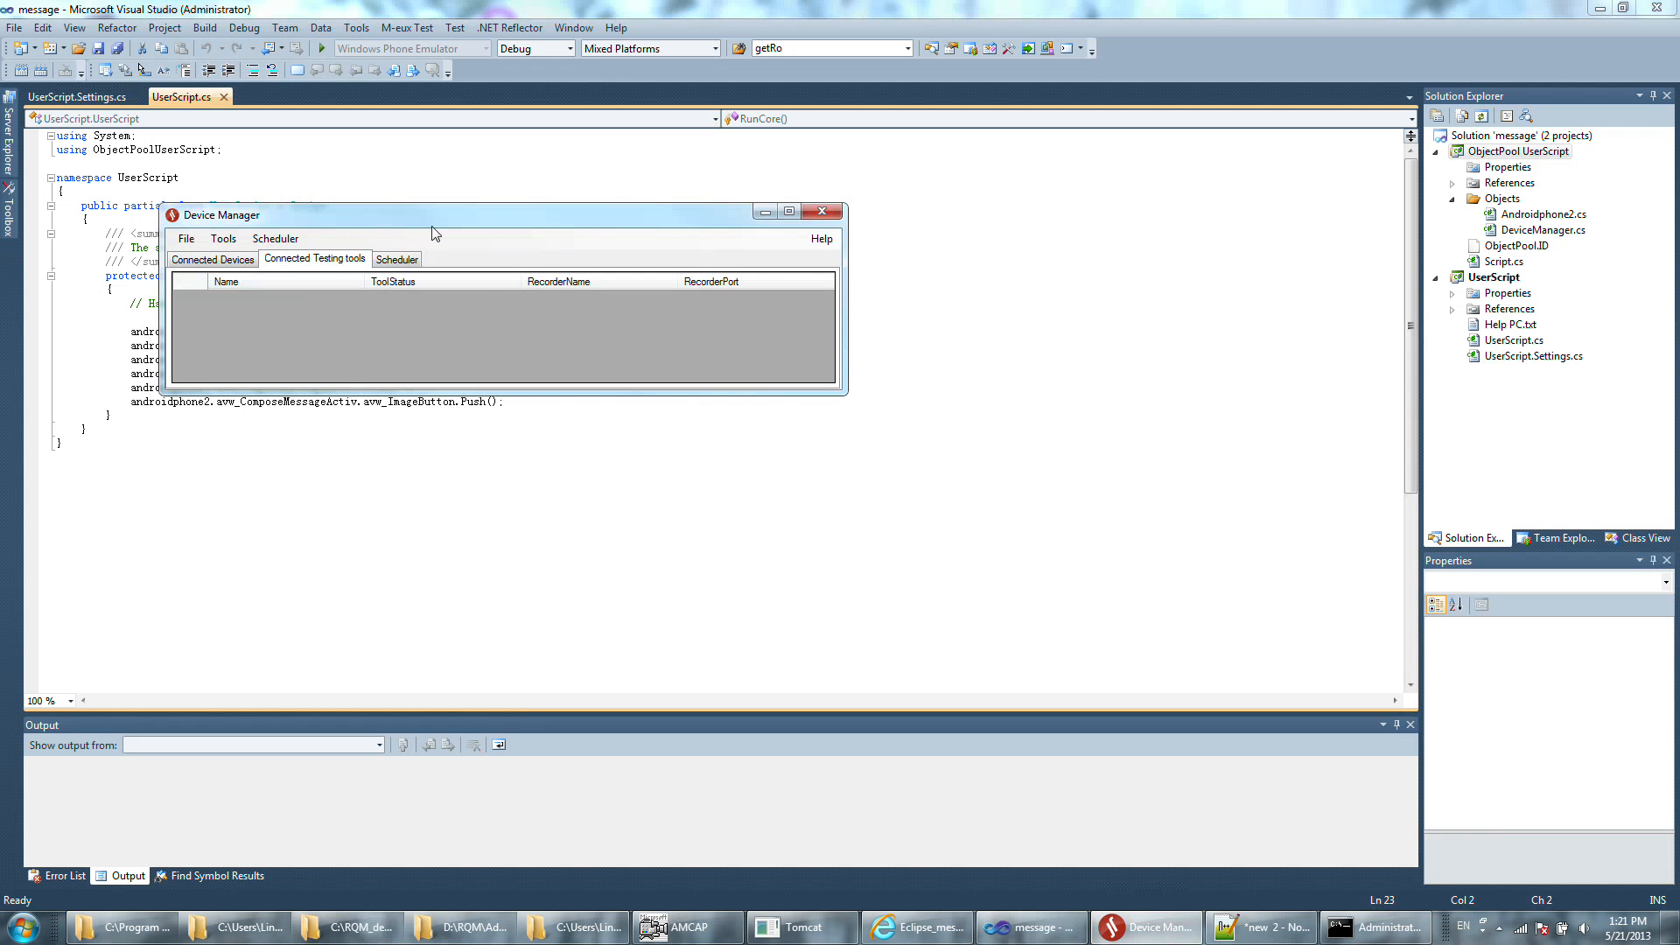
drag(431, 218, 498, 323)
click(442, 178)
click(407, 27)
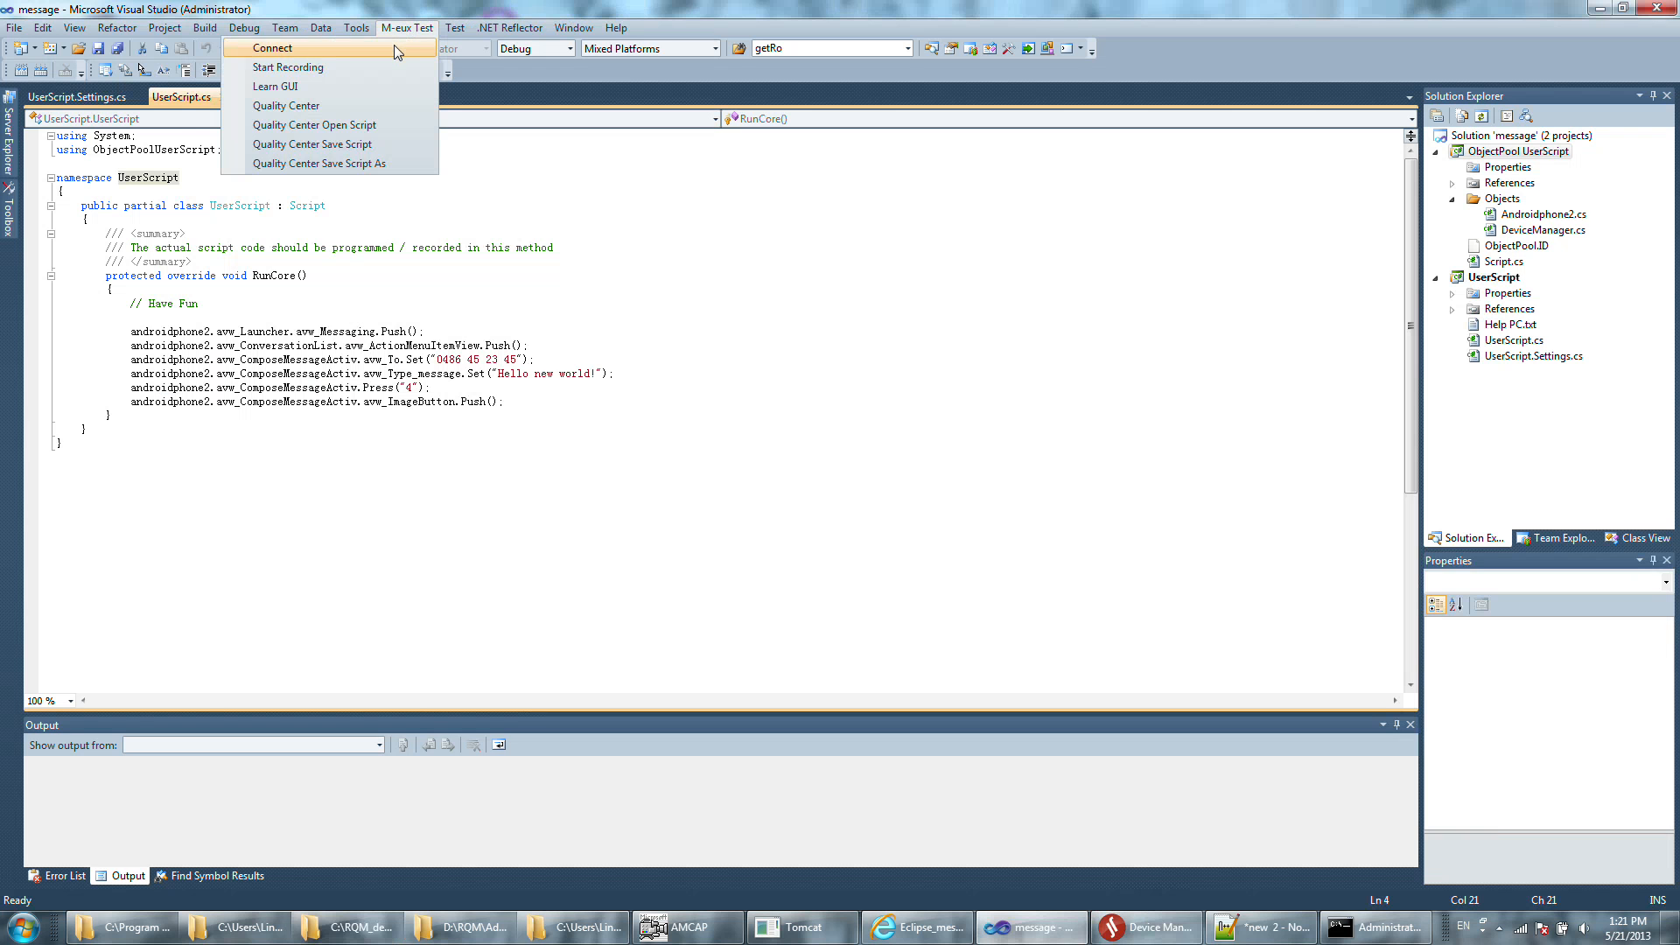
click(393, 49)
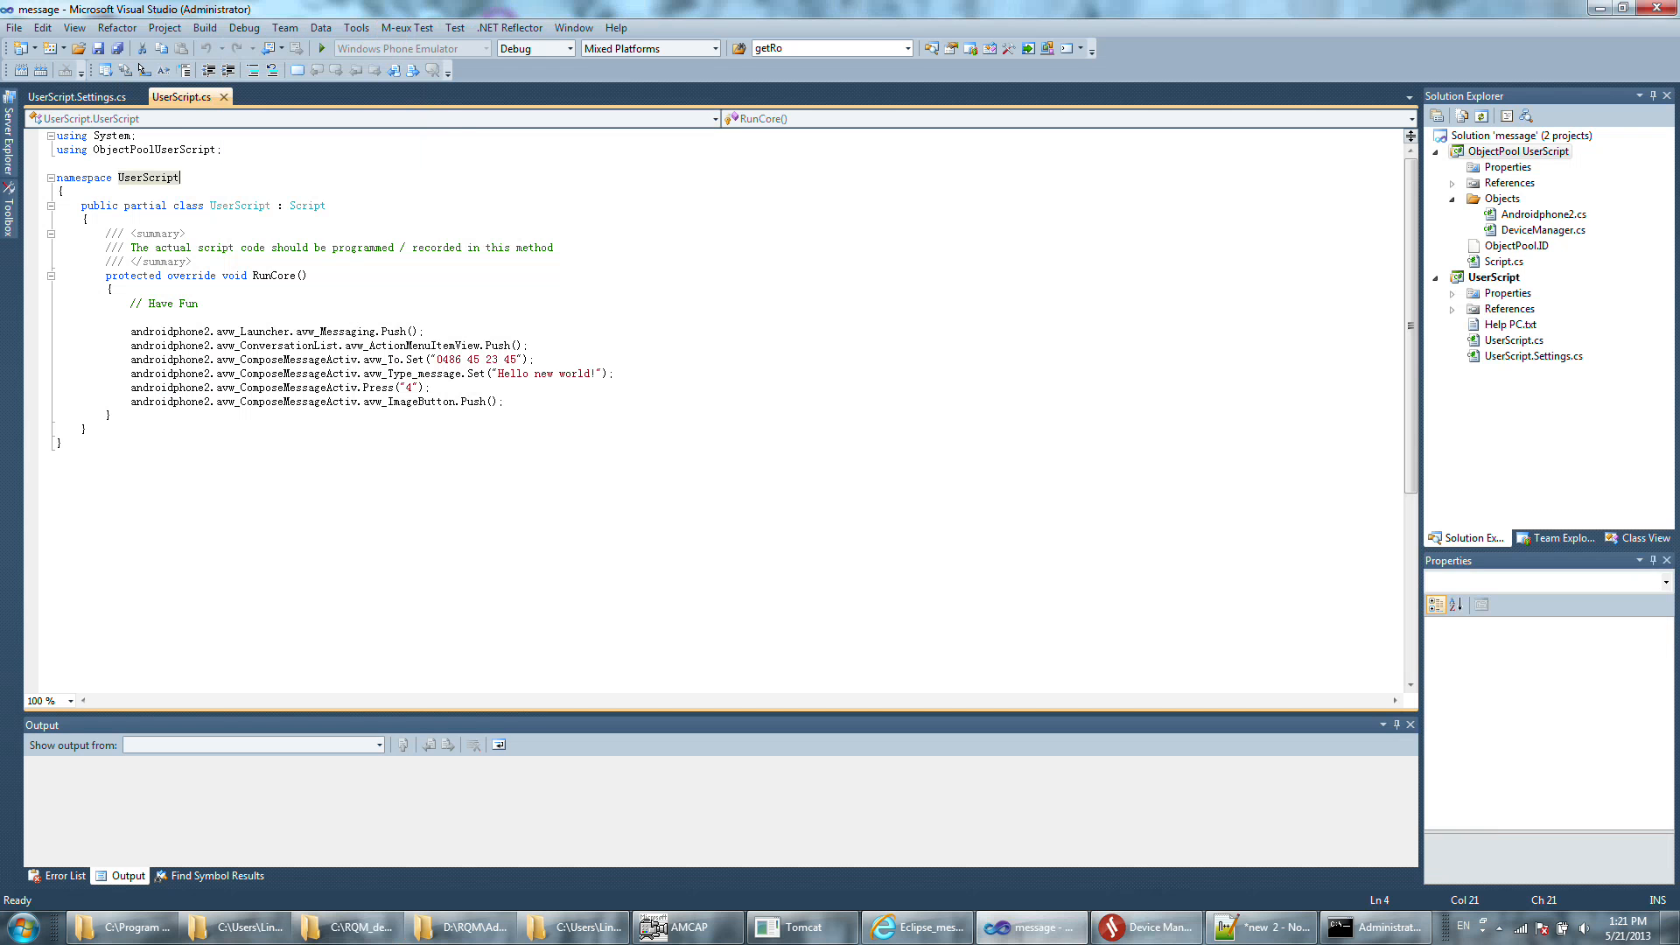
click(1146, 927)
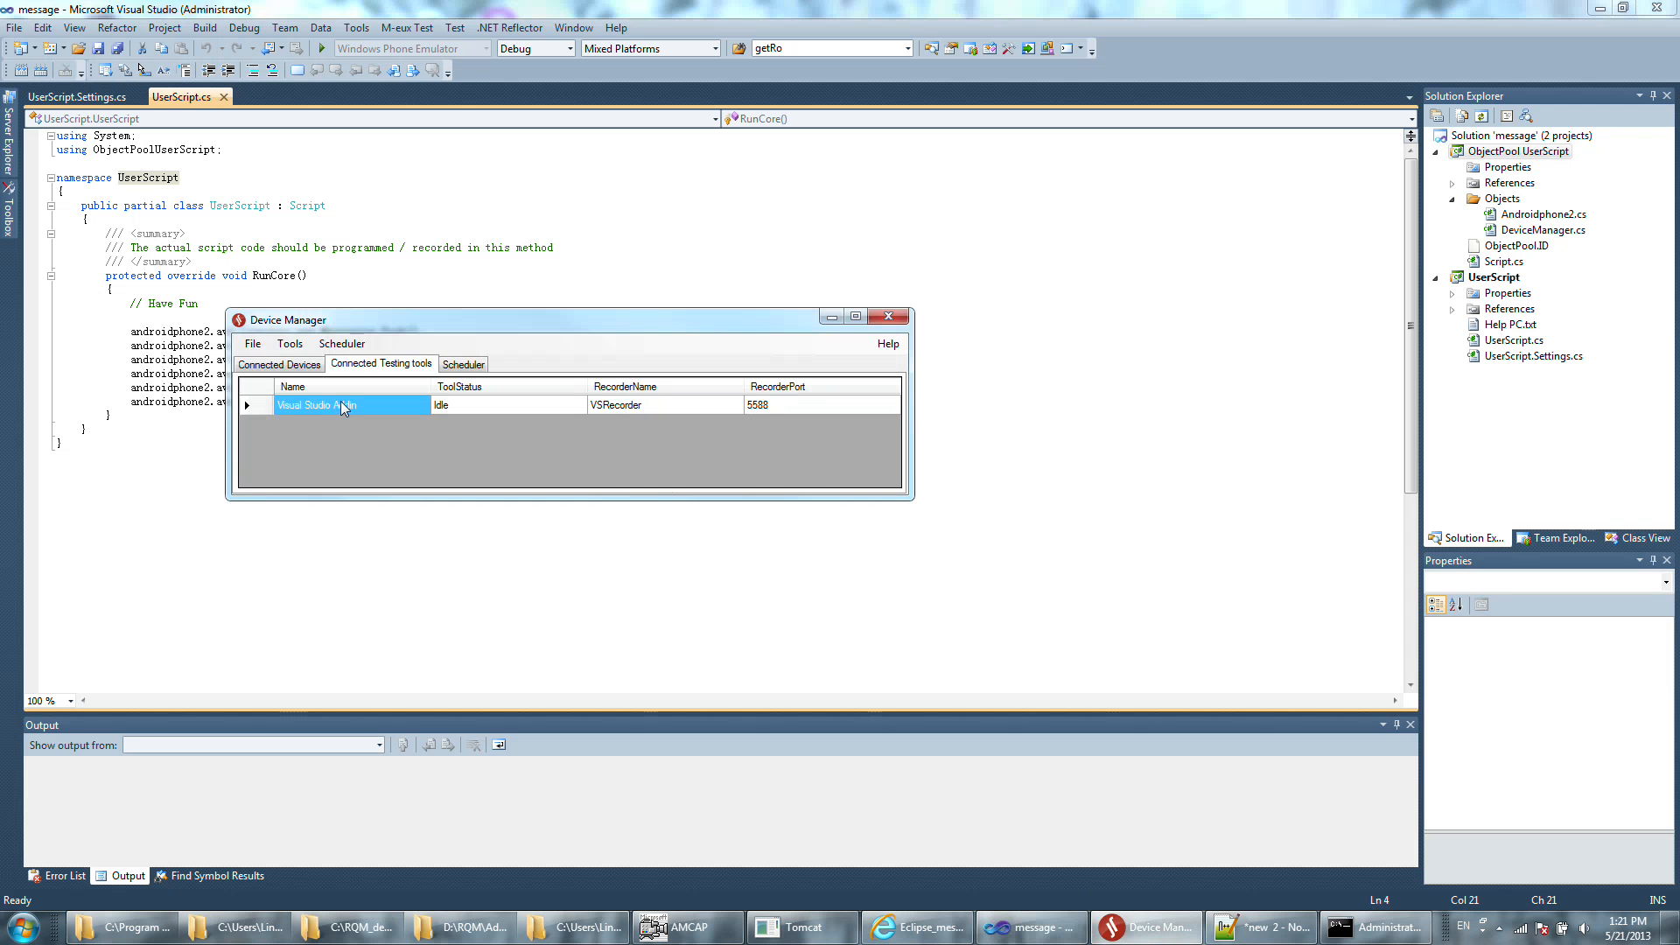
Run the message script from Visual Studio in Debug configuration and watch it execute on the phone in AMCAP.
click(543, 560)
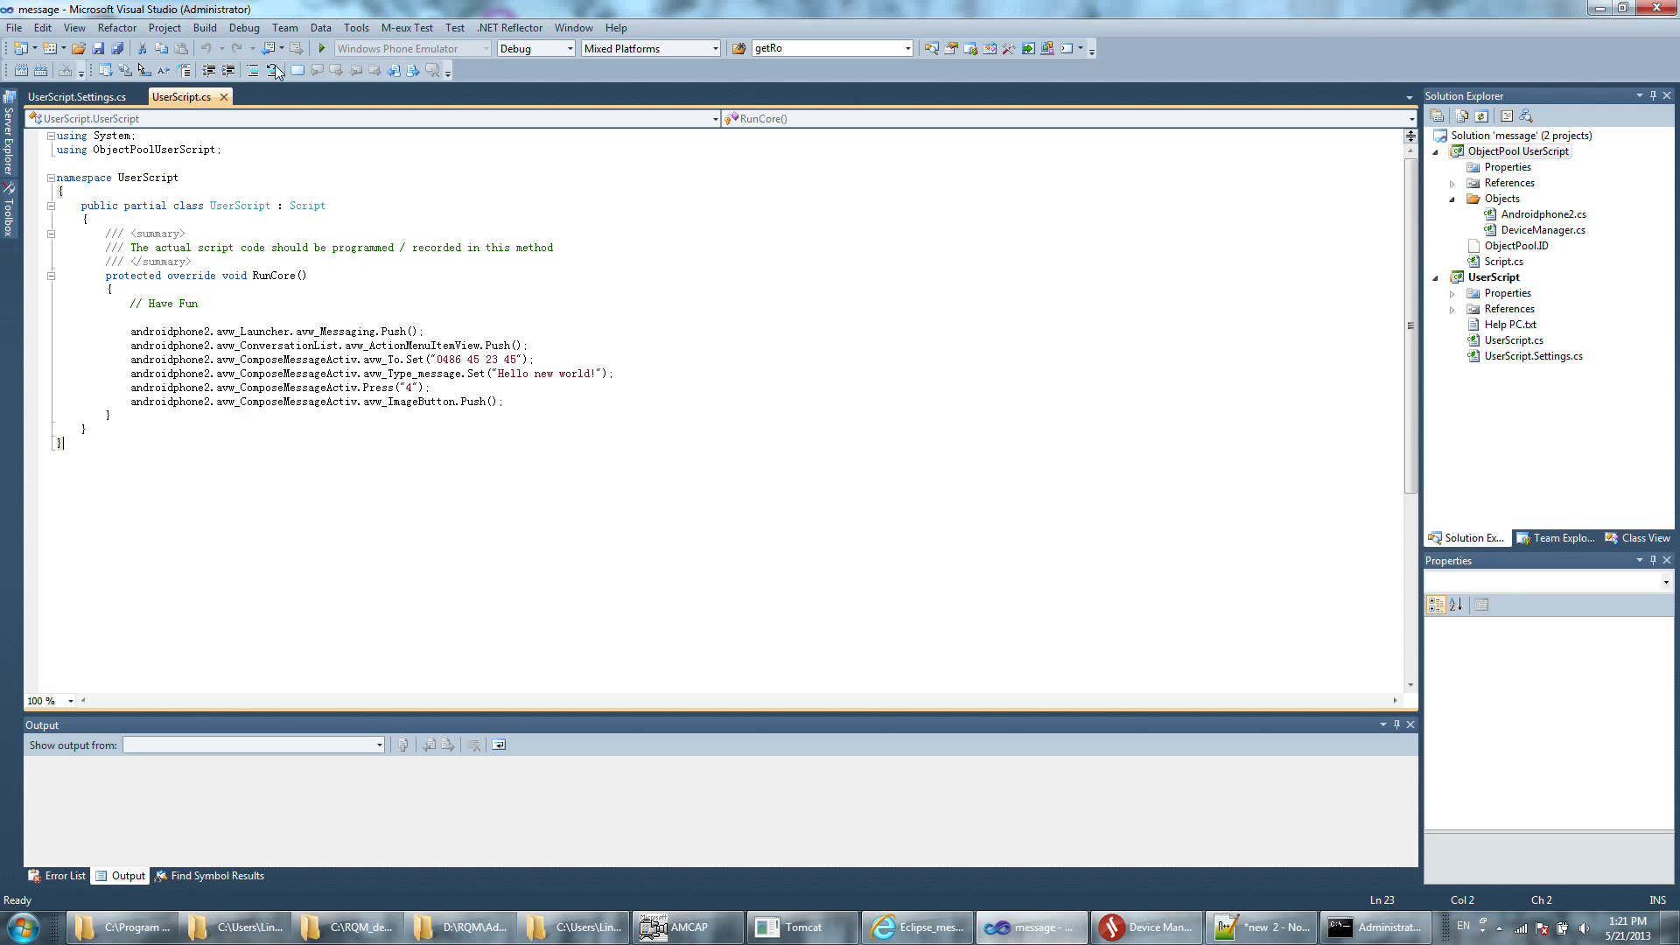
click(323, 48)
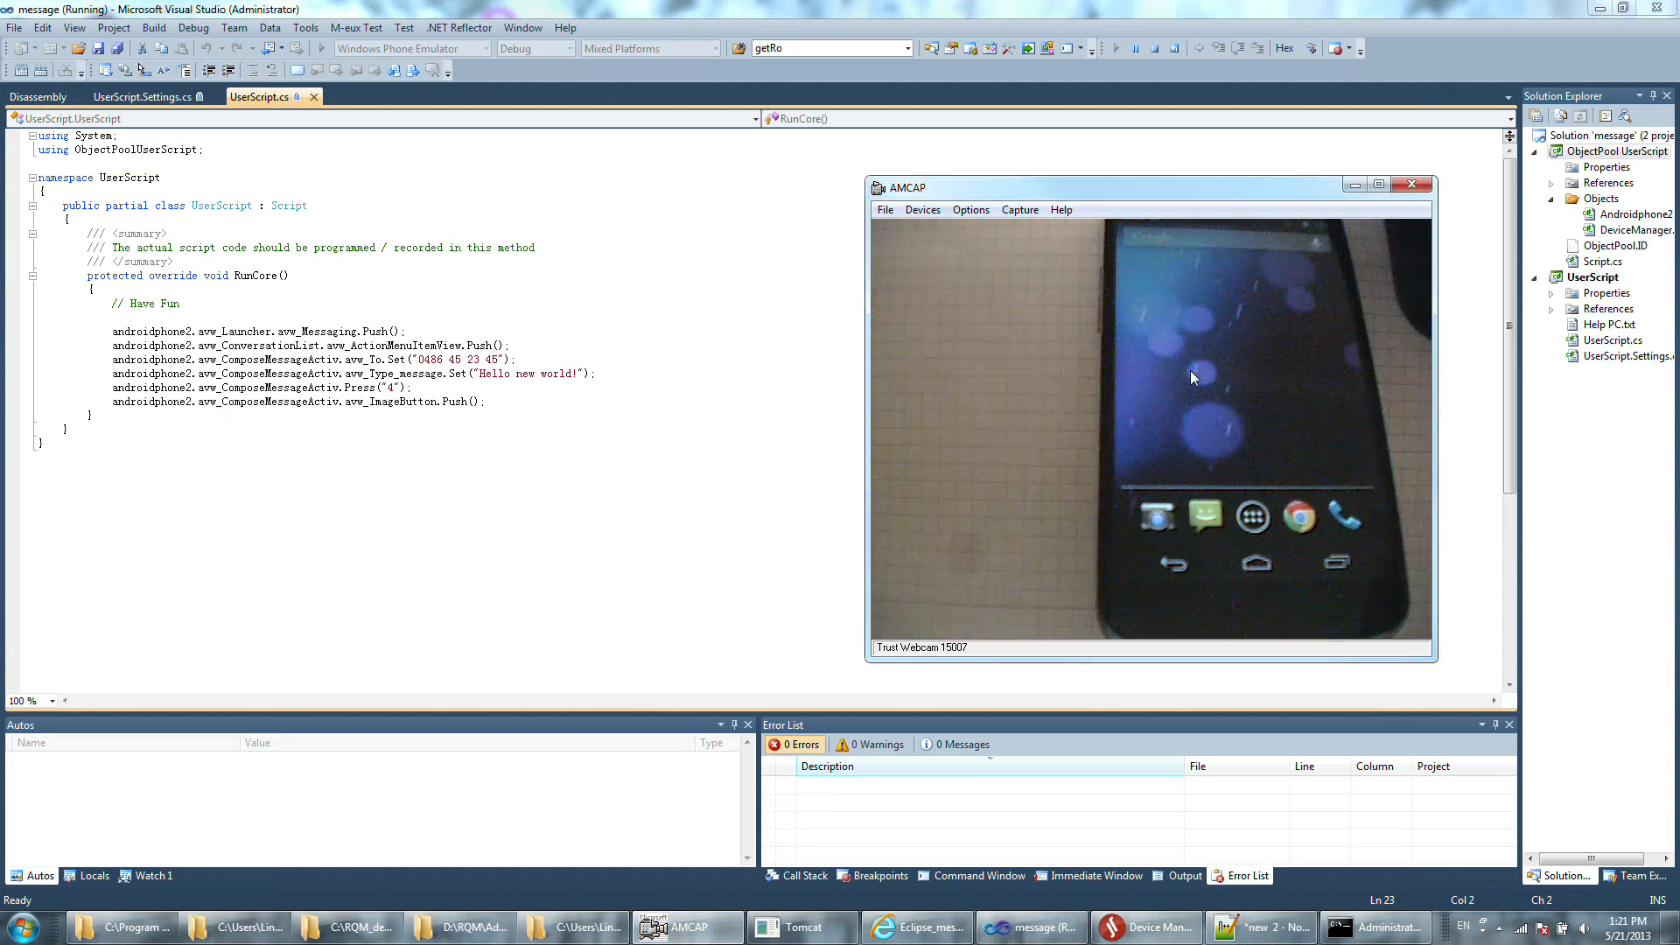
drag(1182, 196, 1188, 180)
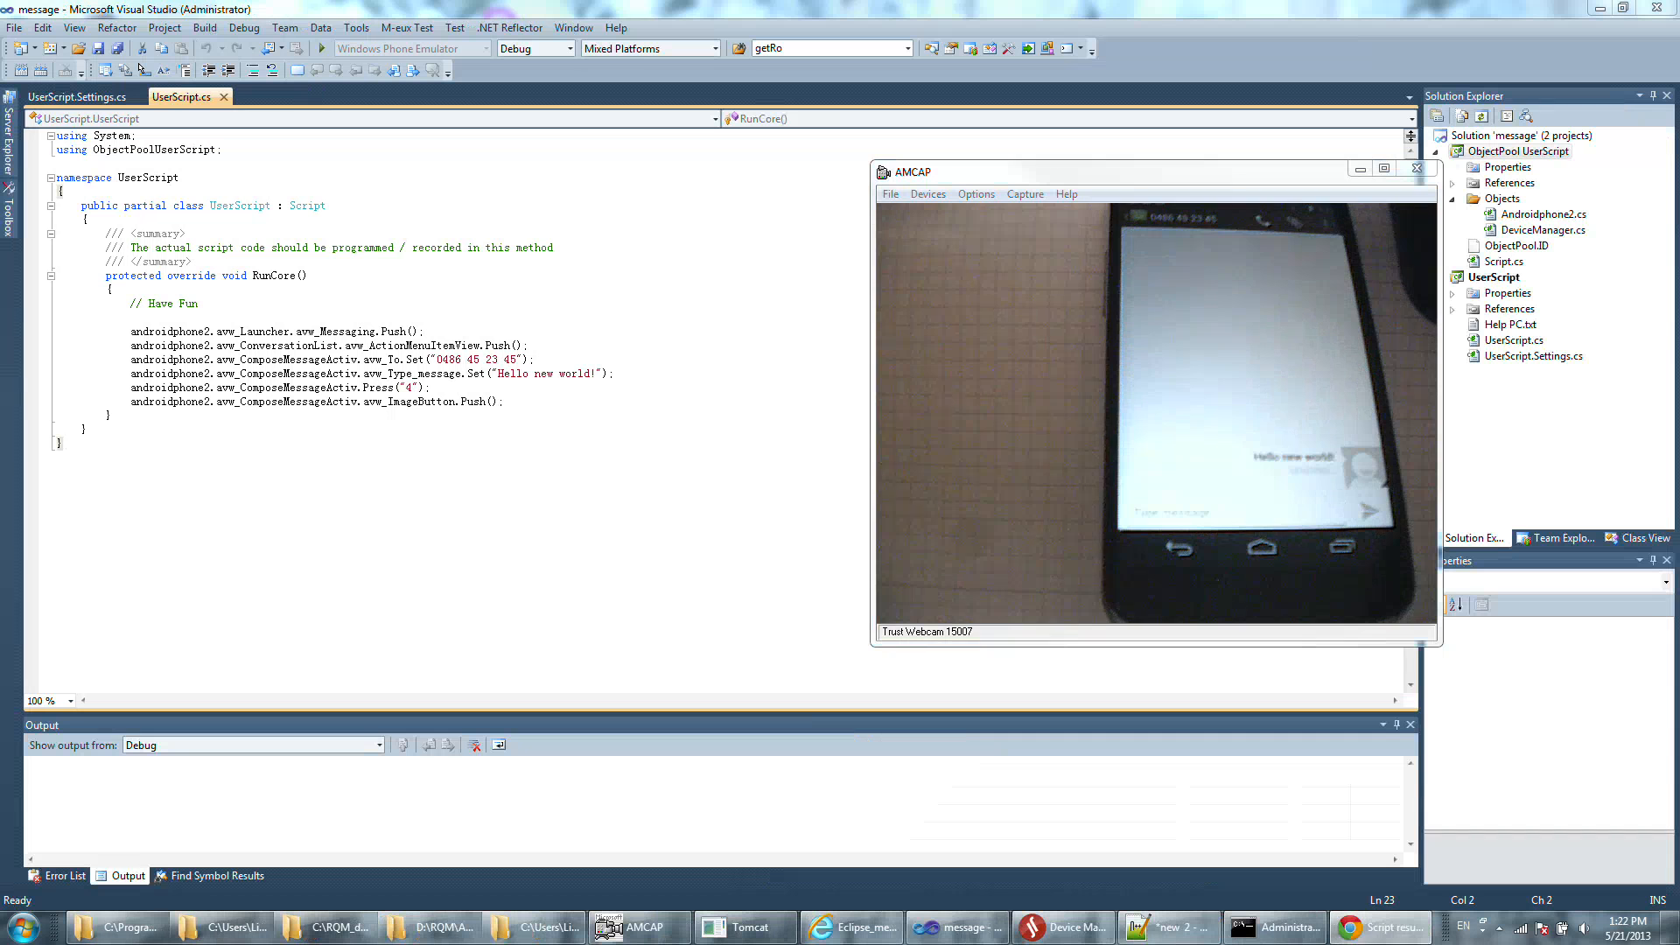
click(613, 360)
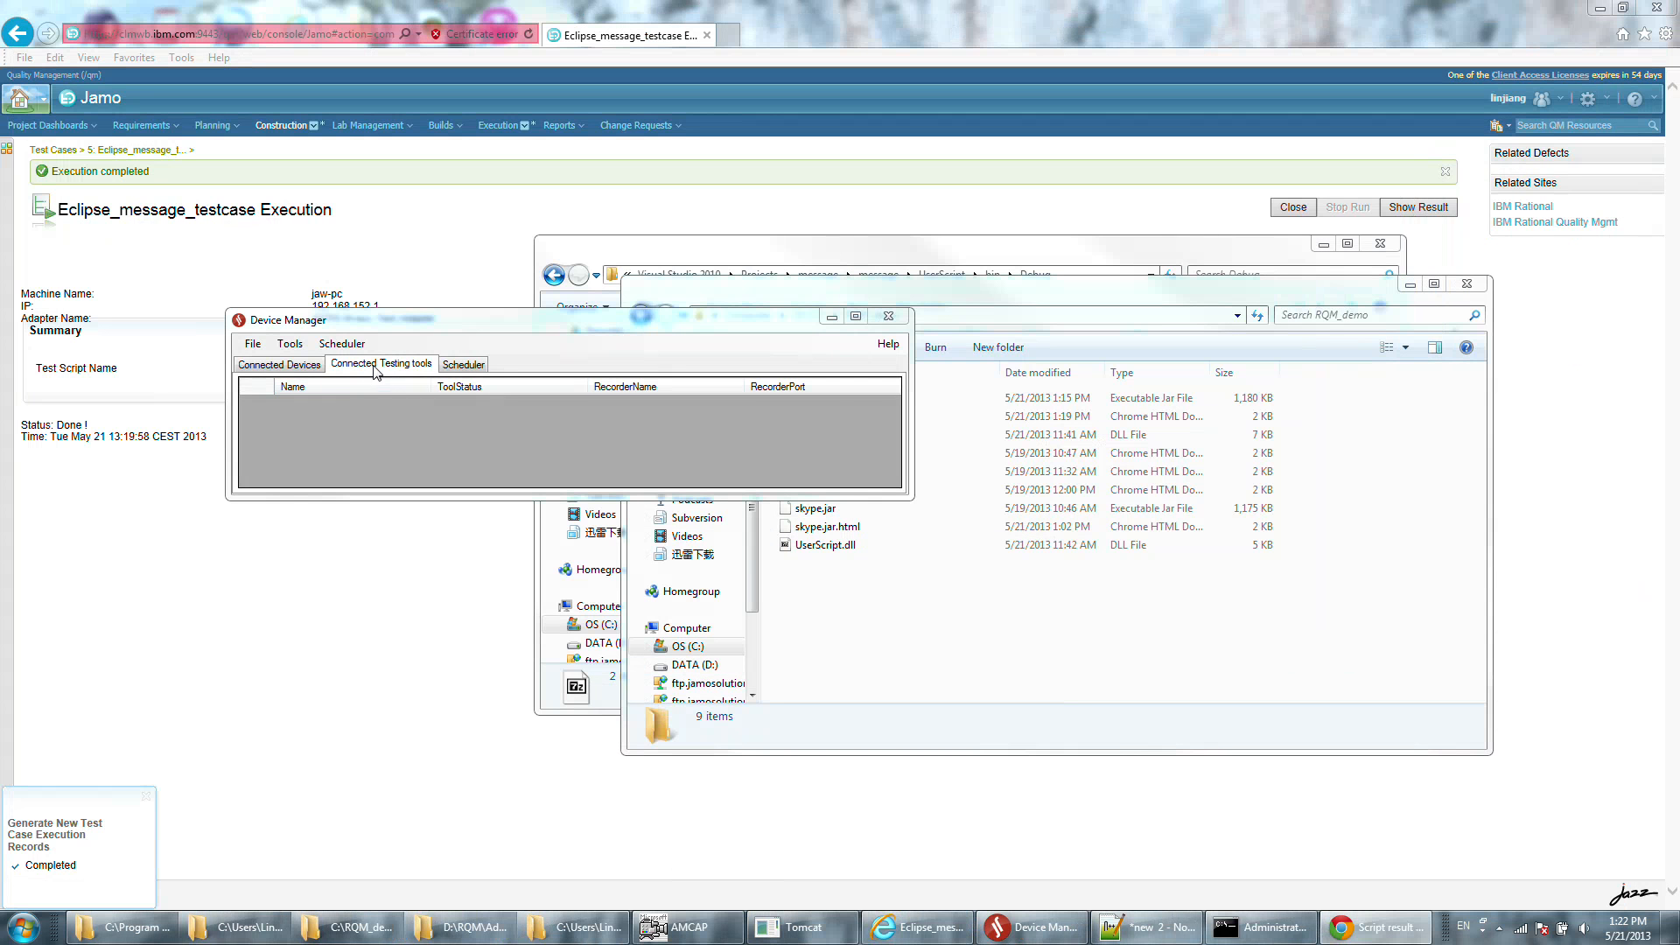
Check the connected devices in Device Manager, then return to the test case execution page in Rational Quality Manager.
click(300, 365)
drag(451, 319, 910, 226)
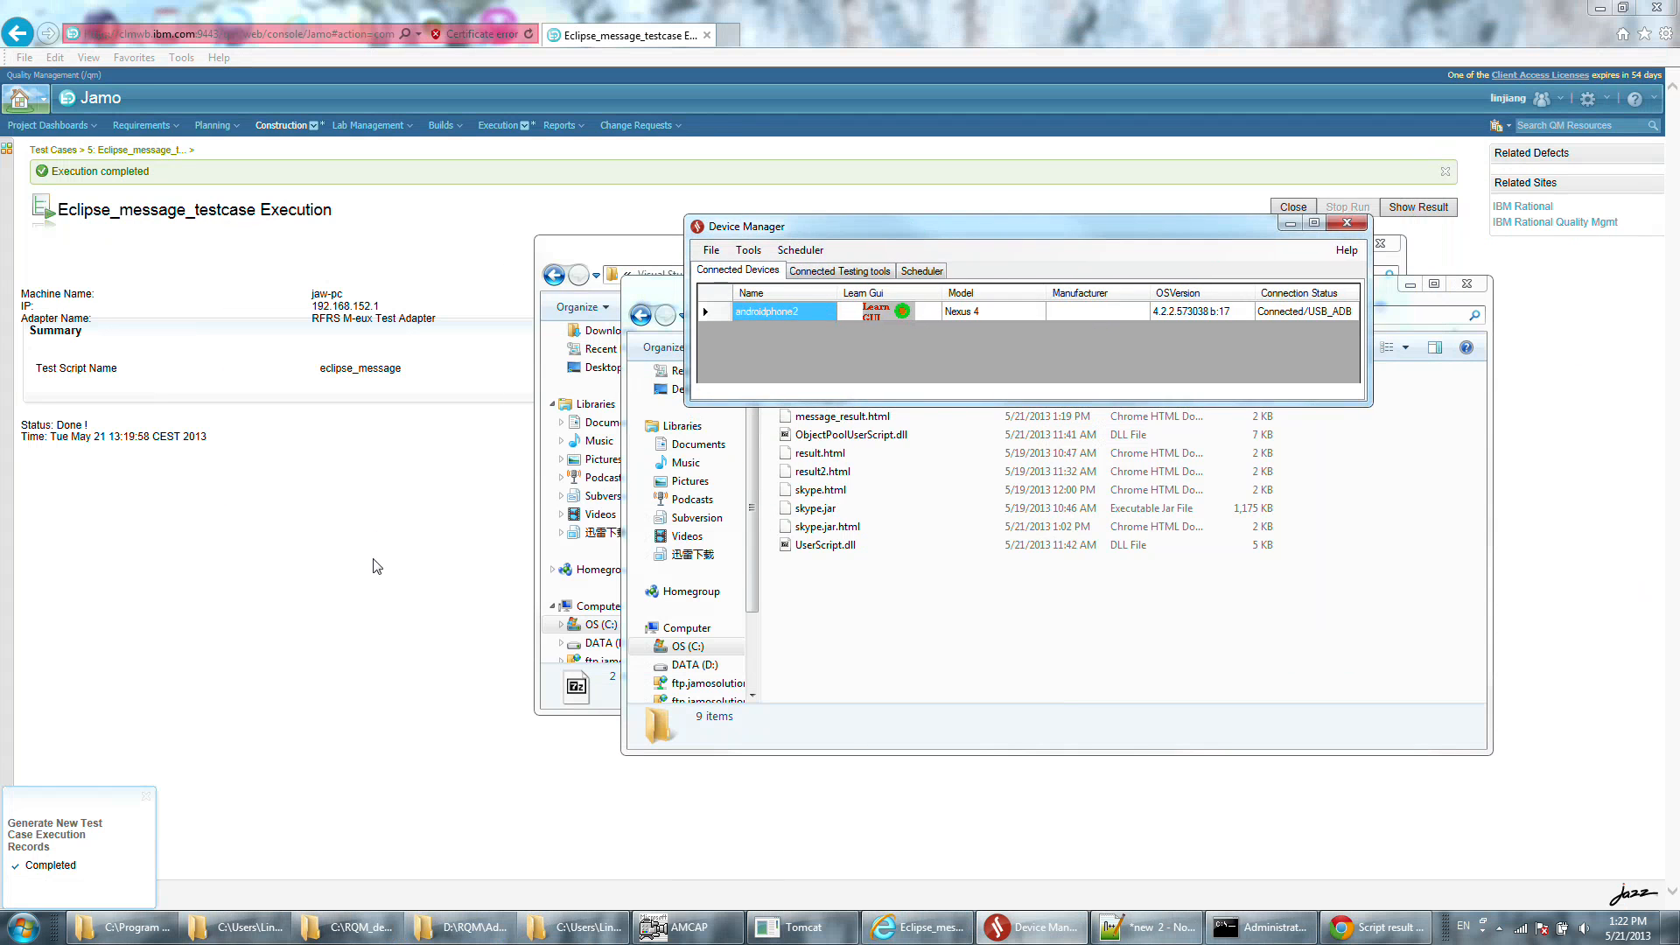
click(381, 563)
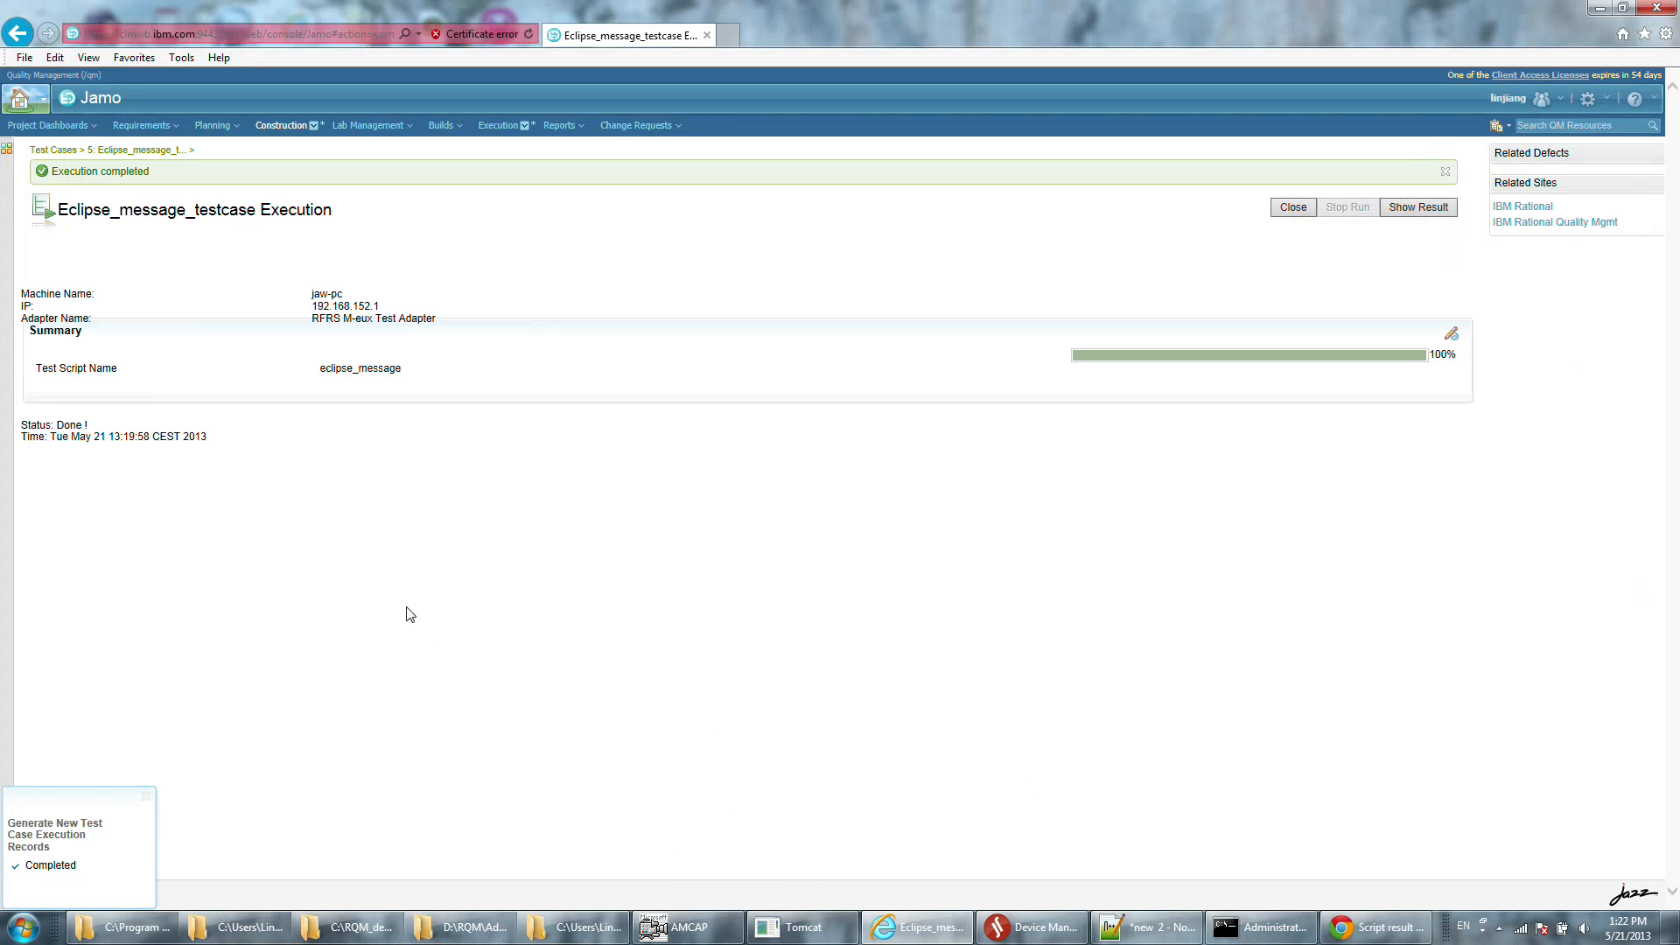
Create a new test script named VS_message with the type M-eux Test.
click(296, 126)
click(338, 302)
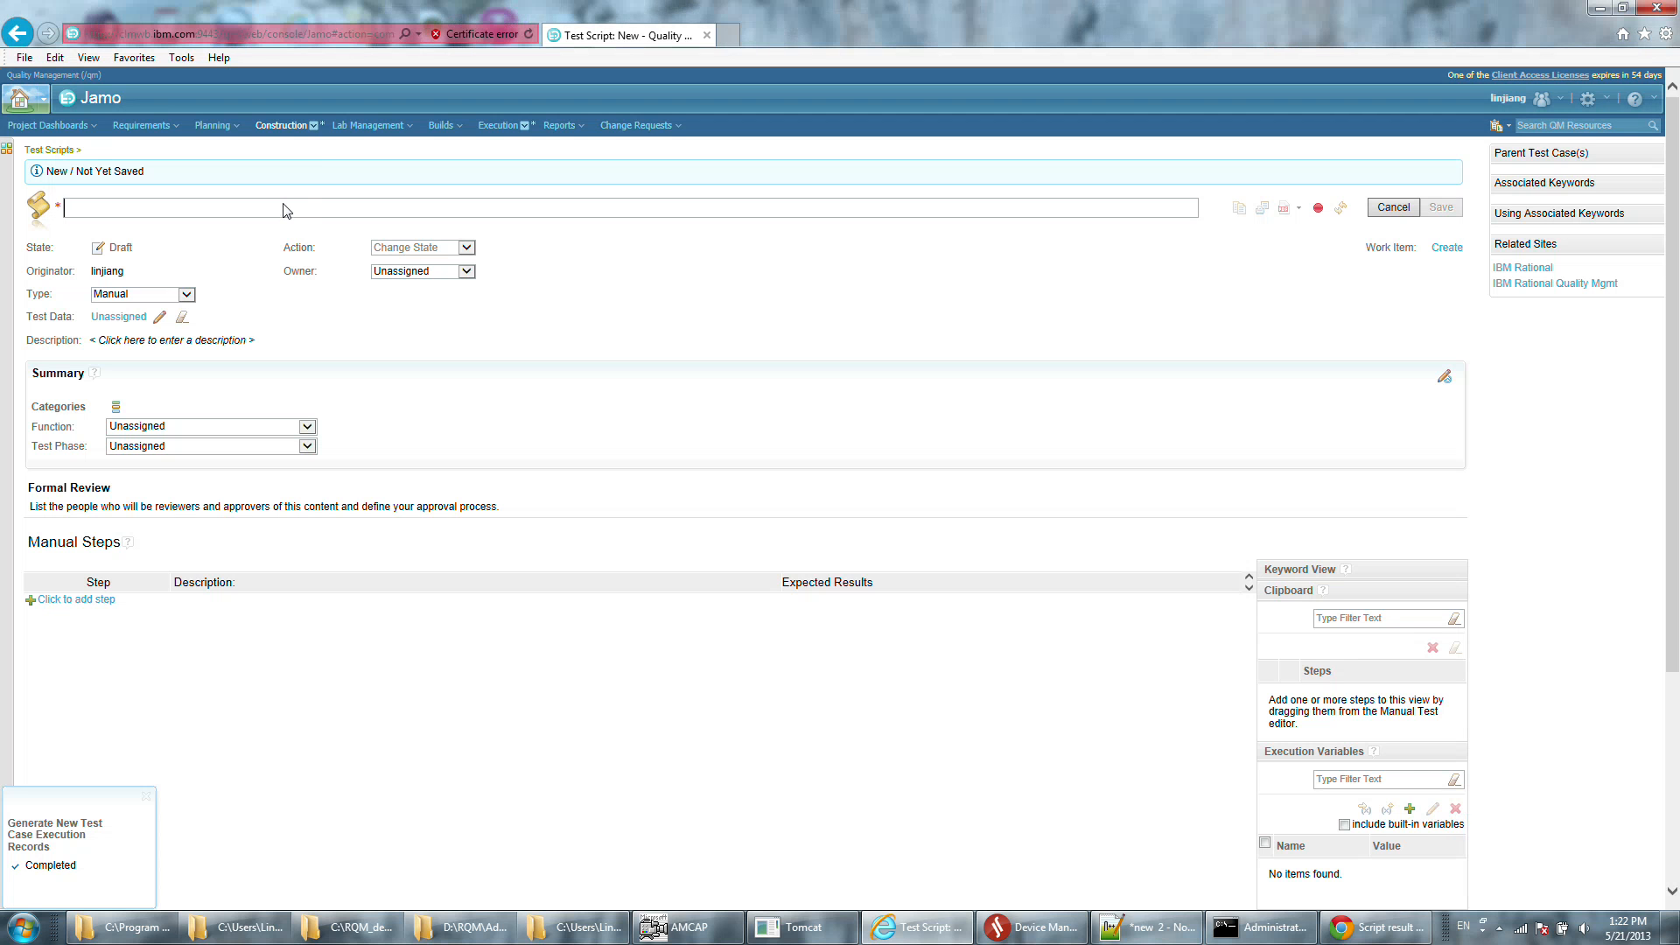
text(S)
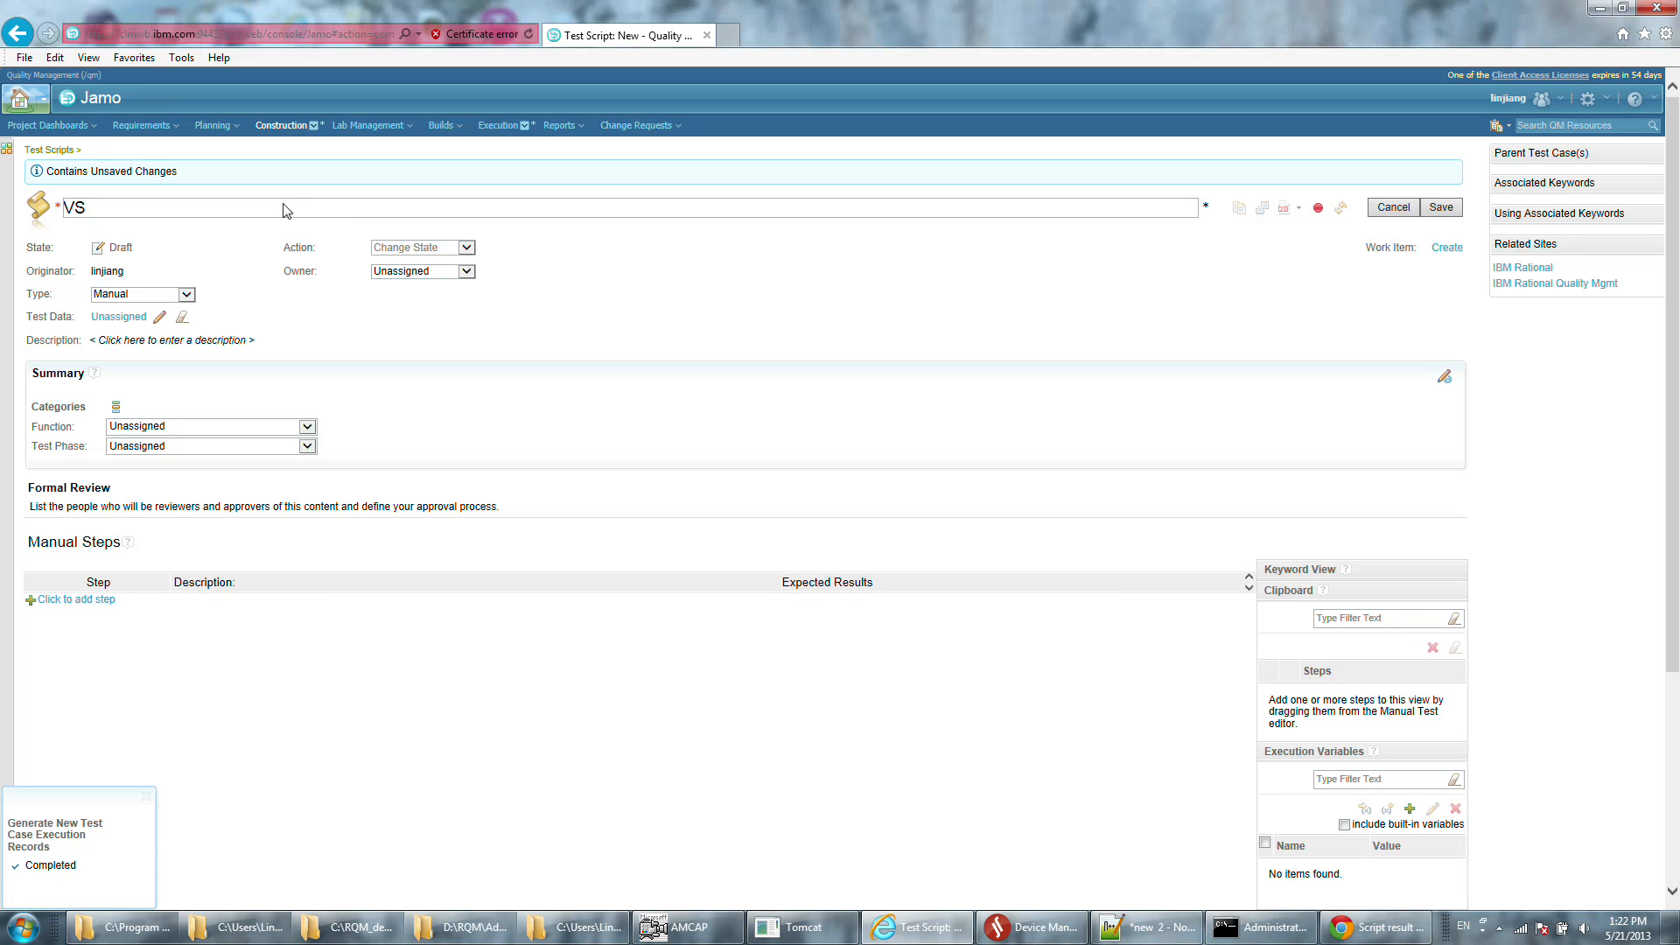
text(-message)
click(135, 295)
click(140, 283)
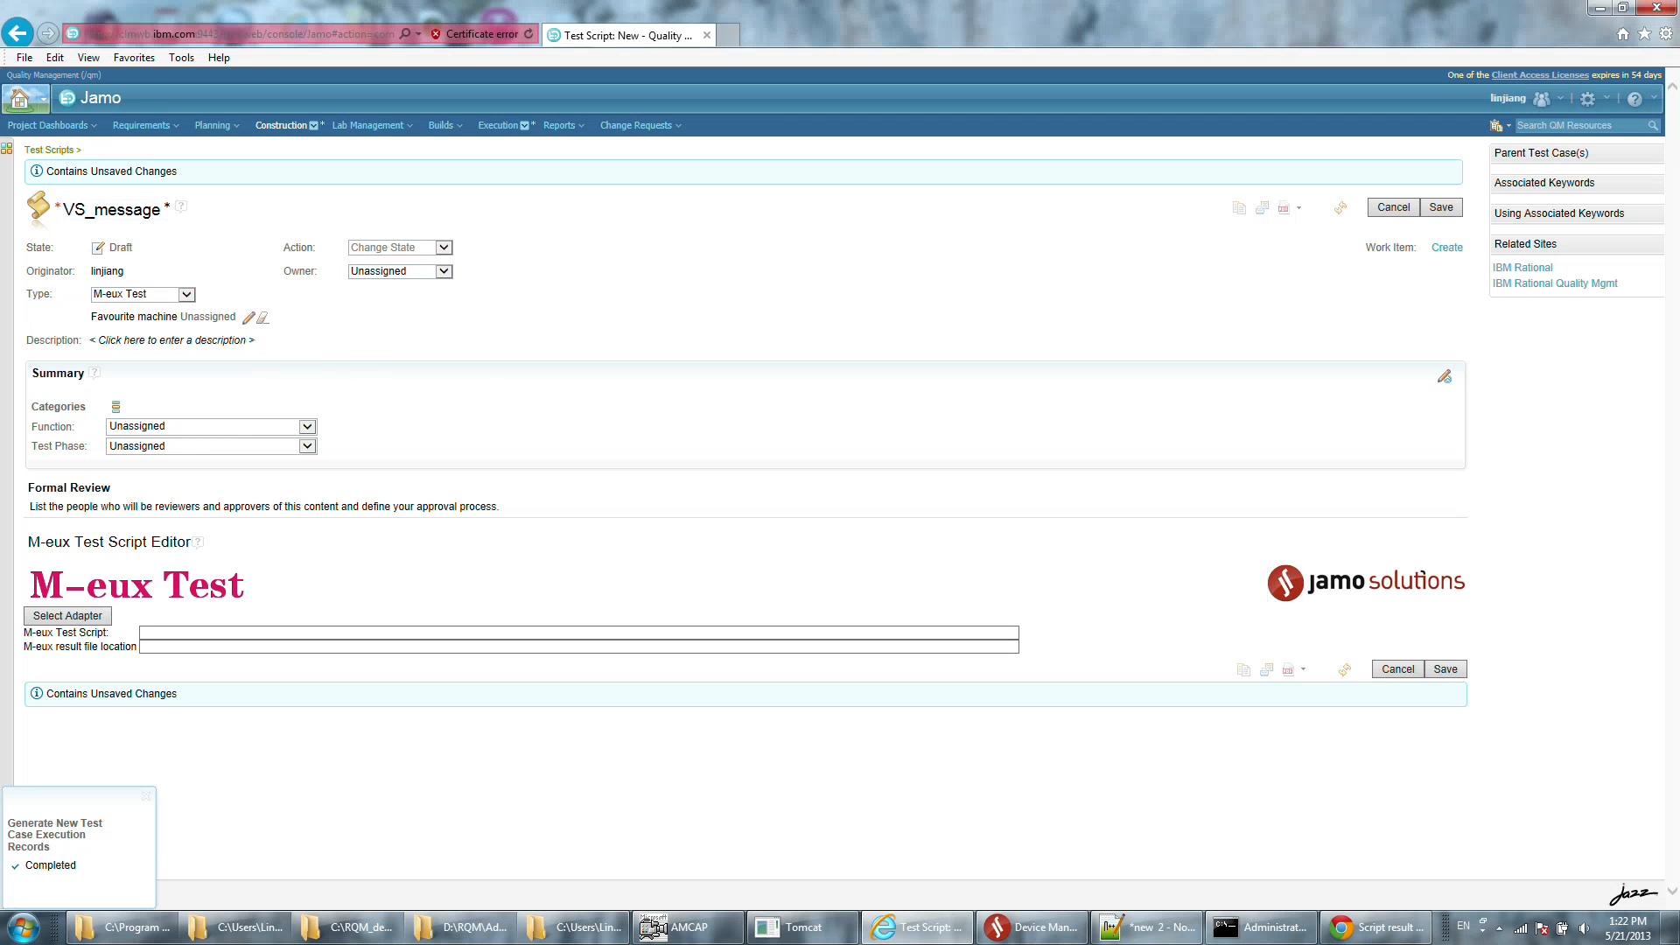
Select the M-eux Test adapter on jaw-pc and enter C:\RQM_demo, copied from the folder window, as the project path.
click(67, 615)
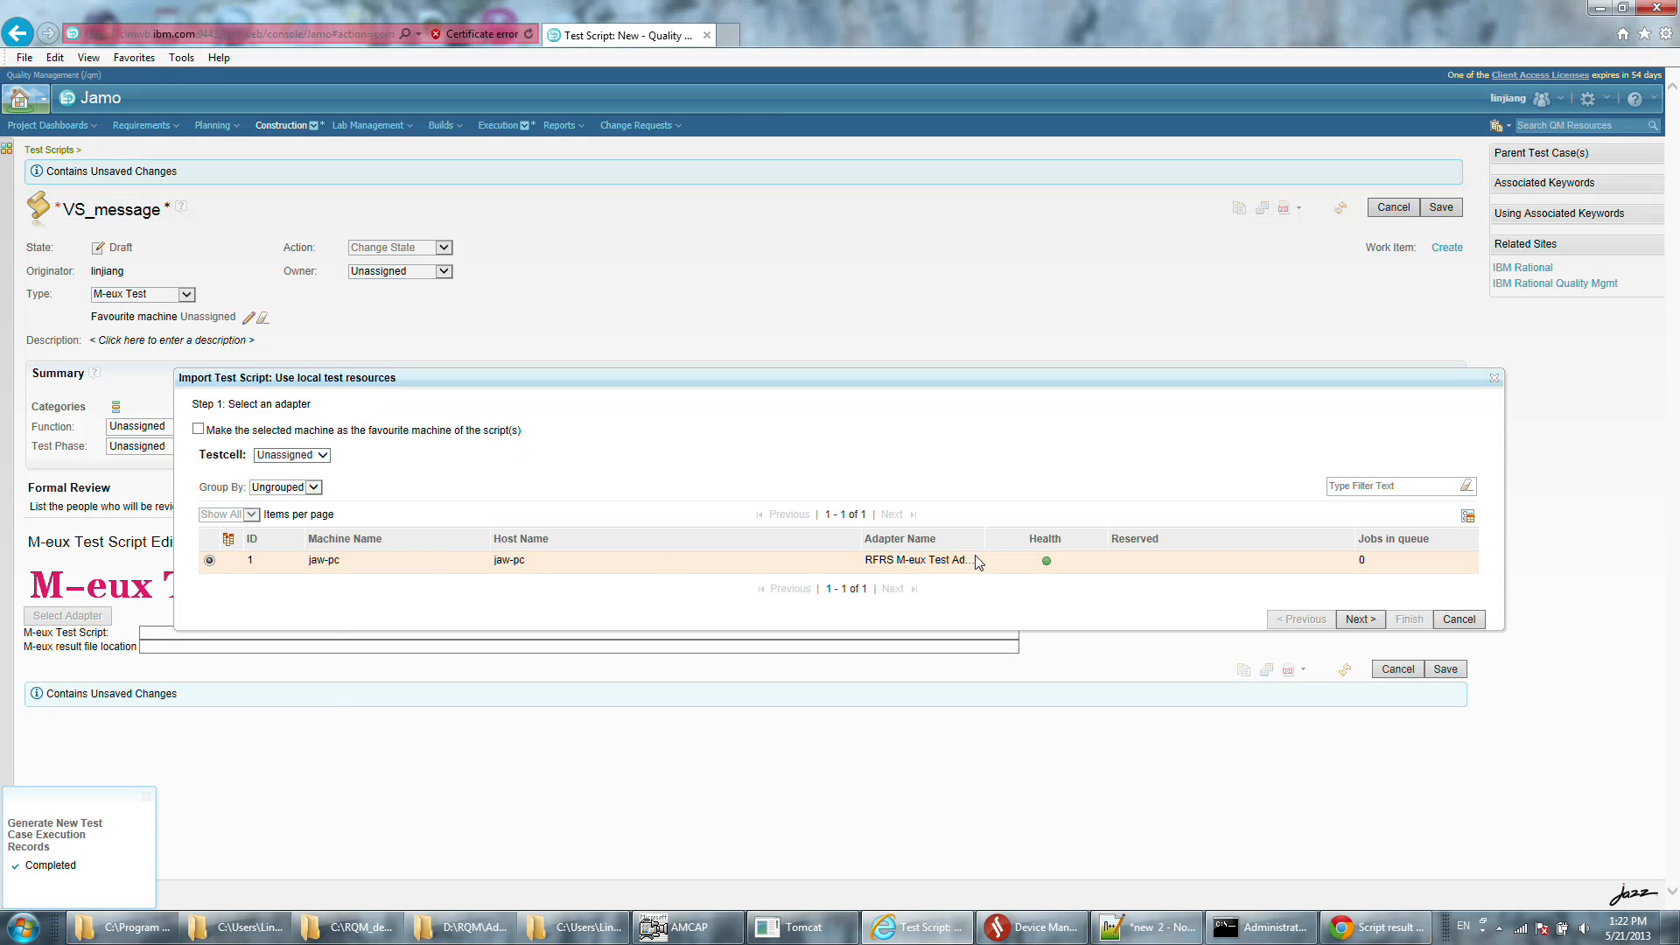
click(1375, 624)
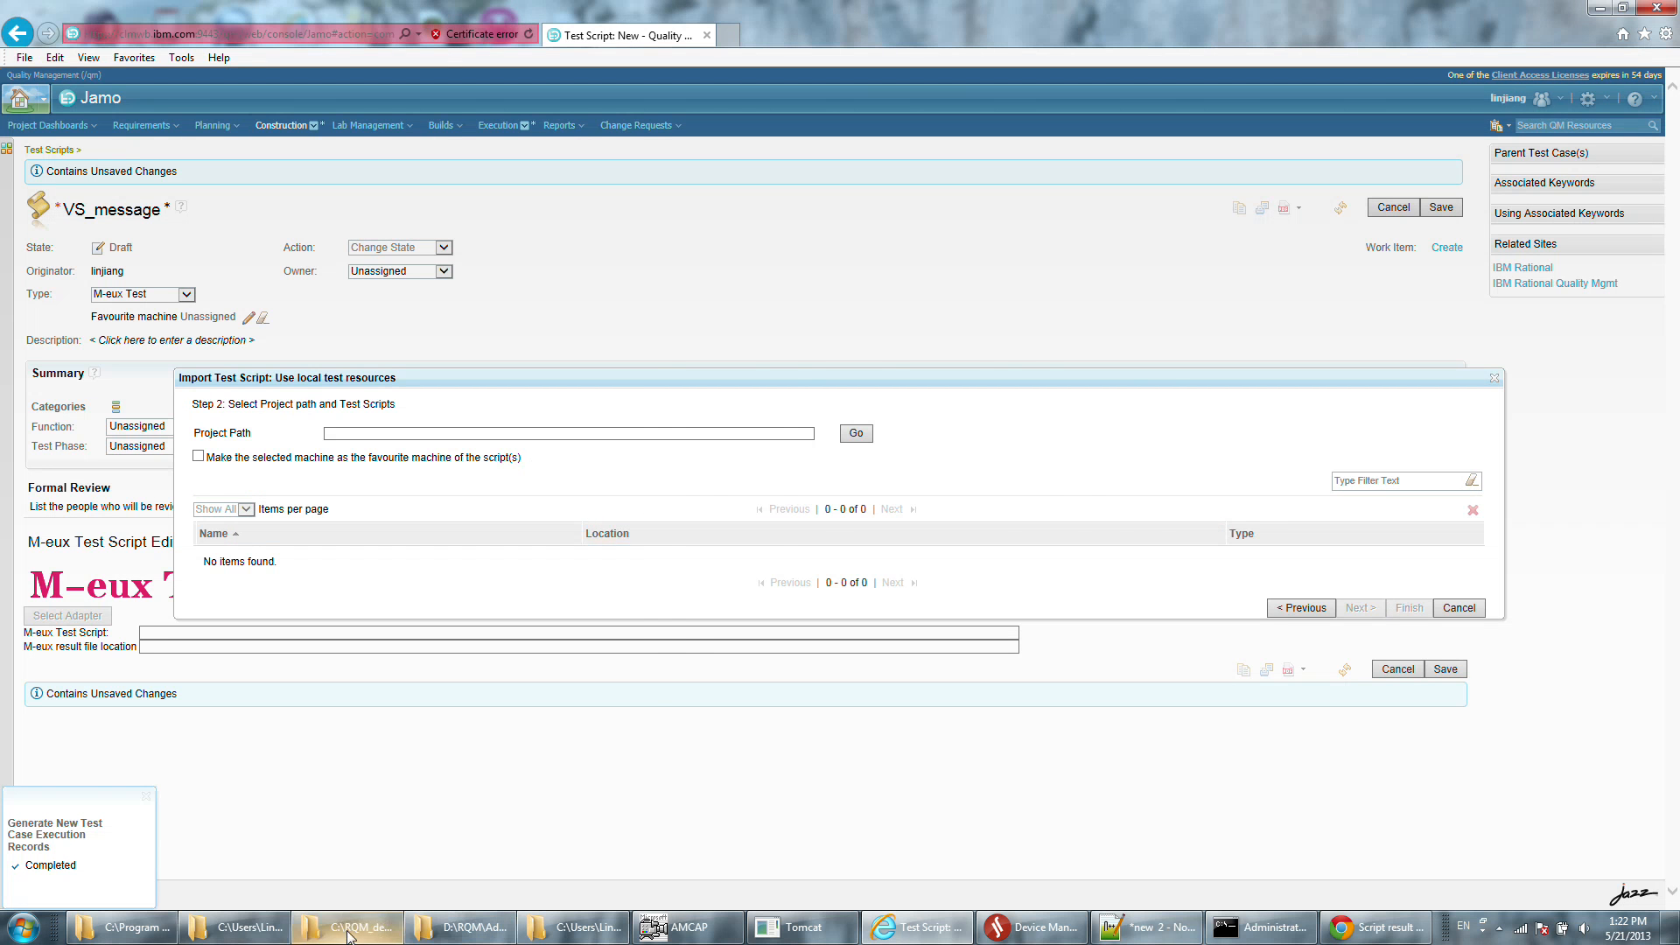
click(401, 926)
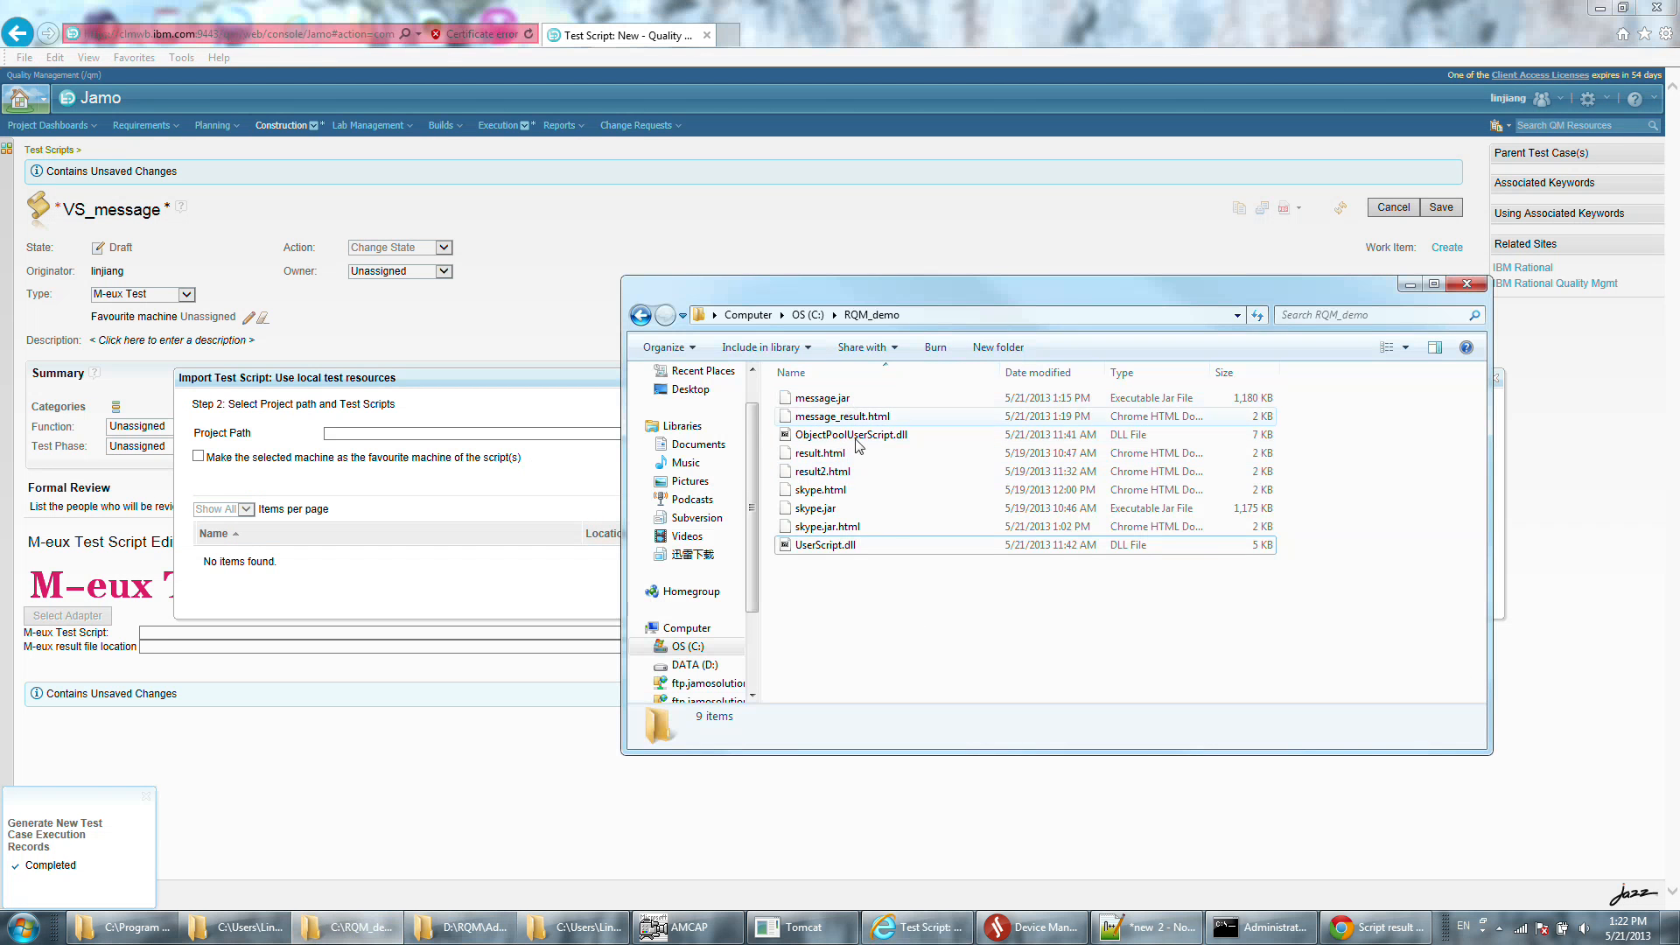
click(835, 548)
click(862, 435)
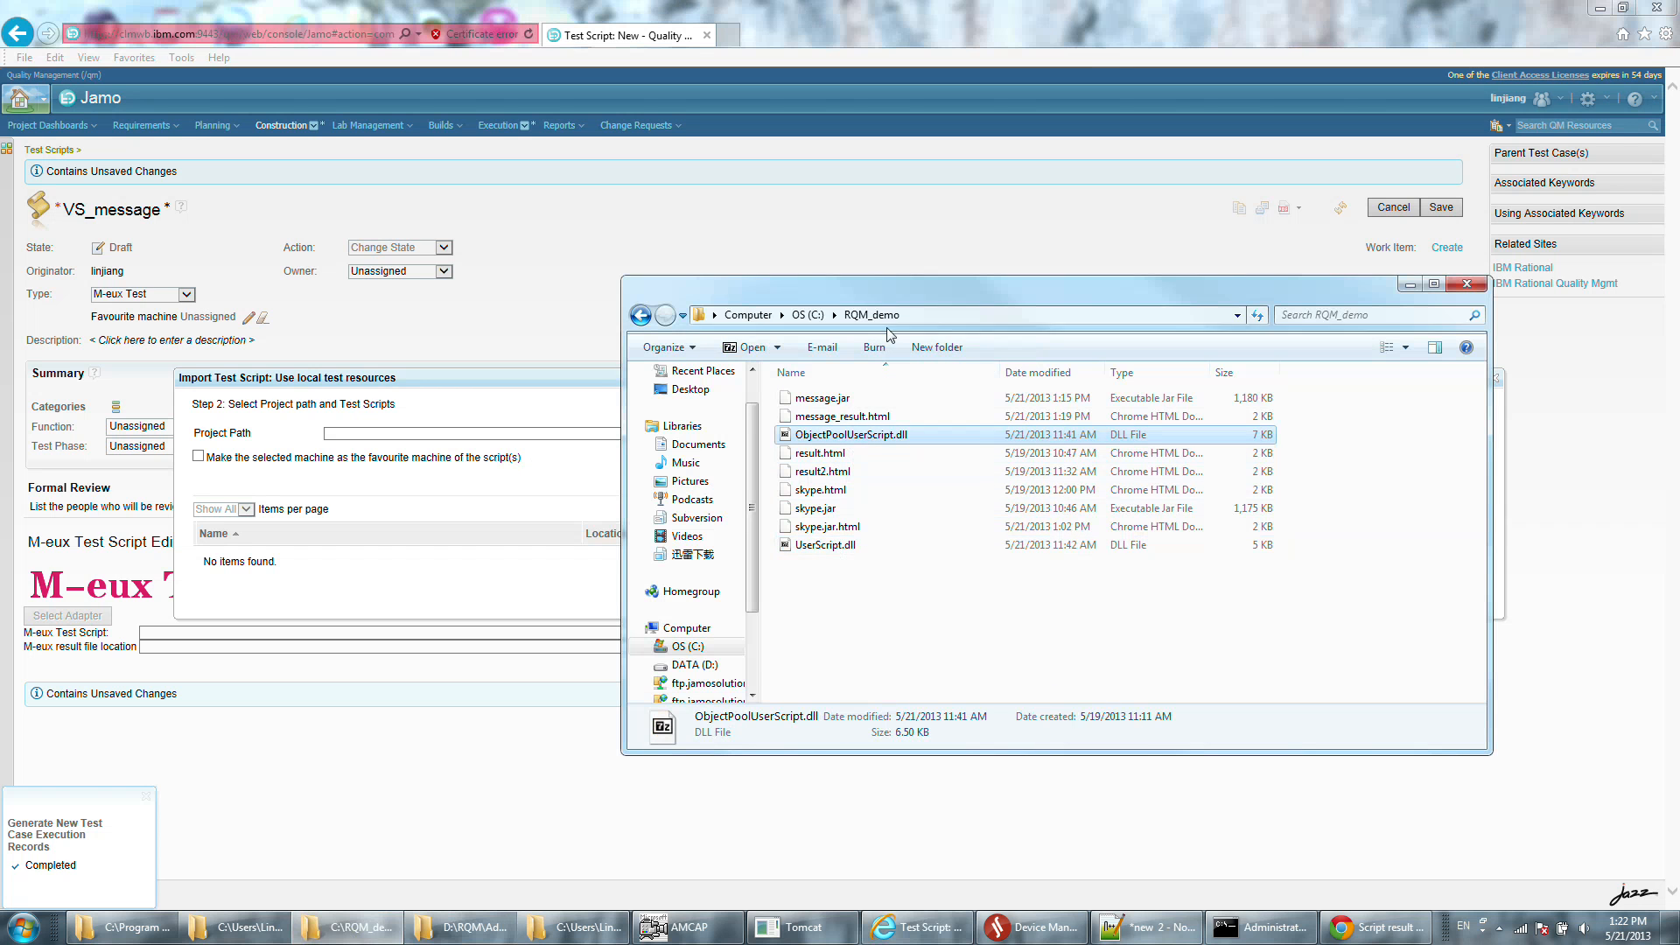
click(977, 315)
key(ctrl+c)
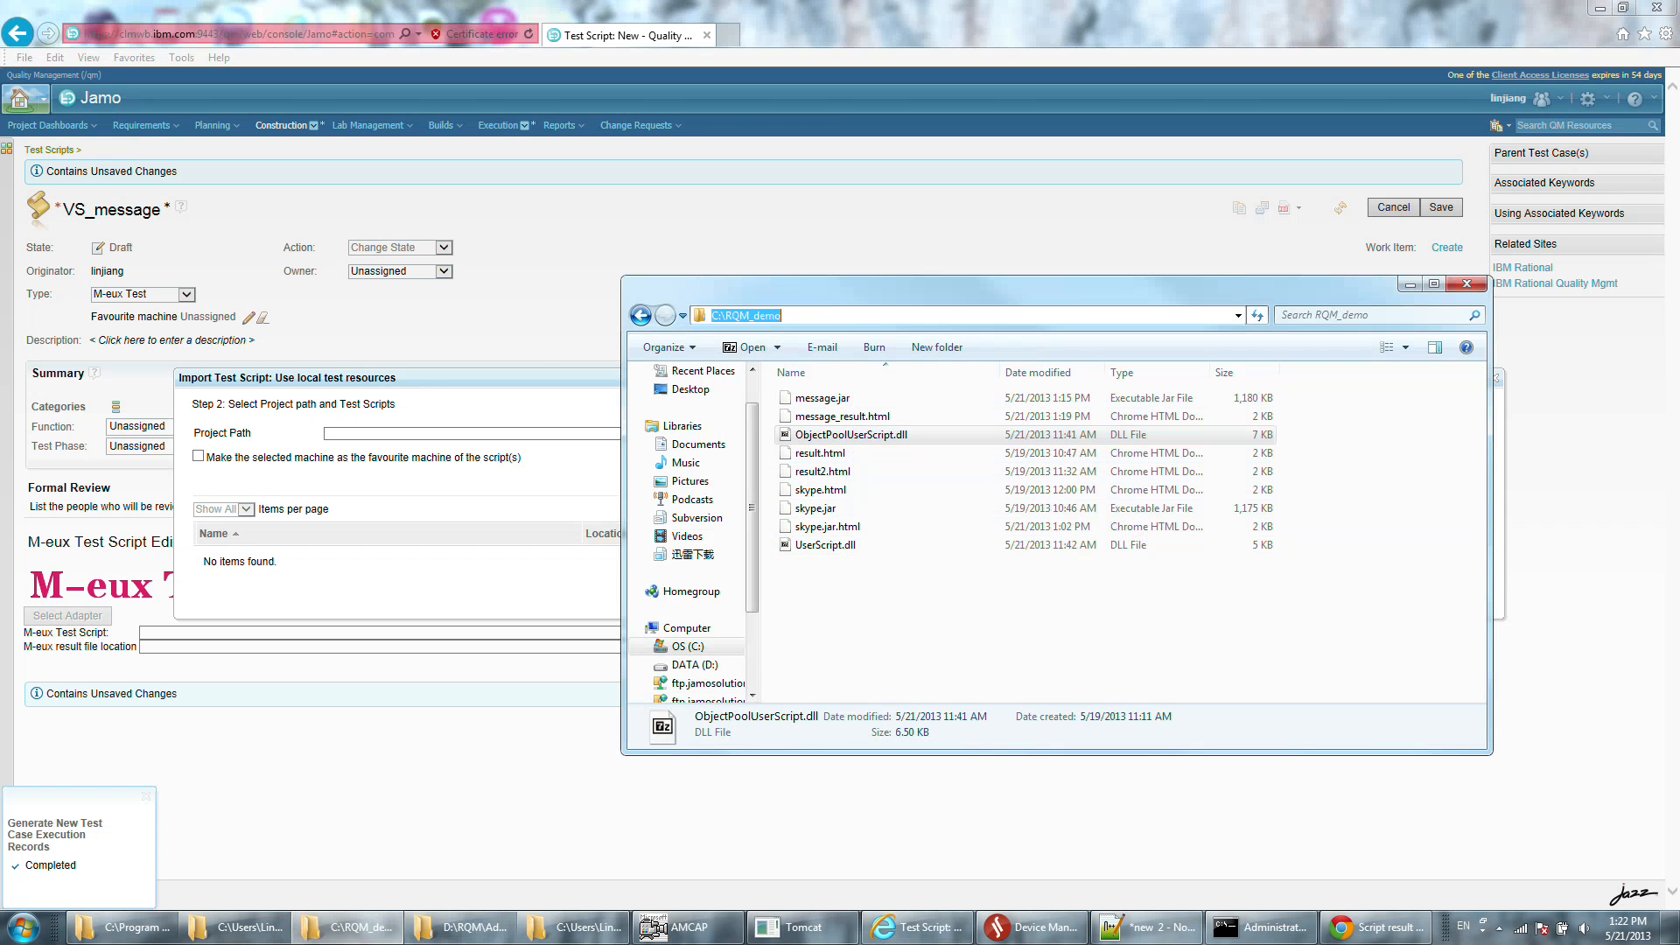
click(536, 383)
click(524, 433)
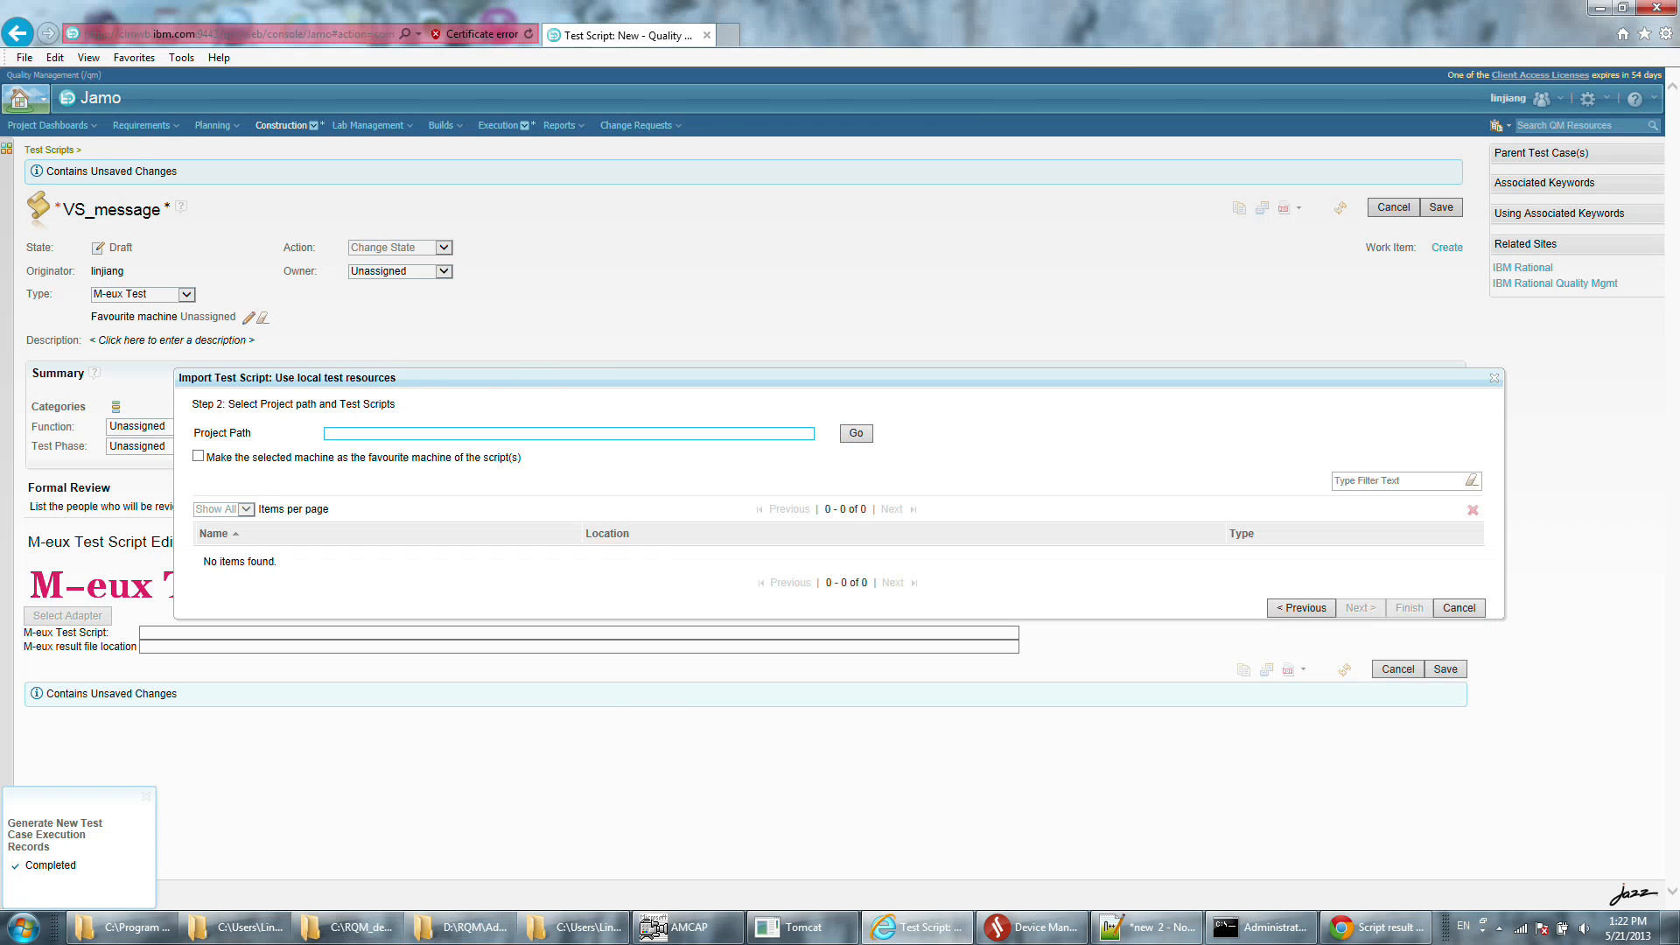
key(ctrl+v)
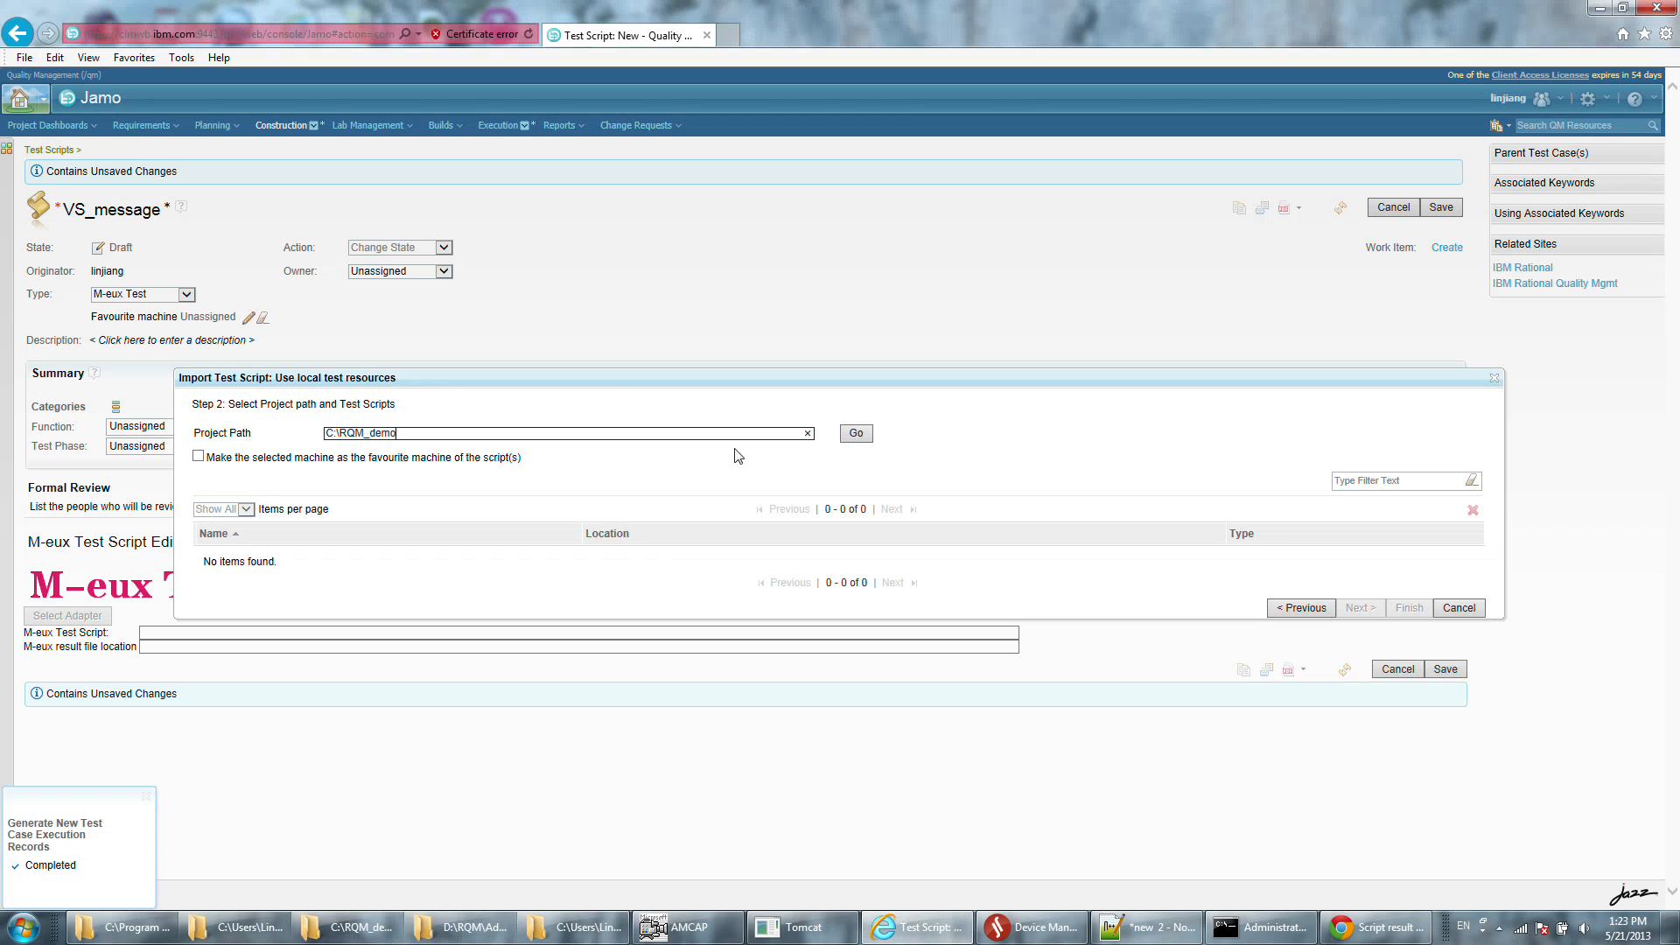
List the scripts in the project path and import UserScript.dll as the M-eux test script.
click(856, 433)
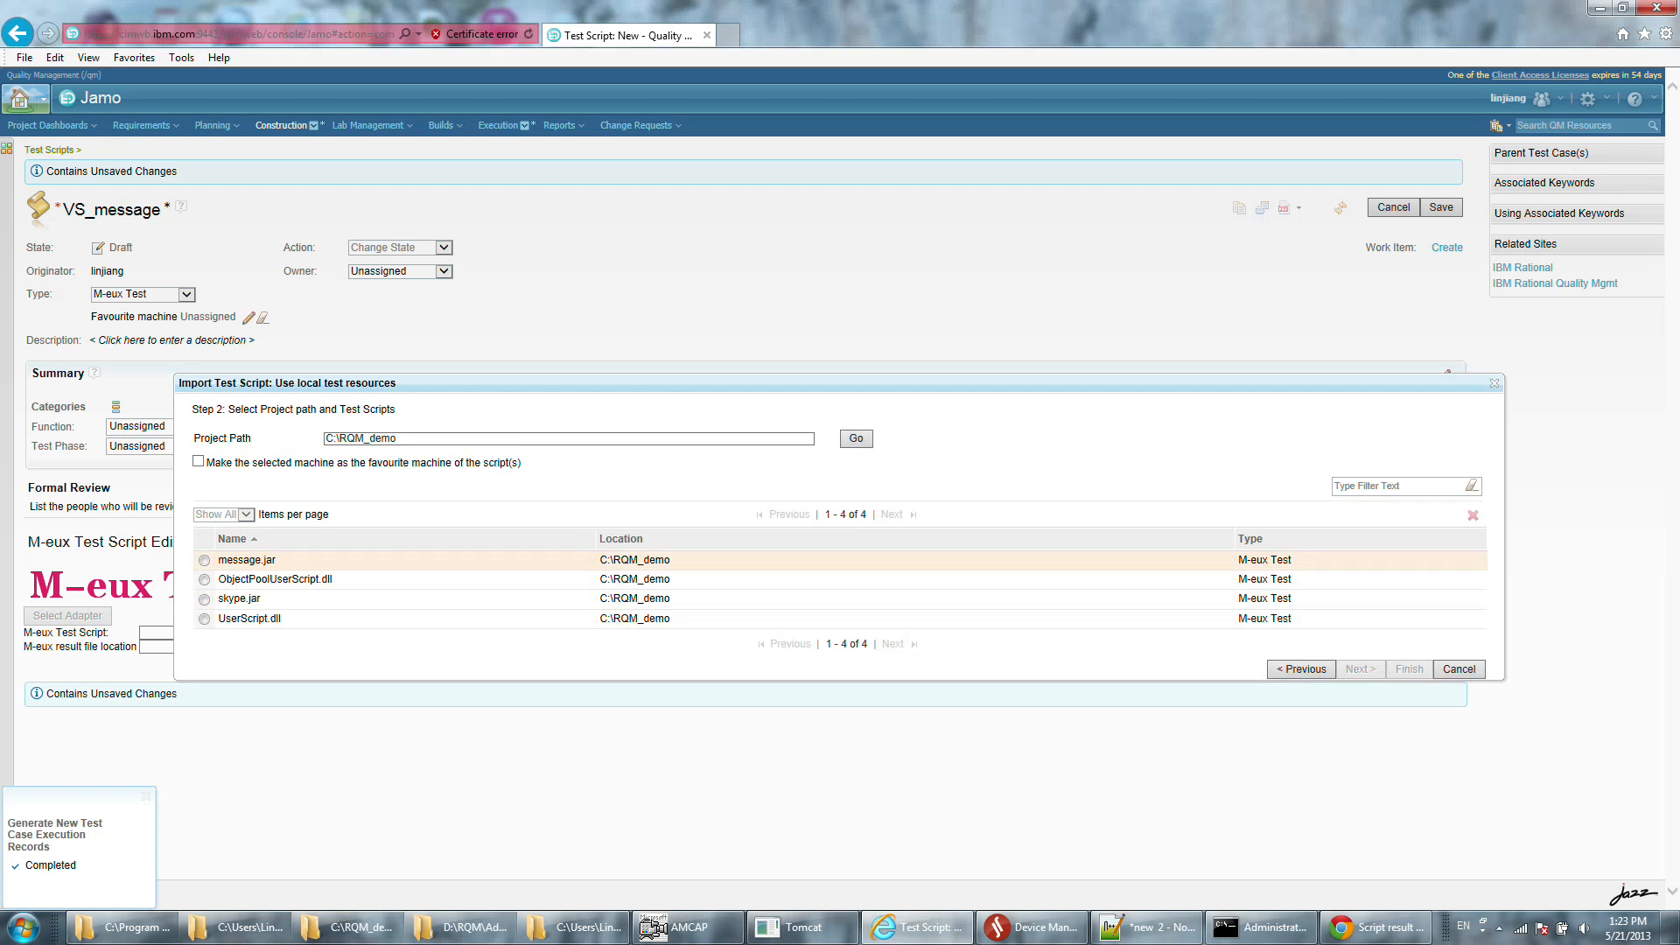
click(203, 619)
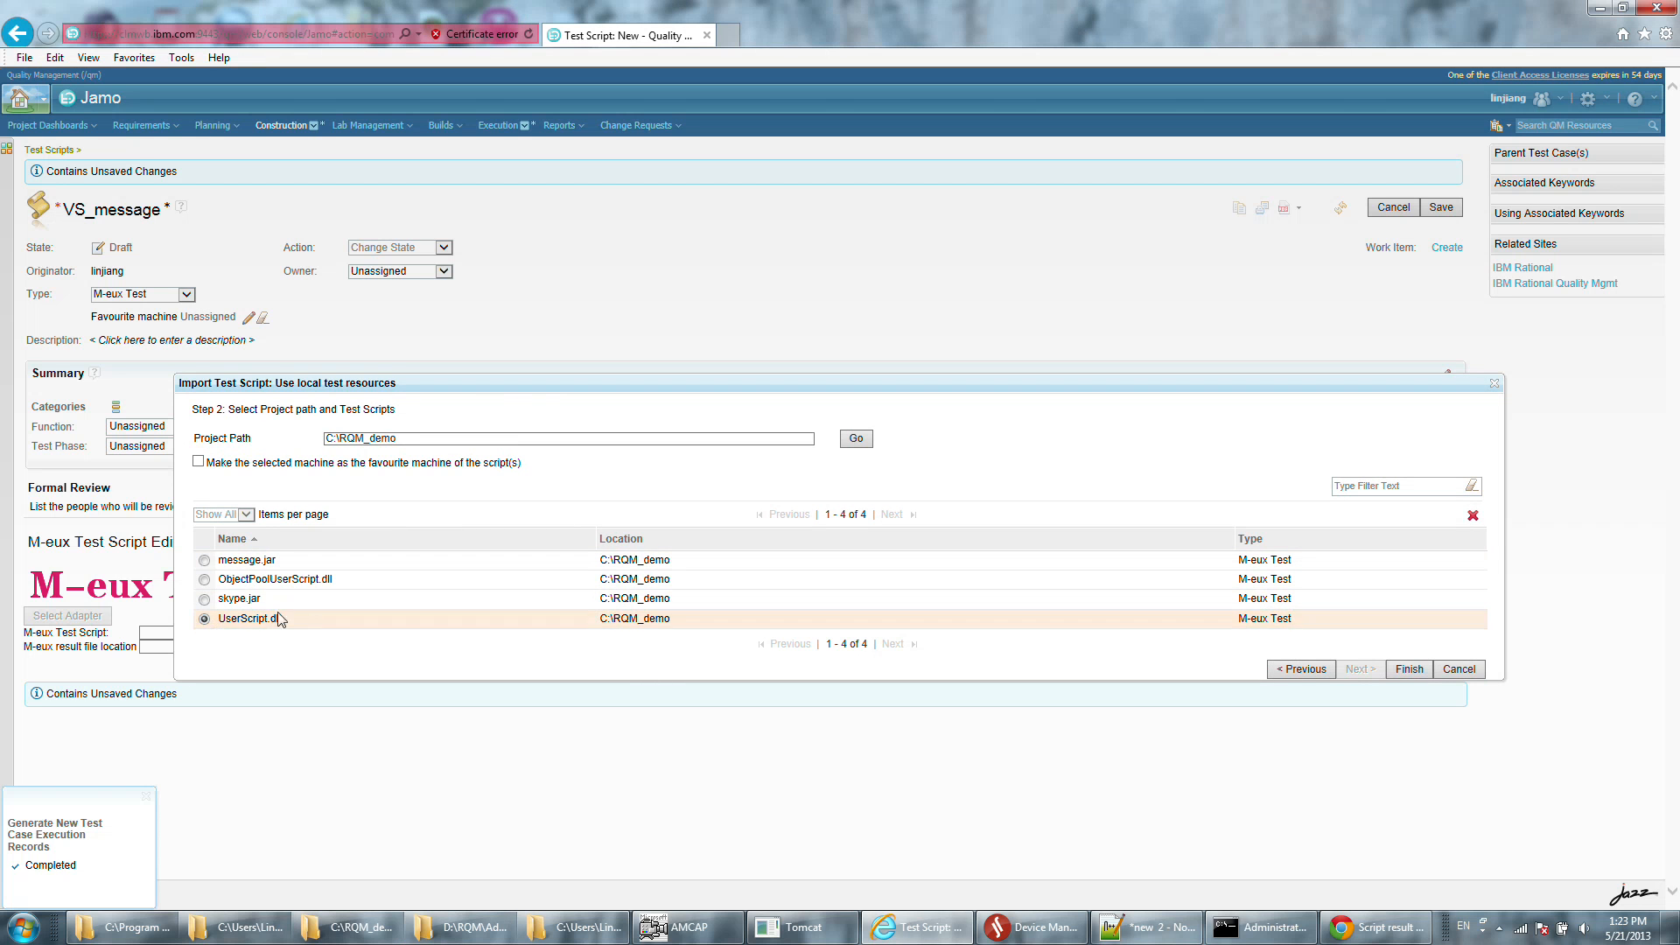
click(1406, 670)
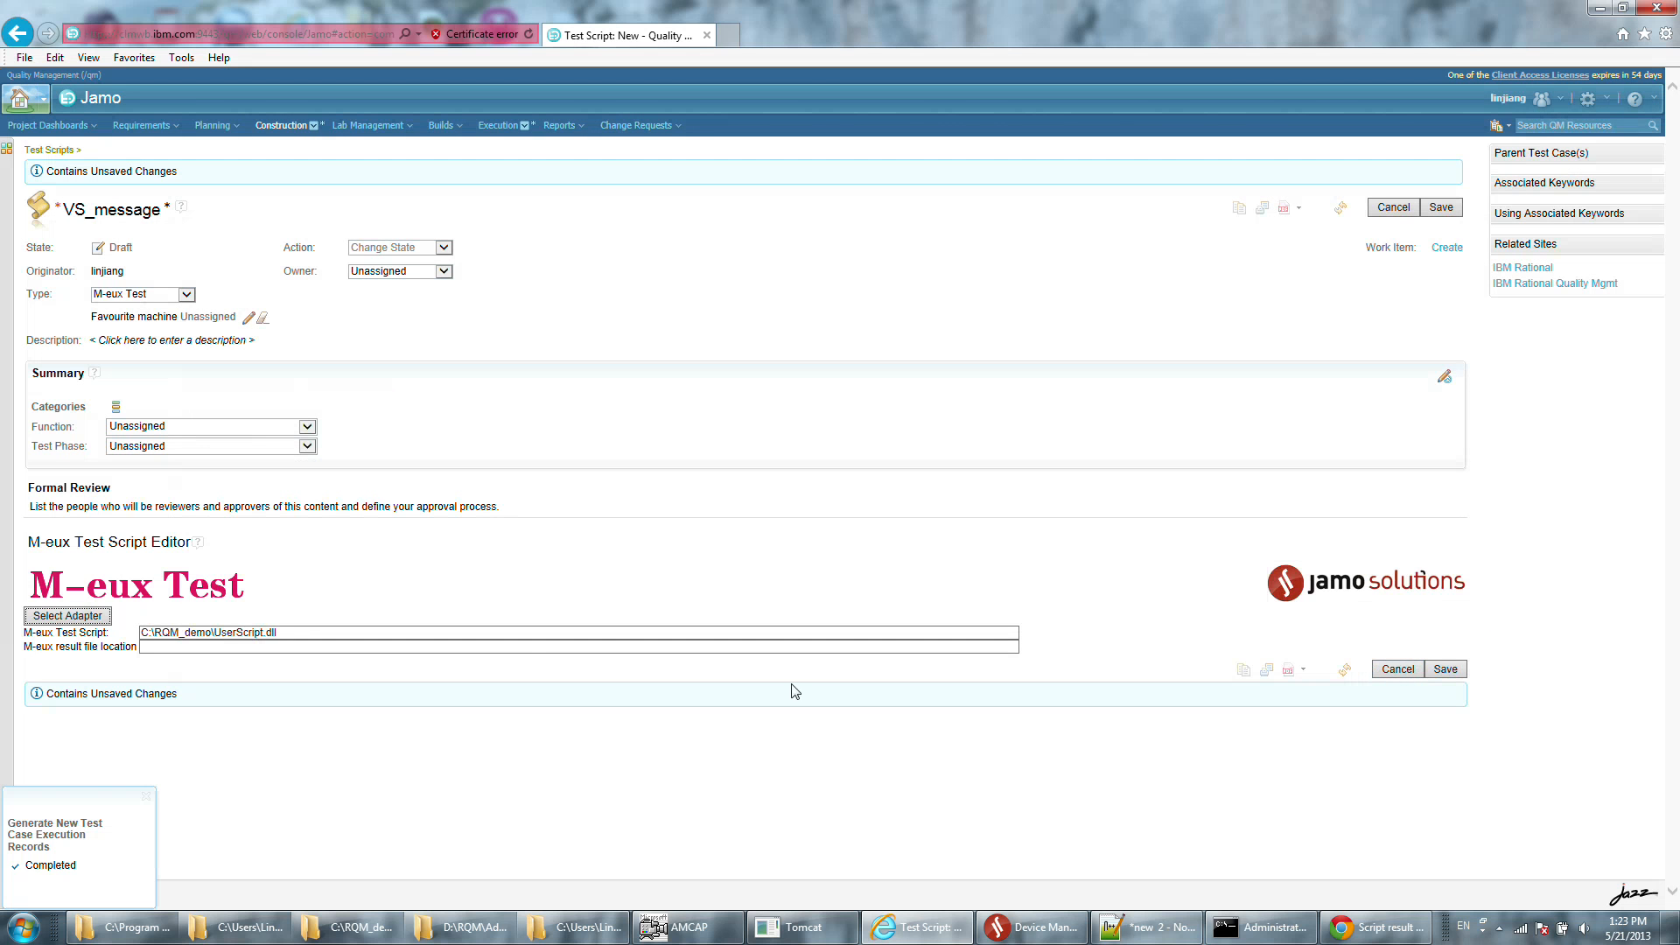
Set the M-eux result file location to C:\RQM_demo\VS_message.html and save the VS_message test script.
click(534, 647)
key(shift+Tab)
key(ctrl+c)
key(Tab)
key(ctrl+v)
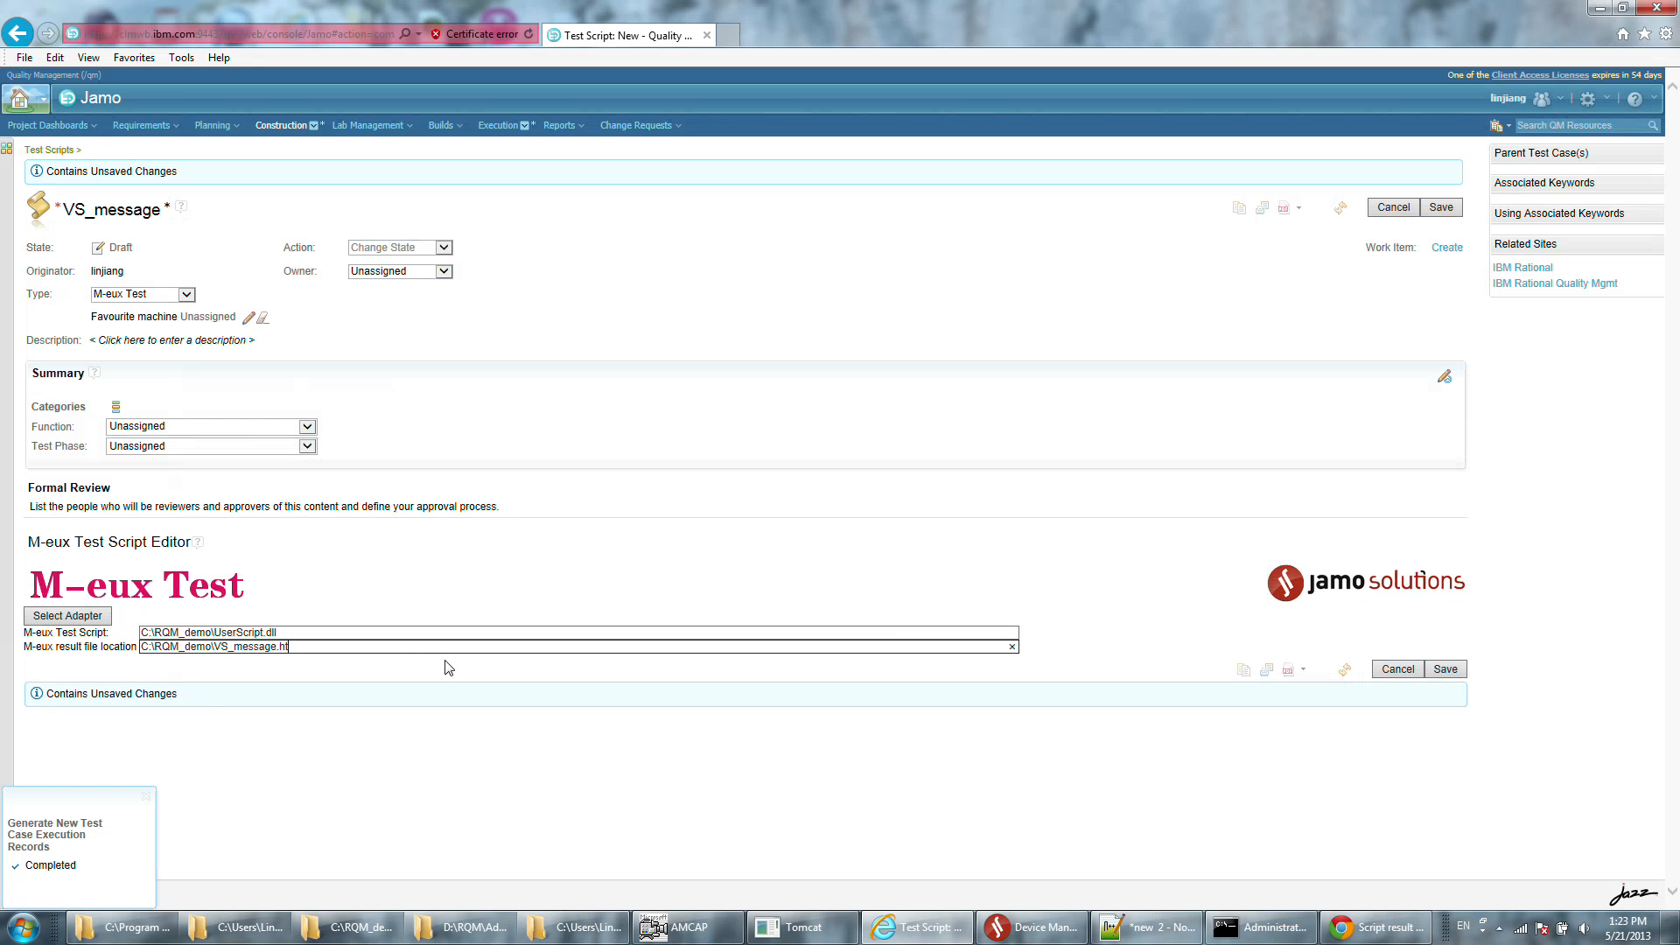
click(534, 744)
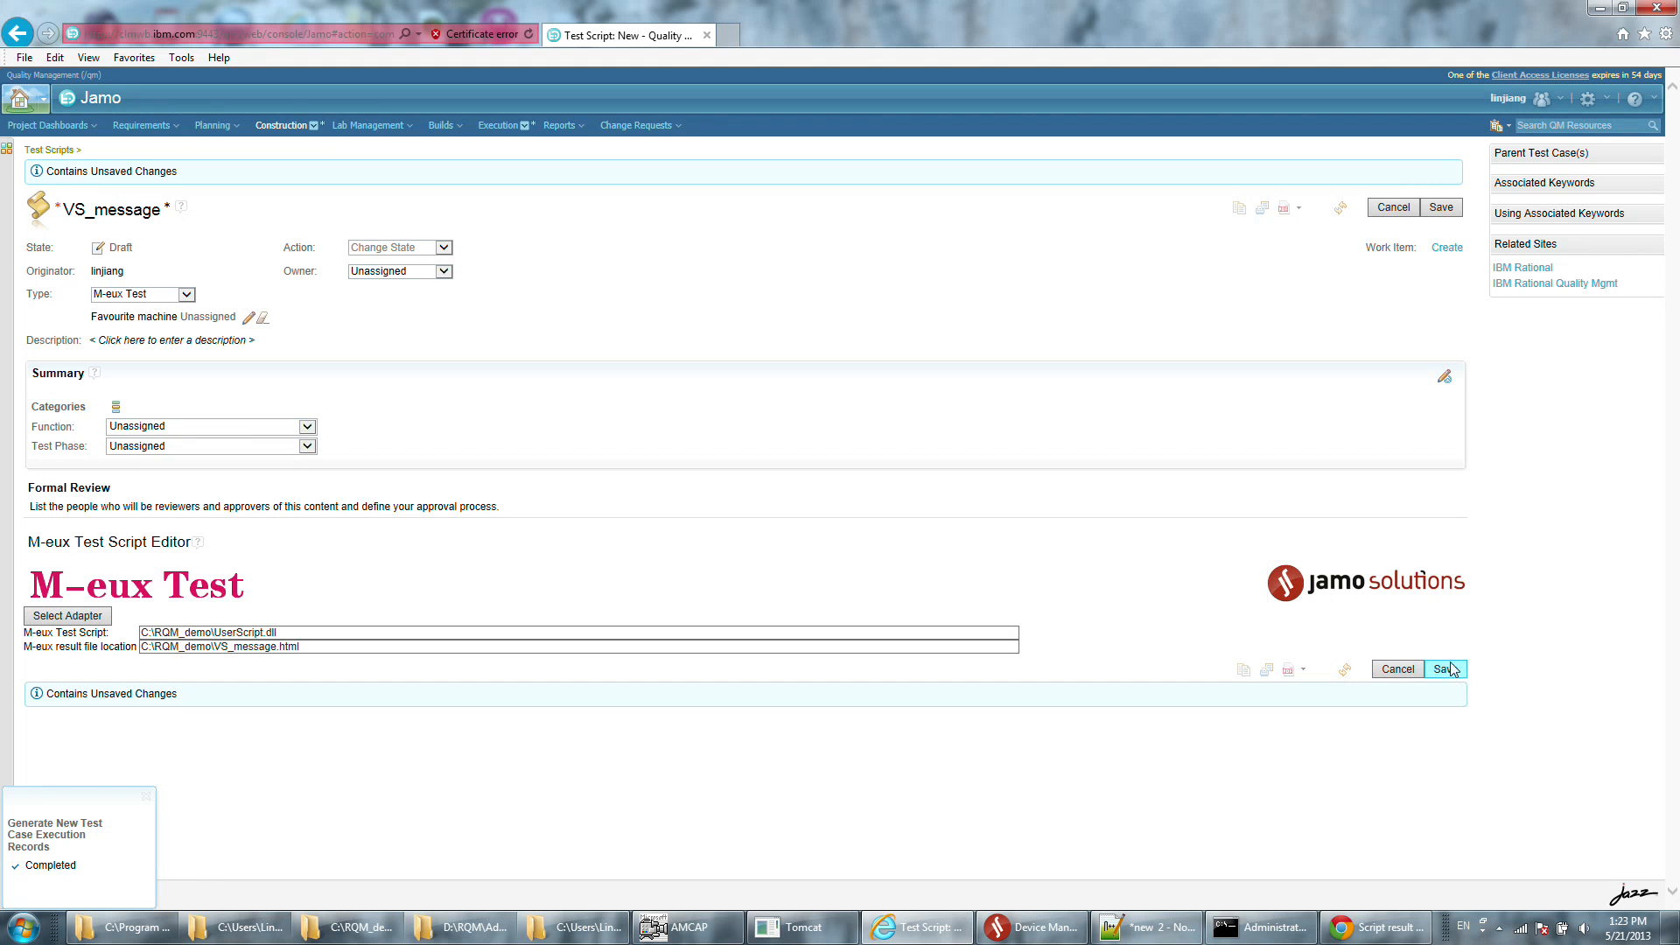
click(1446, 670)
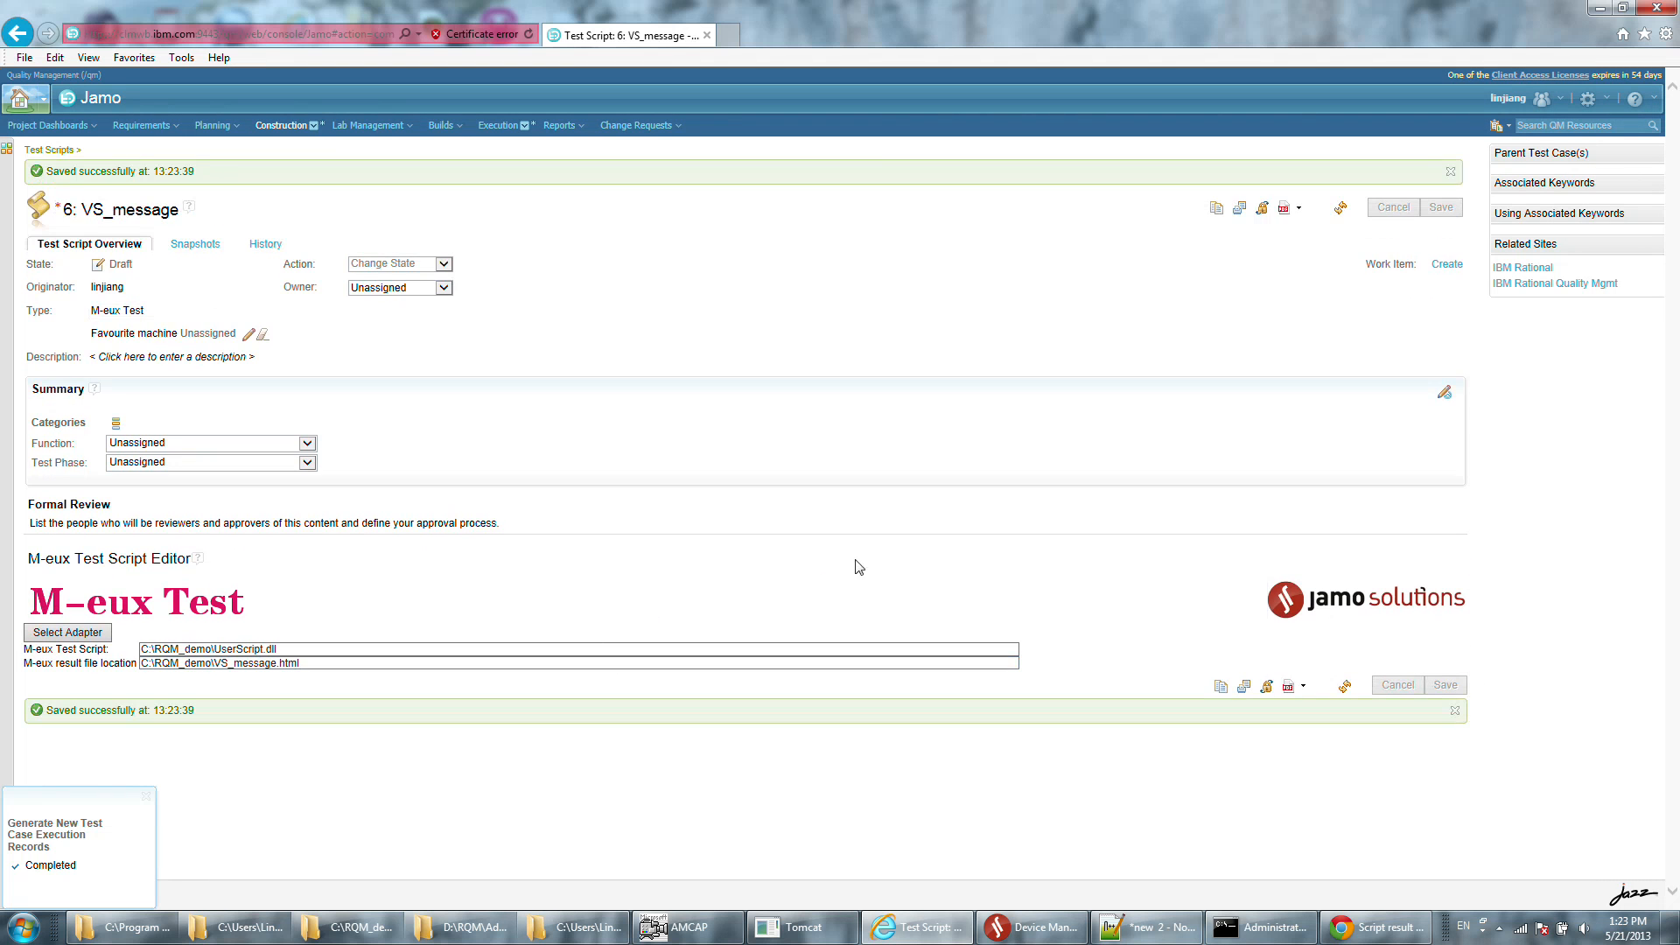
Create a new test case named vs_m_testCase and save it.
click(286, 128)
click(349, 280)
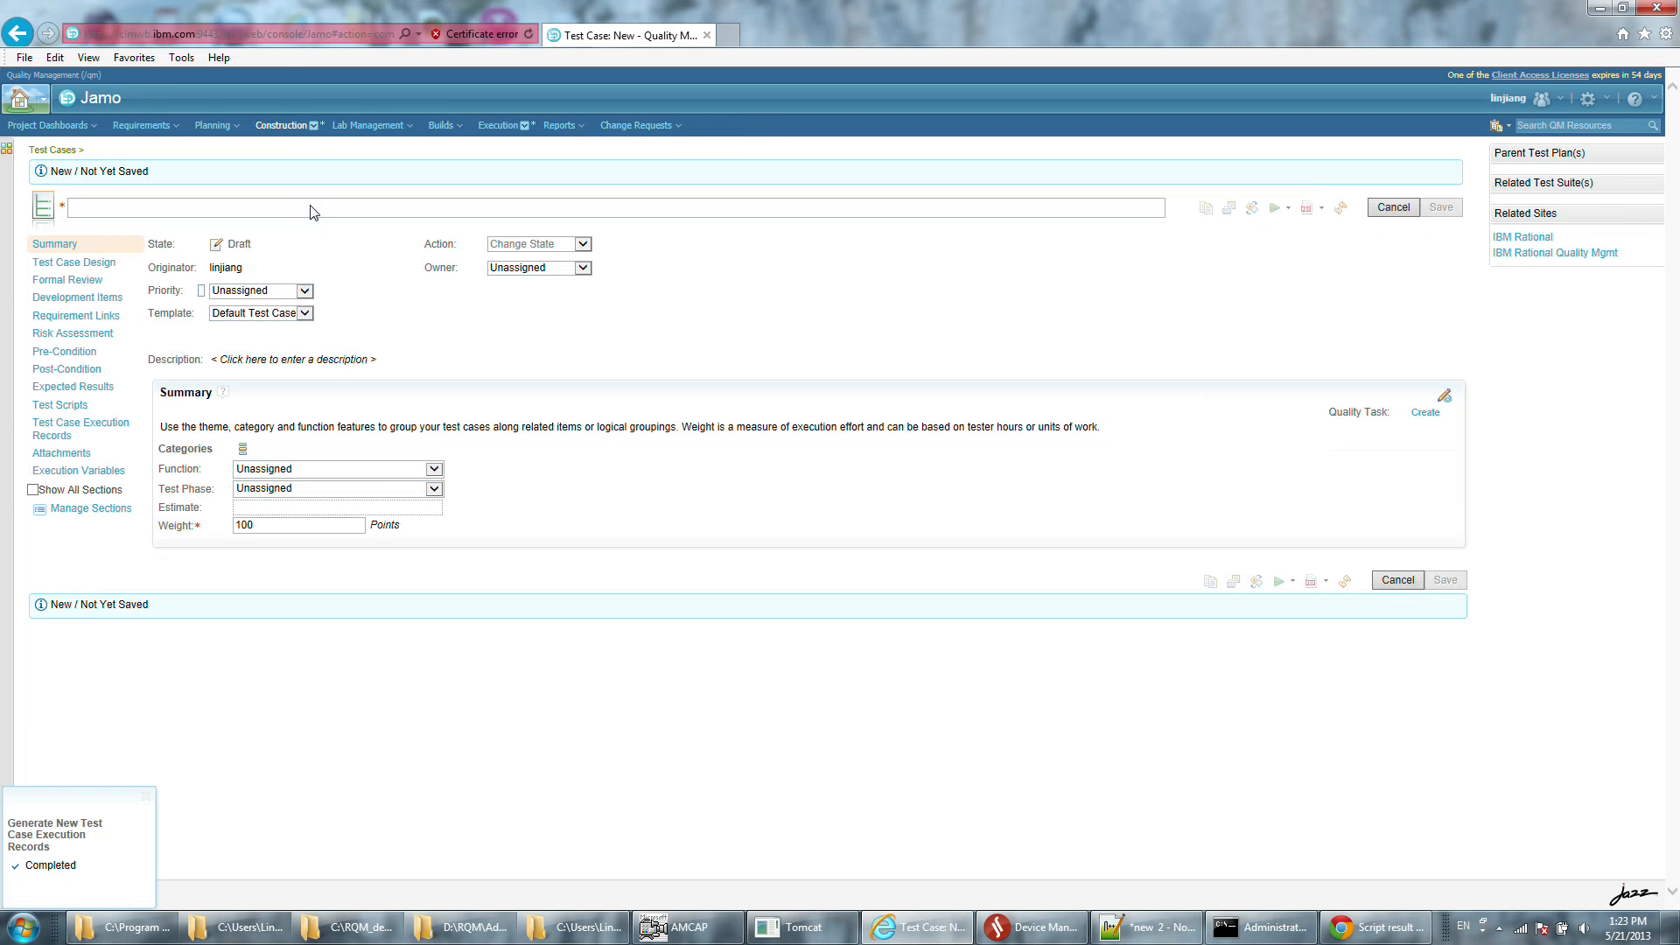
text(vds)
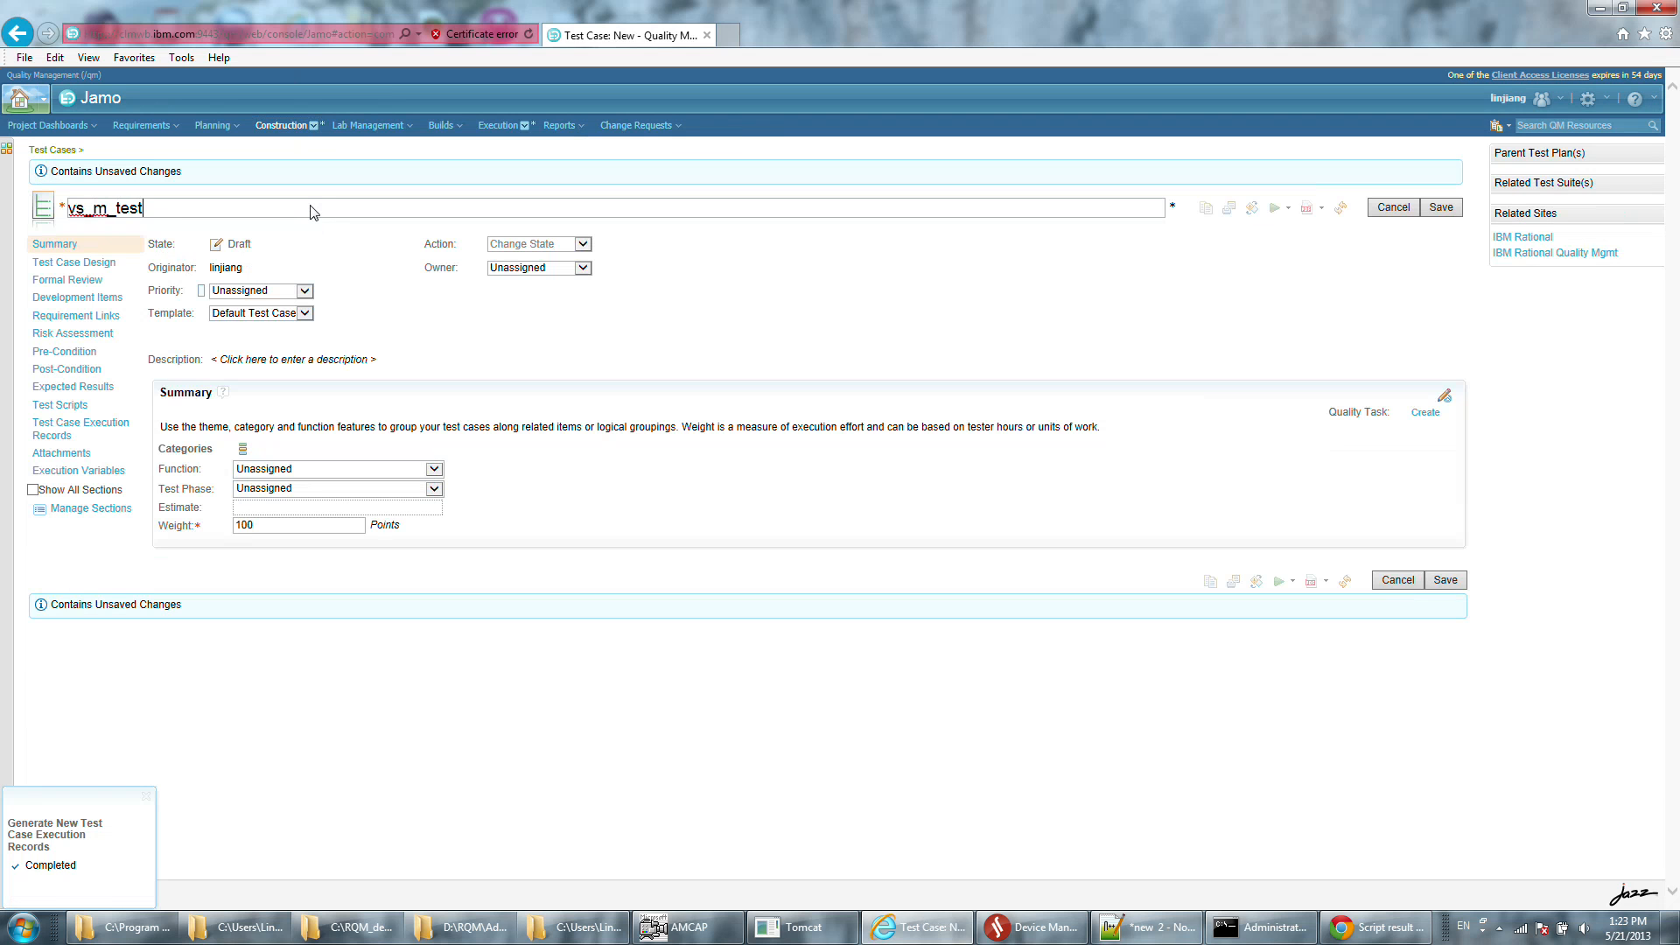
click(1440, 207)
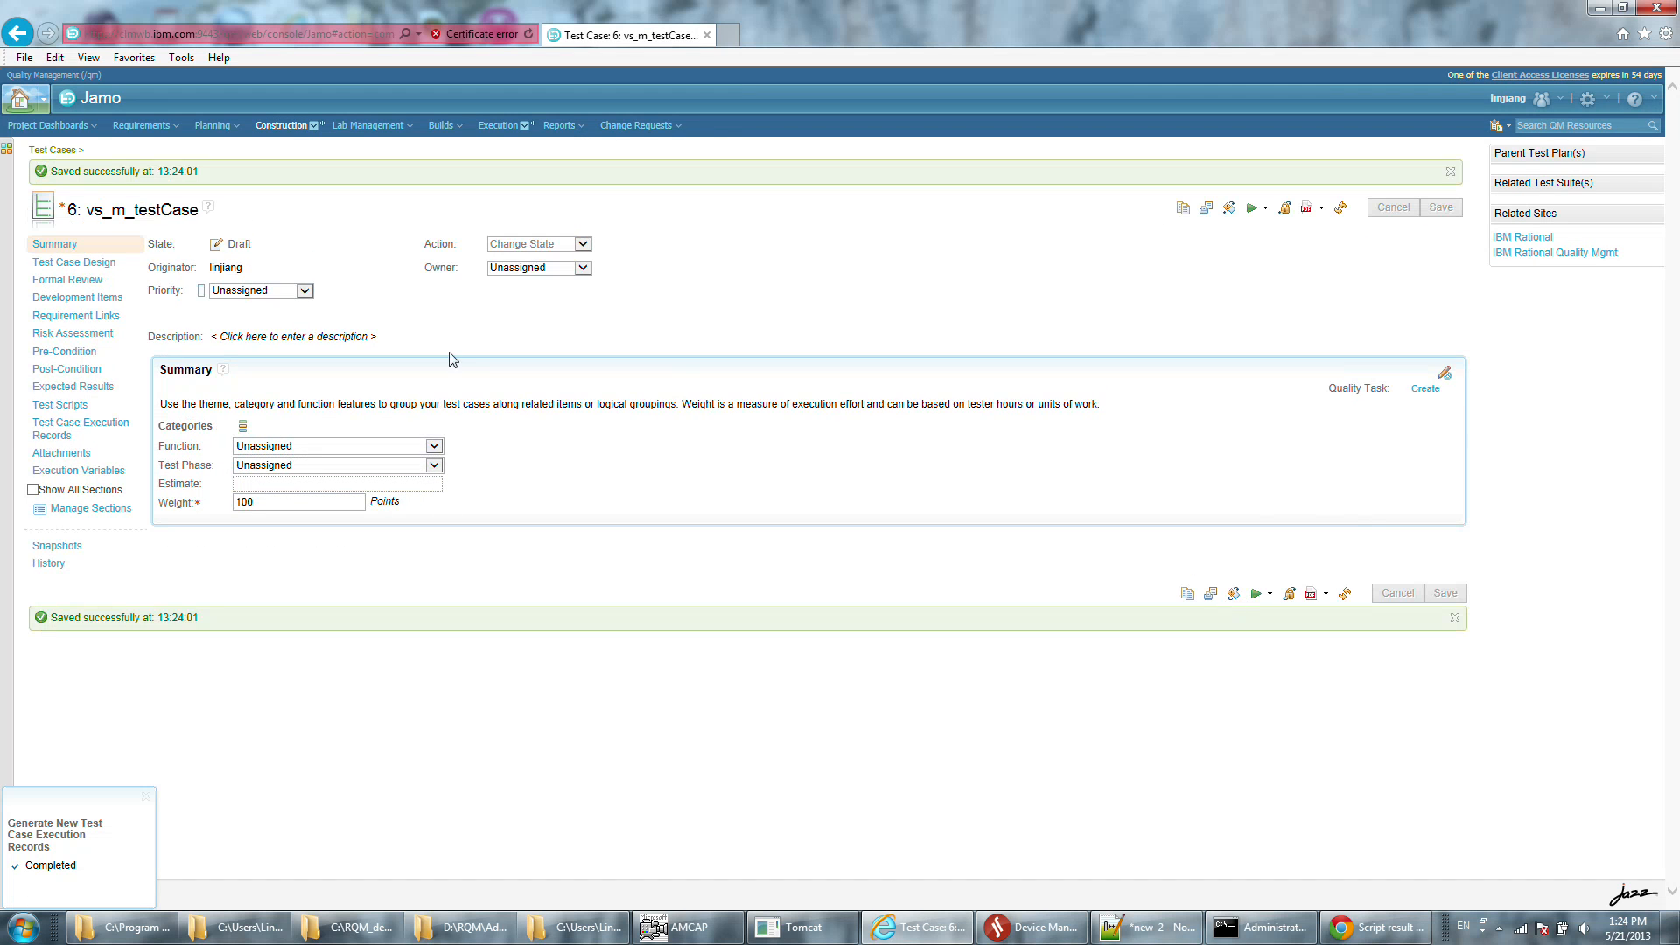
Add the VS_message test script to the vs_m_testCase test case and save the test case.
click(81, 407)
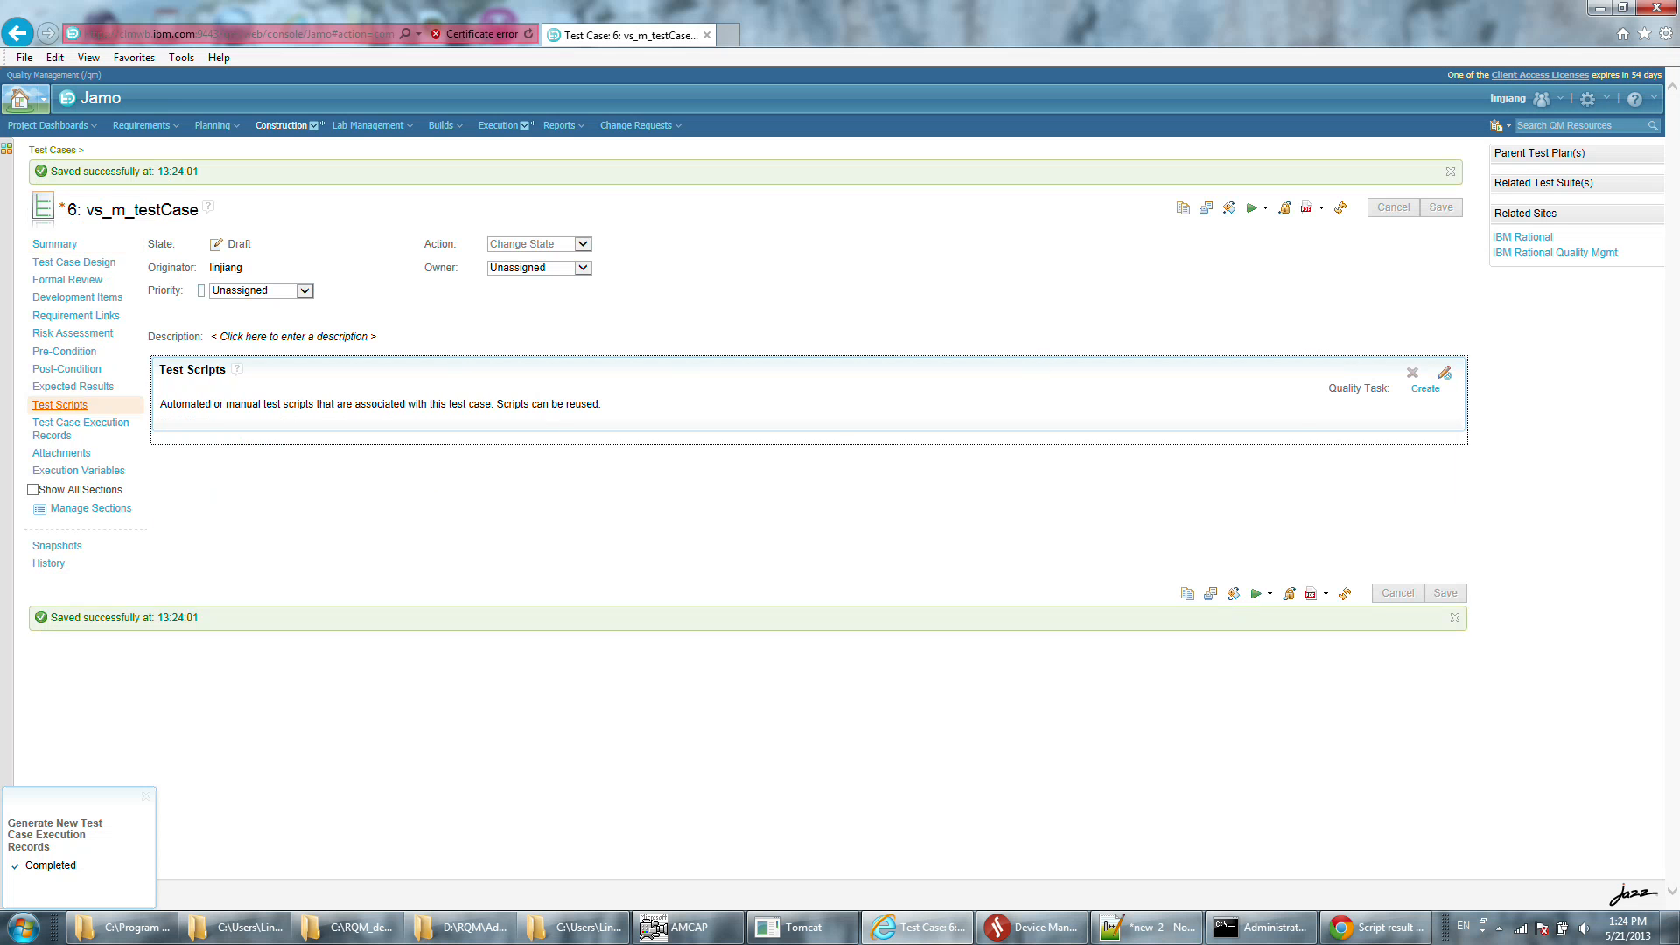
click(1366, 460)
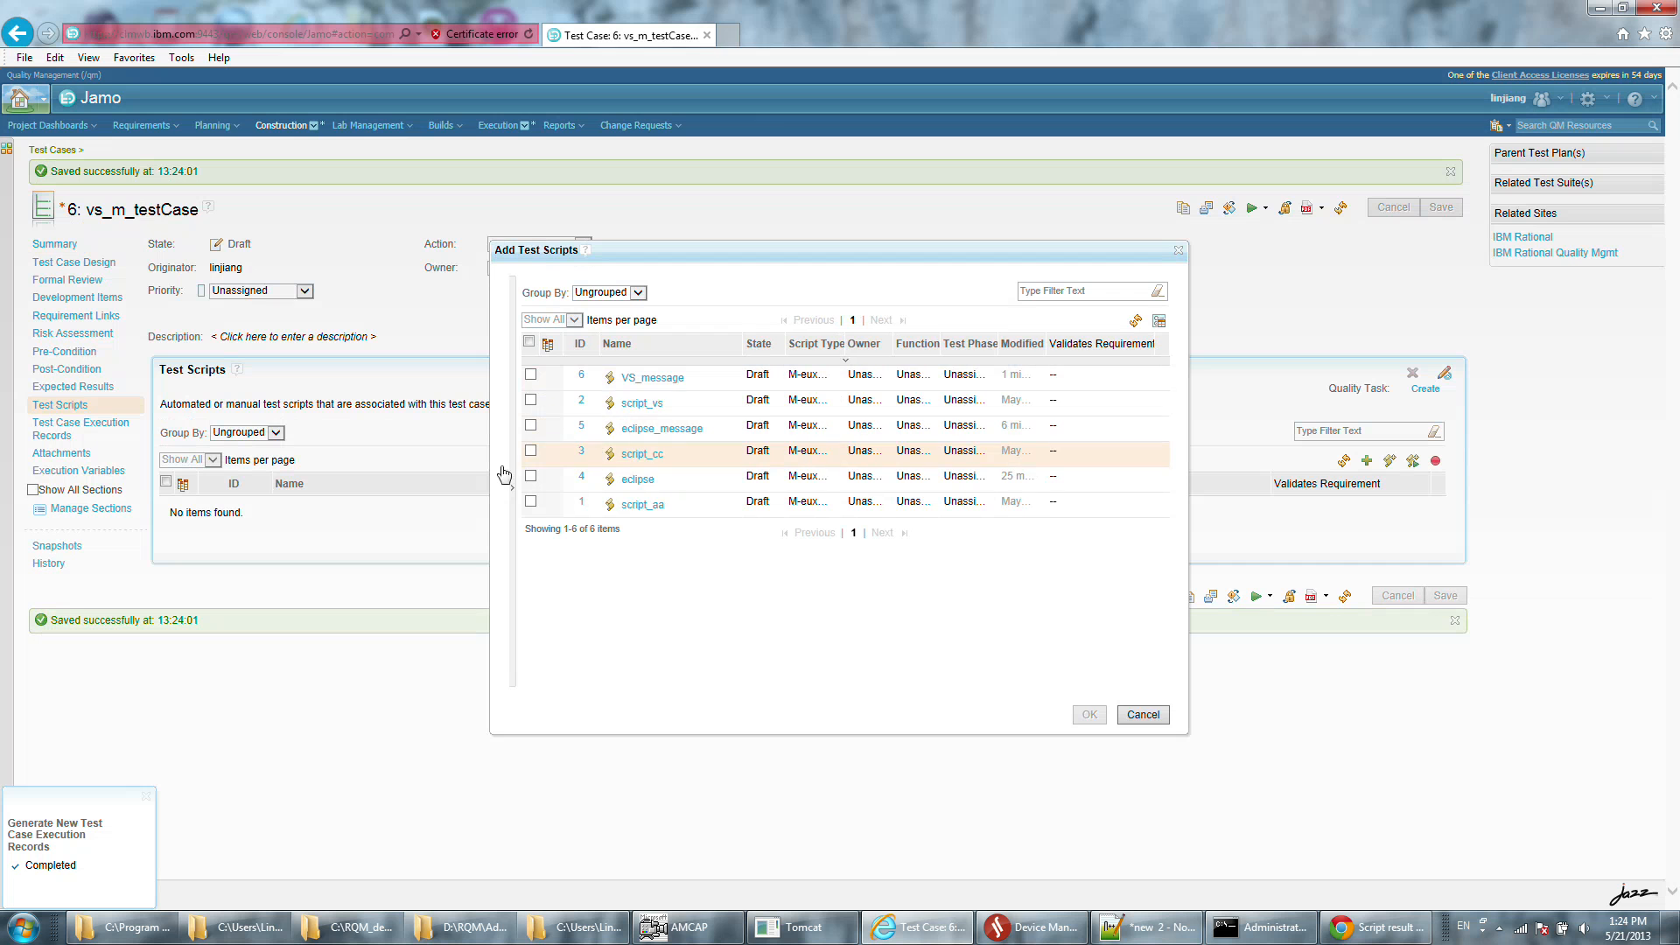
click(530, 374)
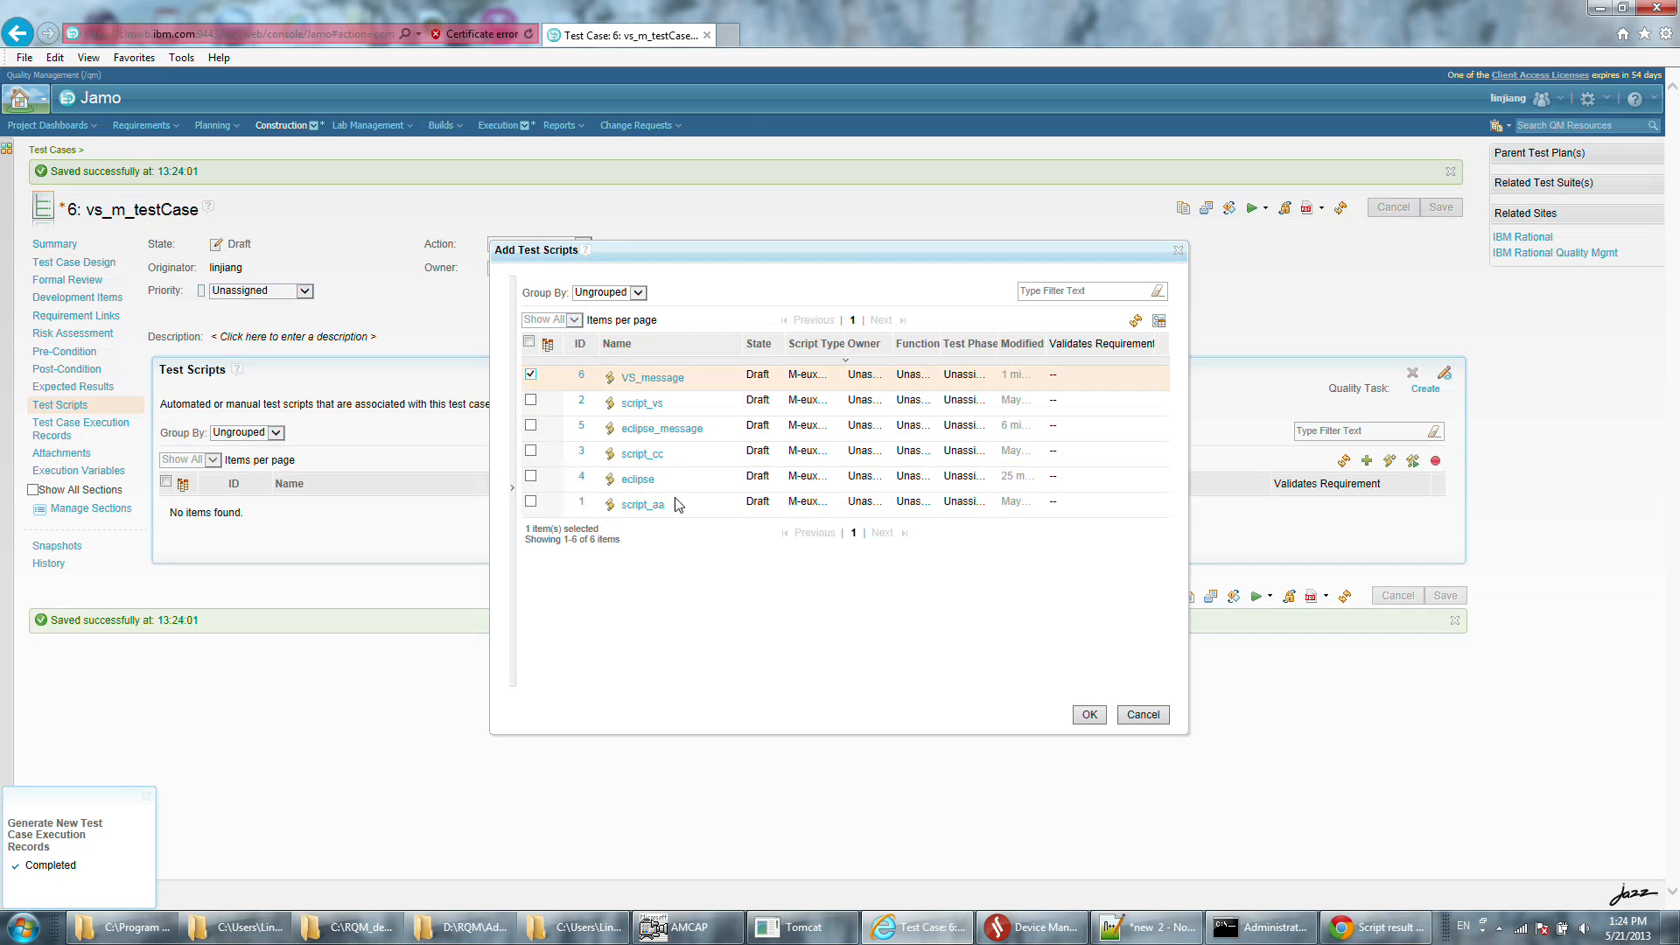
click(1089, 715)
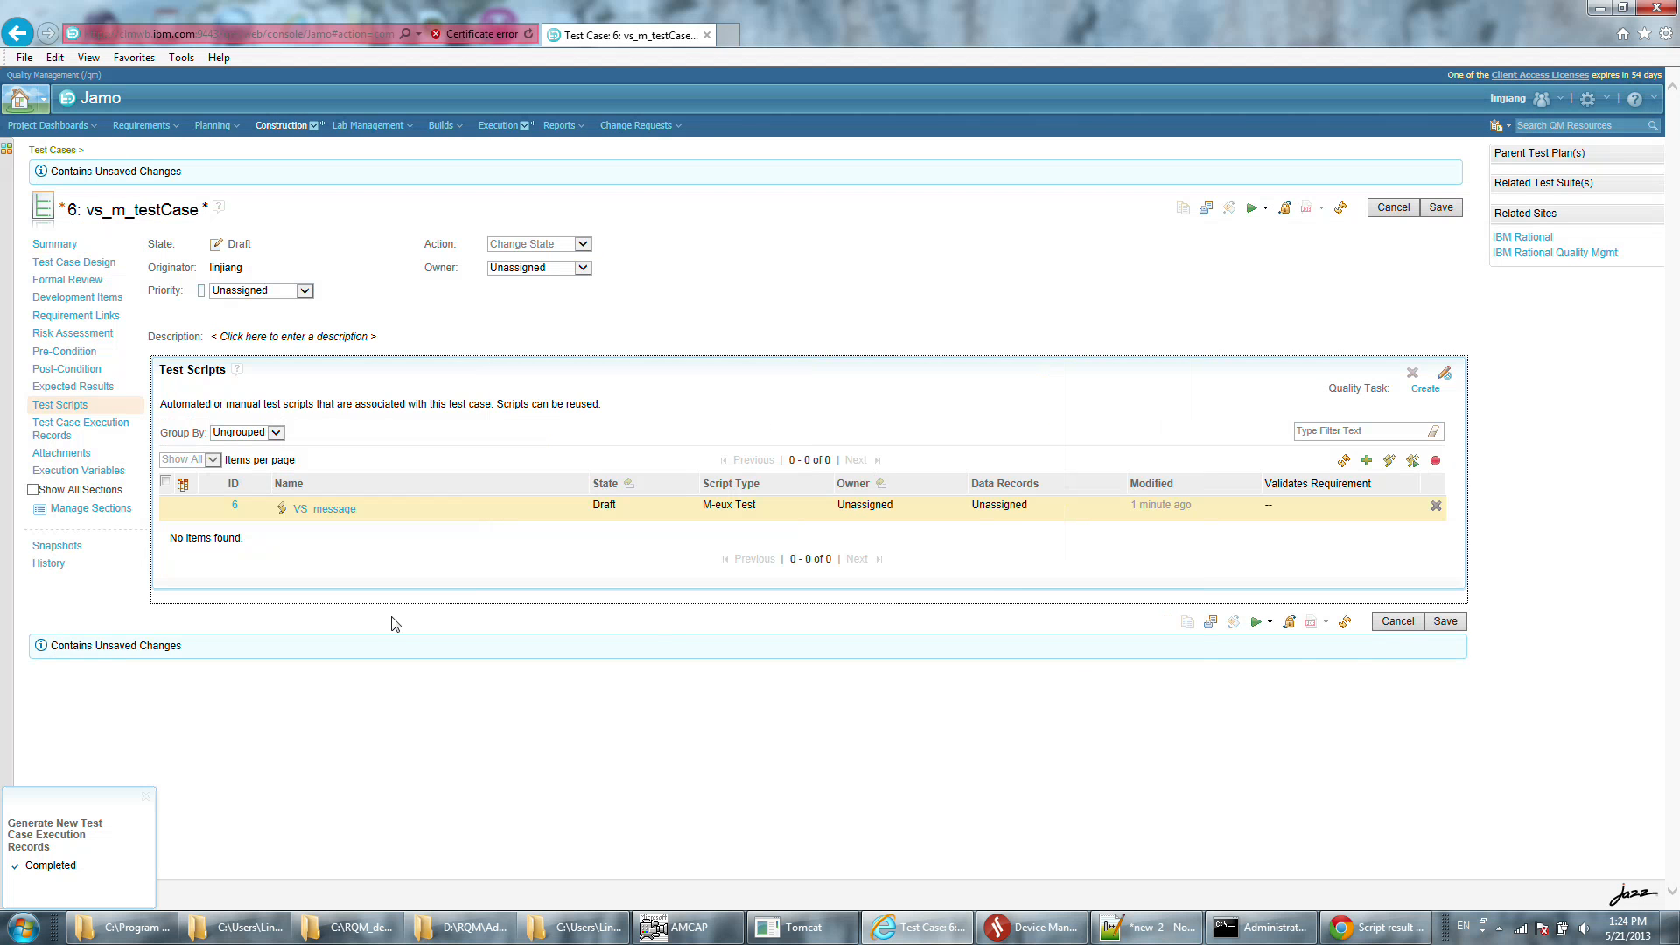
click(1439, 621)
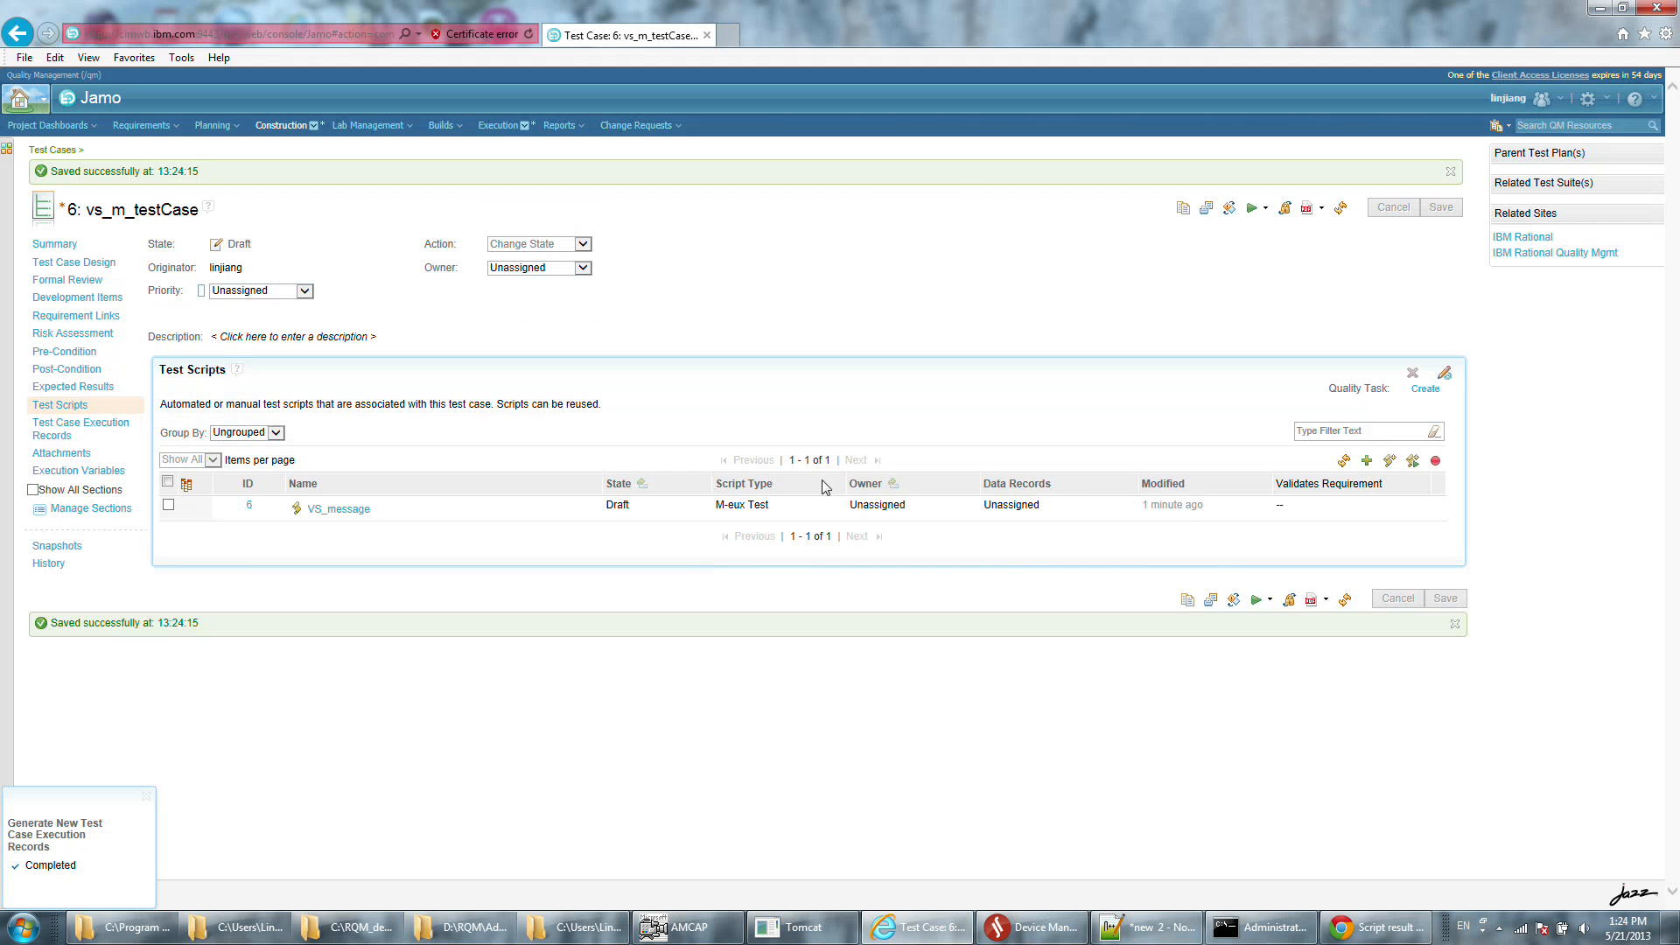
Generate a test case execution record for vs_m_testCase with a generated Chrome 10 test environment.
click(77, 429)
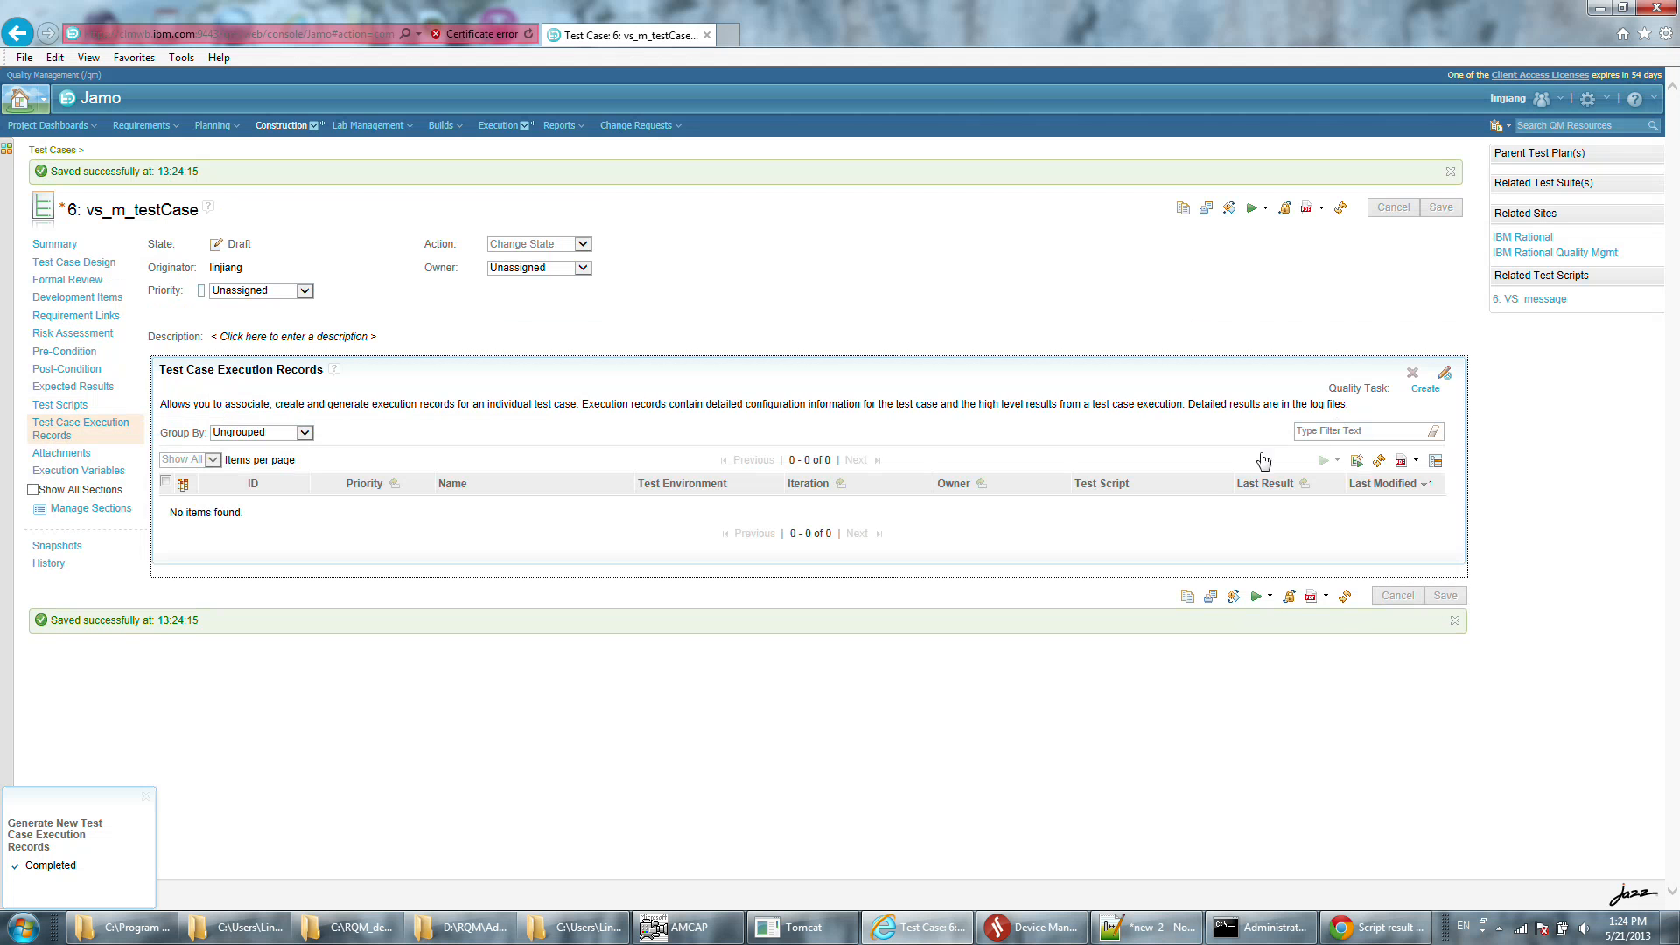
click(1356, 460)
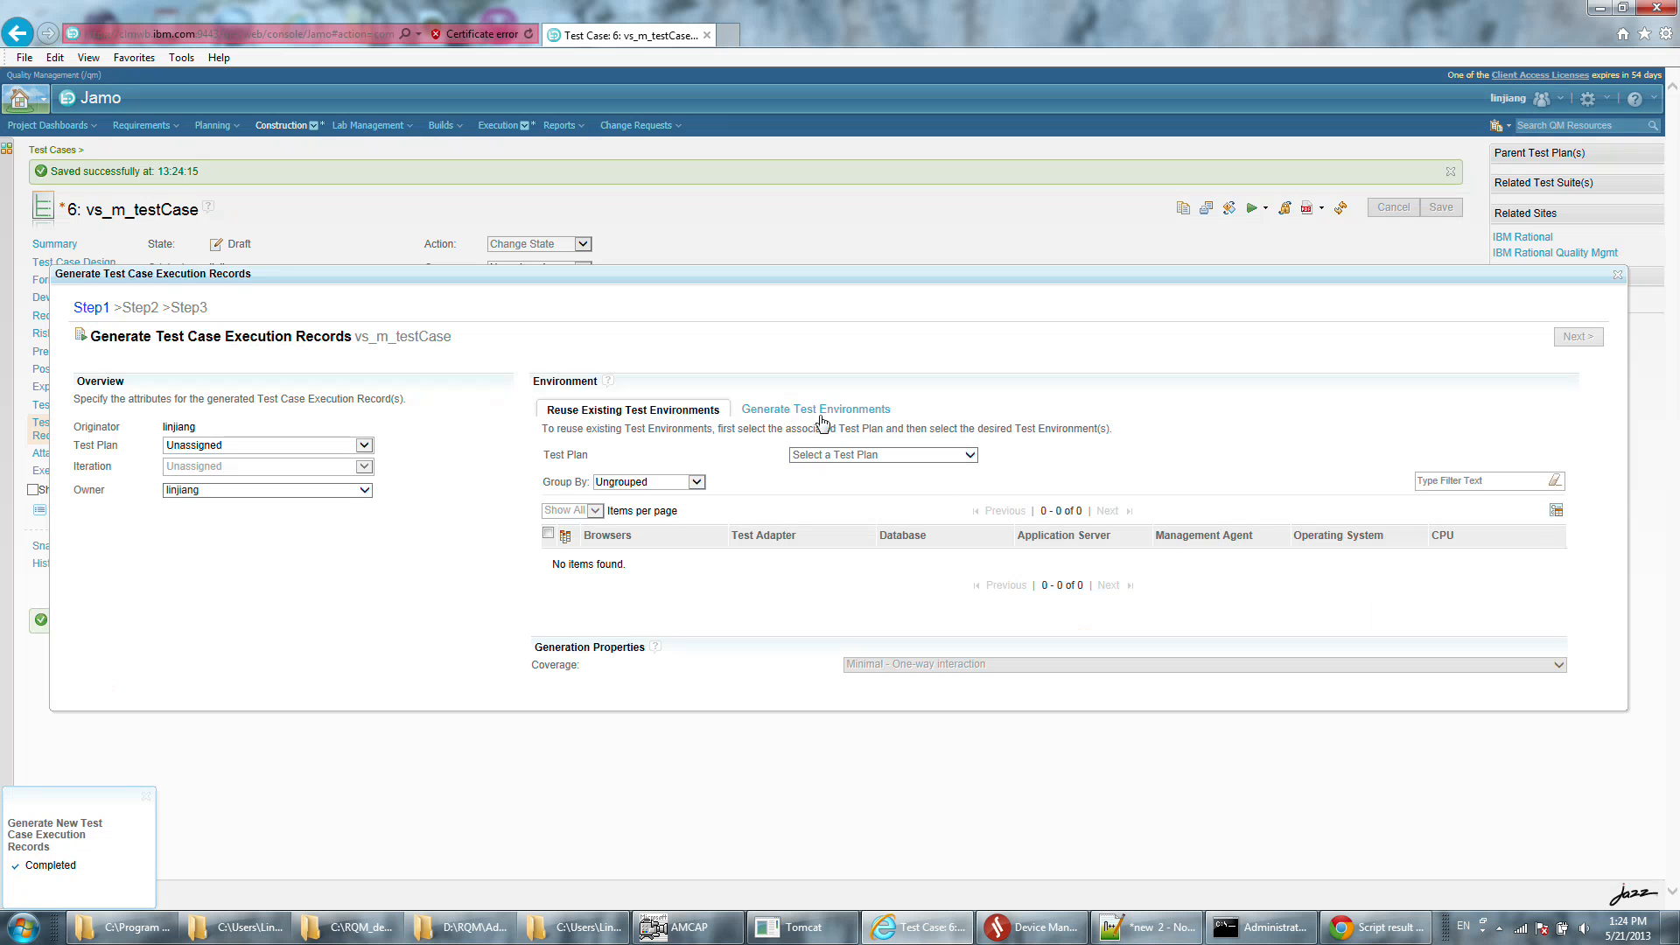
click(552, 519)
click(1577, 237)
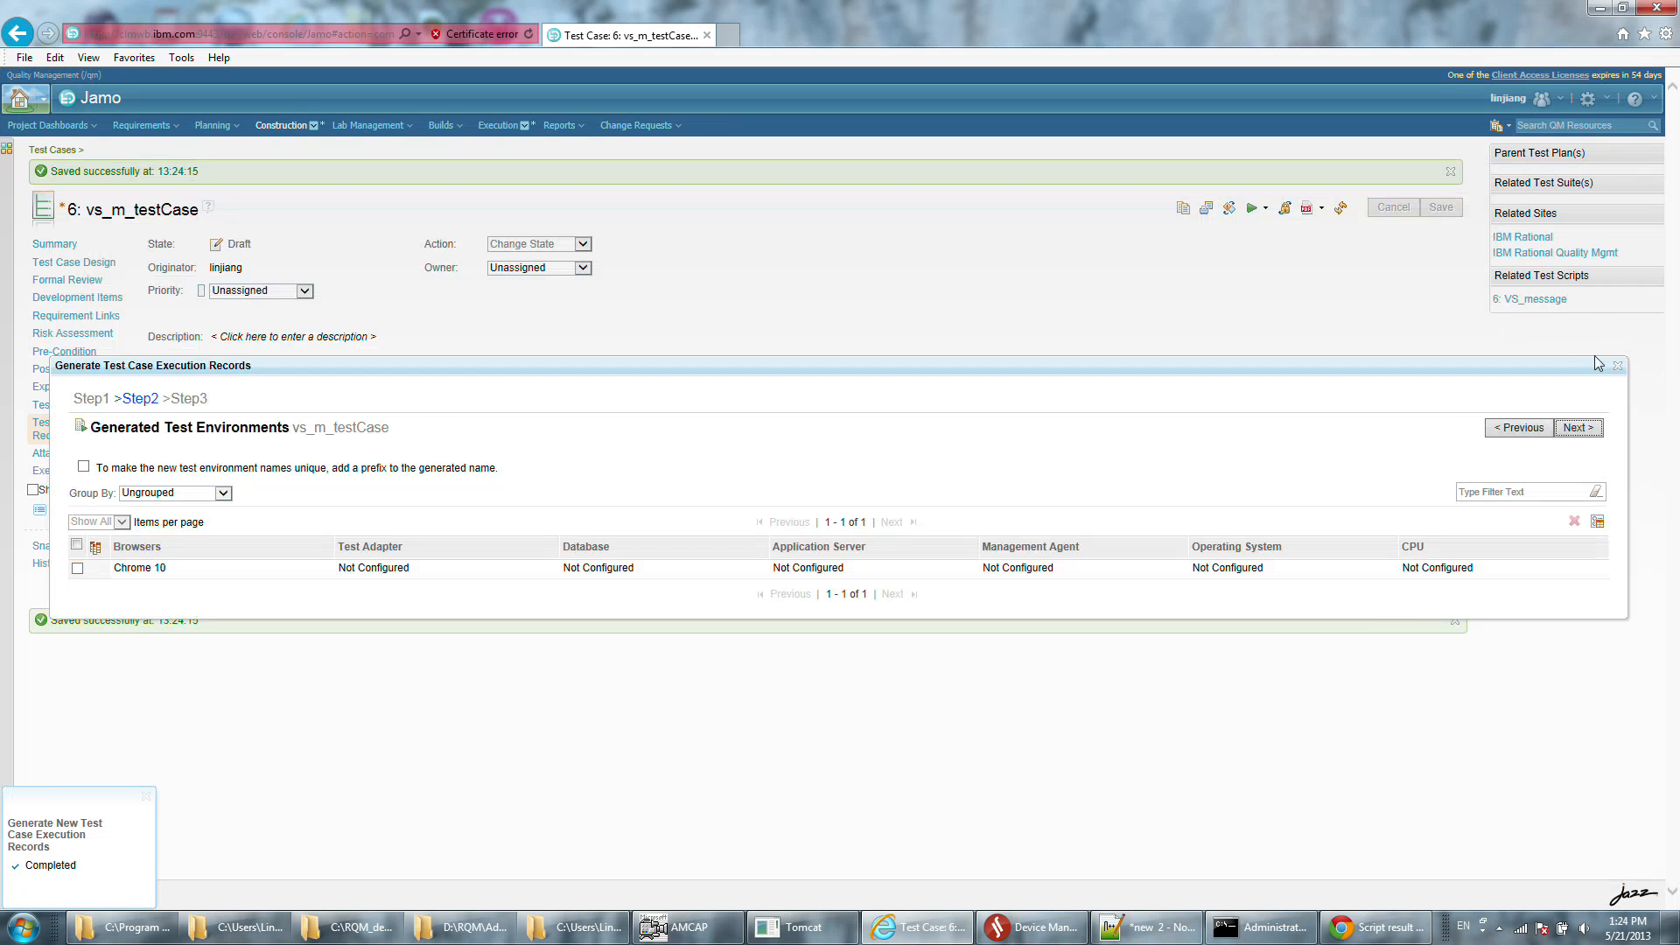
click(1577, 427)
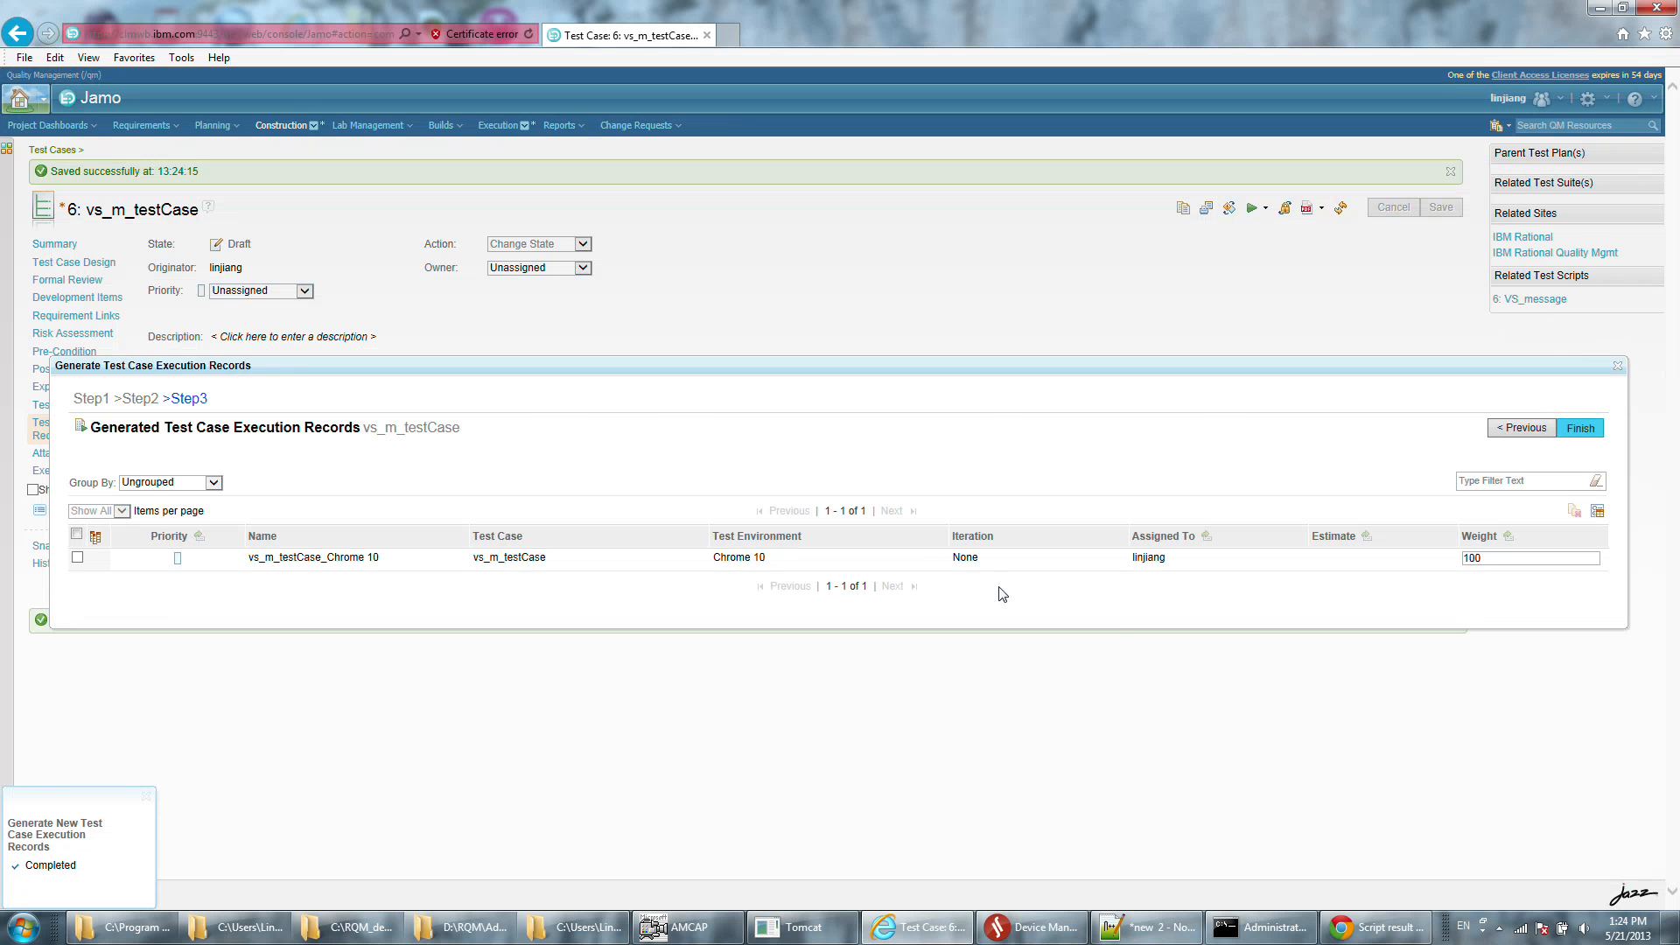
click(1580, 427)
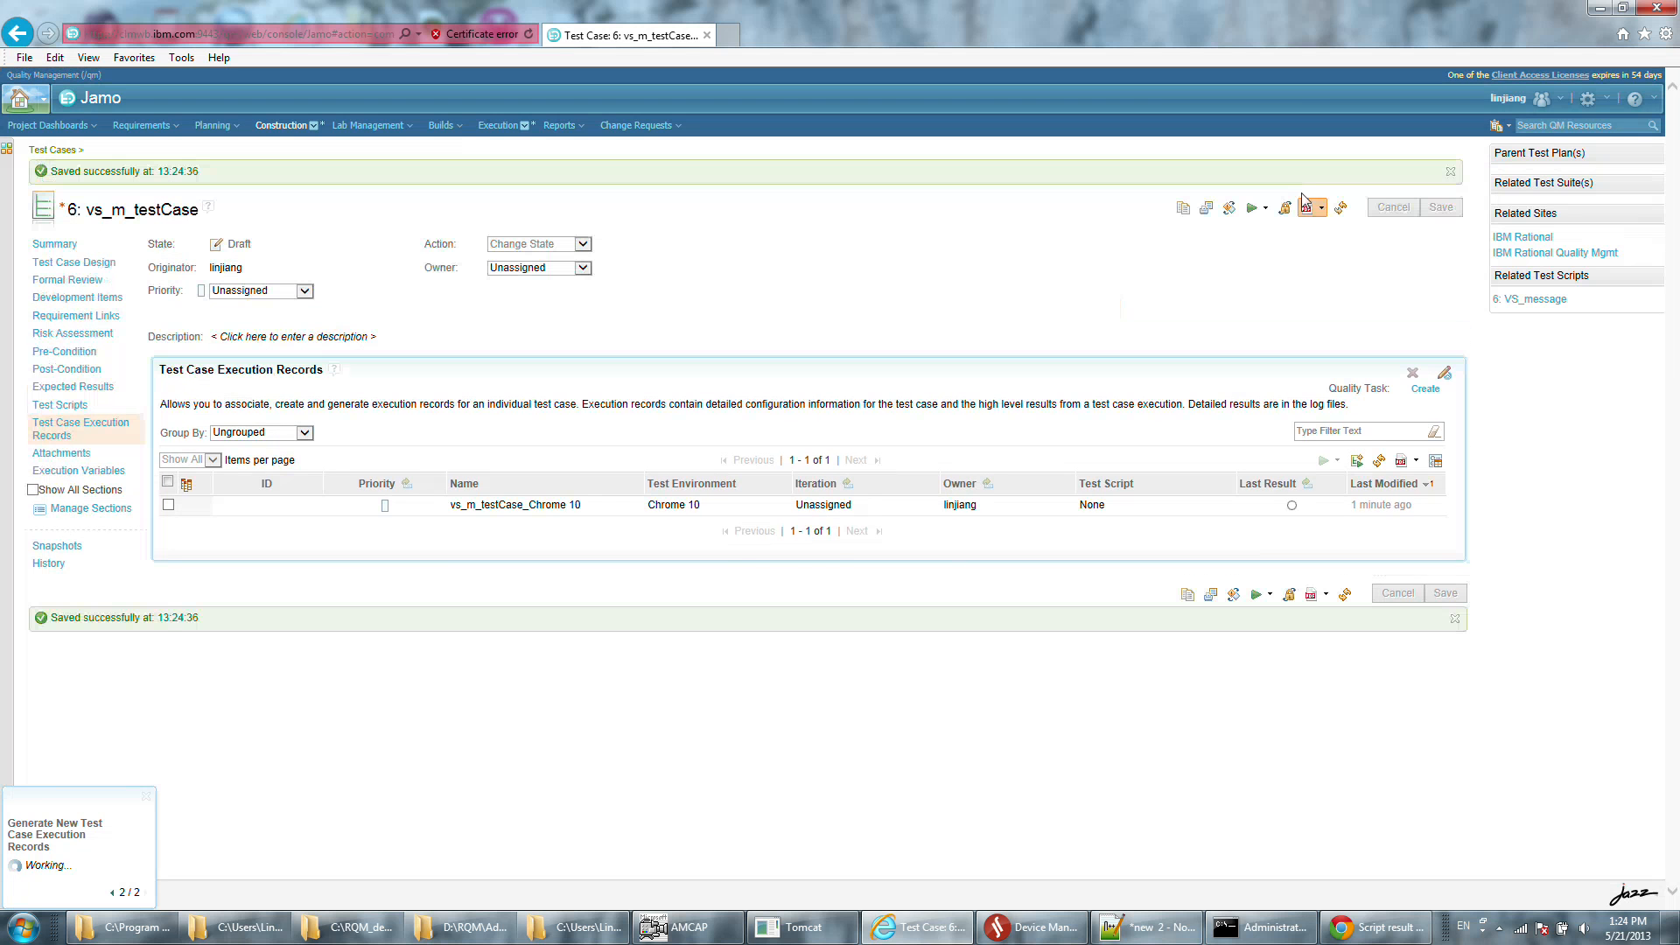
Switch to Device Manager and check its connected testing tools and connected devices.
click(1036, 927)
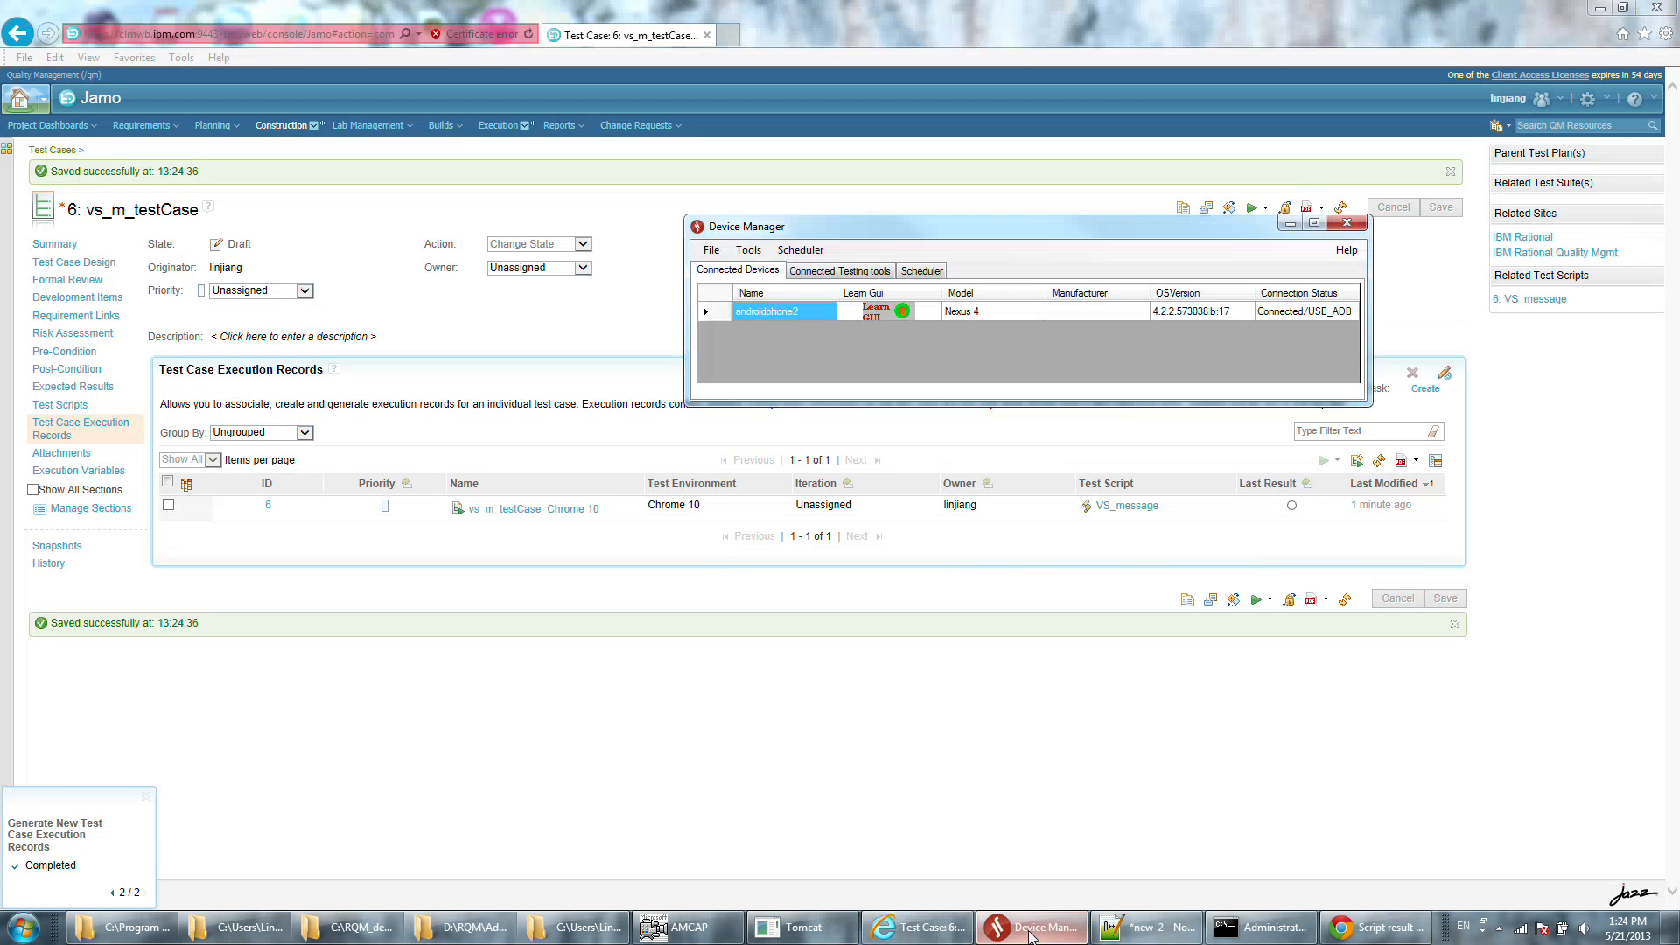
click(839, 270)
click(737, 271)
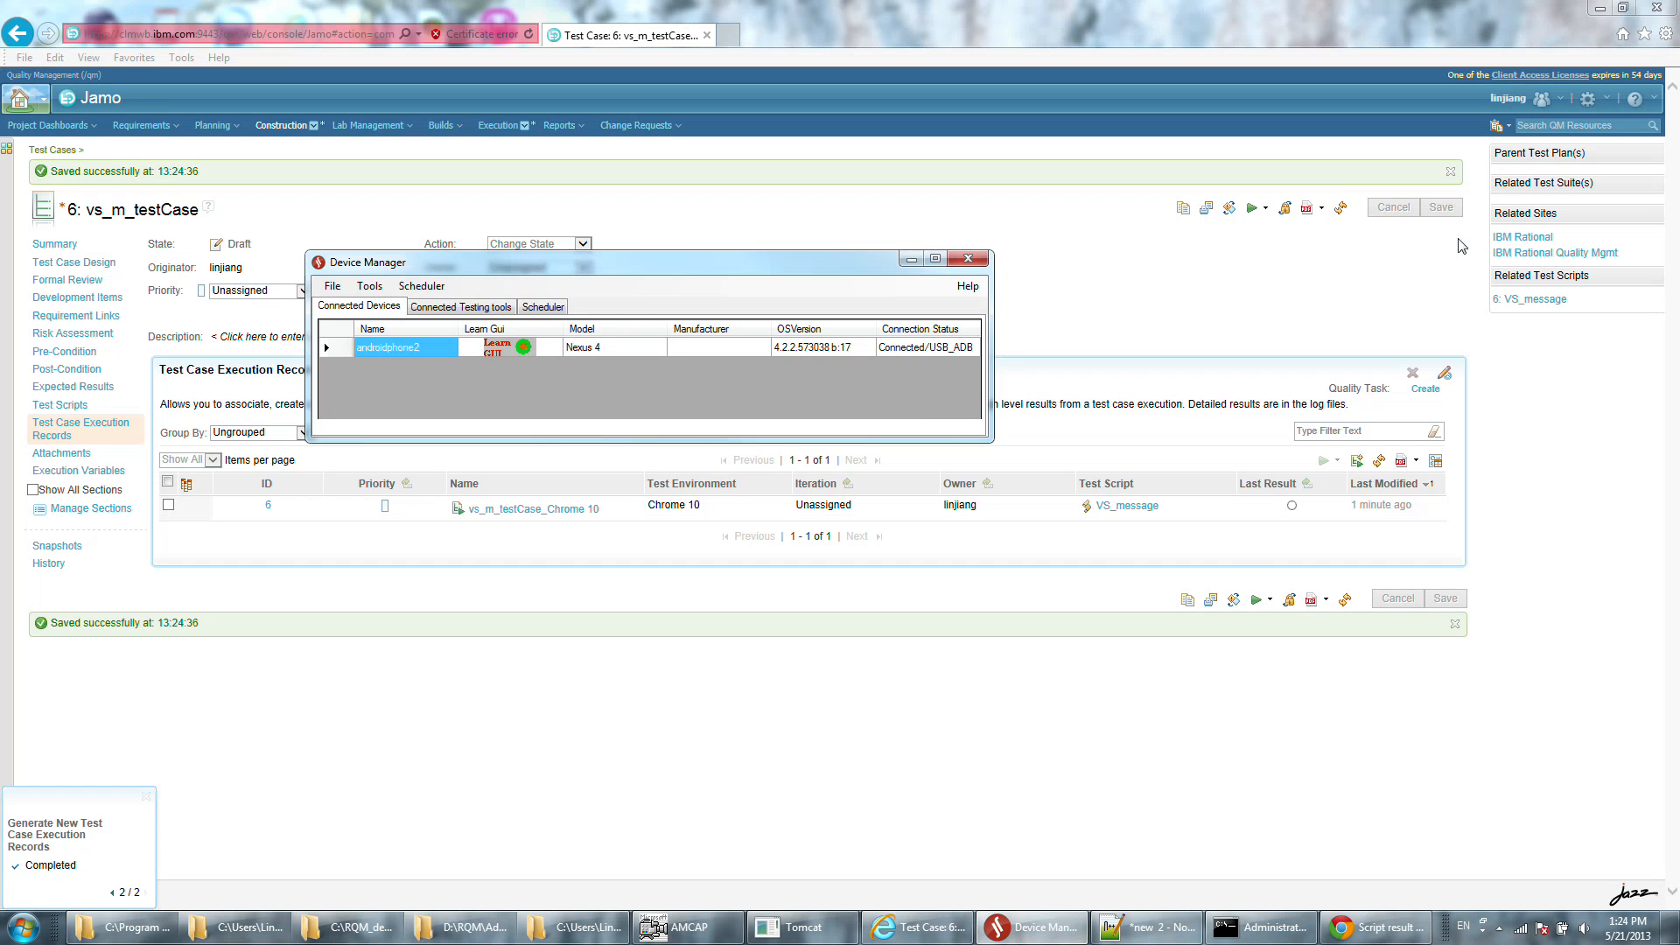
Run vs_m_testCase using the vs_m_testCase_Chrome 10 execution record and the VS_message script on jaw-pc.
click(1263, 210)
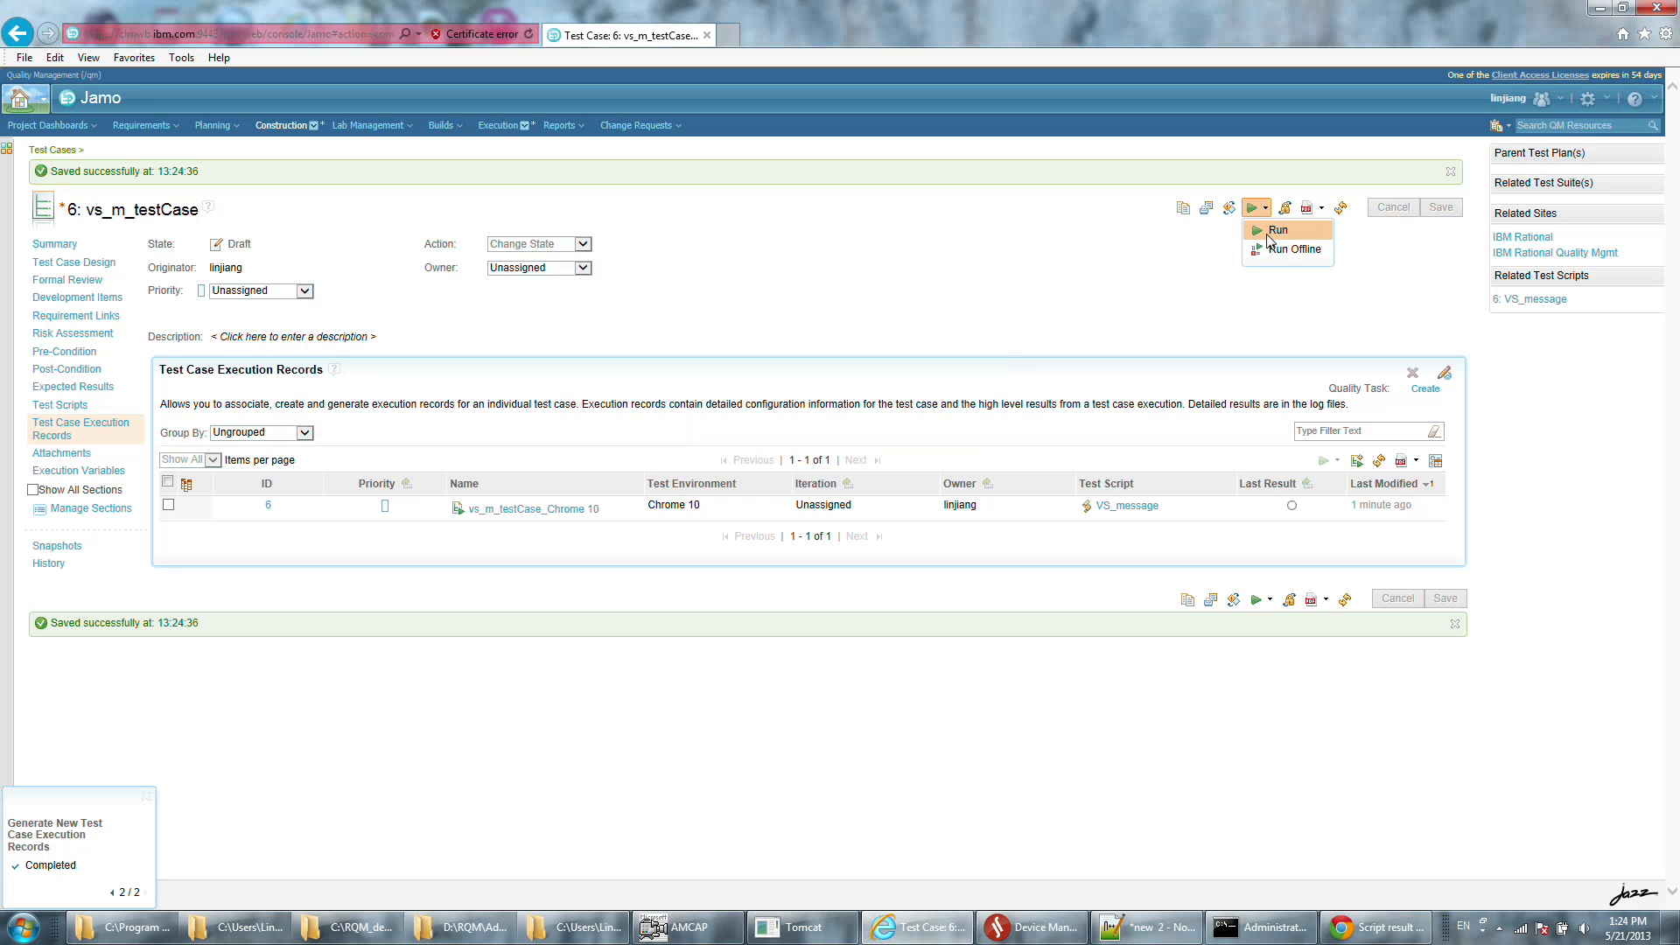
click(1273, 231)
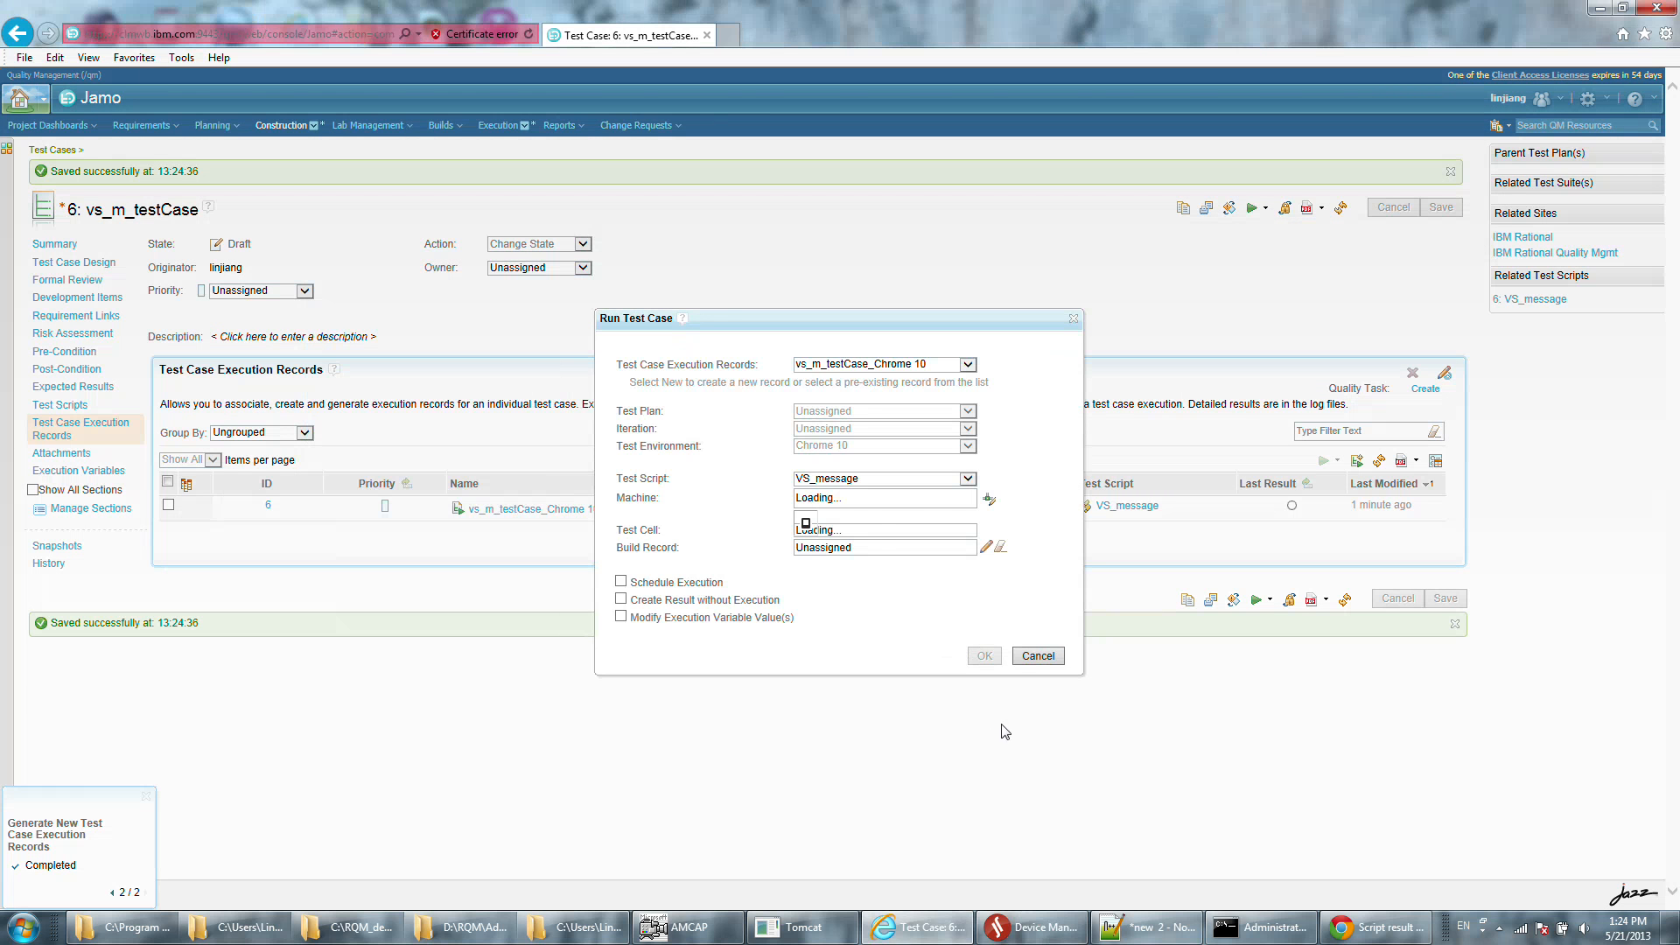
click(984, 654)
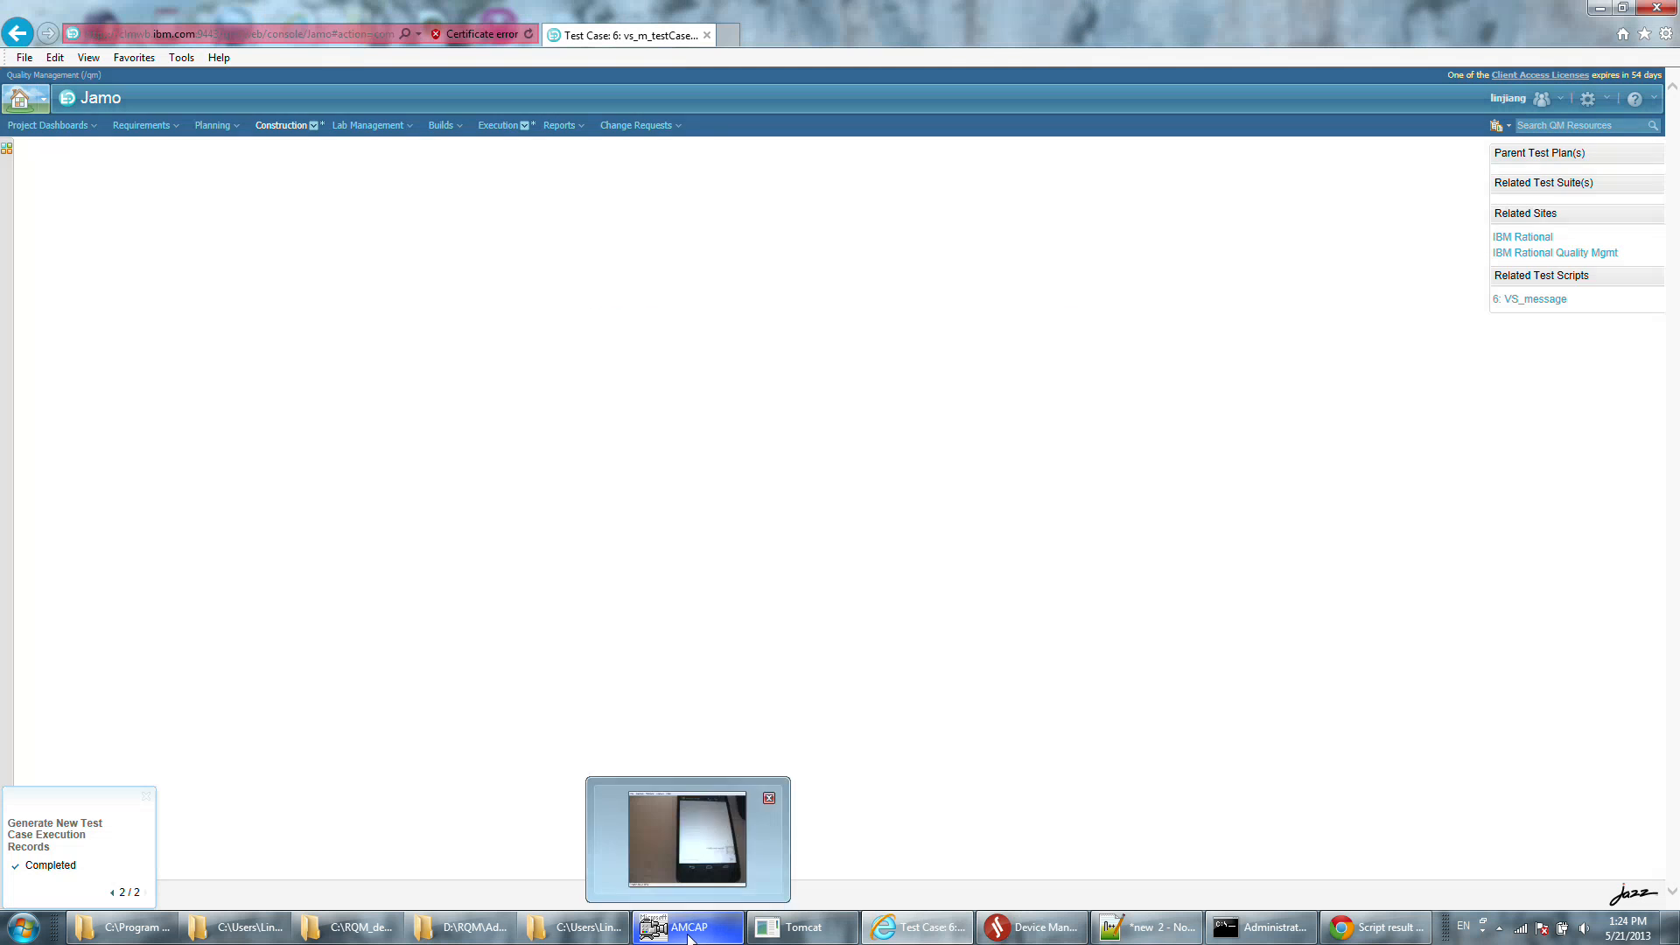
Watch the phone in AMCAP during the run and check the connected testing tools and devices in Device Manager.
click(688, 934)
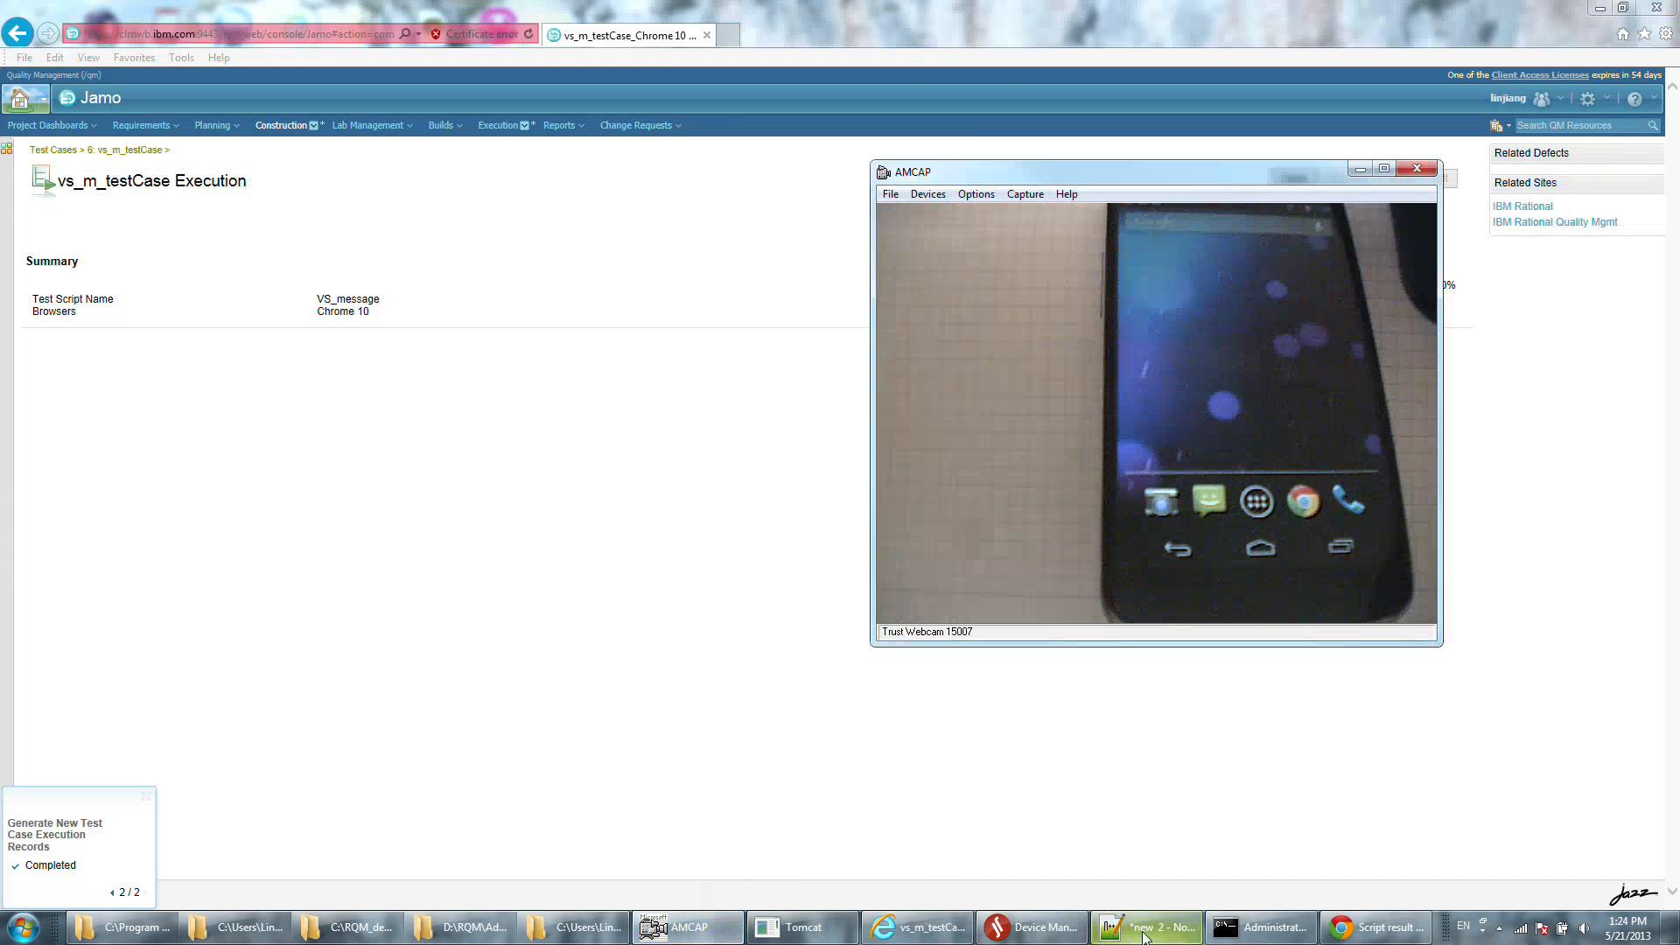
click(1032, 927)
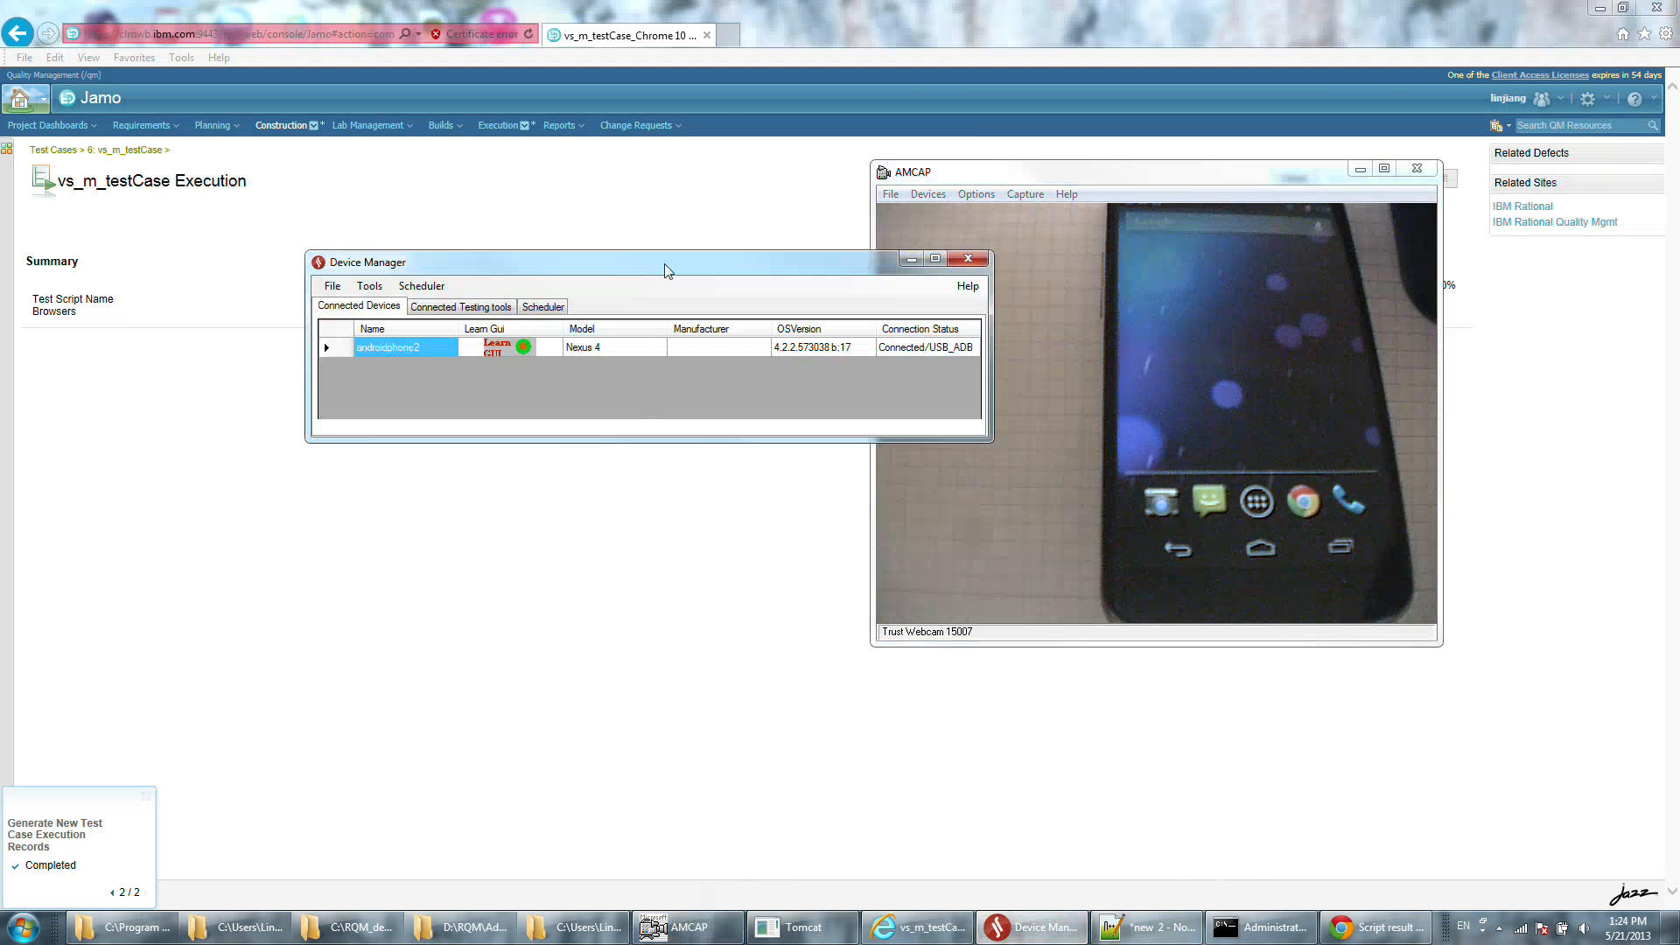
drag(668, 271, 498, 296)
click(308, 333)
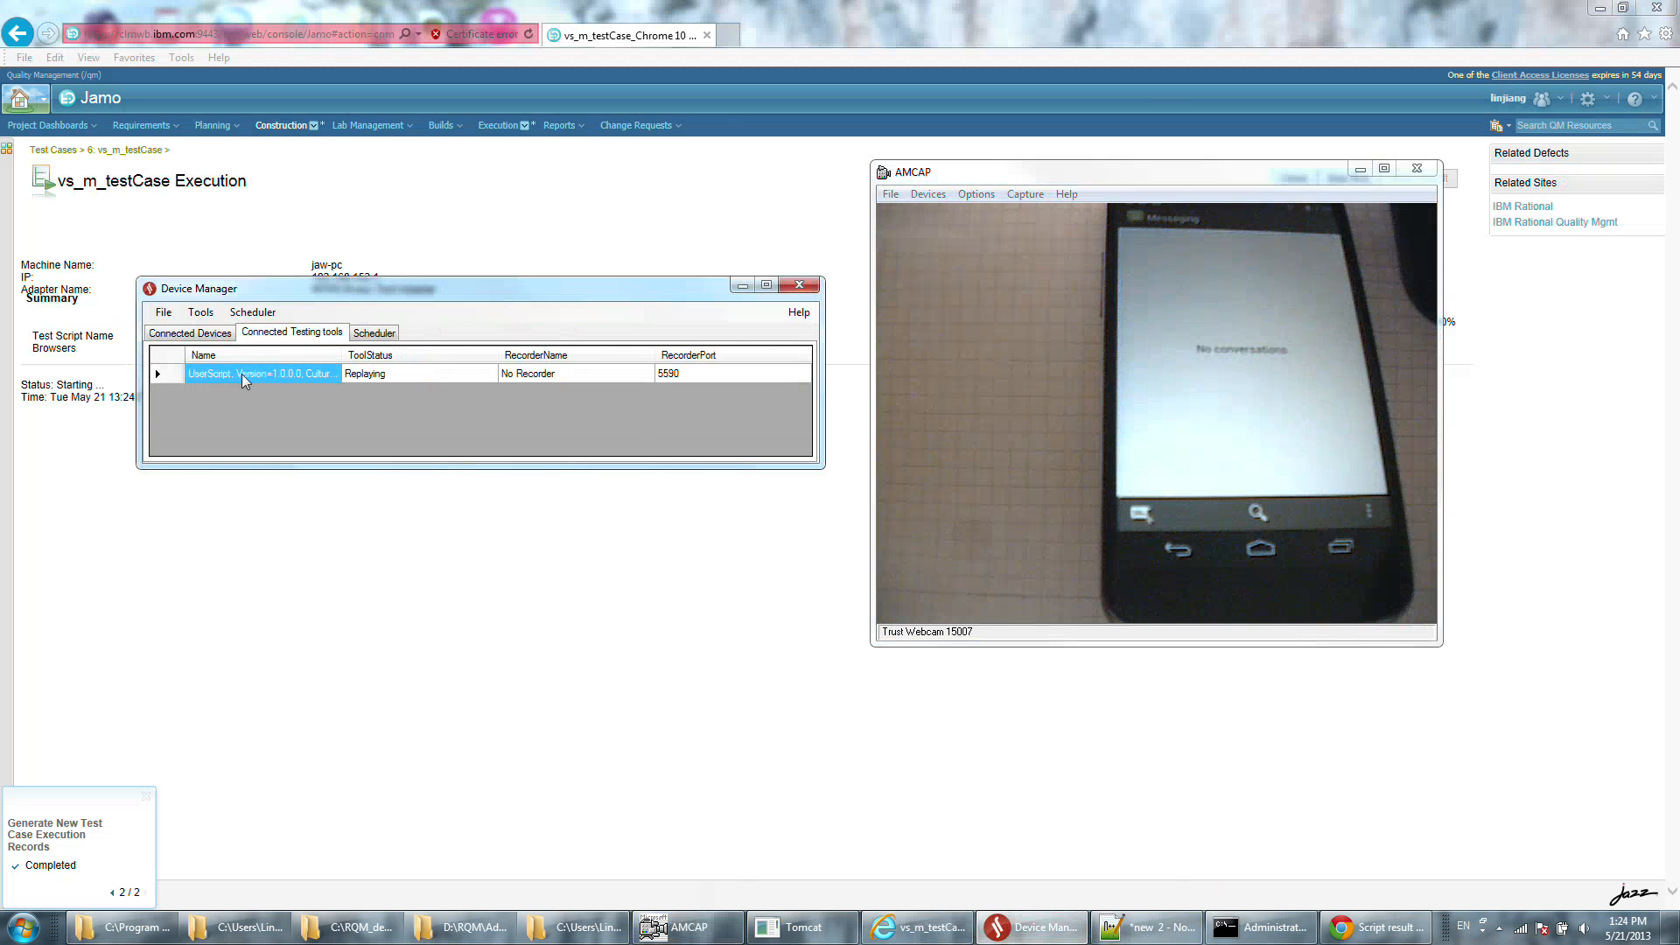
click(198, 333)
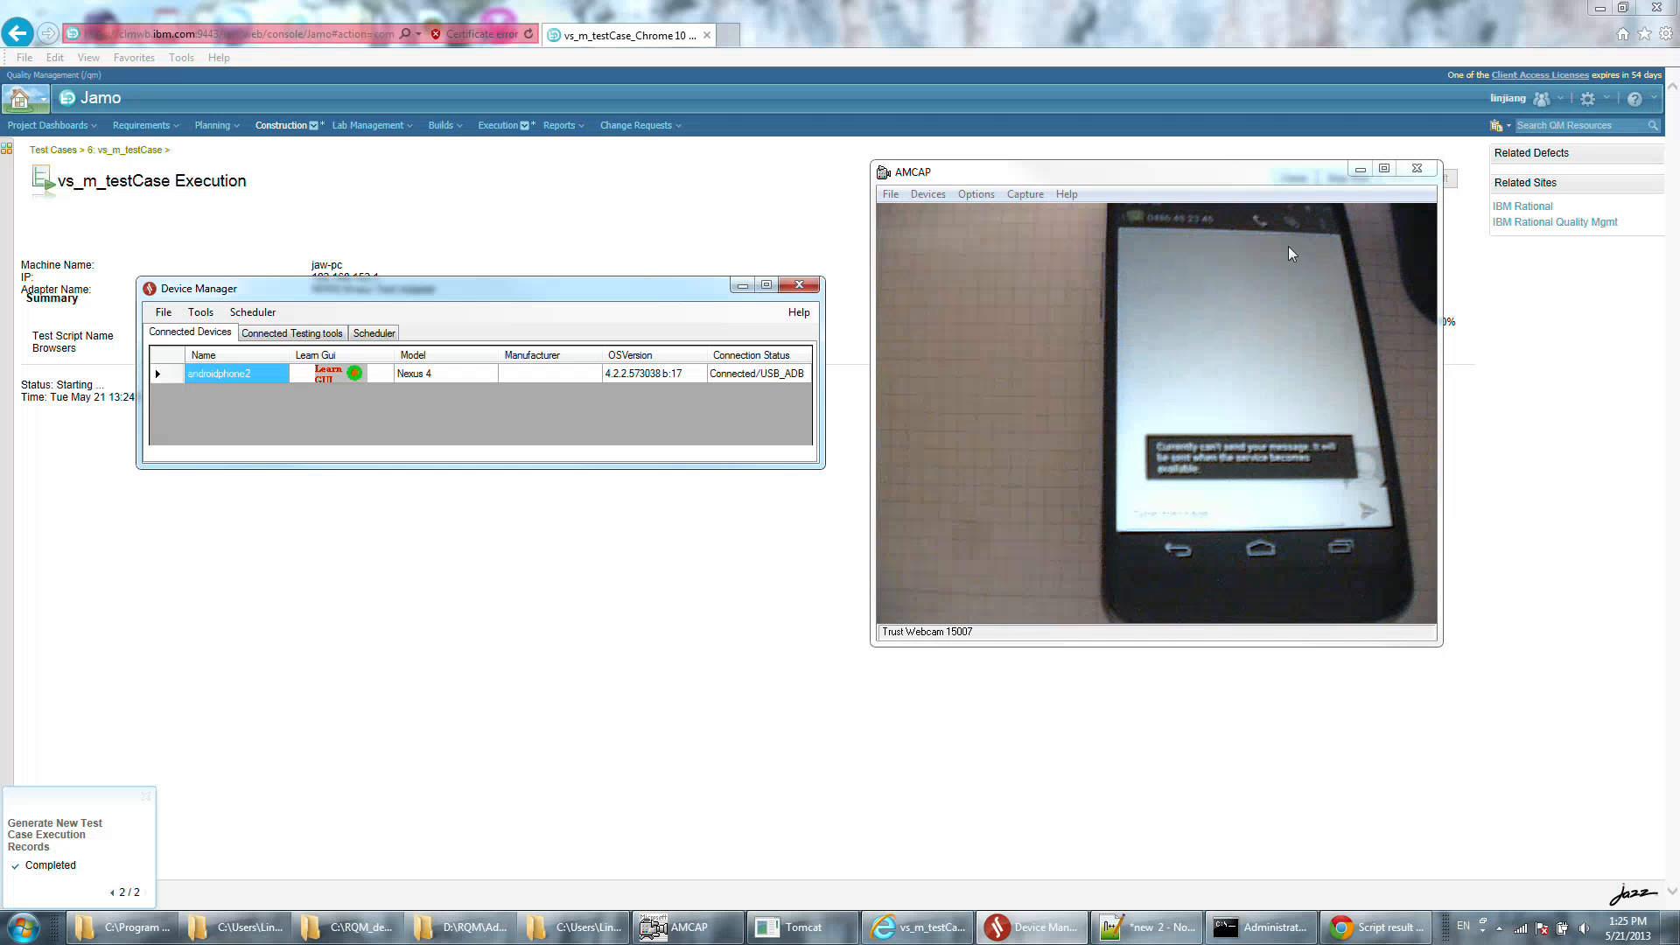
Show the result of the vs_m_testCase run and open its VS_message.html attachment, continuing past the certificate warning.
click(1526, 580)
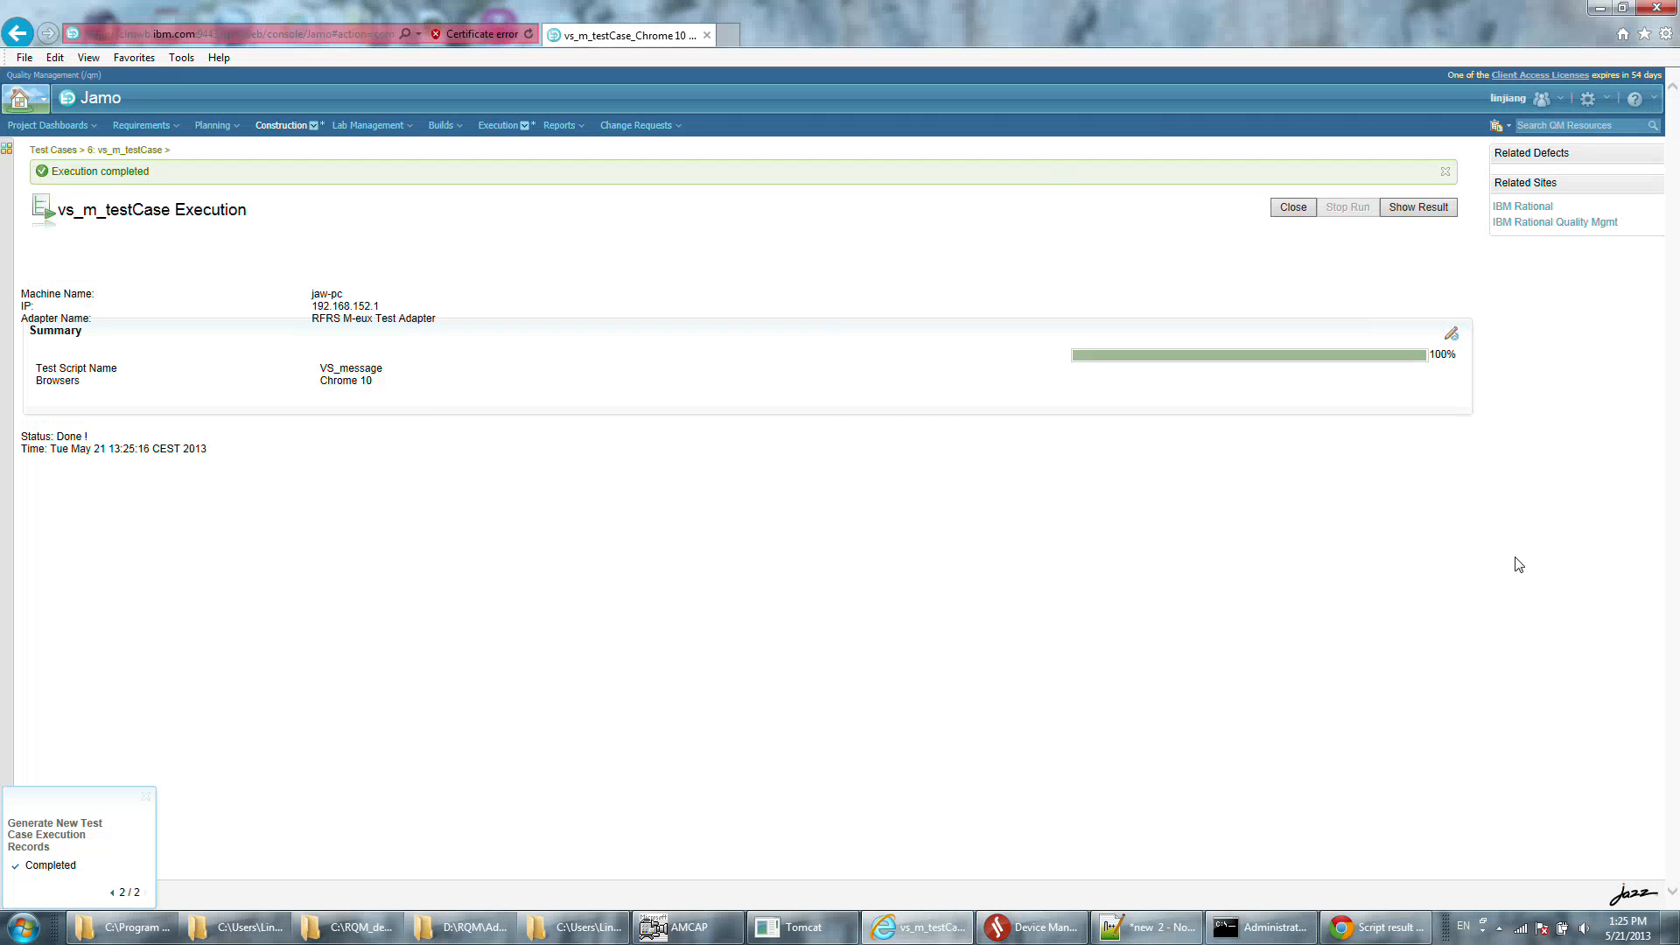
click(1402, 210)
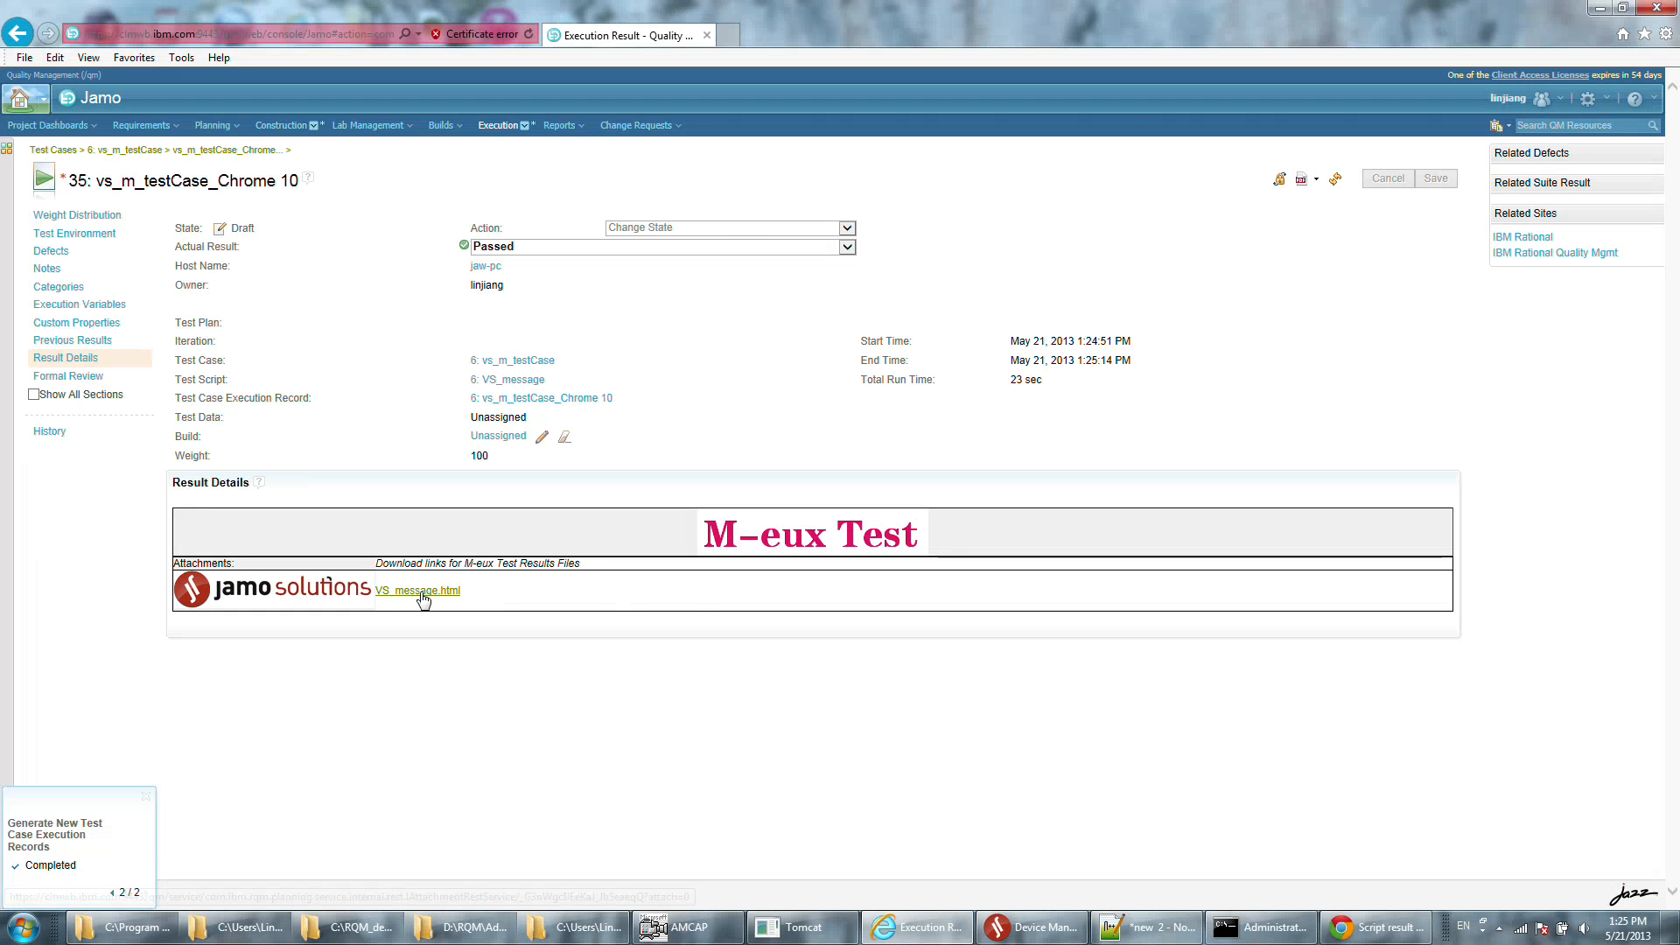
click(415, 593)
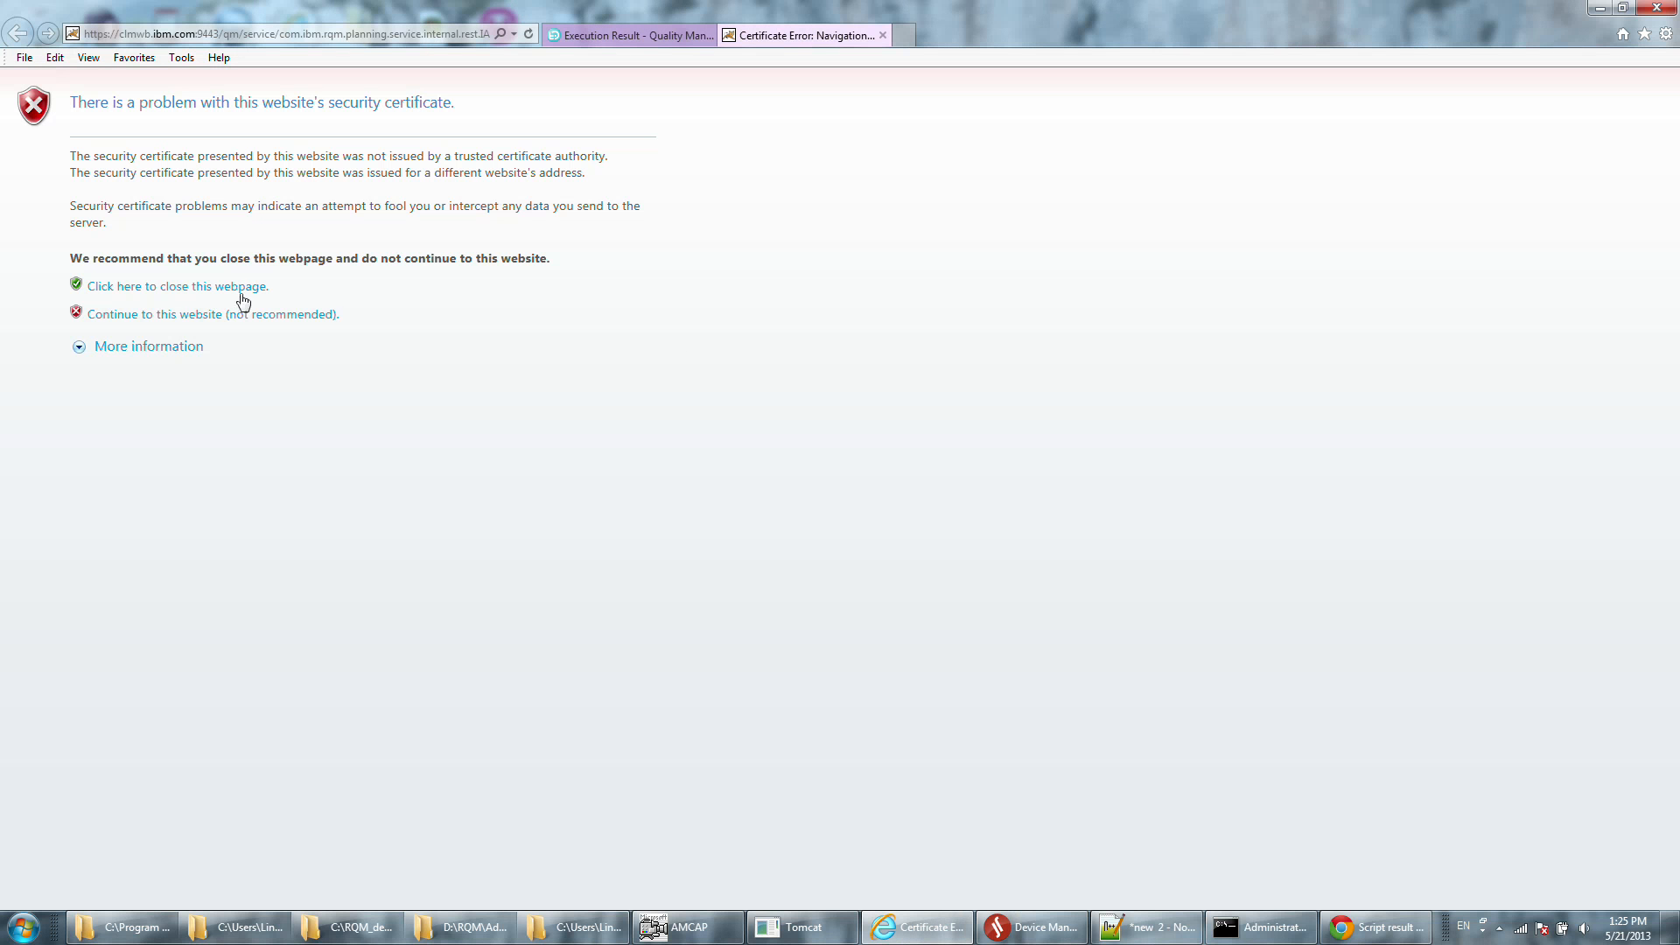
click(185, 315)
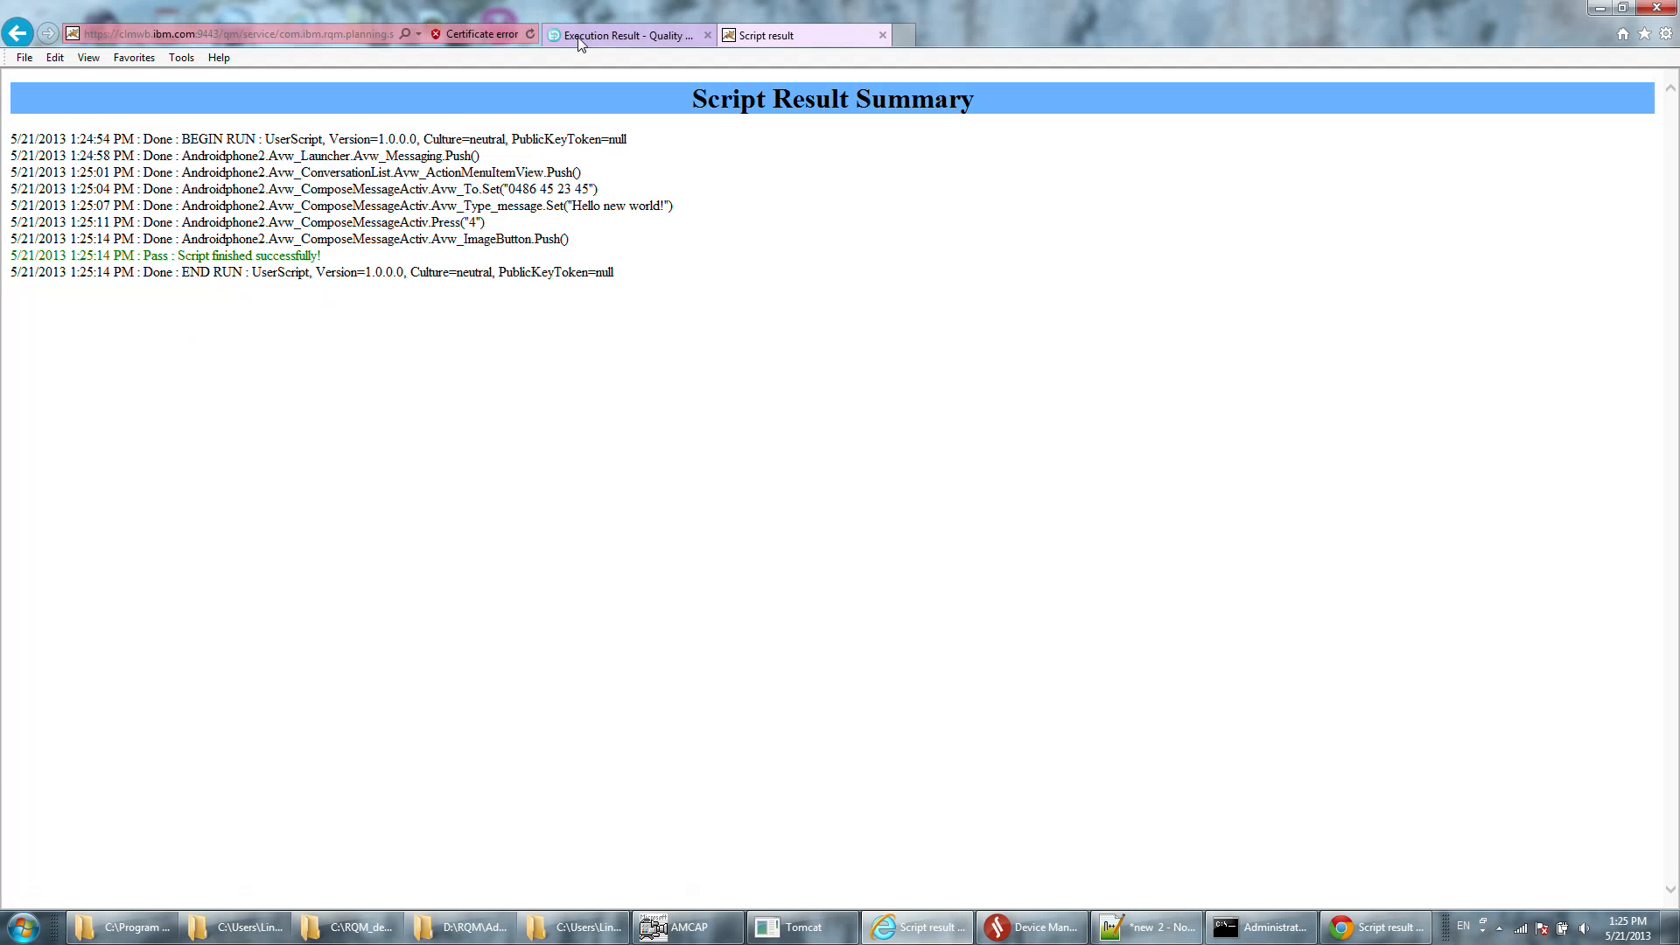
Return to the execution result page and open the recently viewed test case case_eclipse.
click(625, 35)
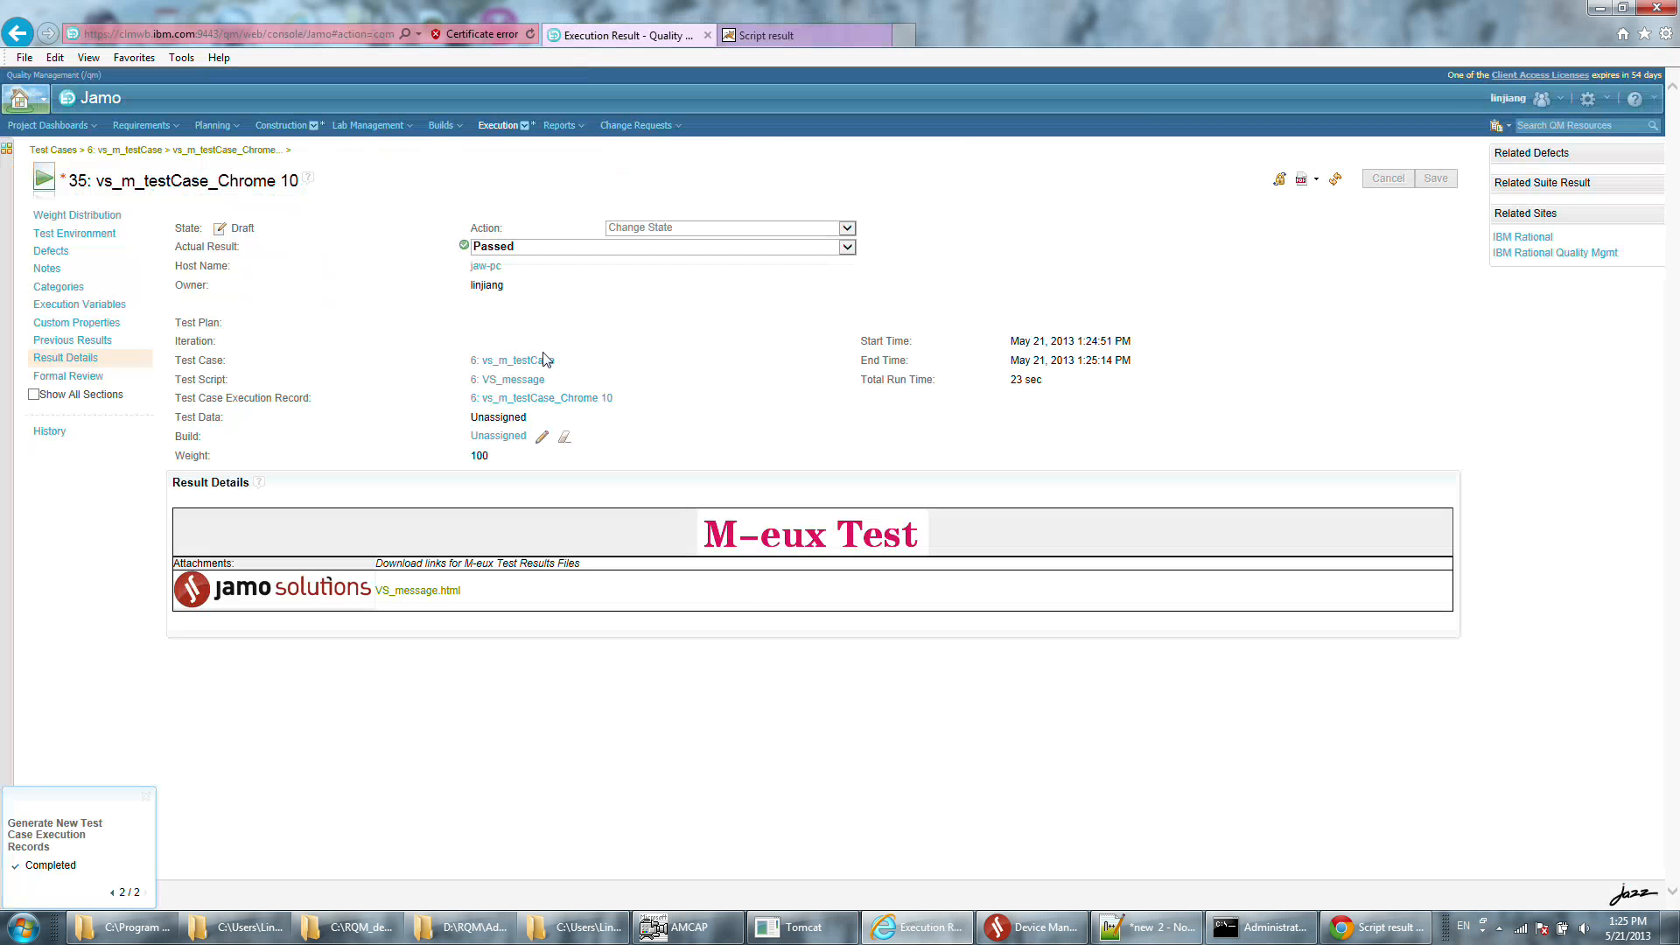
click(292, 130)
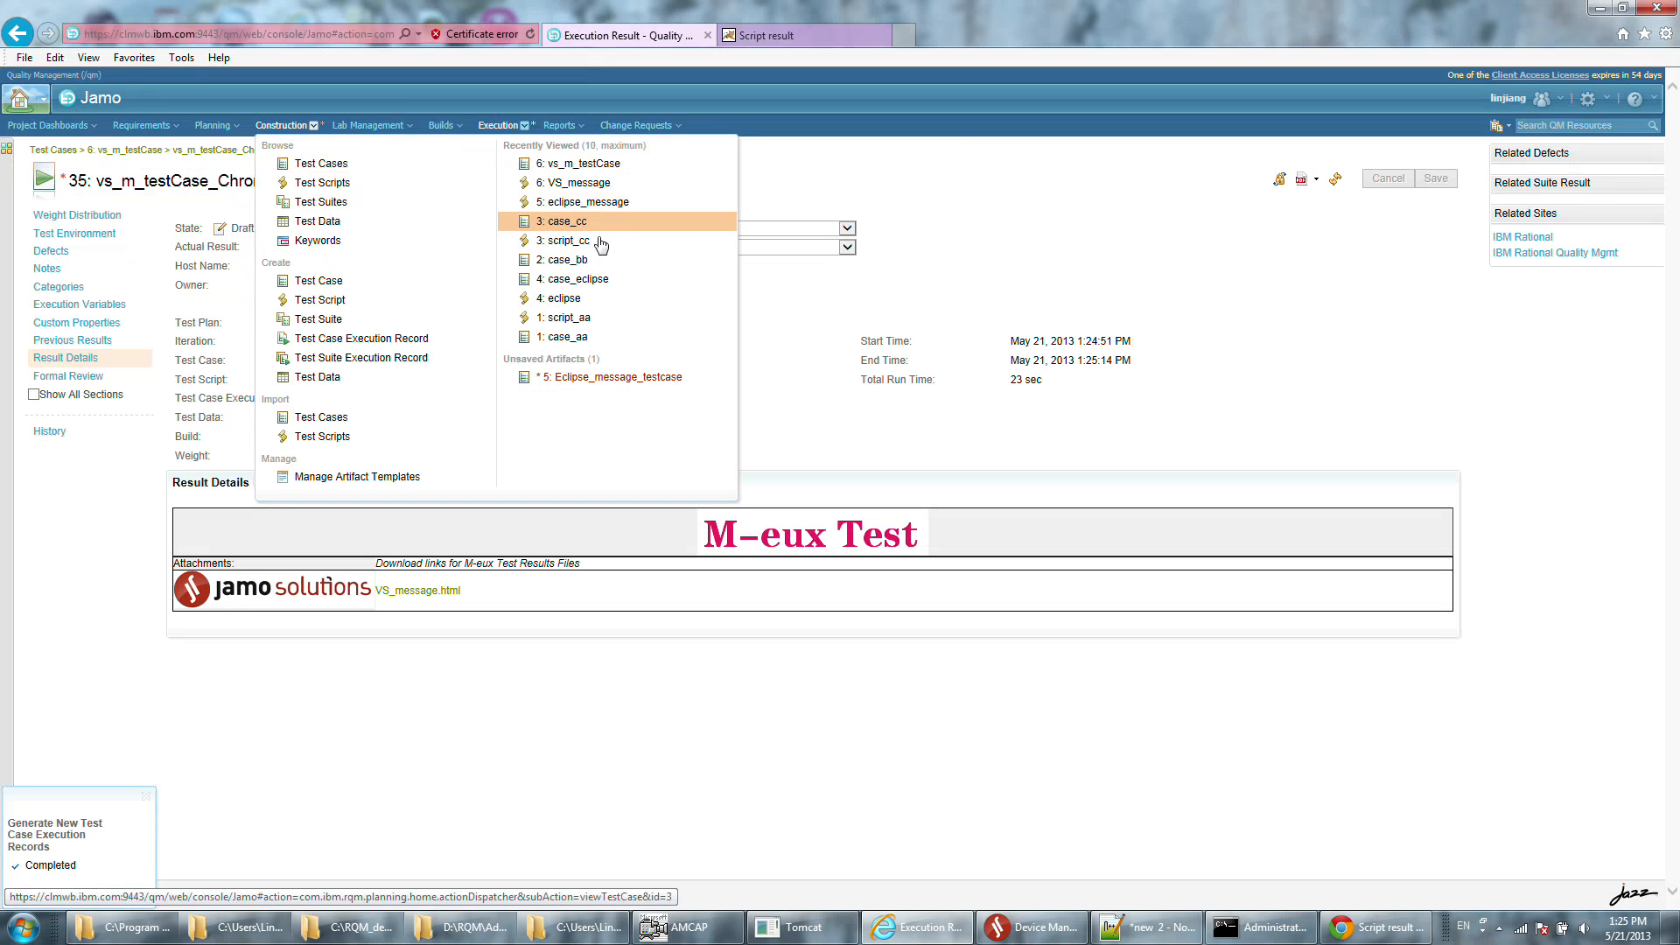
click(607, 279)
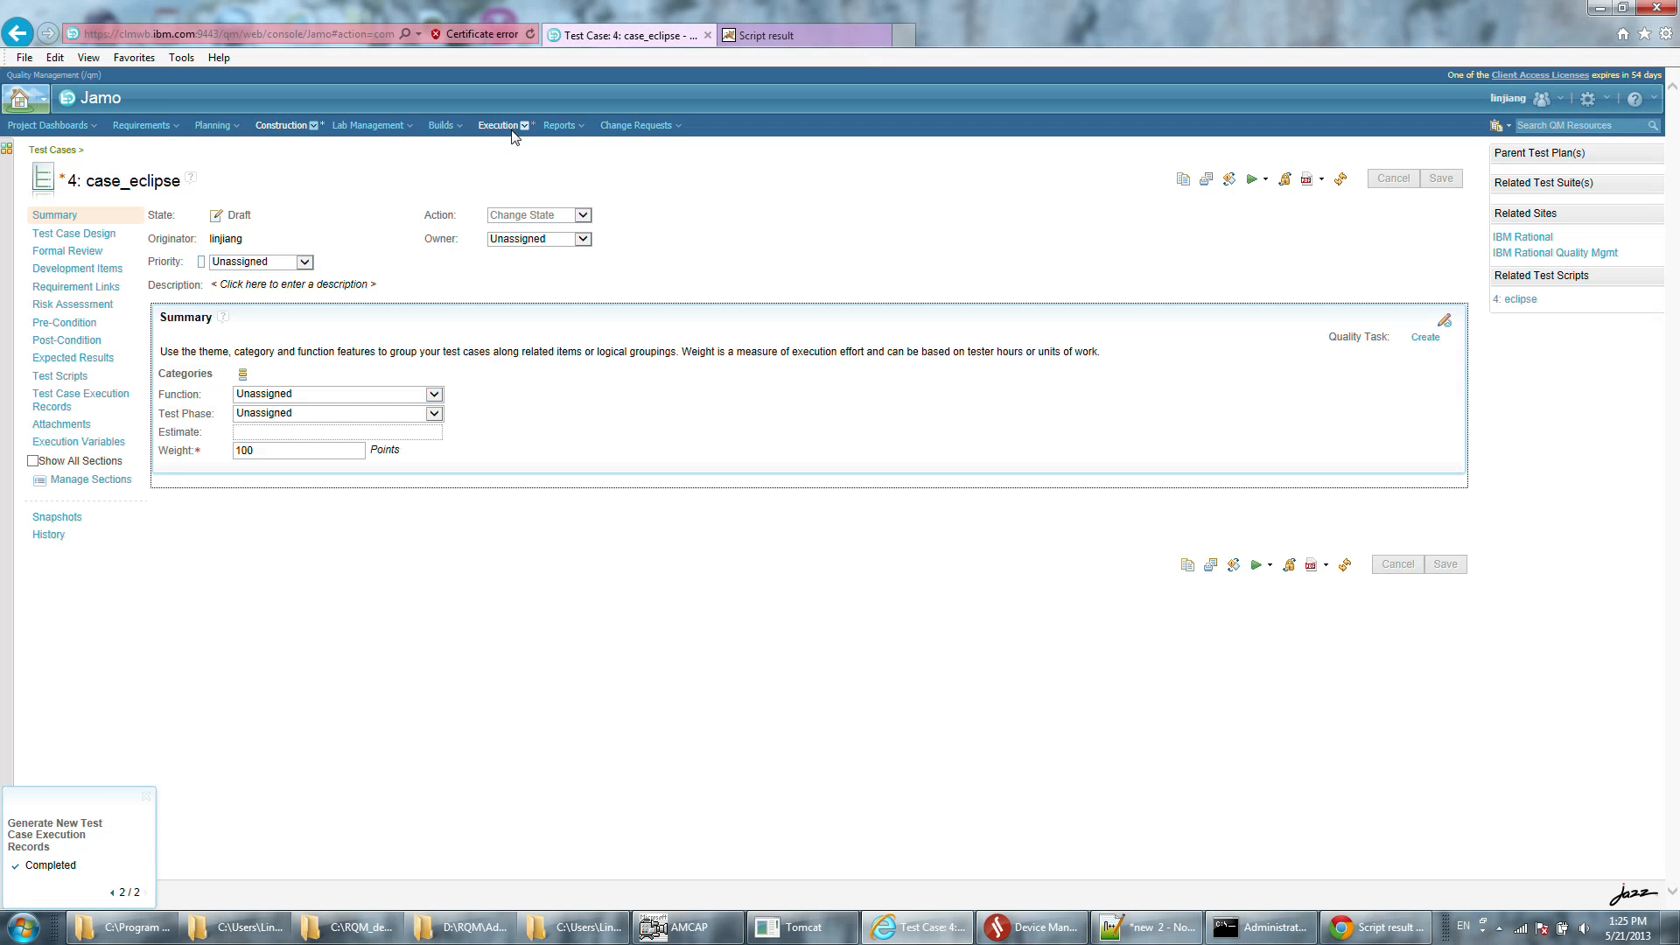
Open the recently viewed test case result for case_eclipse_Chrome 10 from the execution history.
click(513, 128)
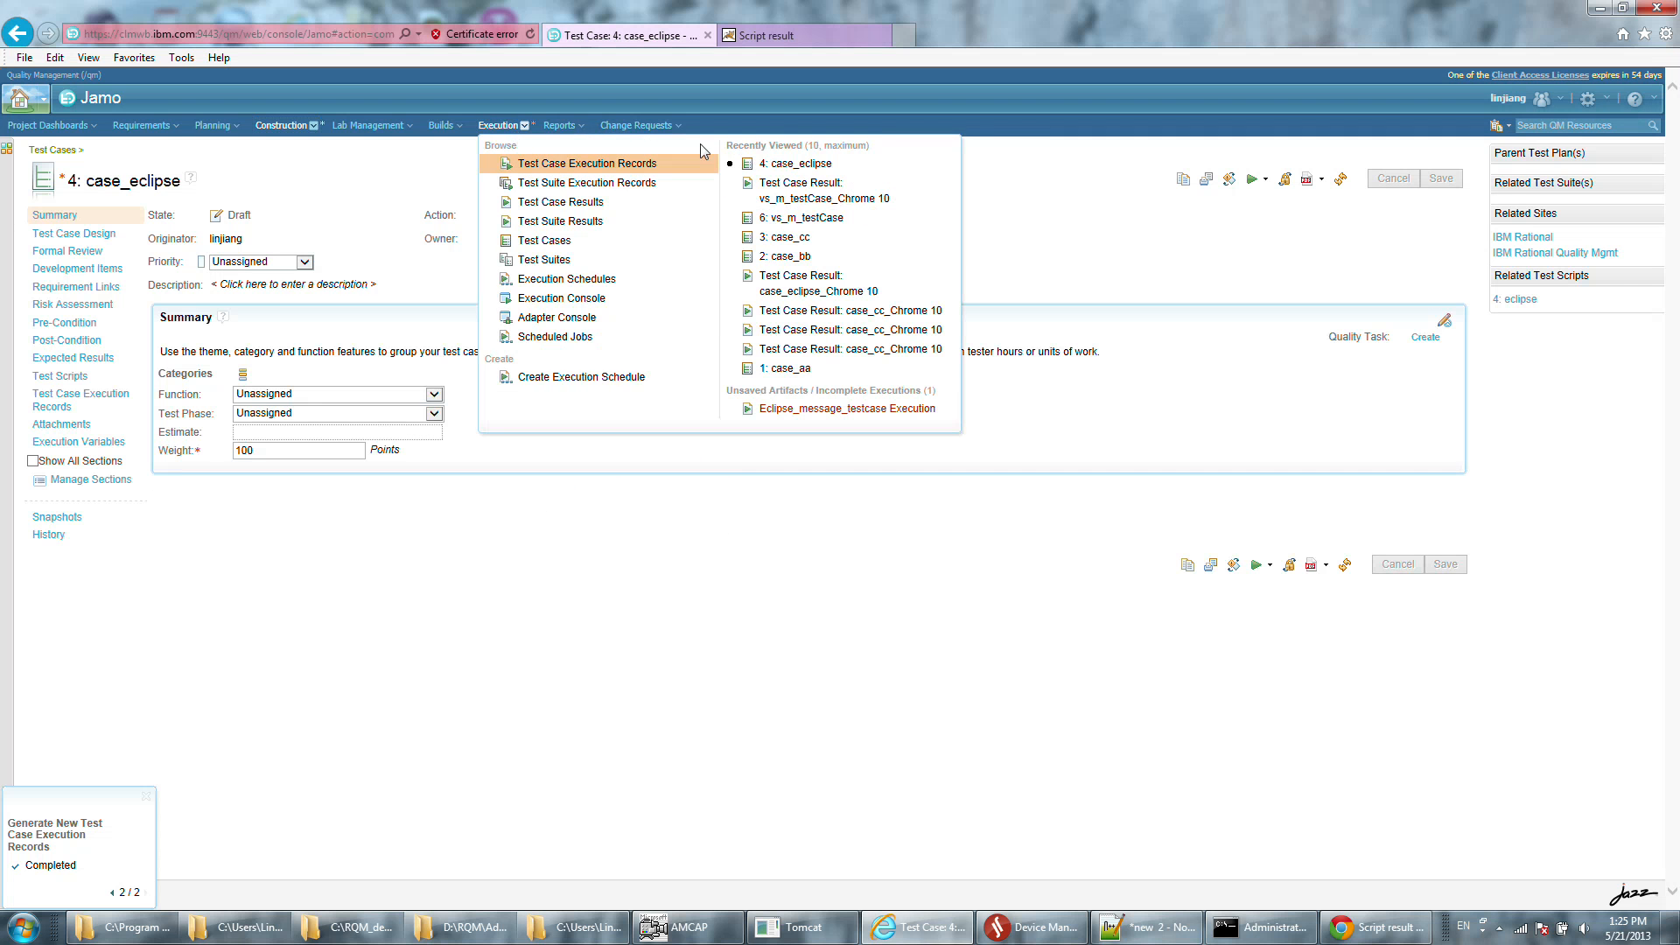
click(506, 125)
click(505, 126)
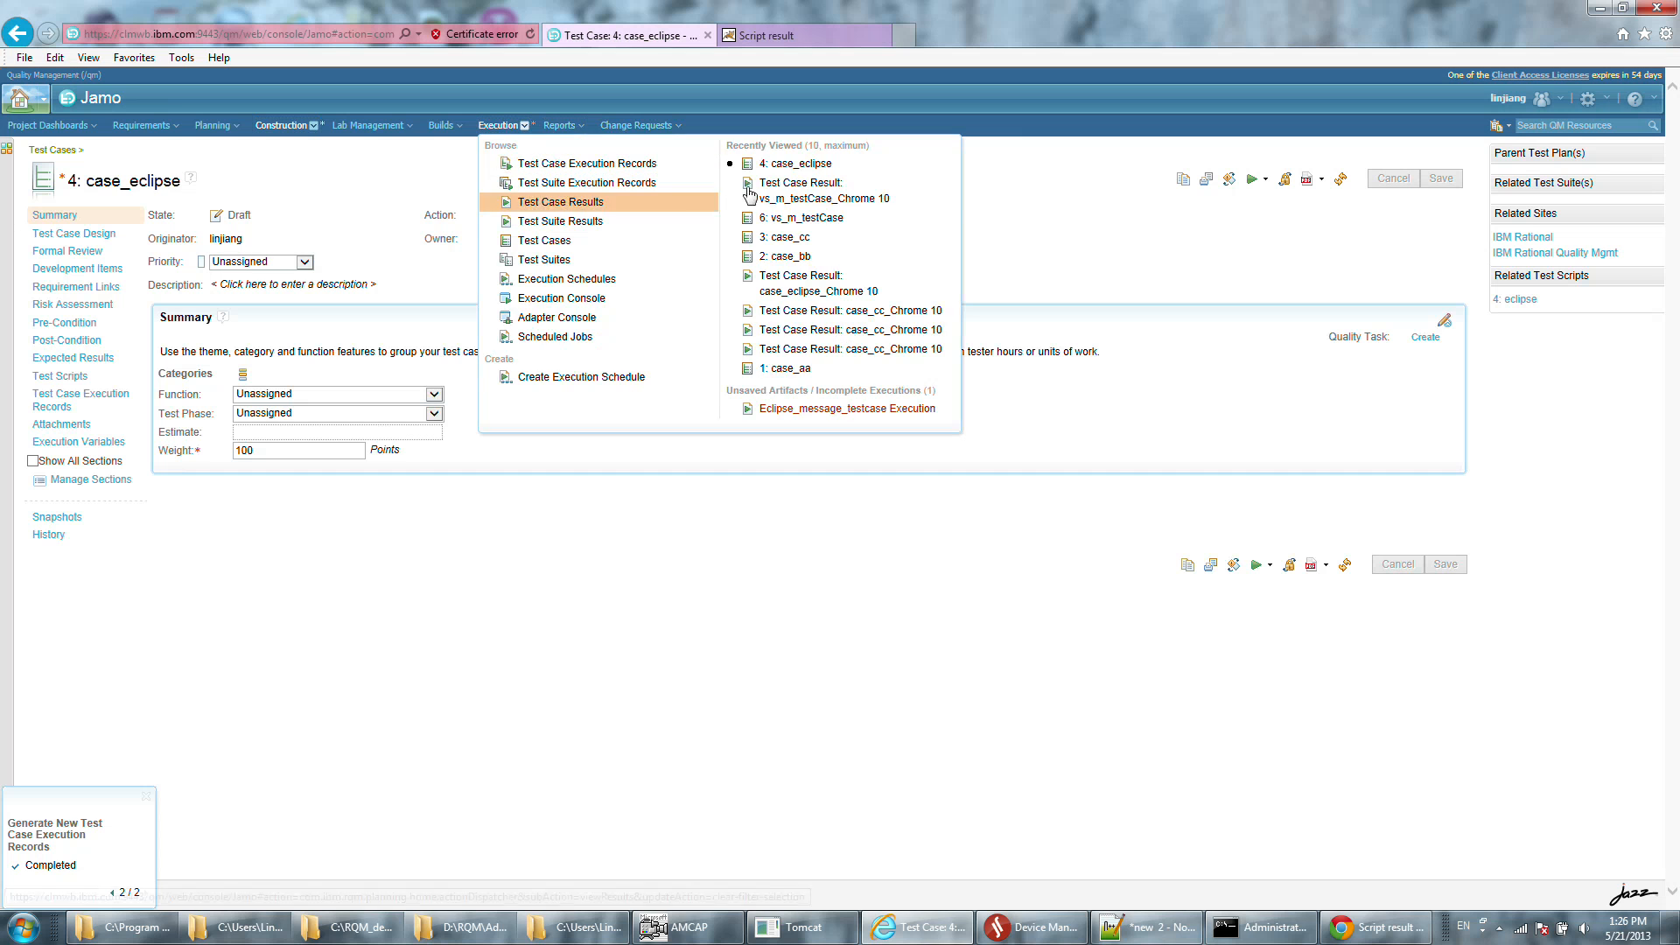
click(806, 173)
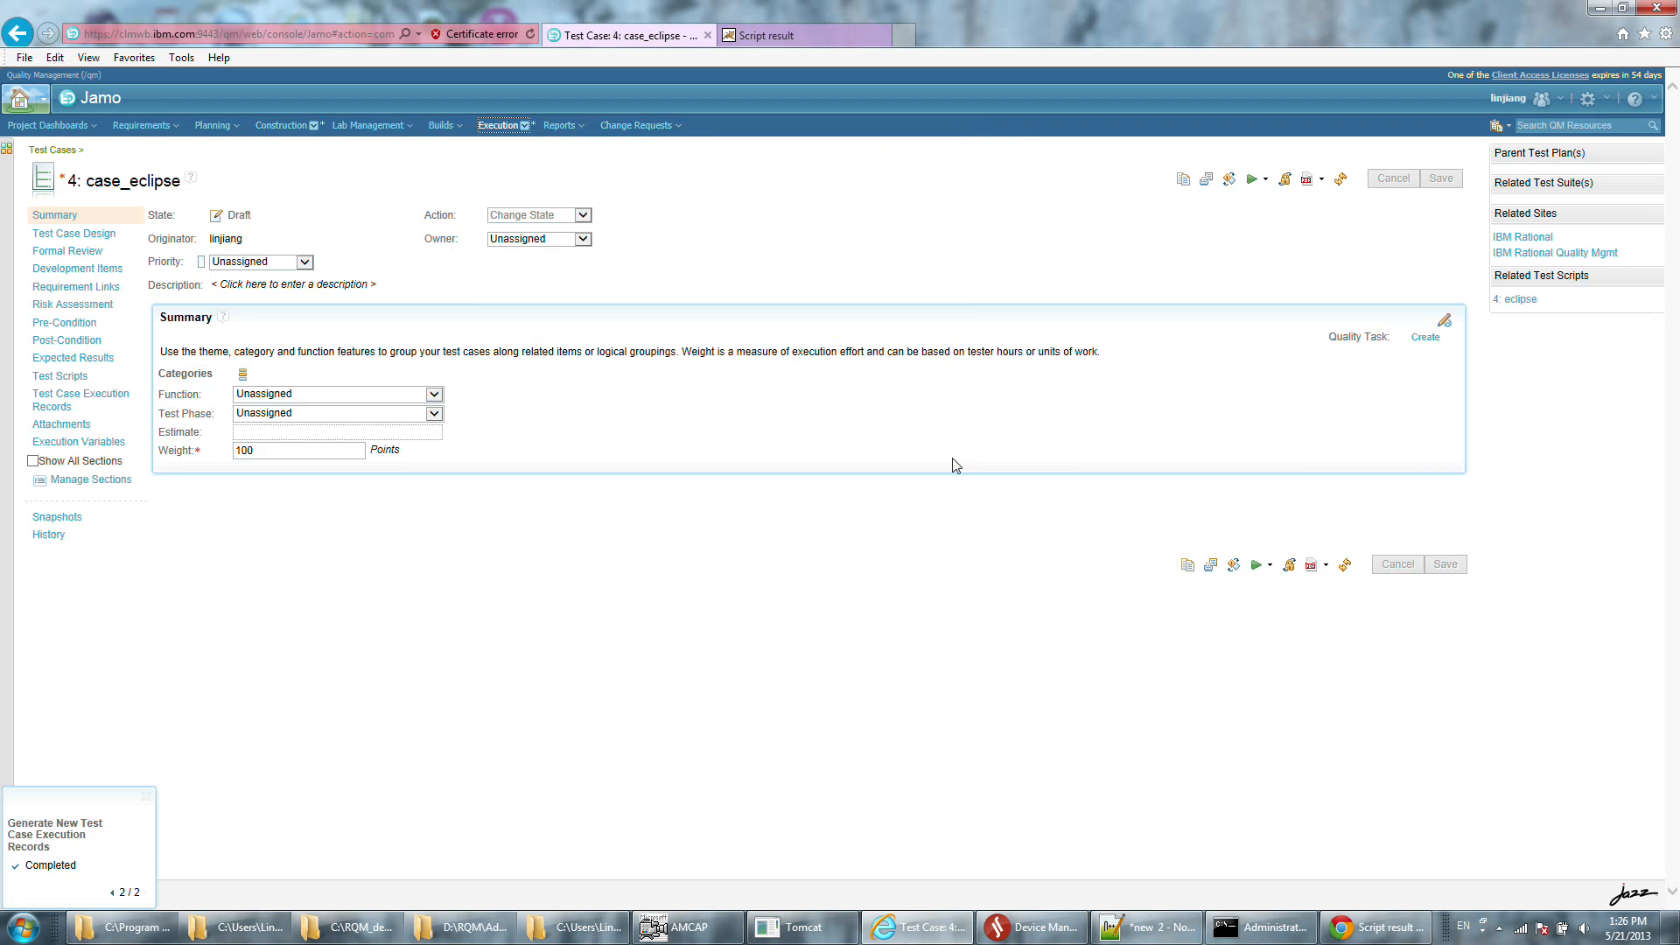
click(522, 127)
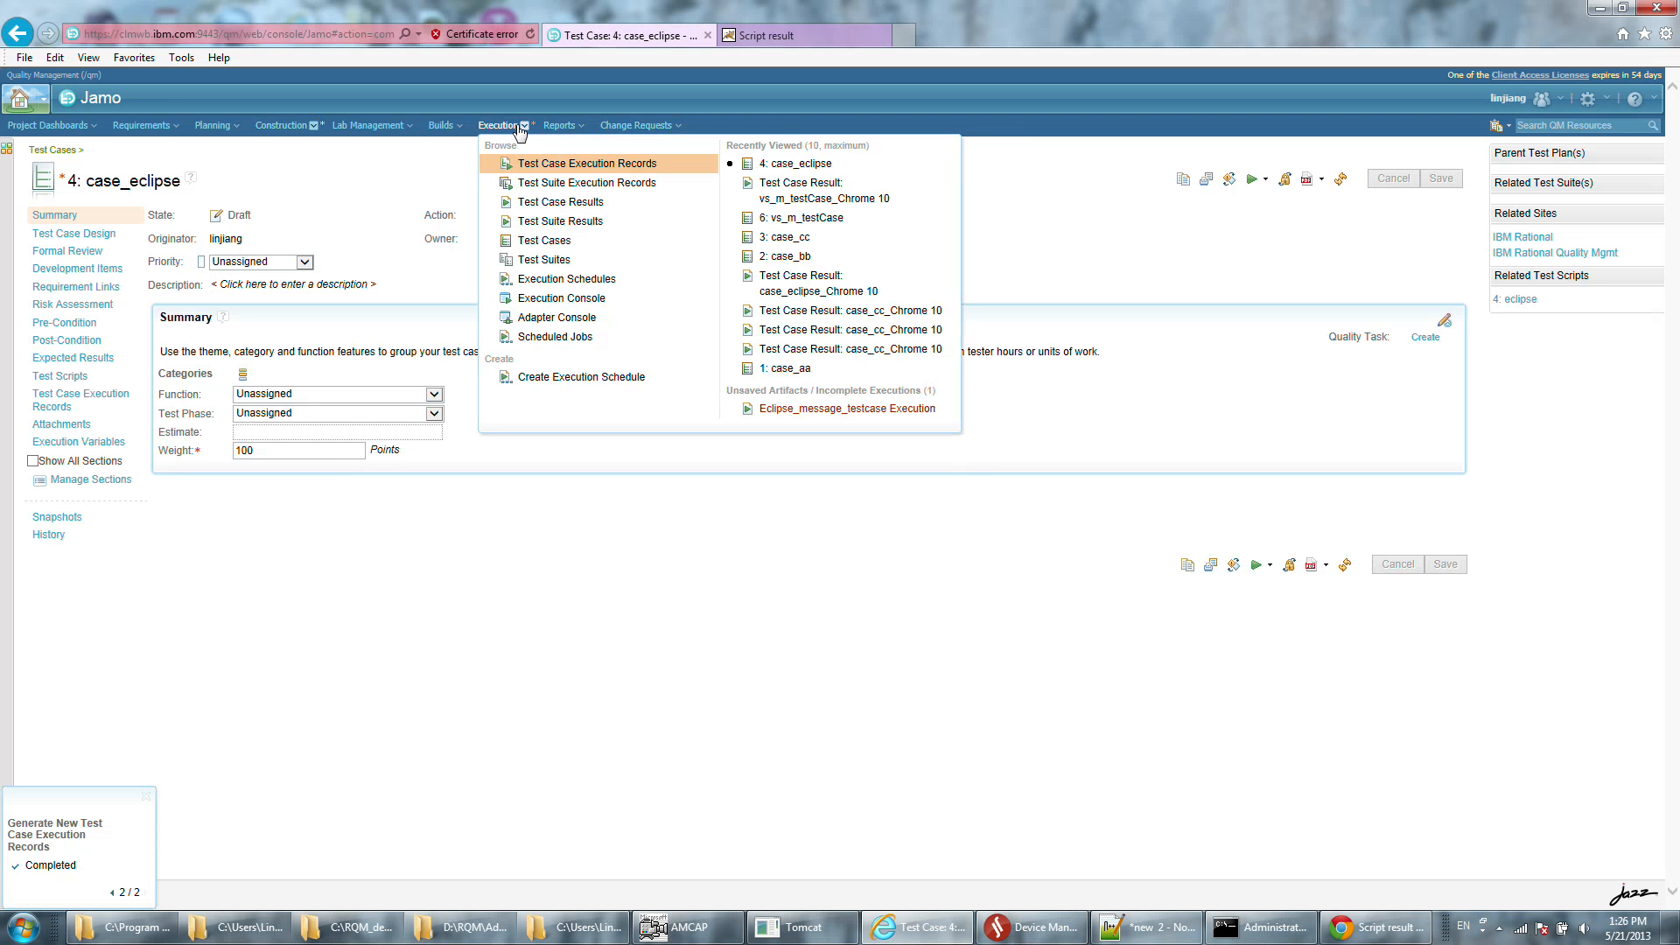
mouse_move(506, 131)
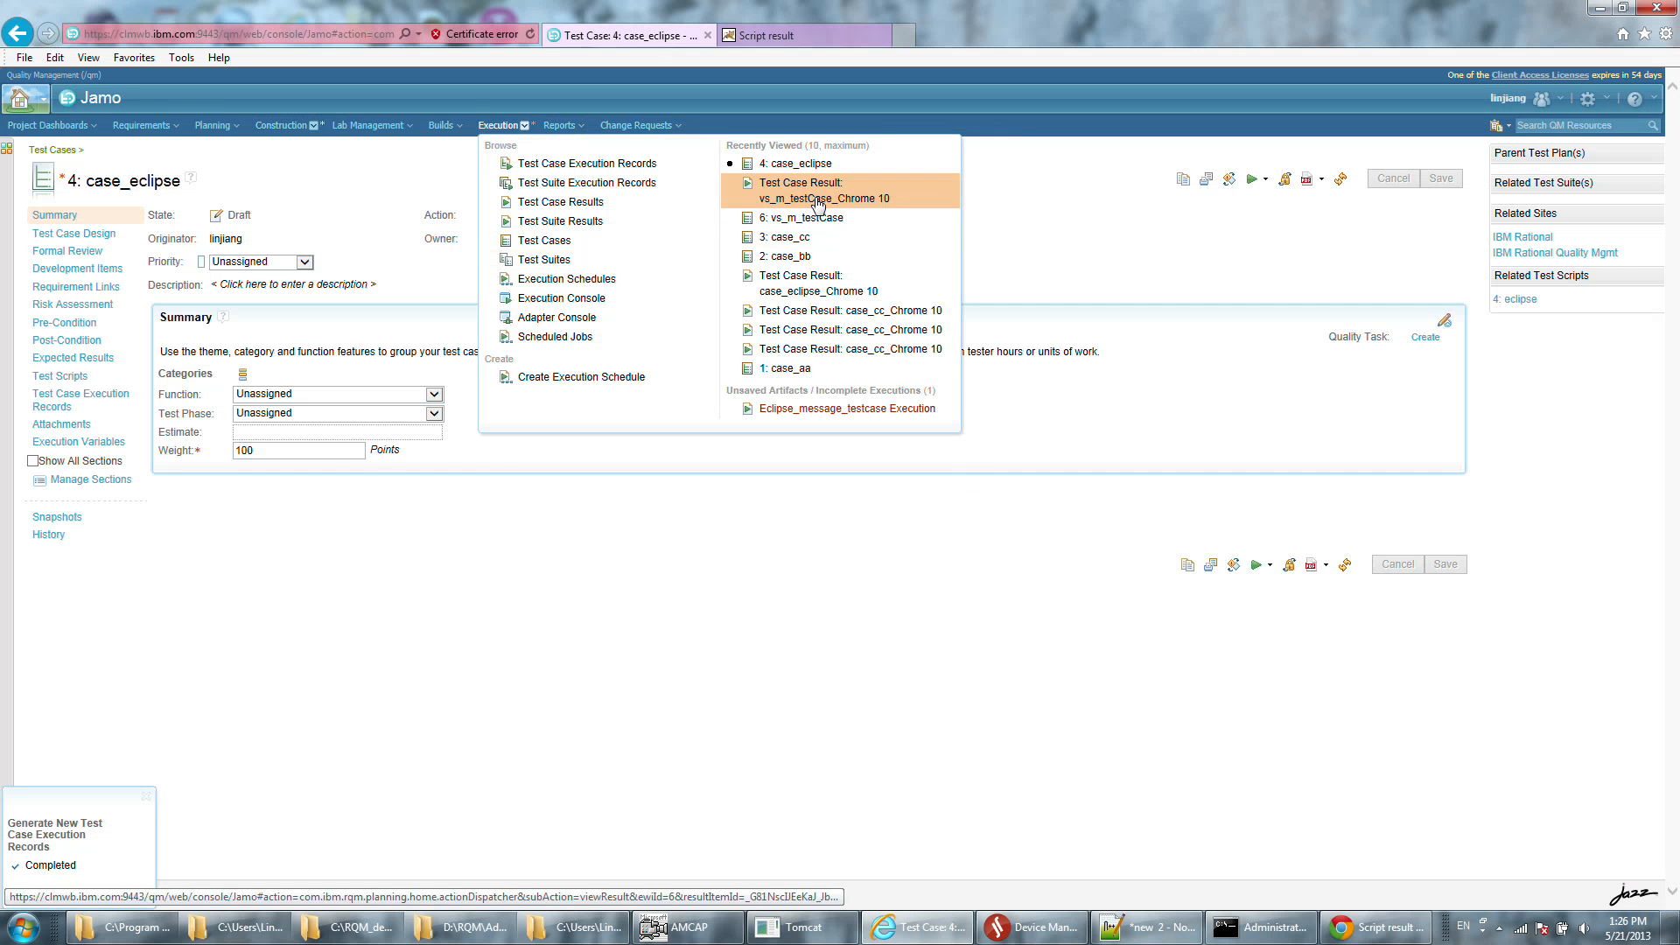
click(813, 291)
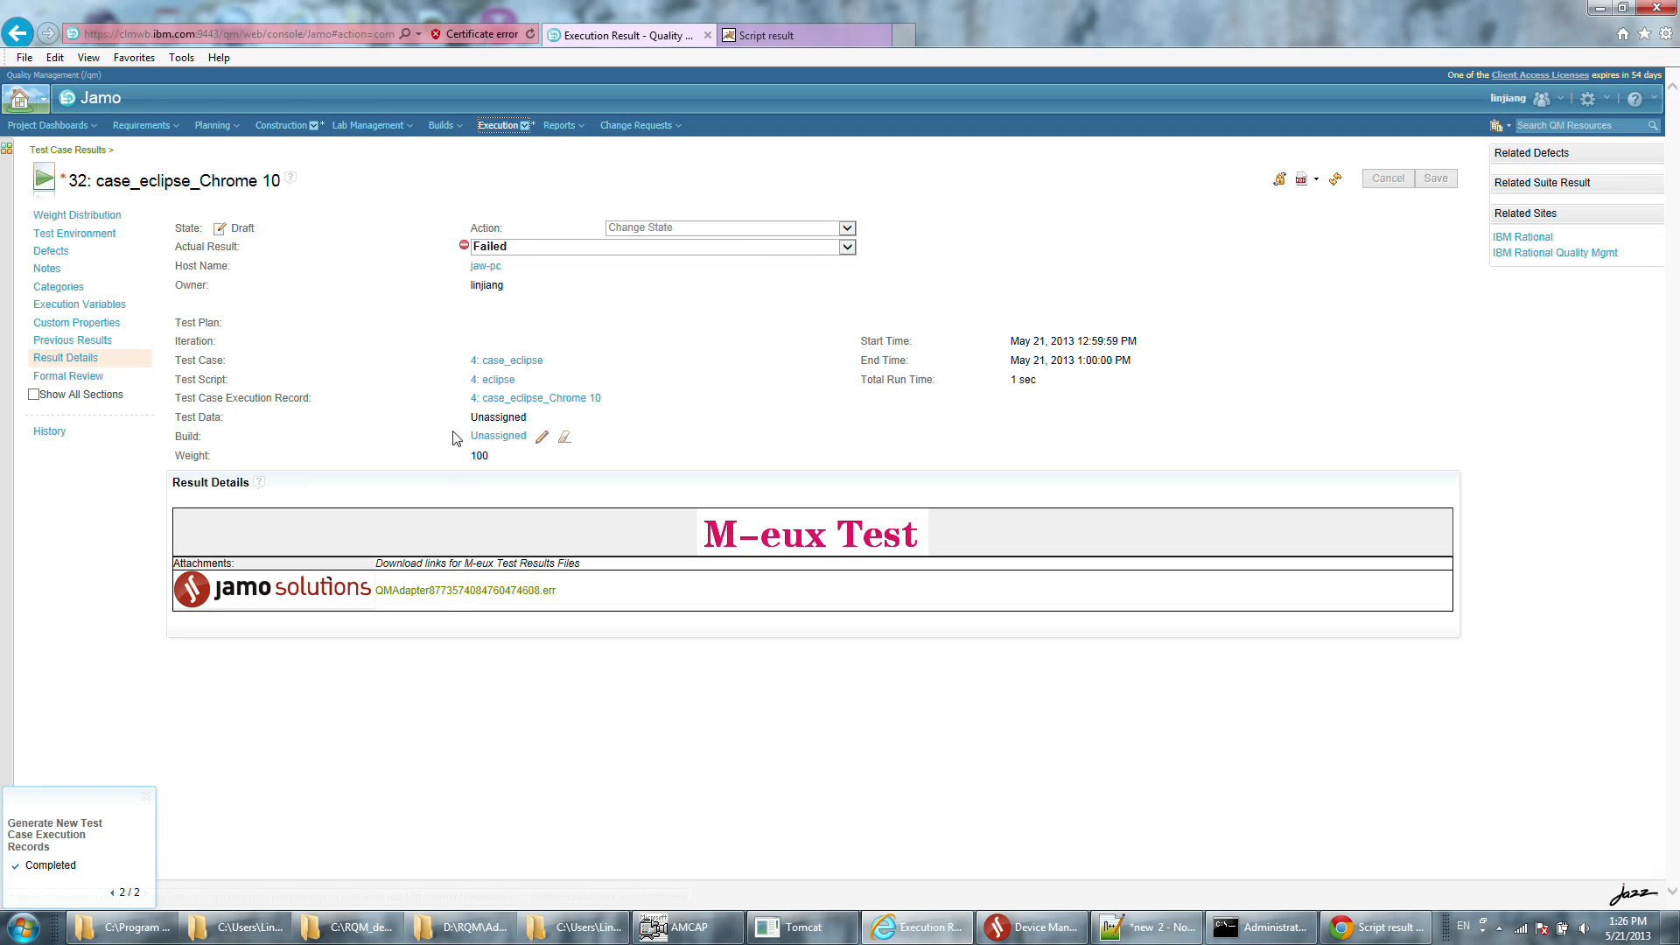
Open the recently viewed test case case_eclipse from the construction artifacts.
click(501, 128)
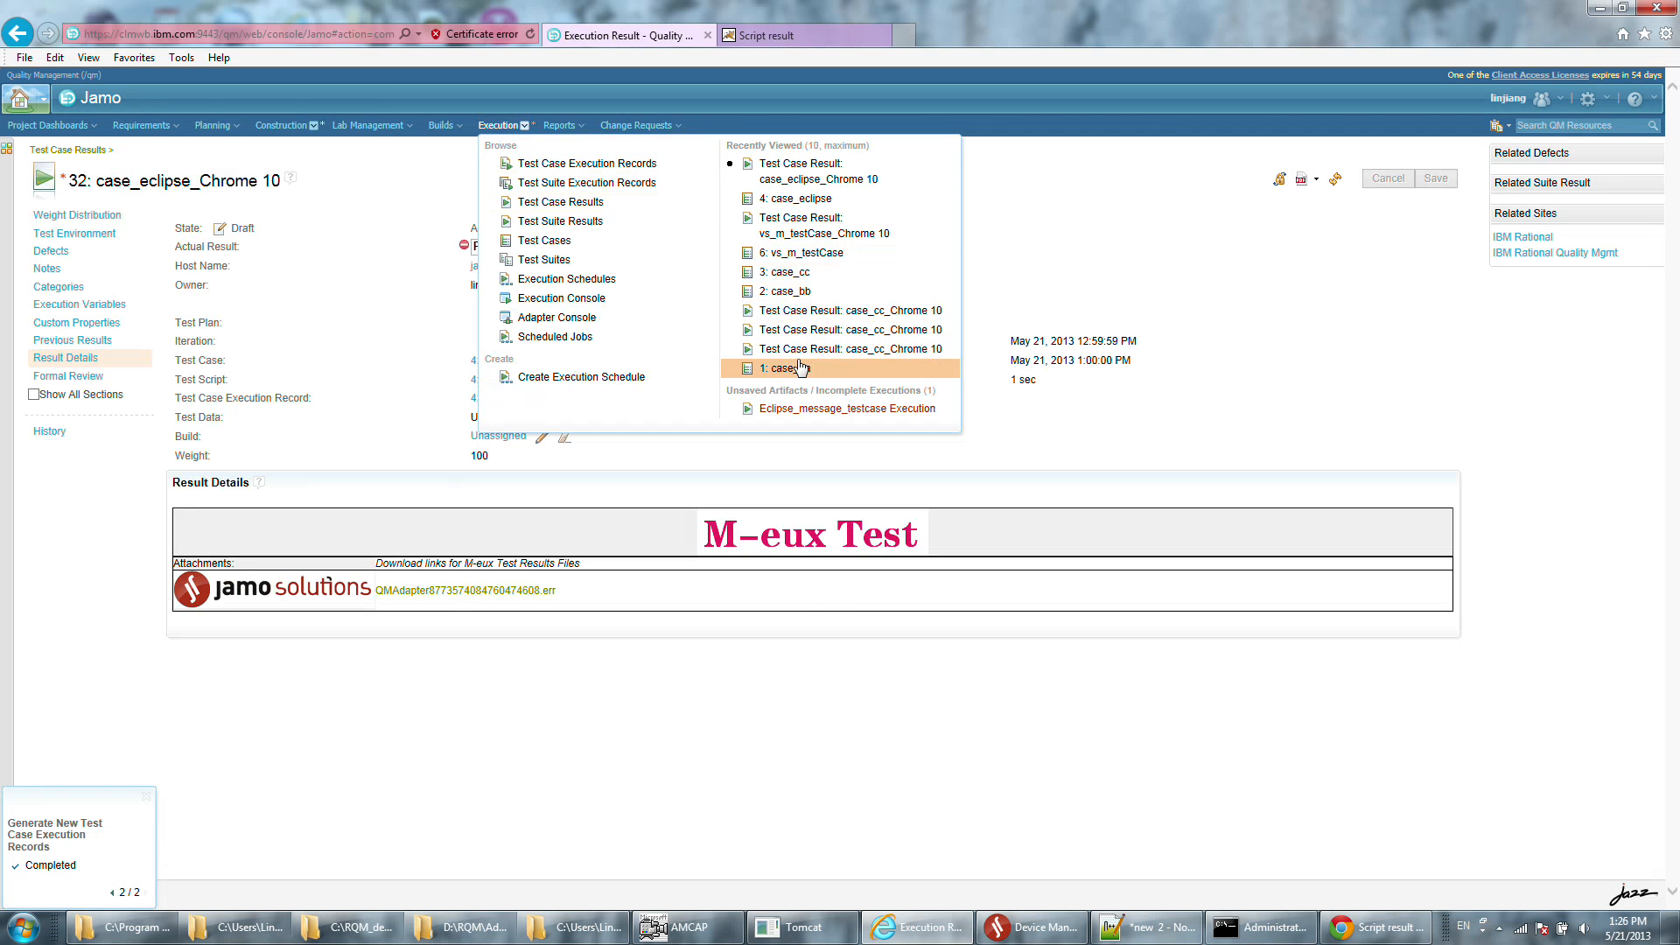
click(312, 128)
click(311, 129)
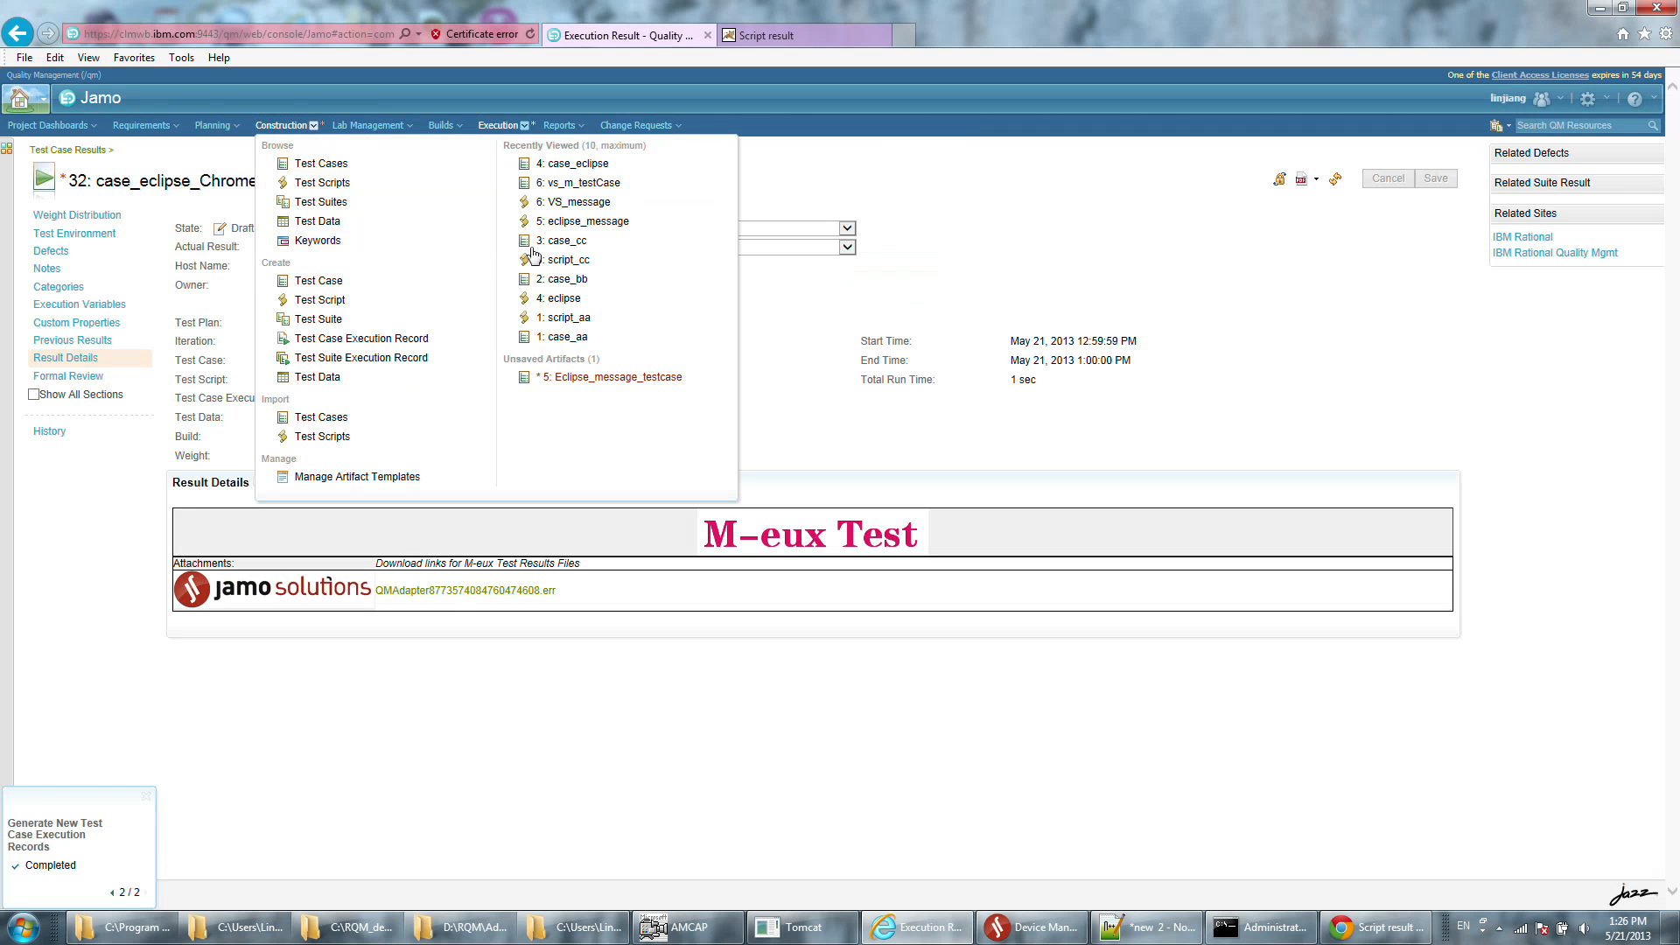
click(573, 163)
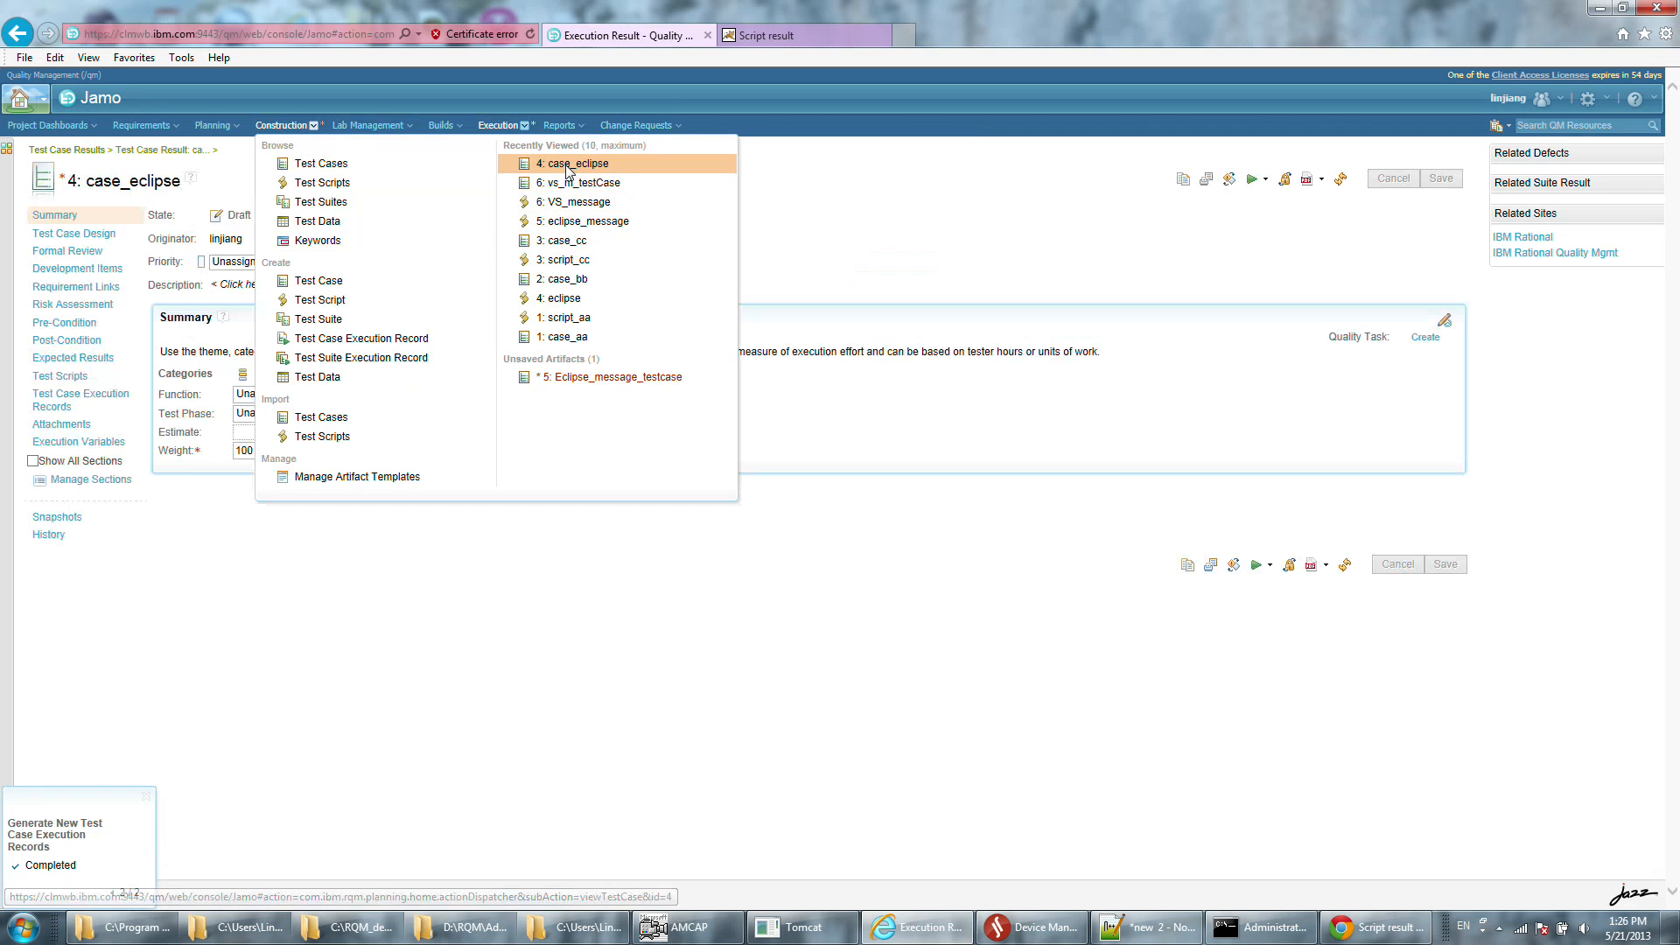
Run case_eclipse with execution record case_eclipse_Chrome 10 and script eclipse on jaw-pc, checking the connected testing tools in Device Manager before confirming.
click(1256, 179)
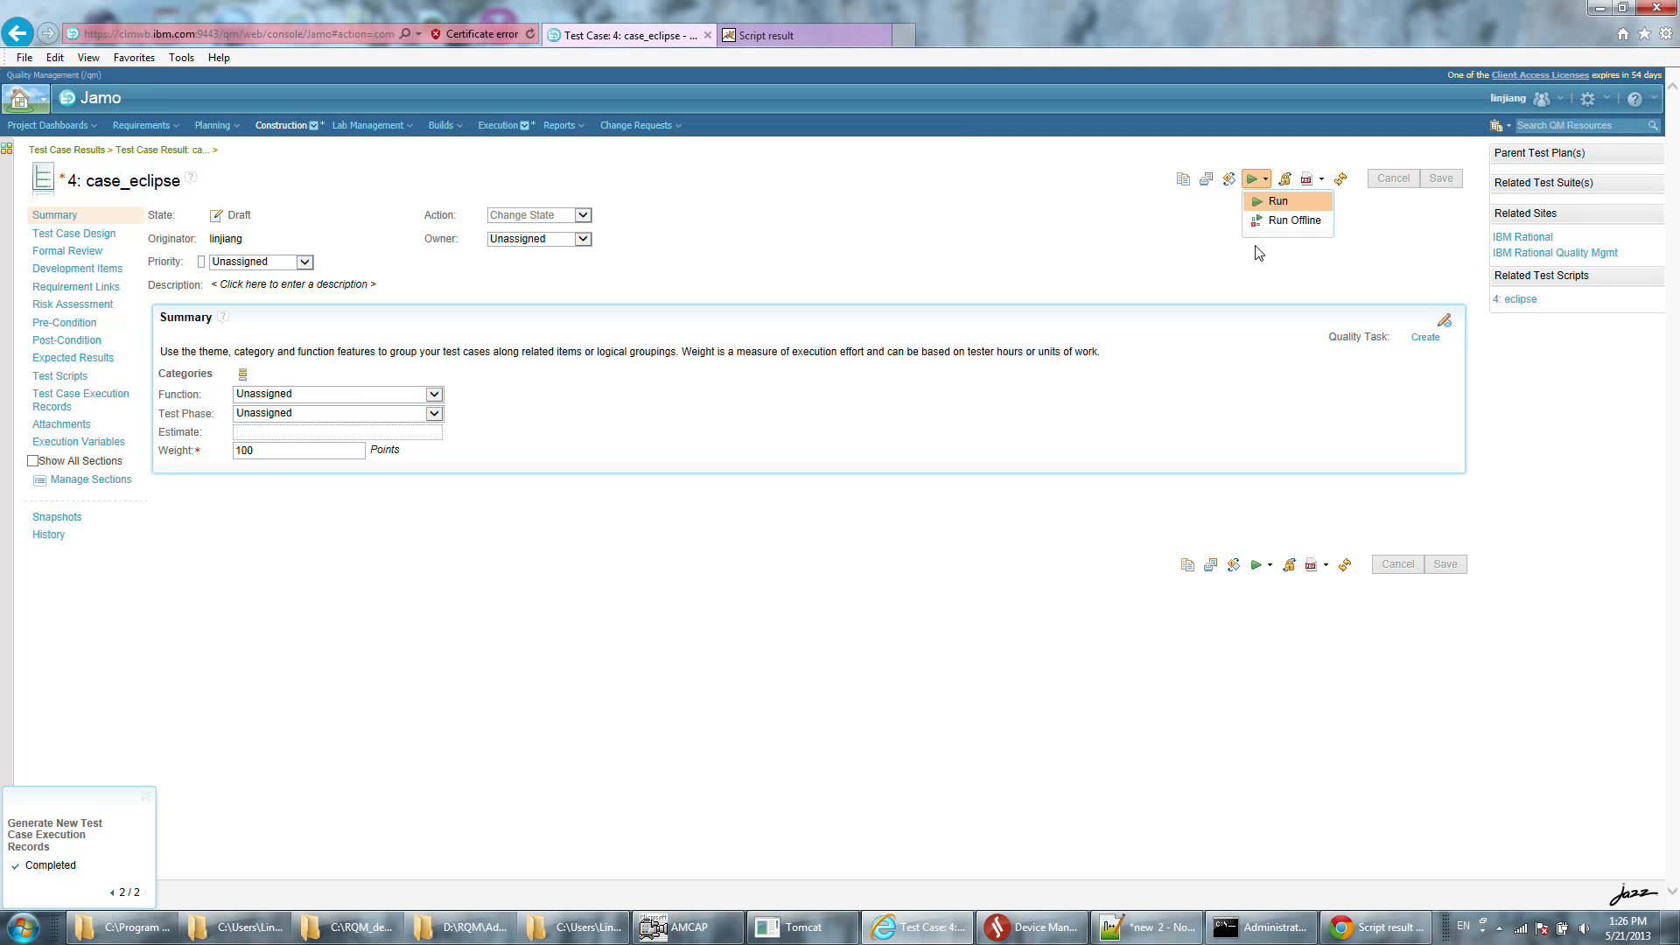
click(1273, 201)
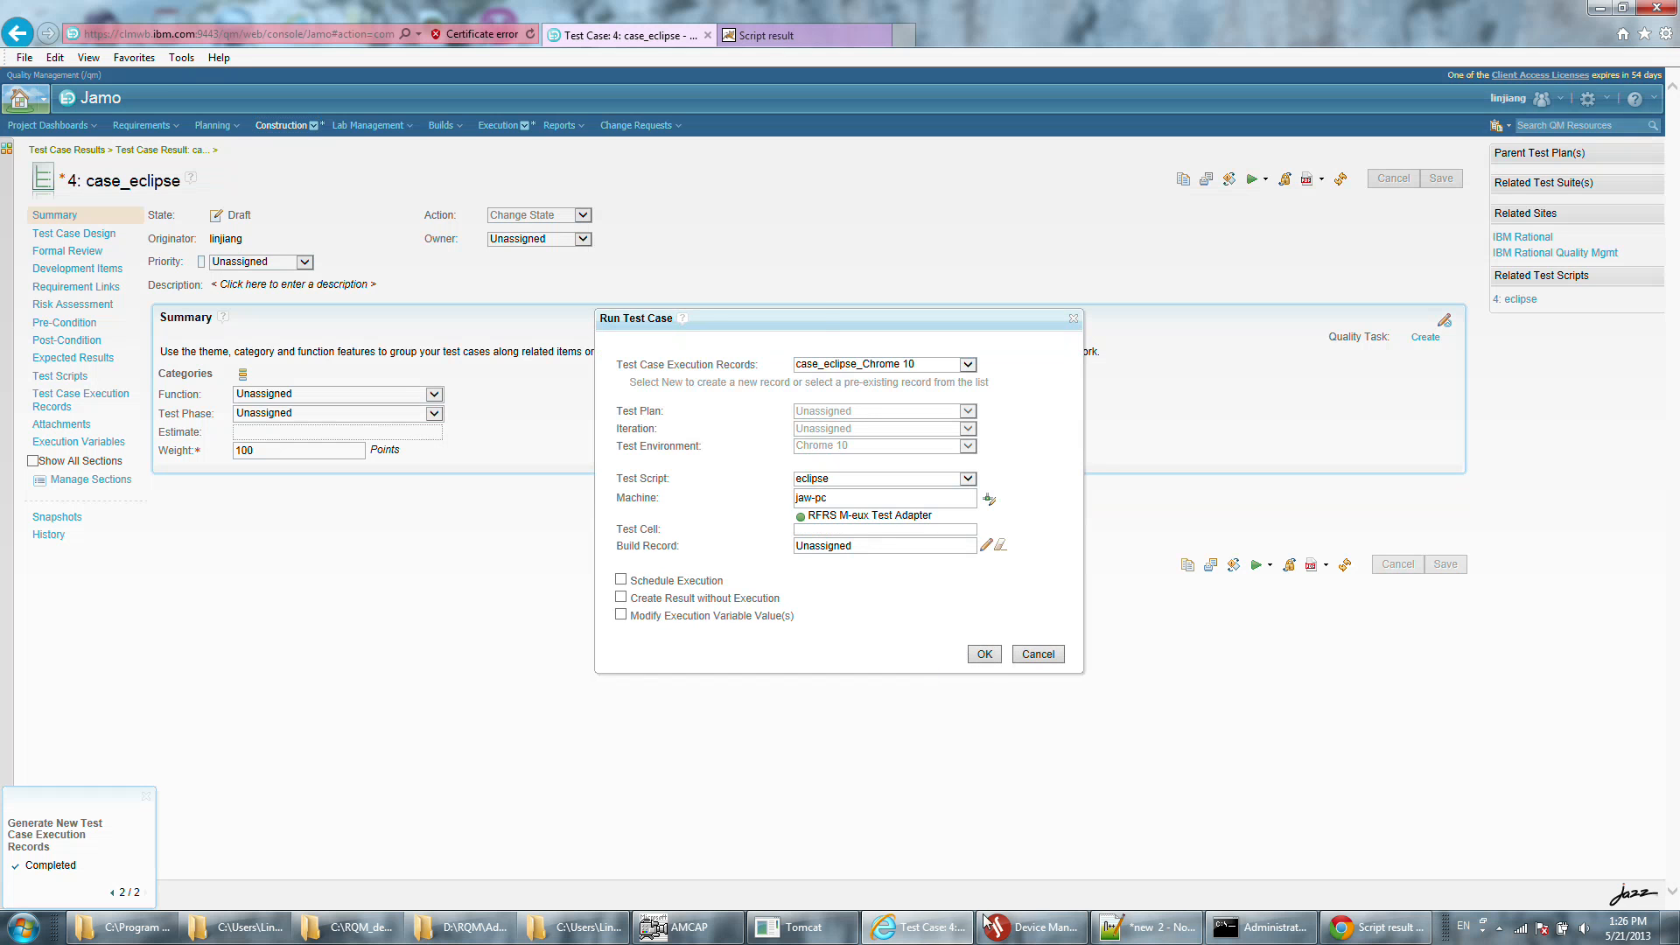
click(1034, 927)
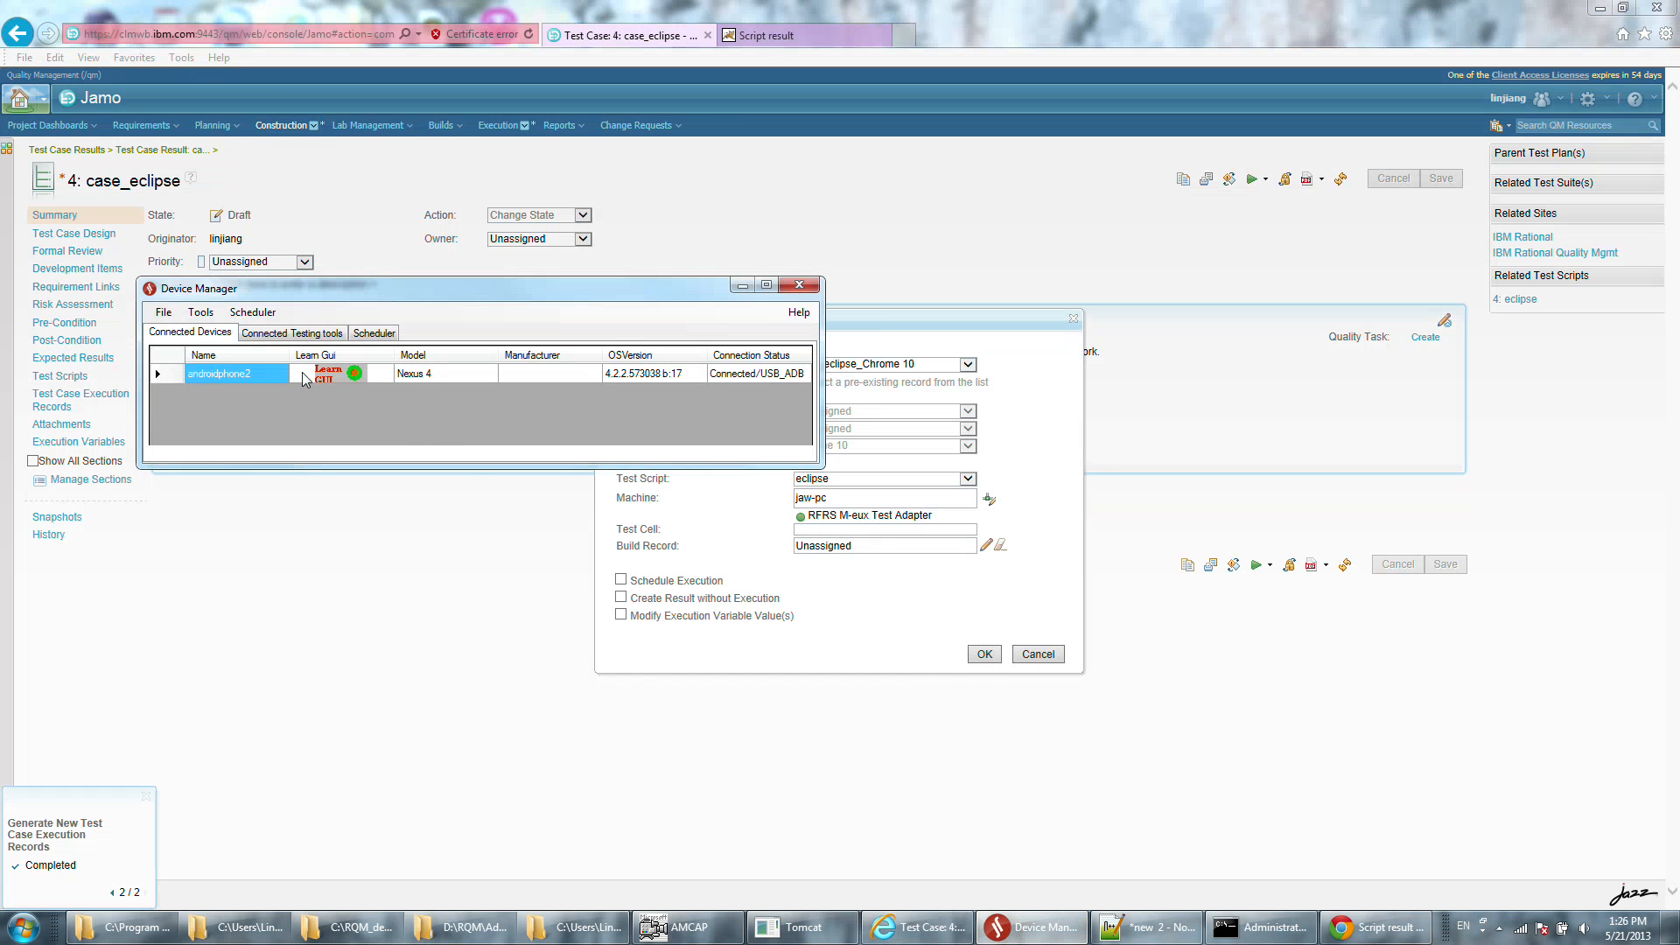
click(273, 333)
click(891, 592)
click(991, 653)
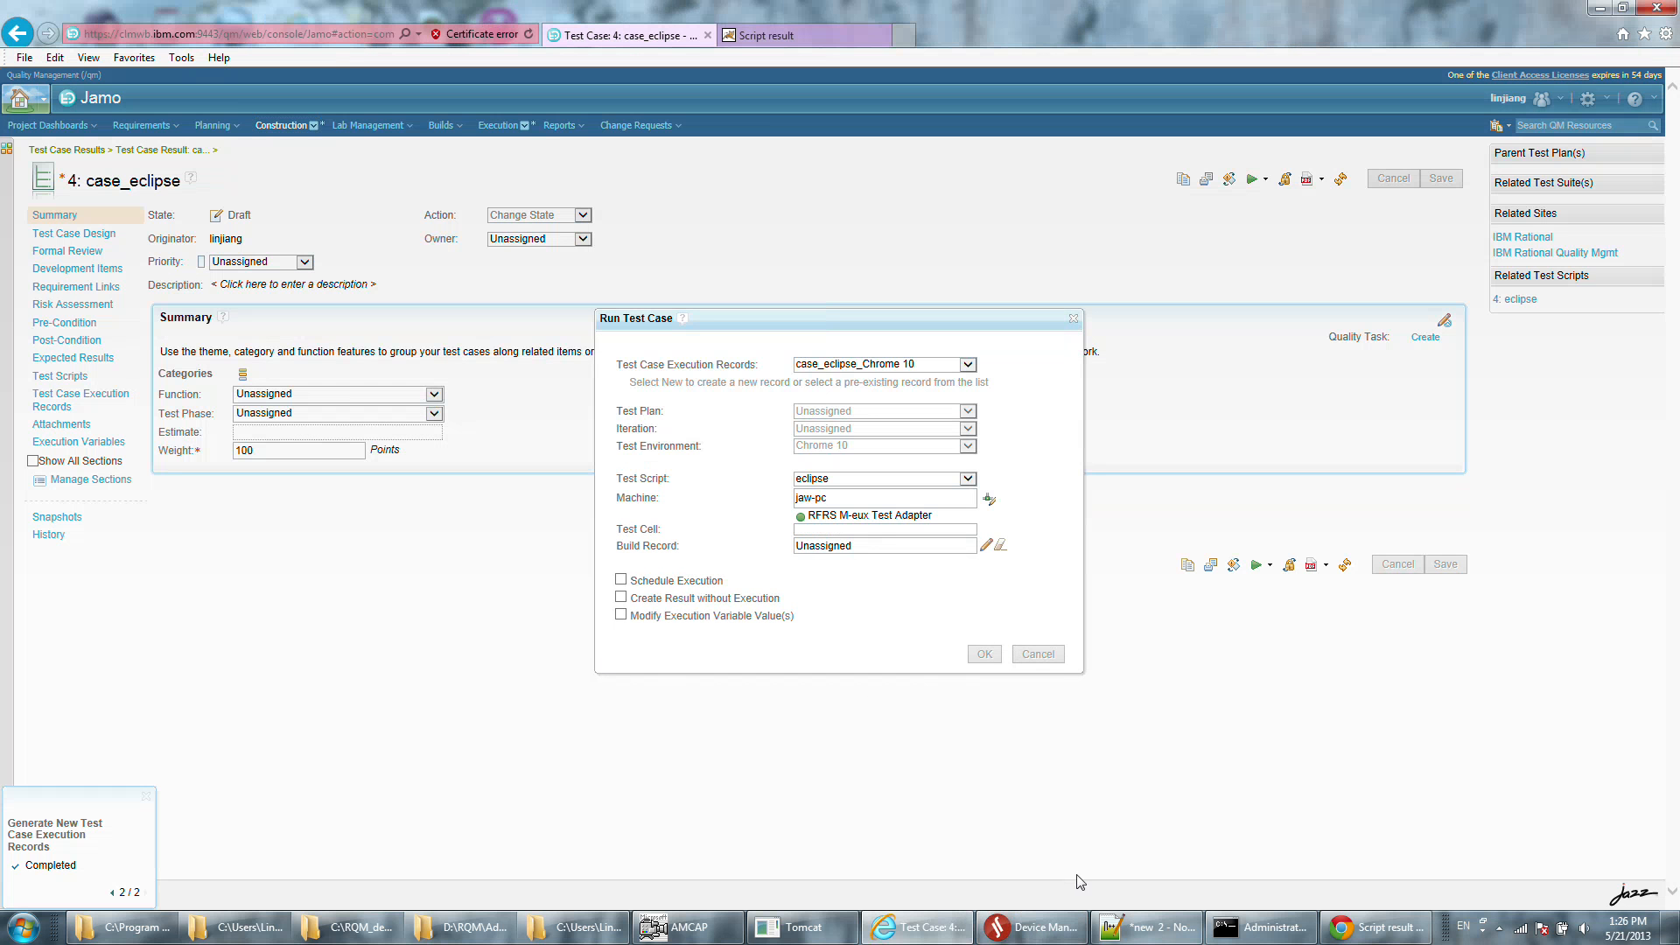
Watch the phone in AMCAP during the run and open the .err attachment of the case_eclipse_Chrome 10 result.
click(691, 928)
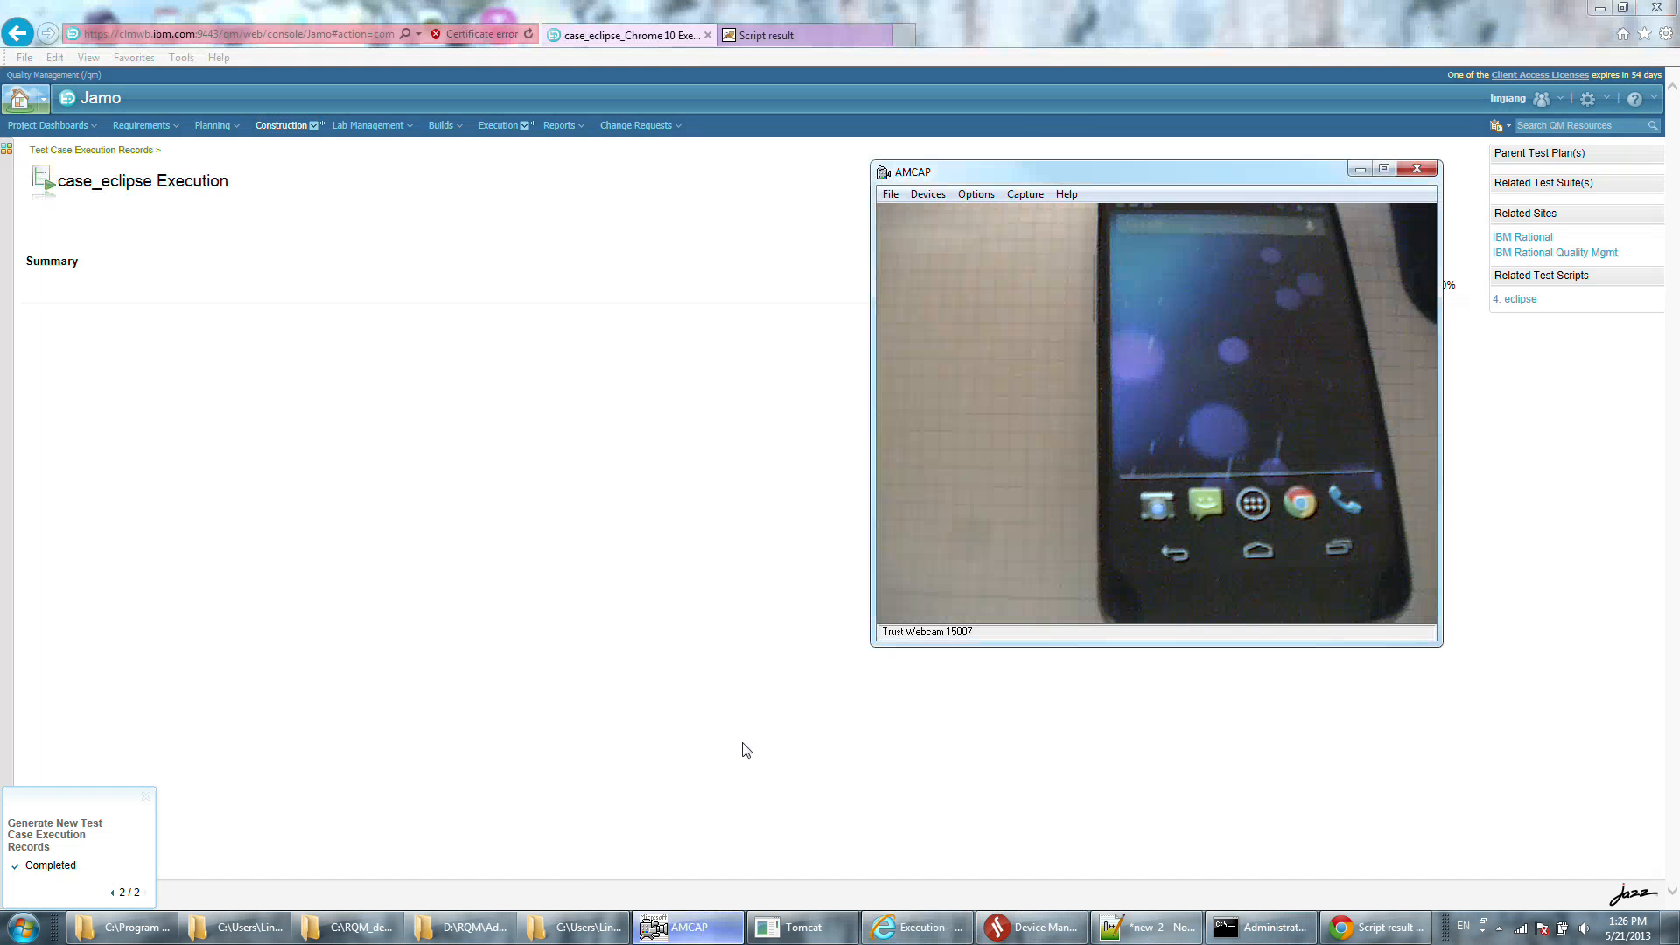
drag(1128, 181, 845, 287)
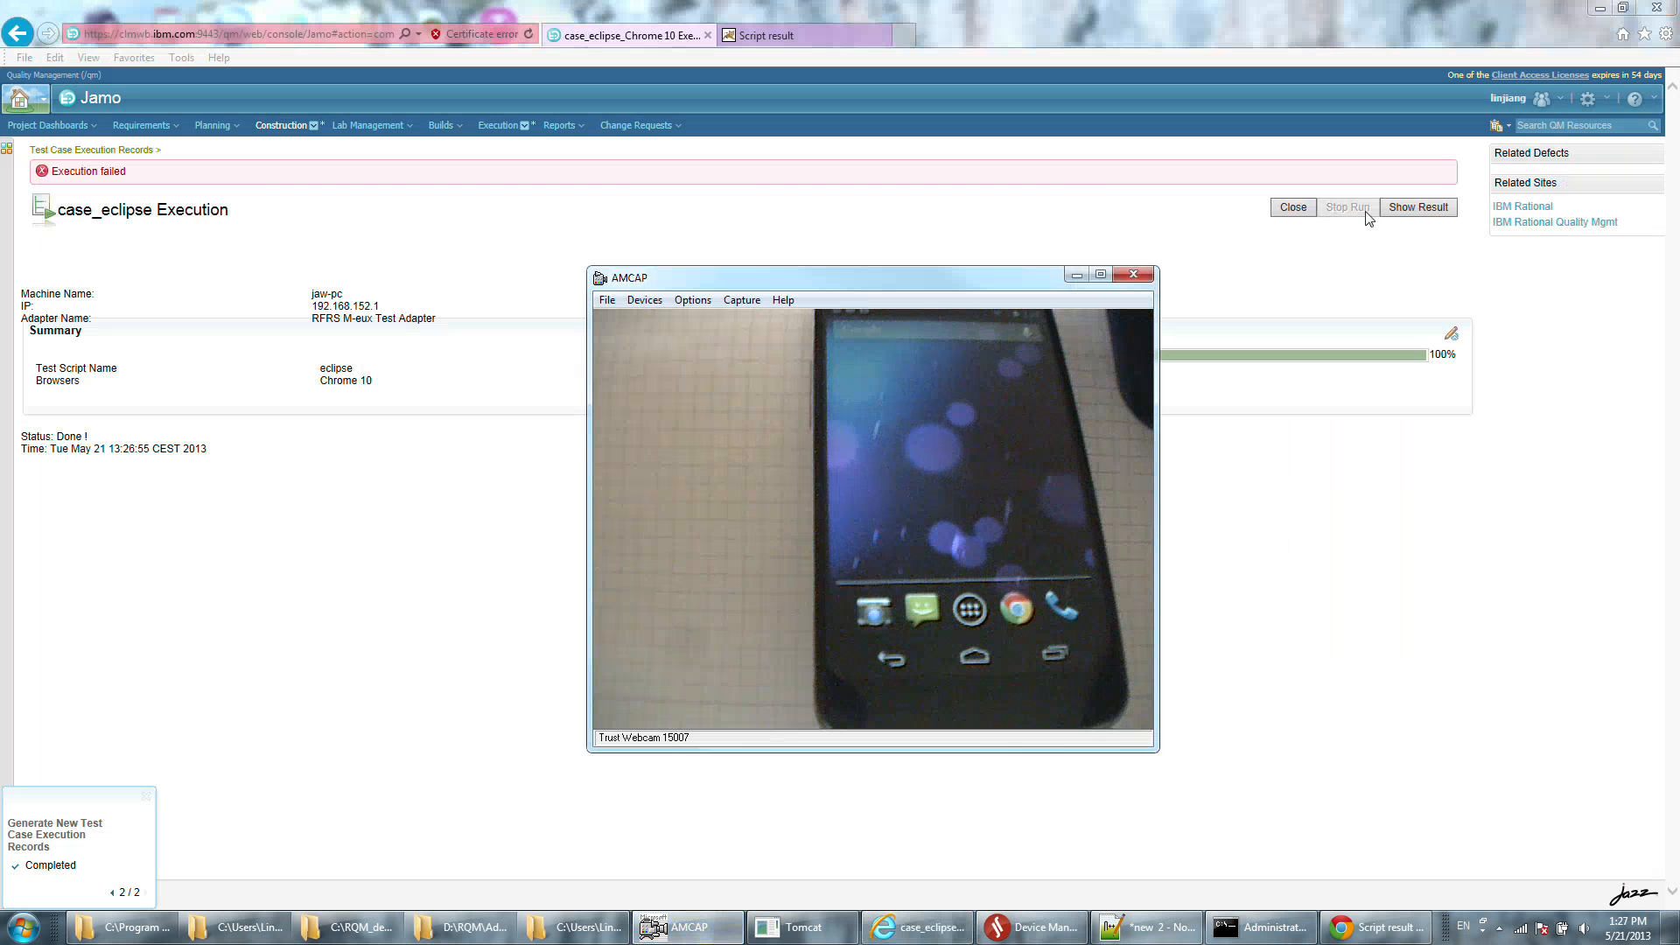
click(497, 437)
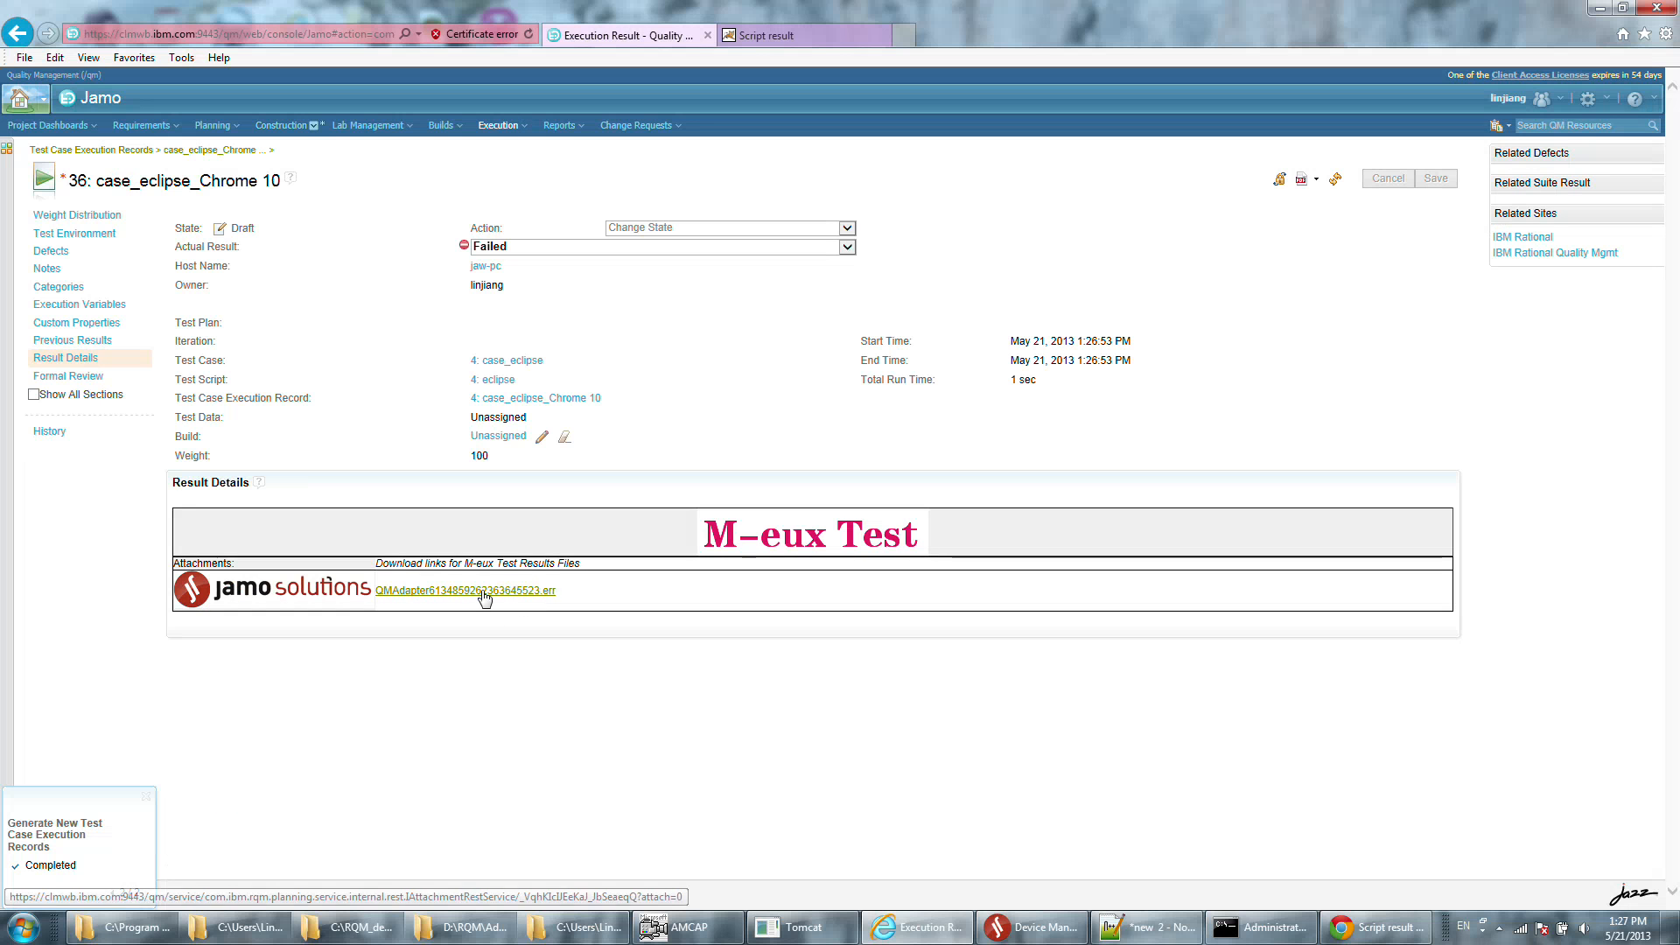
click(484, 592)
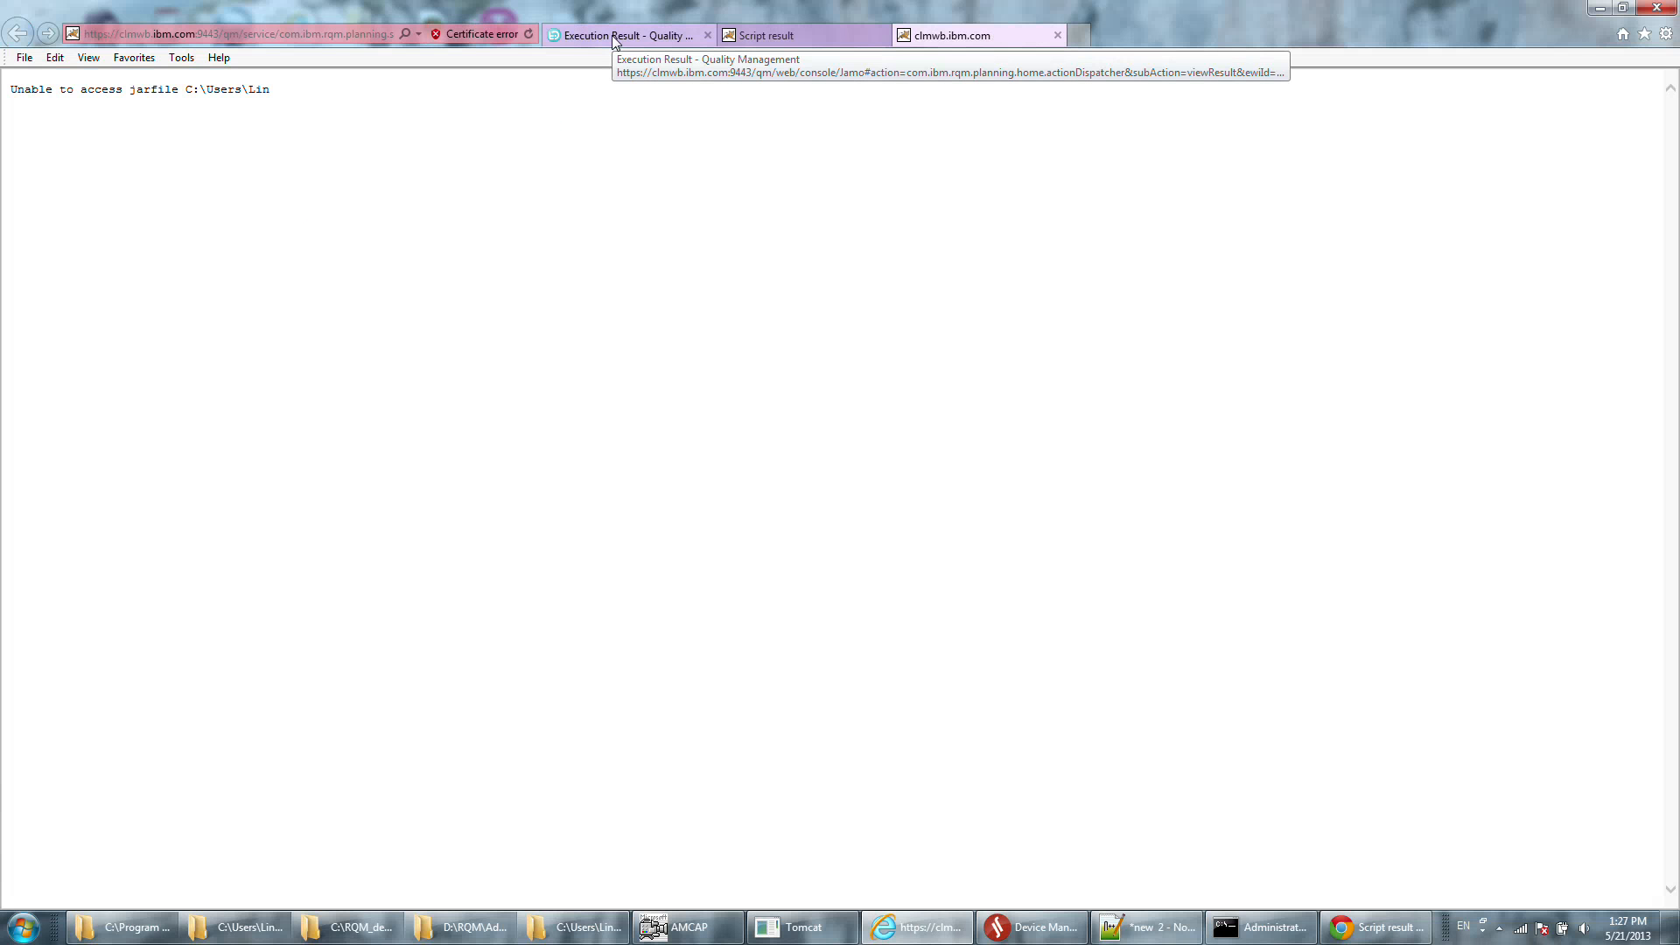
Return to the execution result page, open the unsaved test case Eclipse_message_testcase and save it.
click(615, 37)
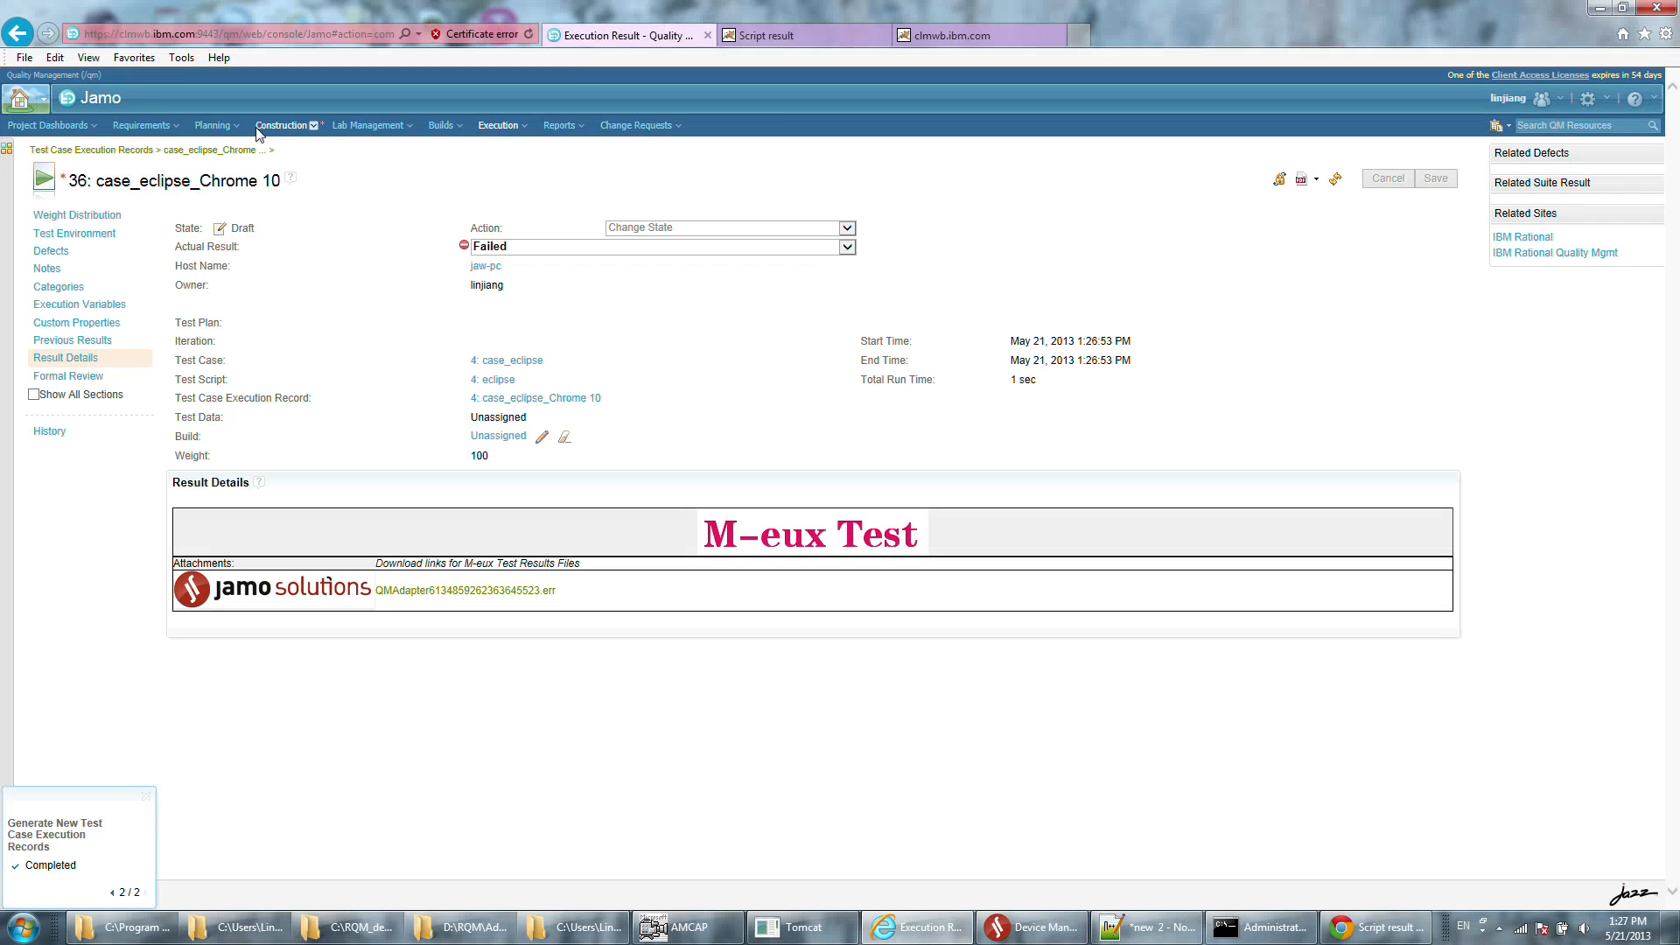
click(294, 126)
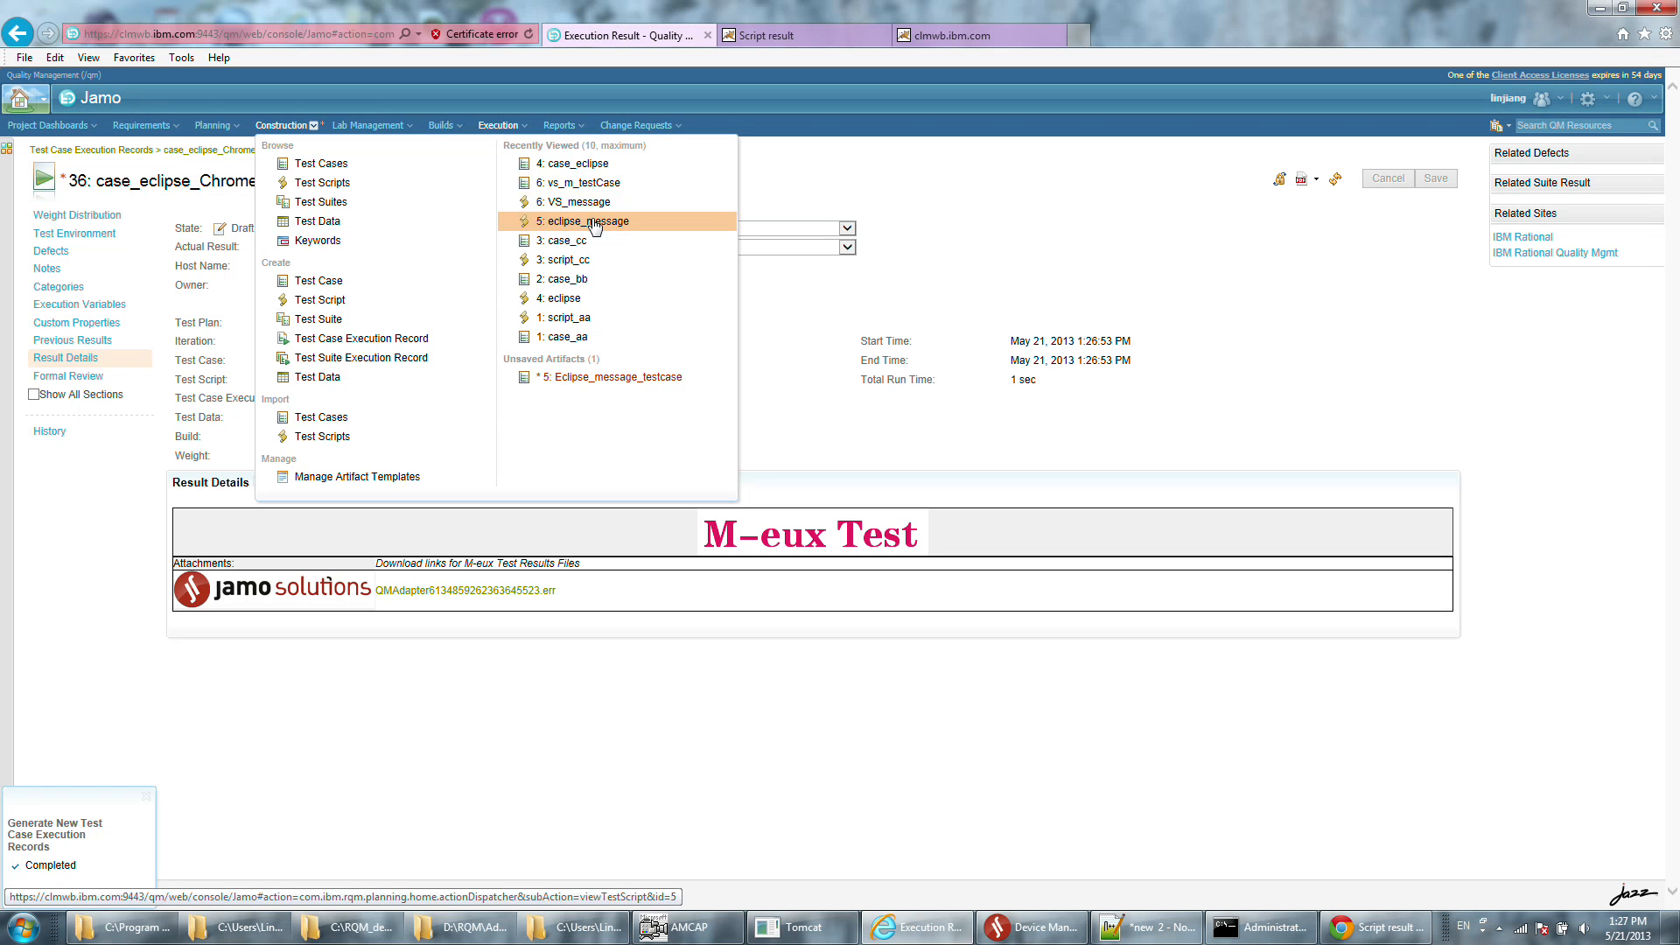
click(595, 380)
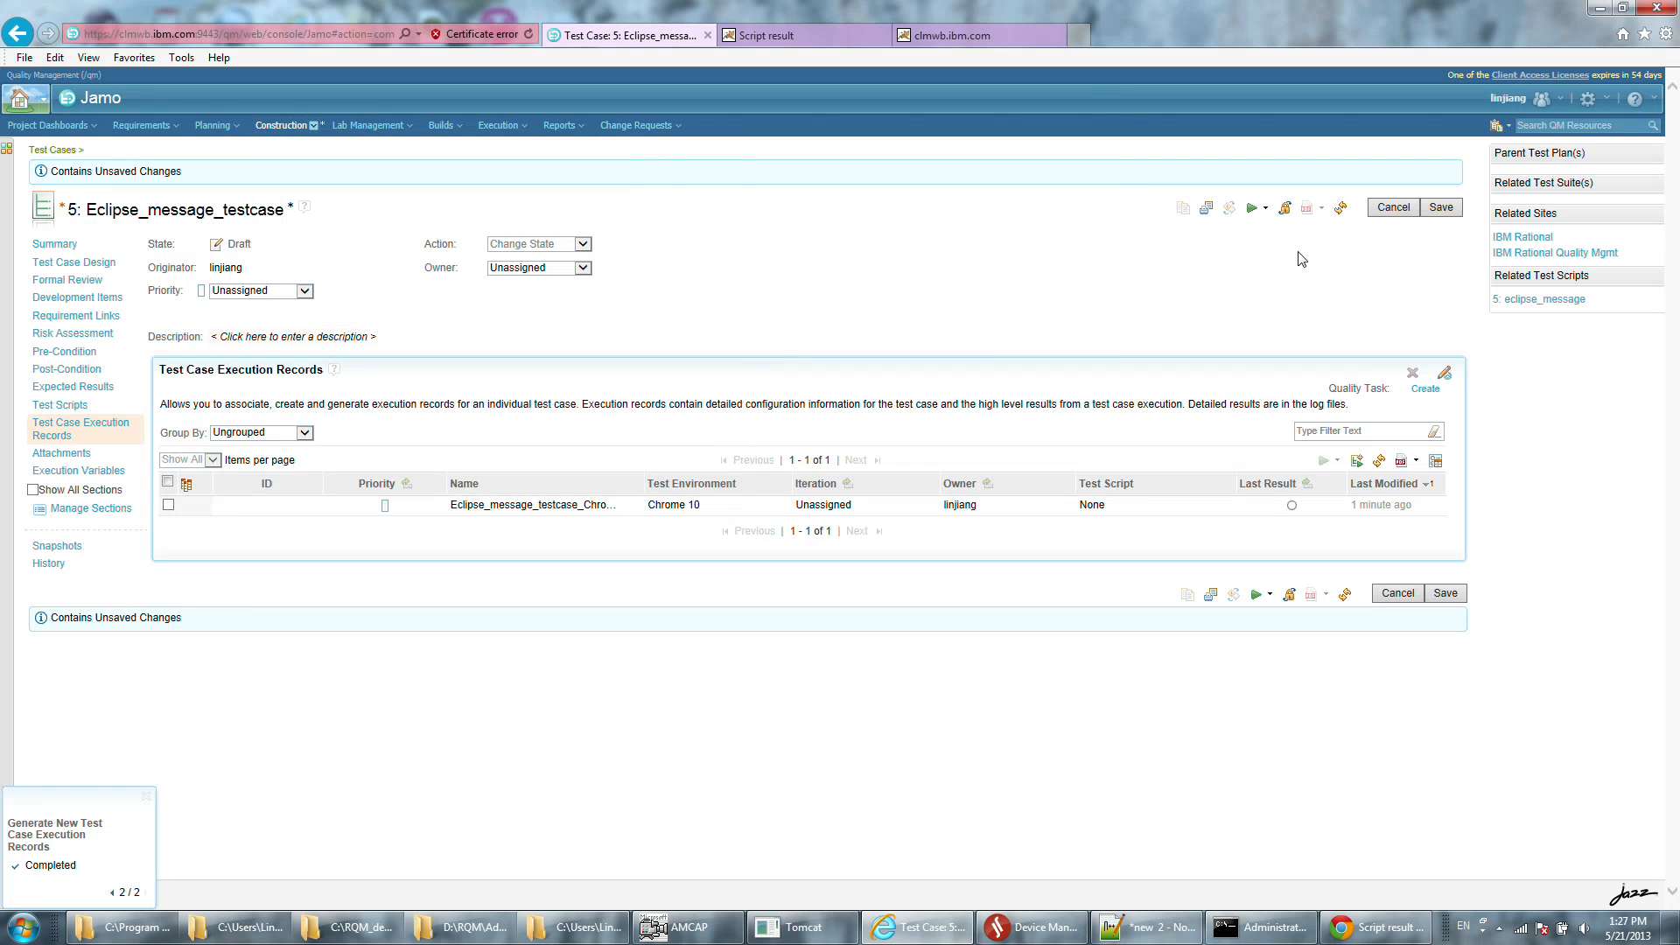
click(1442, 208)
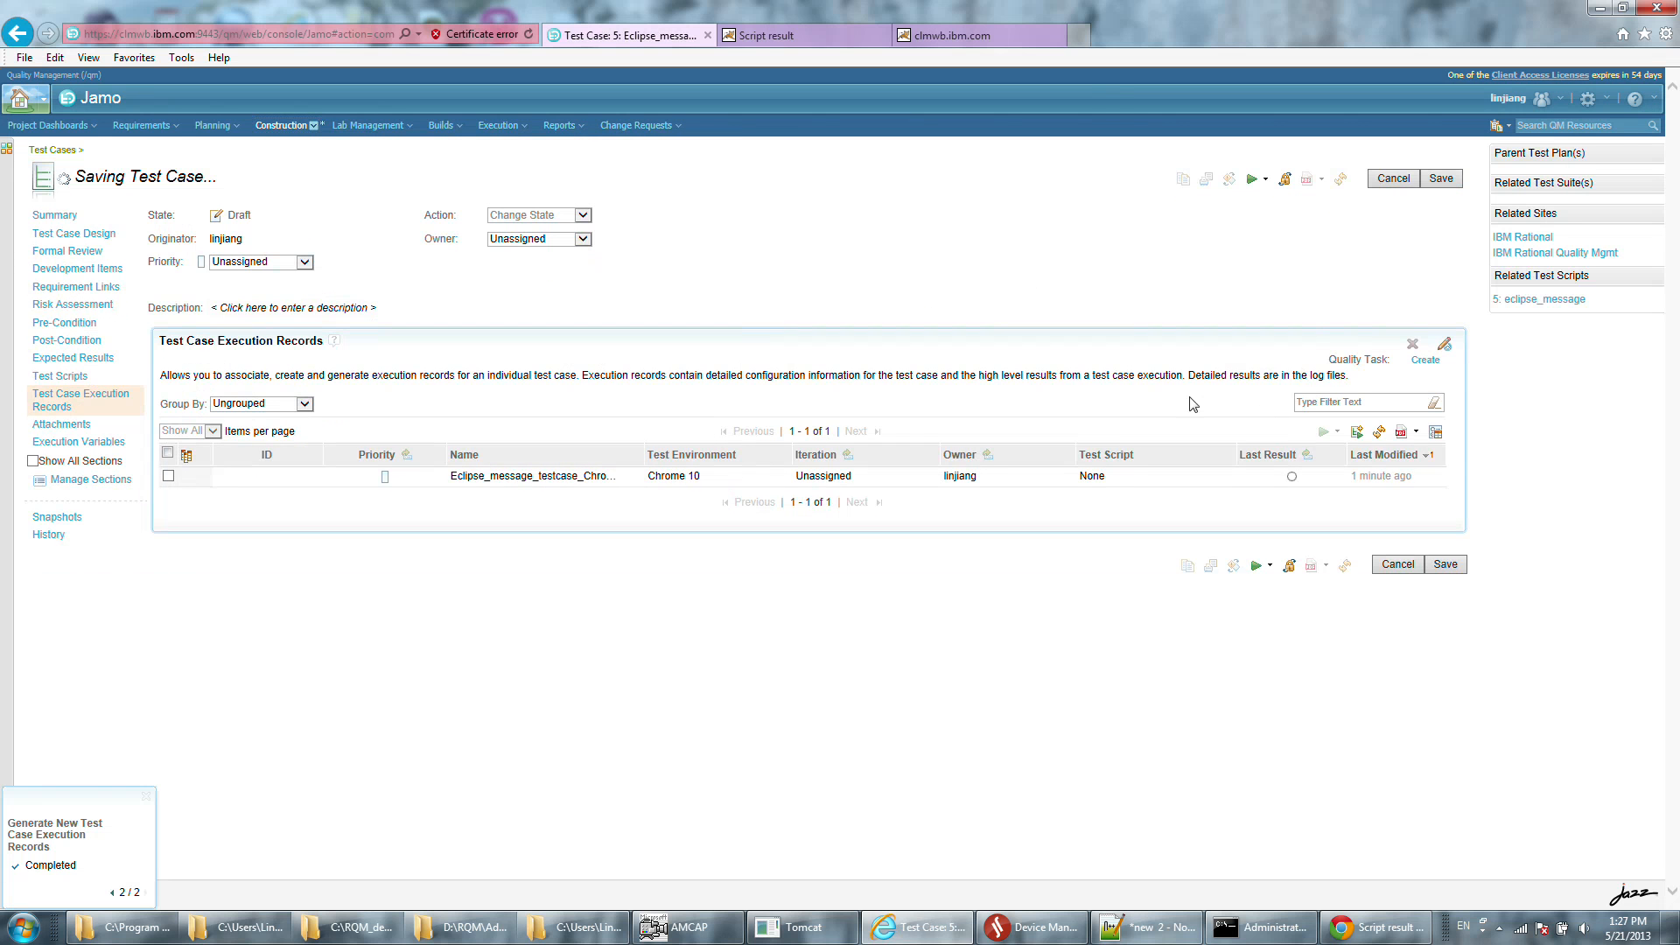
Review the eclipse_message test script linked to Eclipse_message_testcase and return to the test case.
click(69, 405)
click(374, 510)
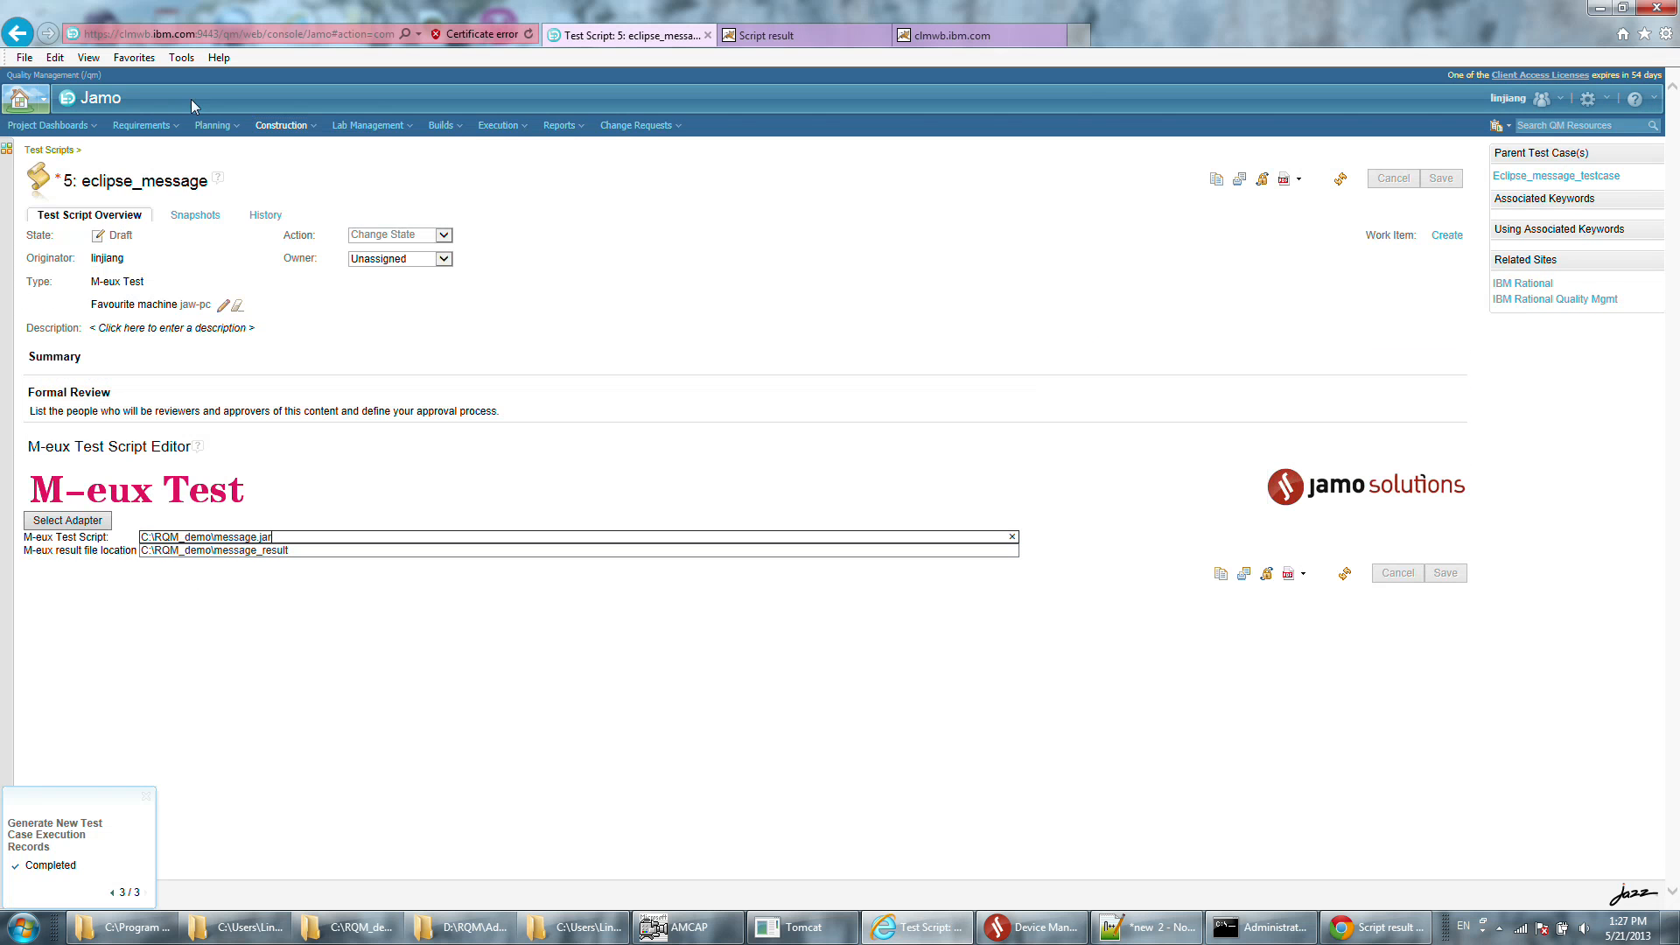
click(269, 127)
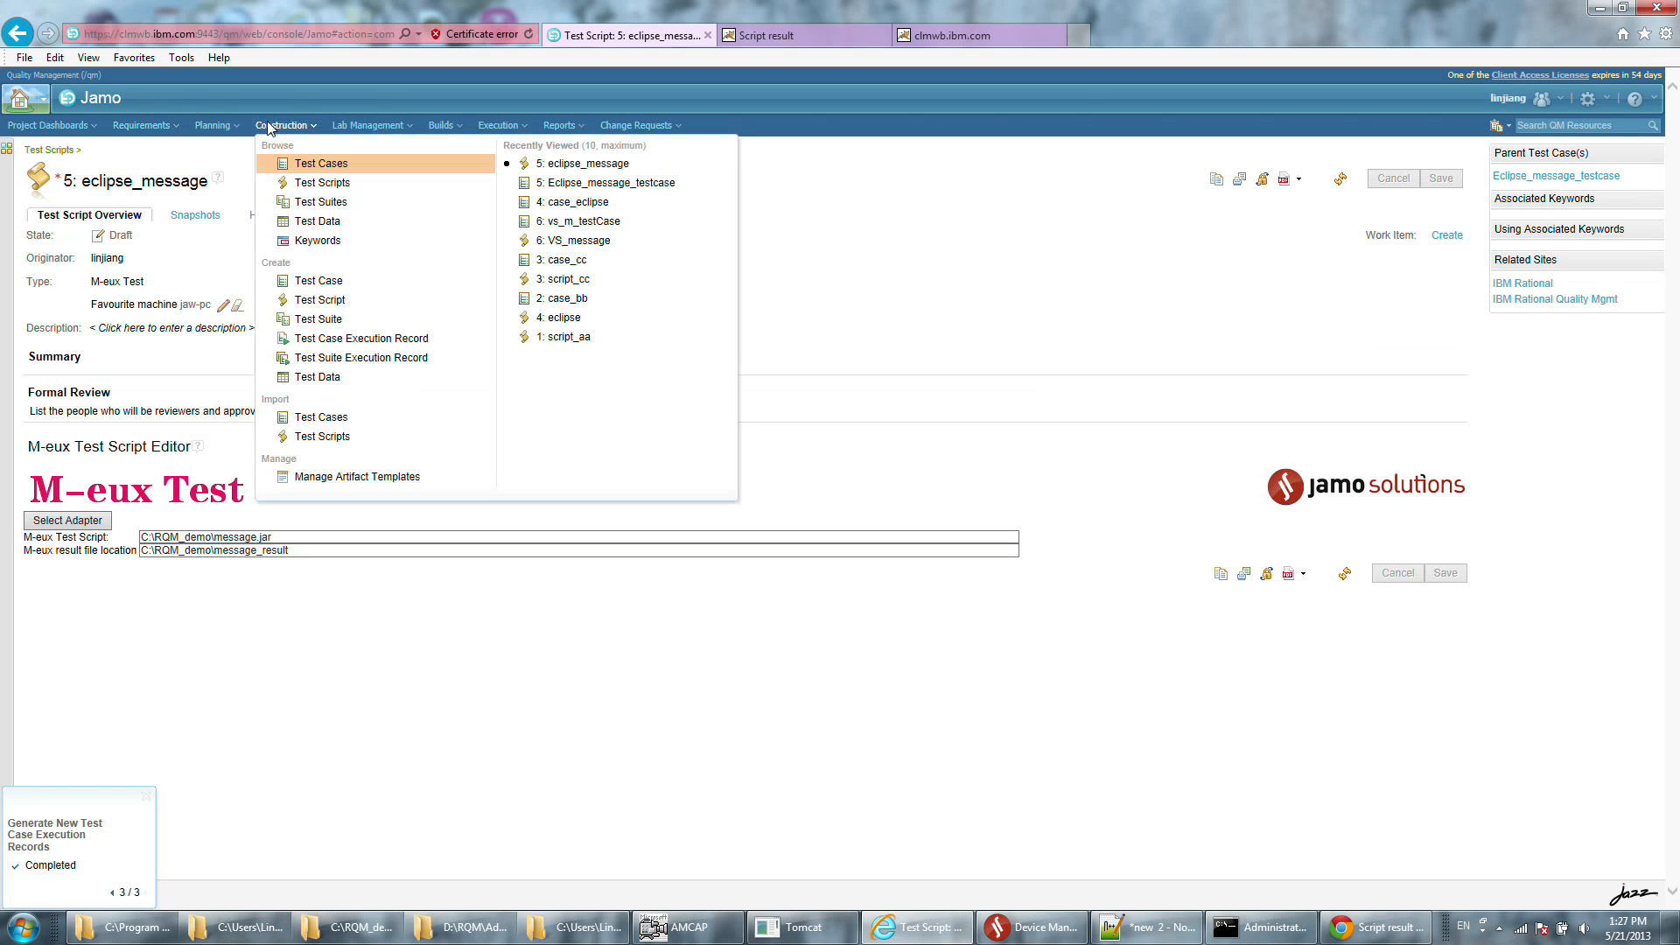
click(579, 187)
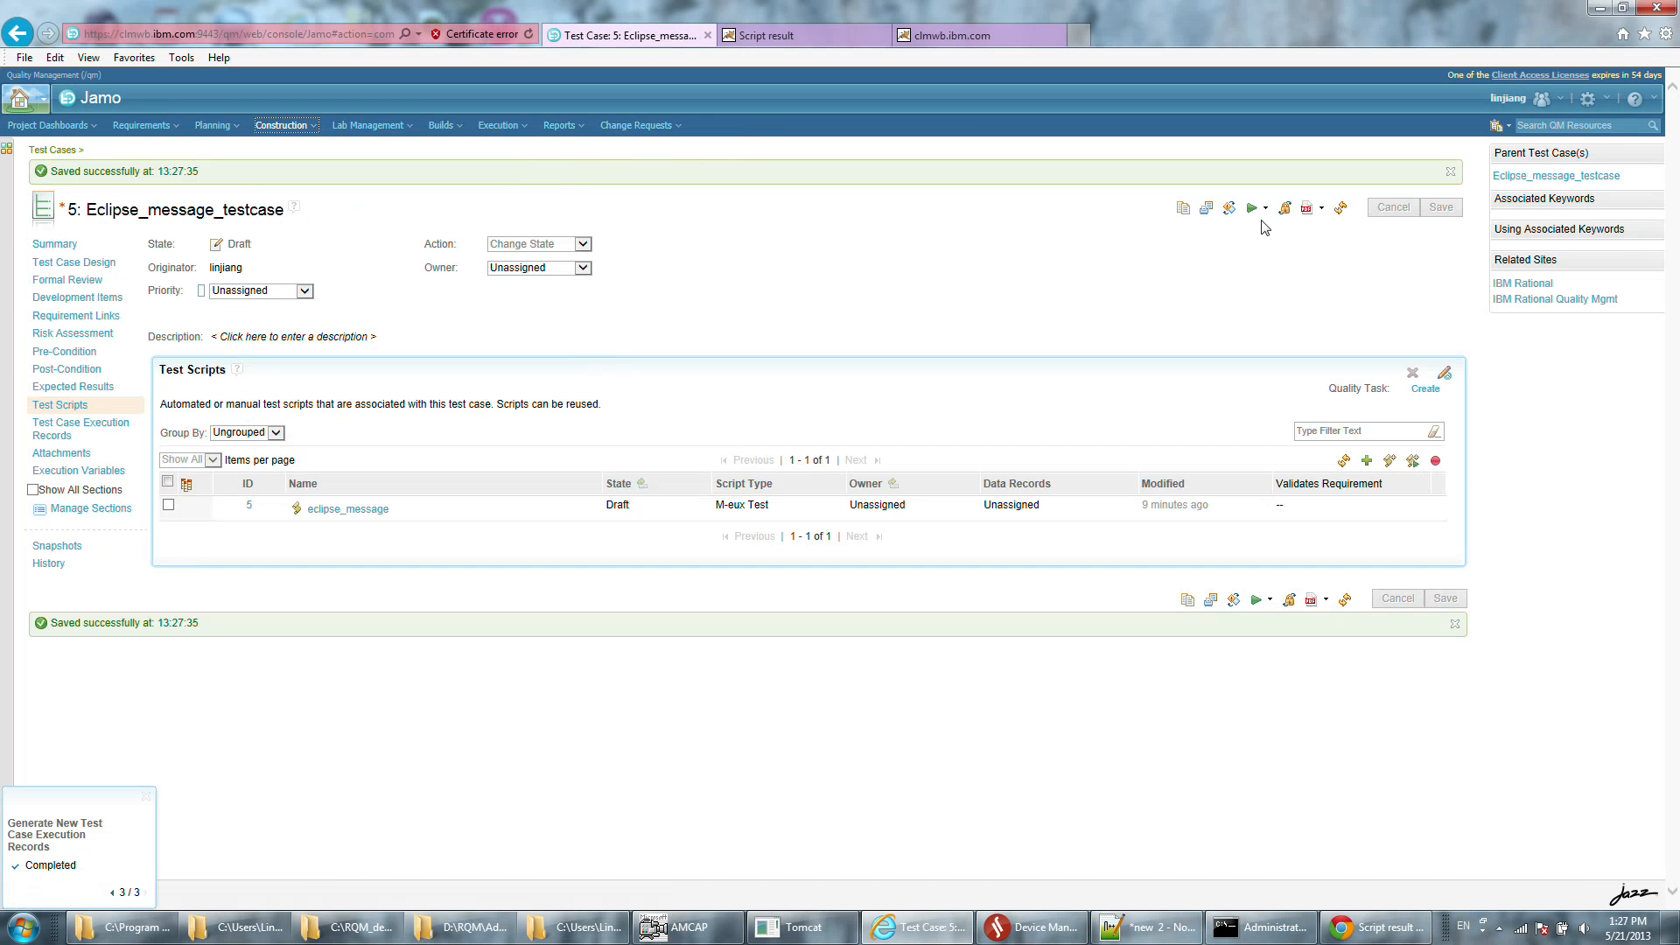
Run Eclipse_message_testcase with its Chrome 10 execution record and script eclipse_message on jaw-pc, and watch the phone in AMCAP.
click(1261, 212)
click(1262, 231)
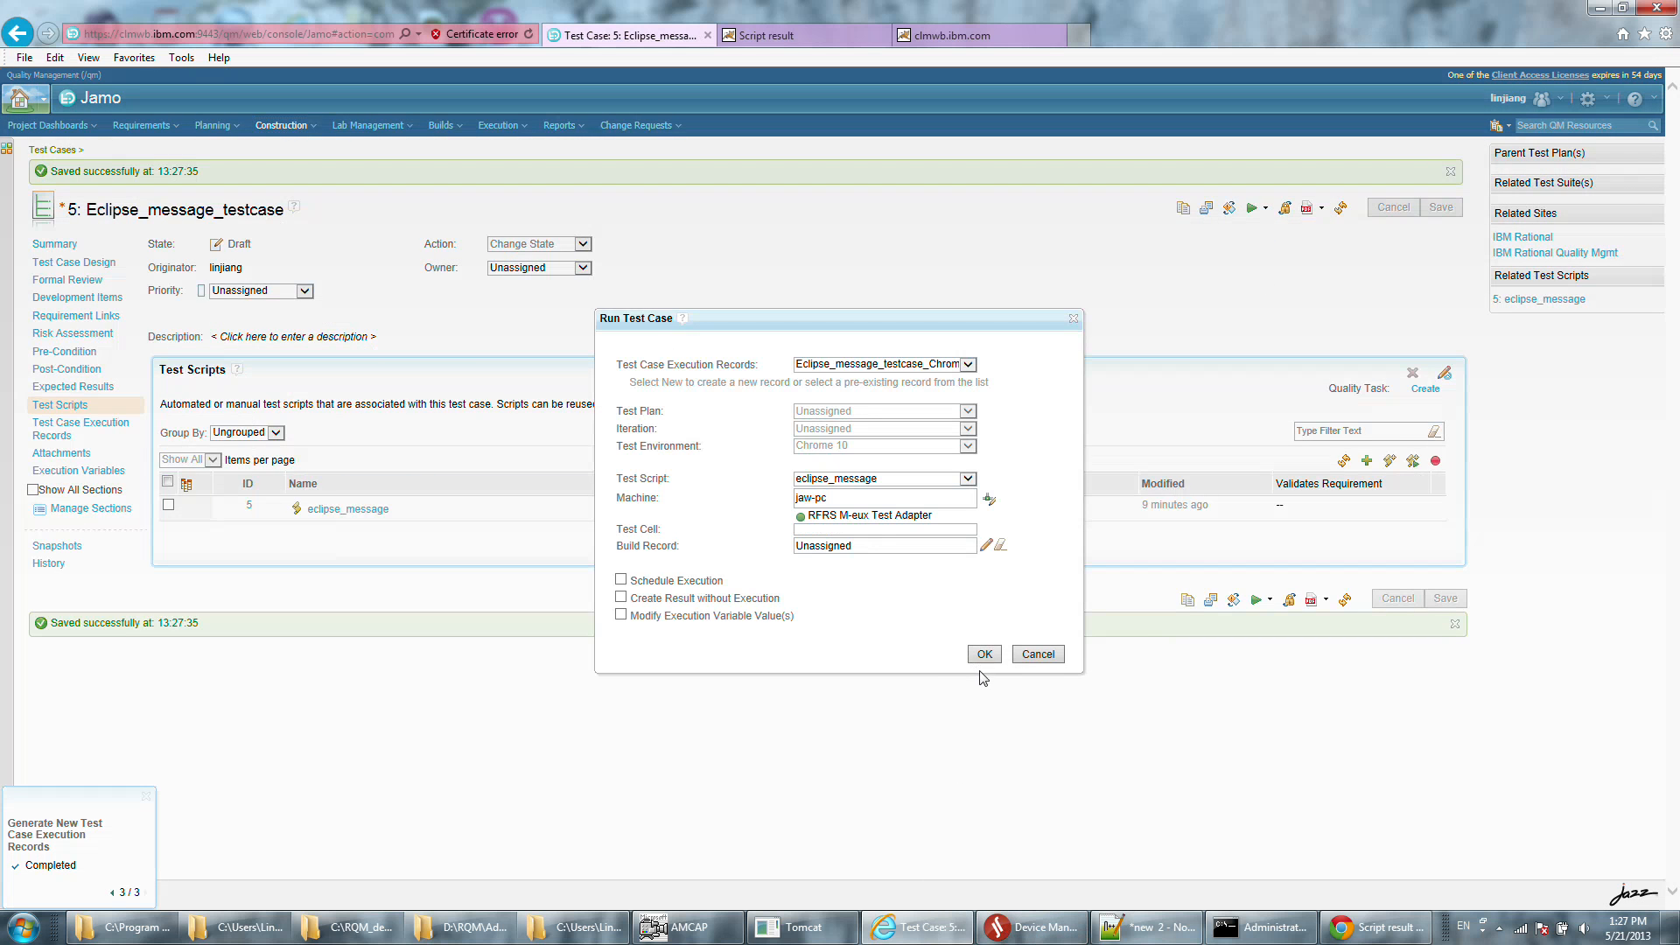
click(981, 655)
click(705, 929)
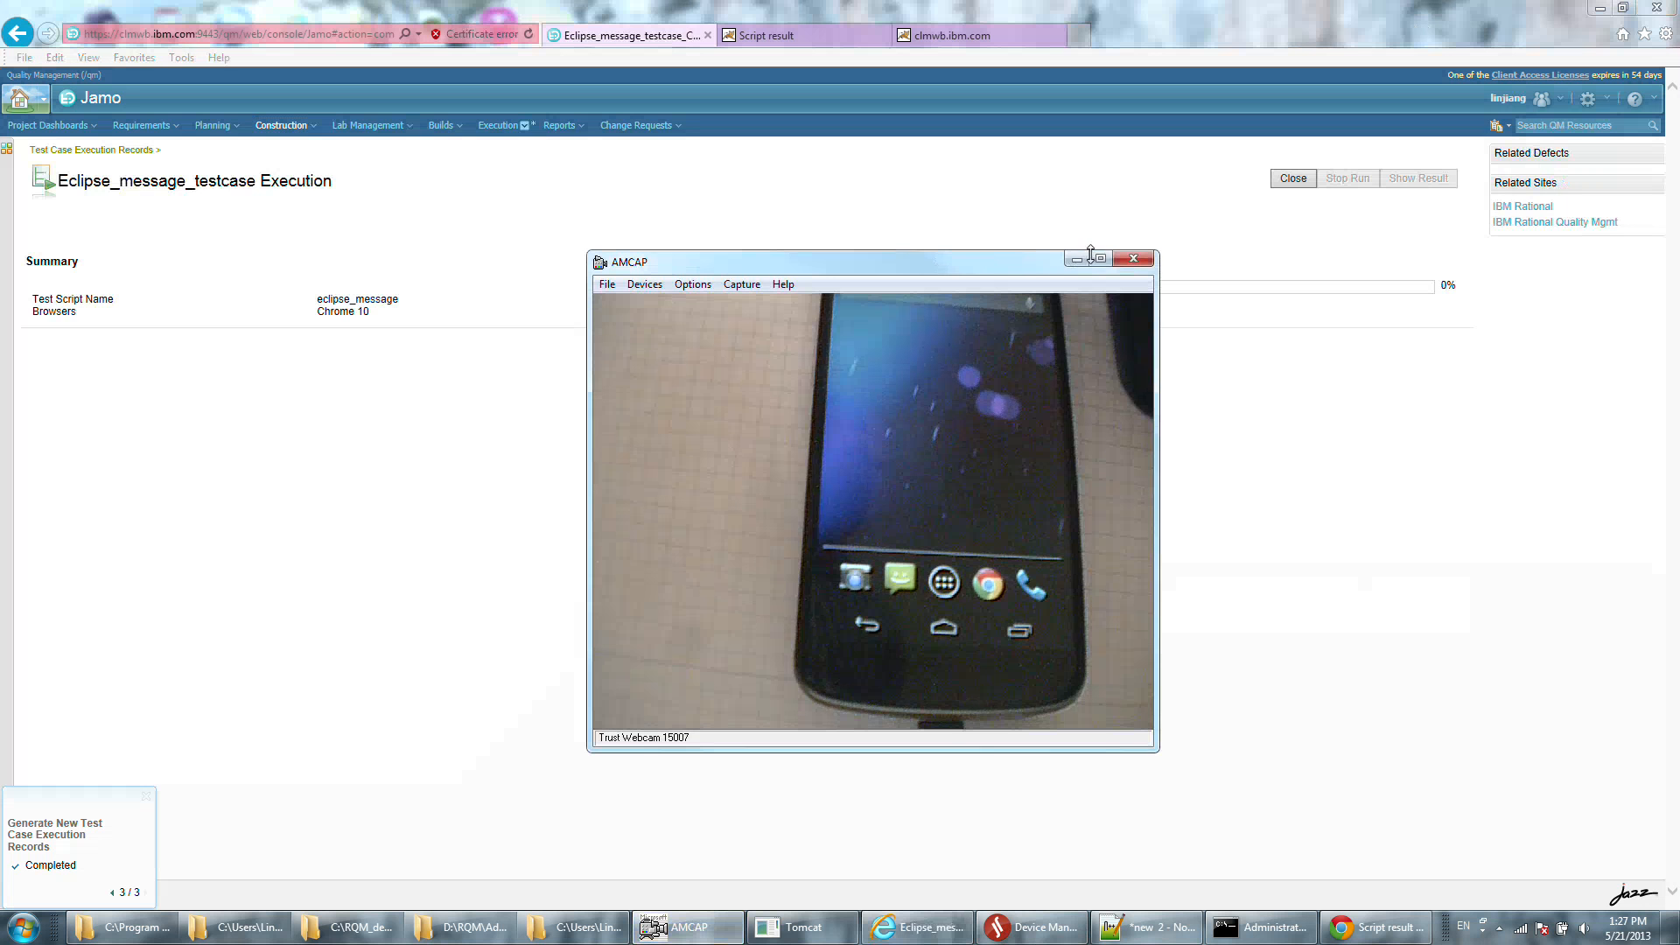
drag(956, 267, 835, 374)
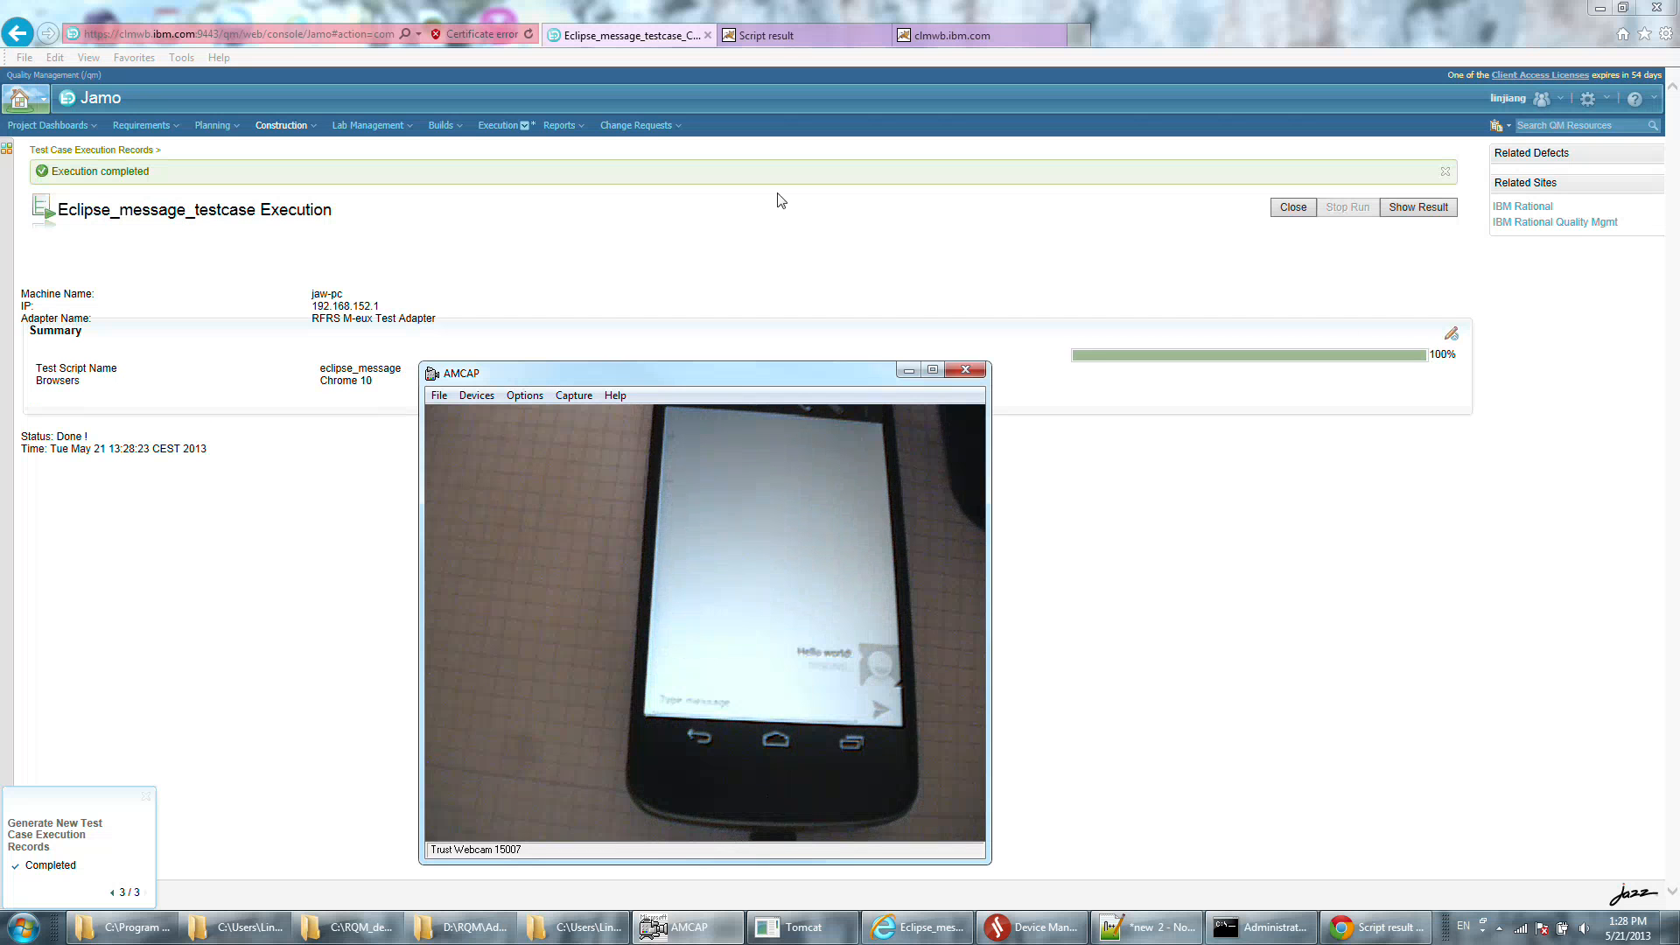
Show the result of the Eclipse_message_testcase run and open its attached script result.
click(1426, 209)
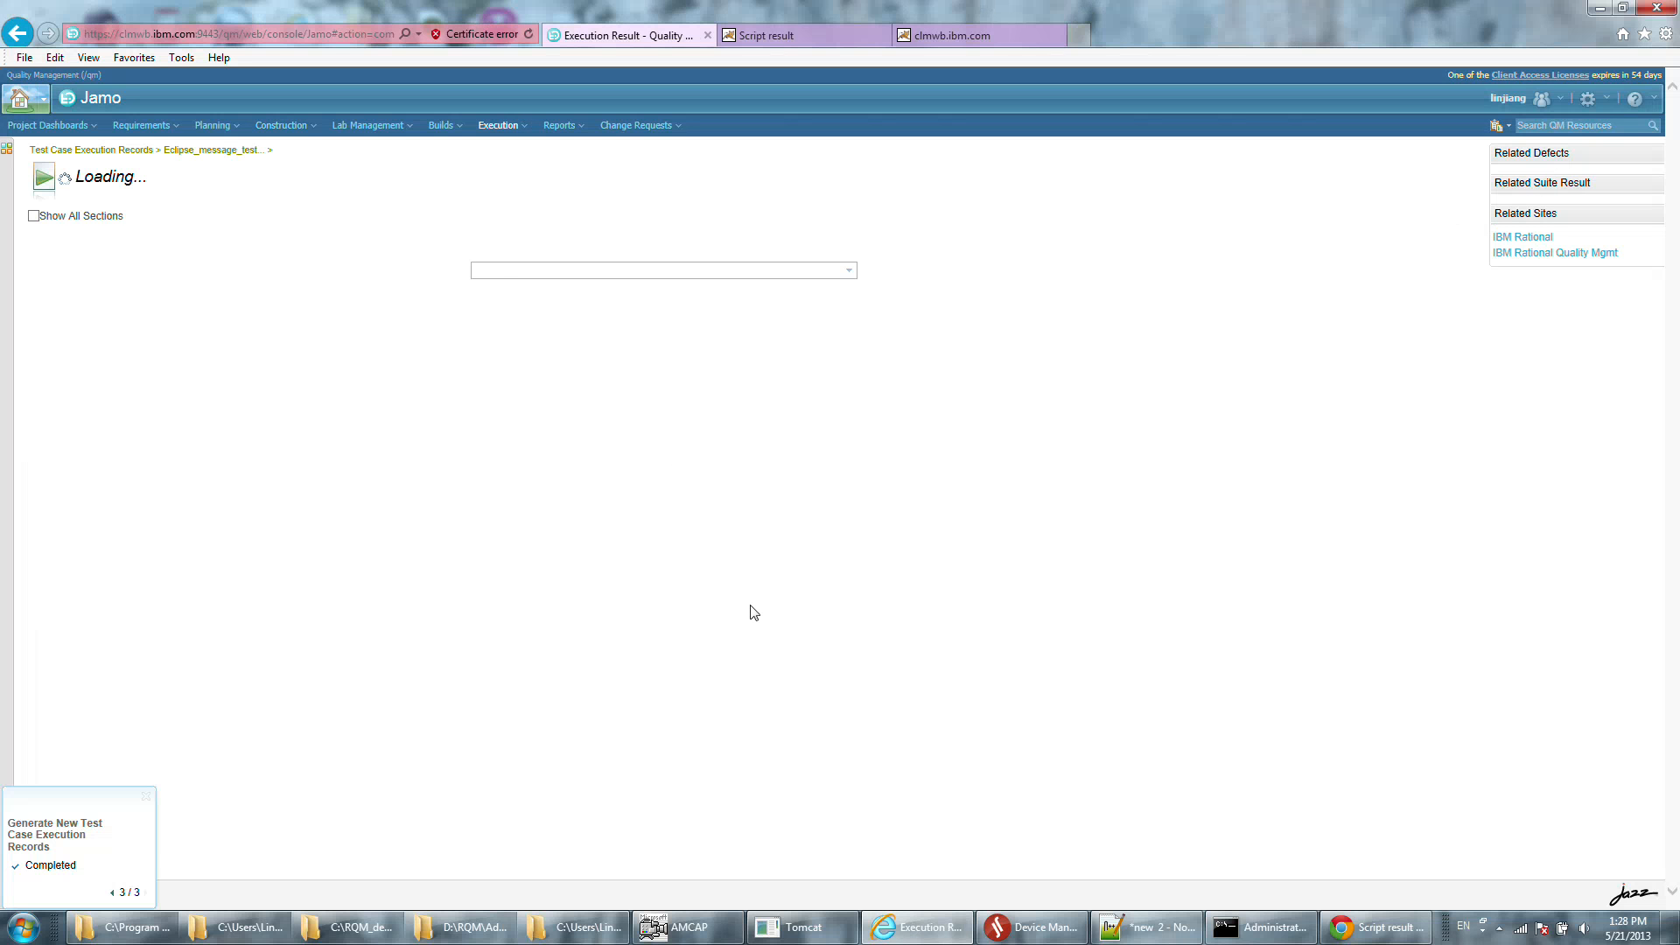
click(432, 585)
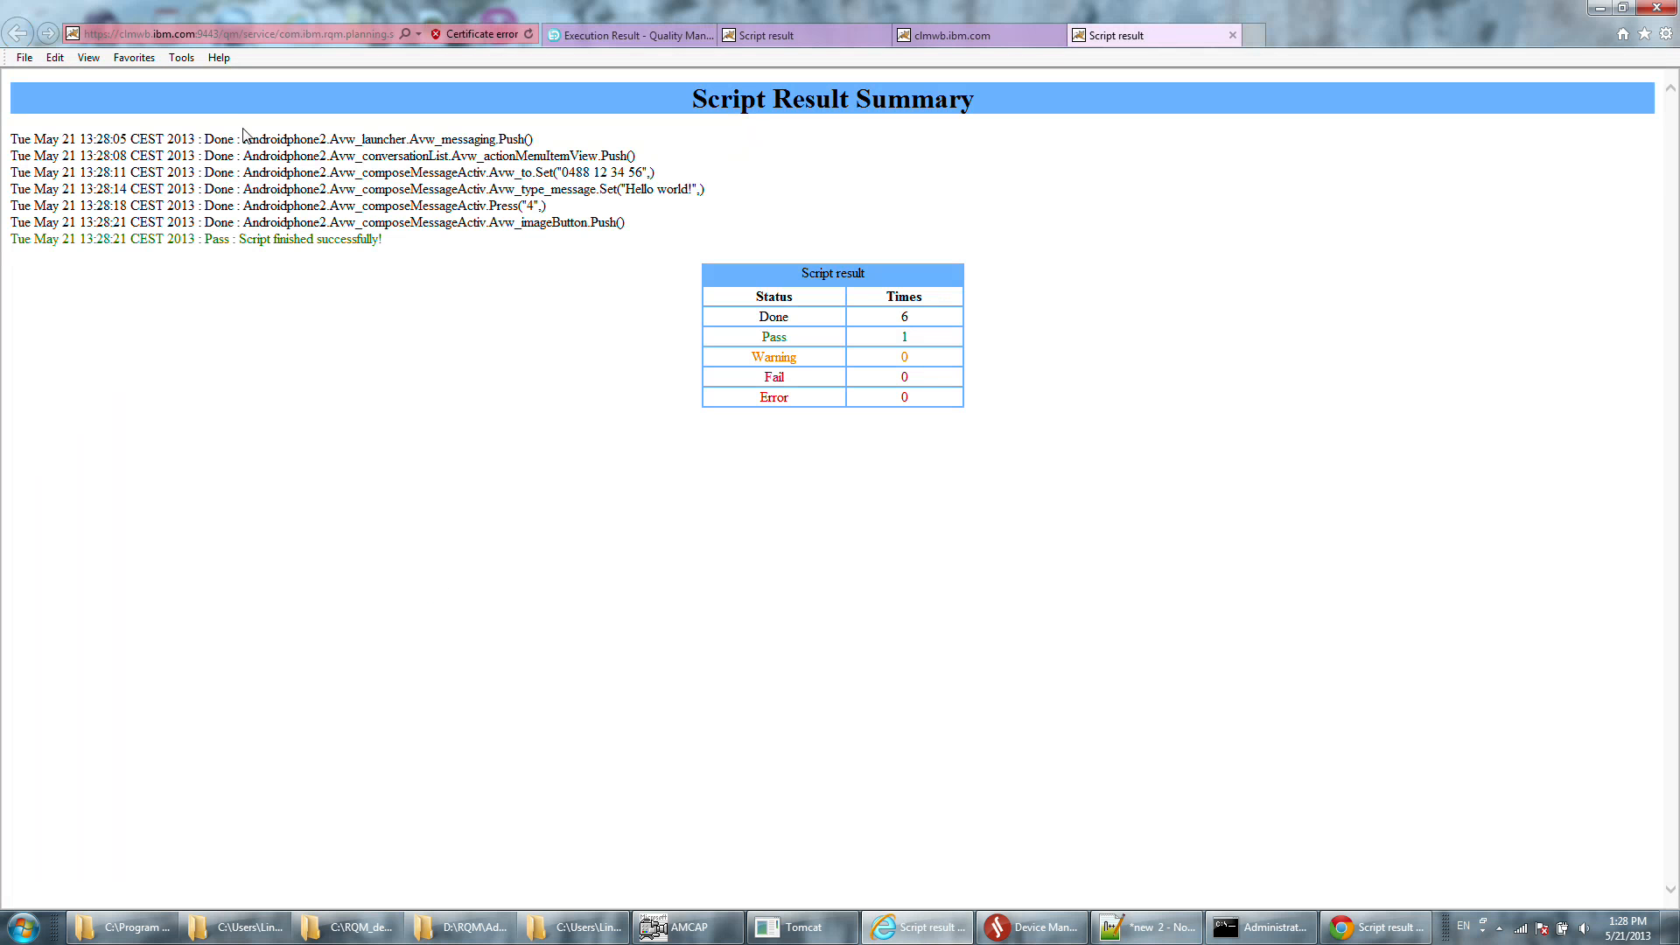